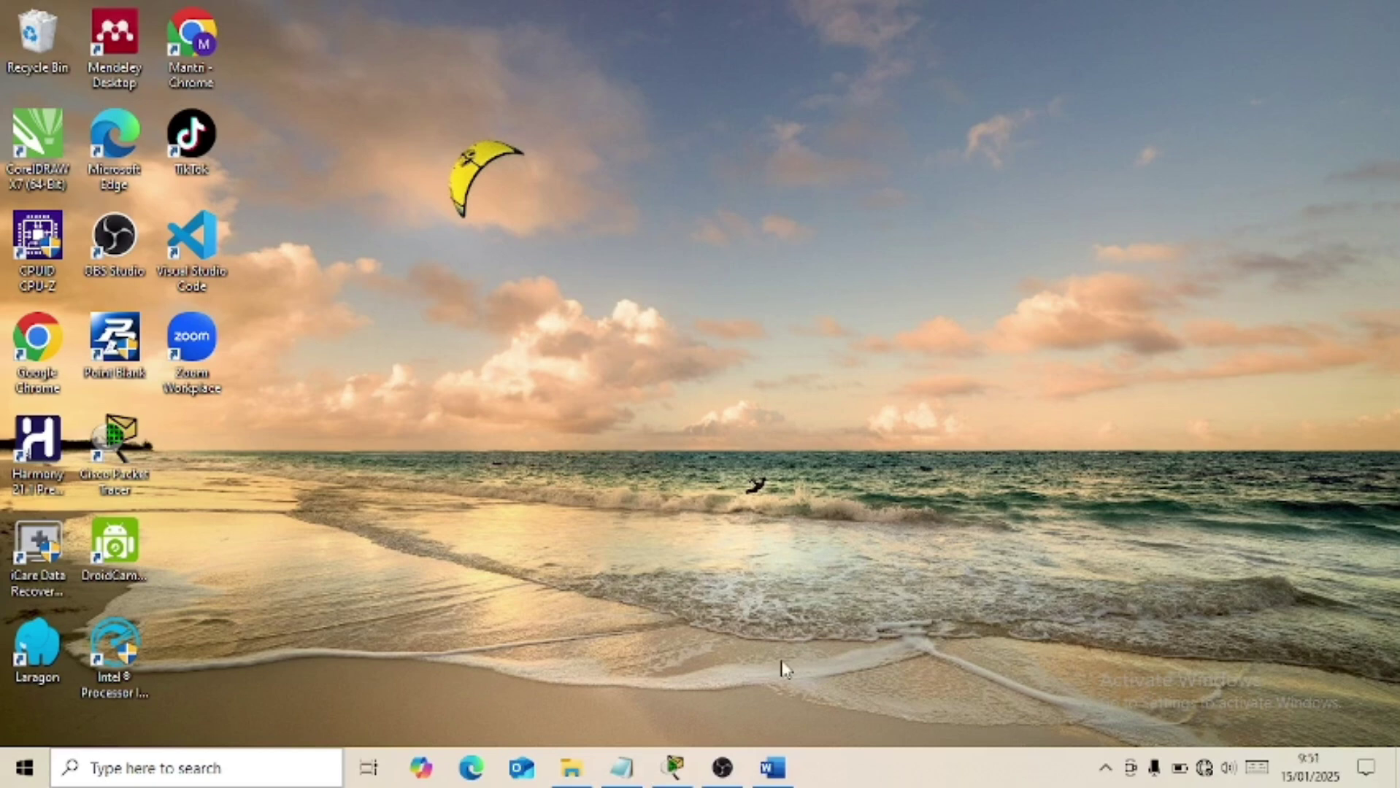
Bring up the 'uas' exam document in Word, returning to the topology picture and task 1.
click(772, 768)
scroll(723, 500, down, 3)
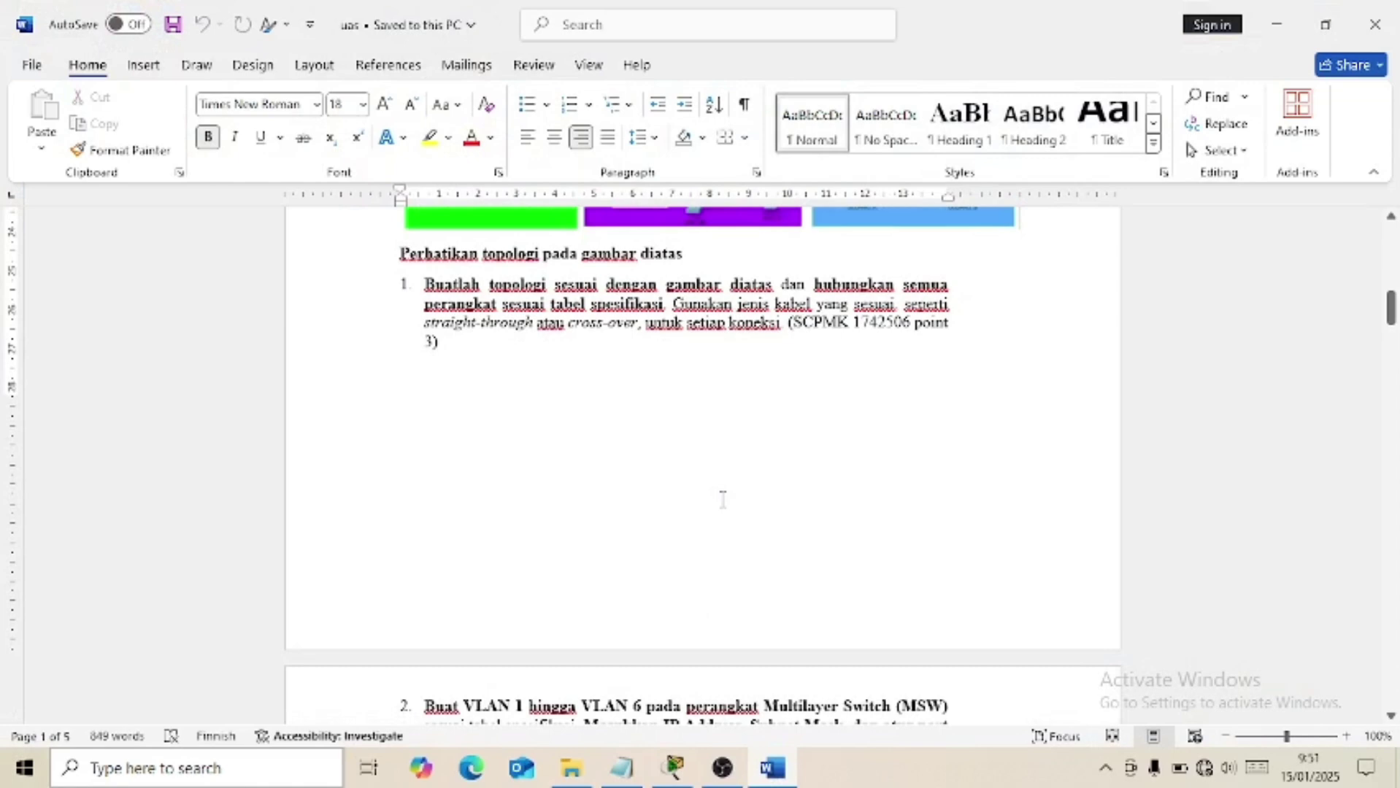
scroll(723, 500, up, 4)
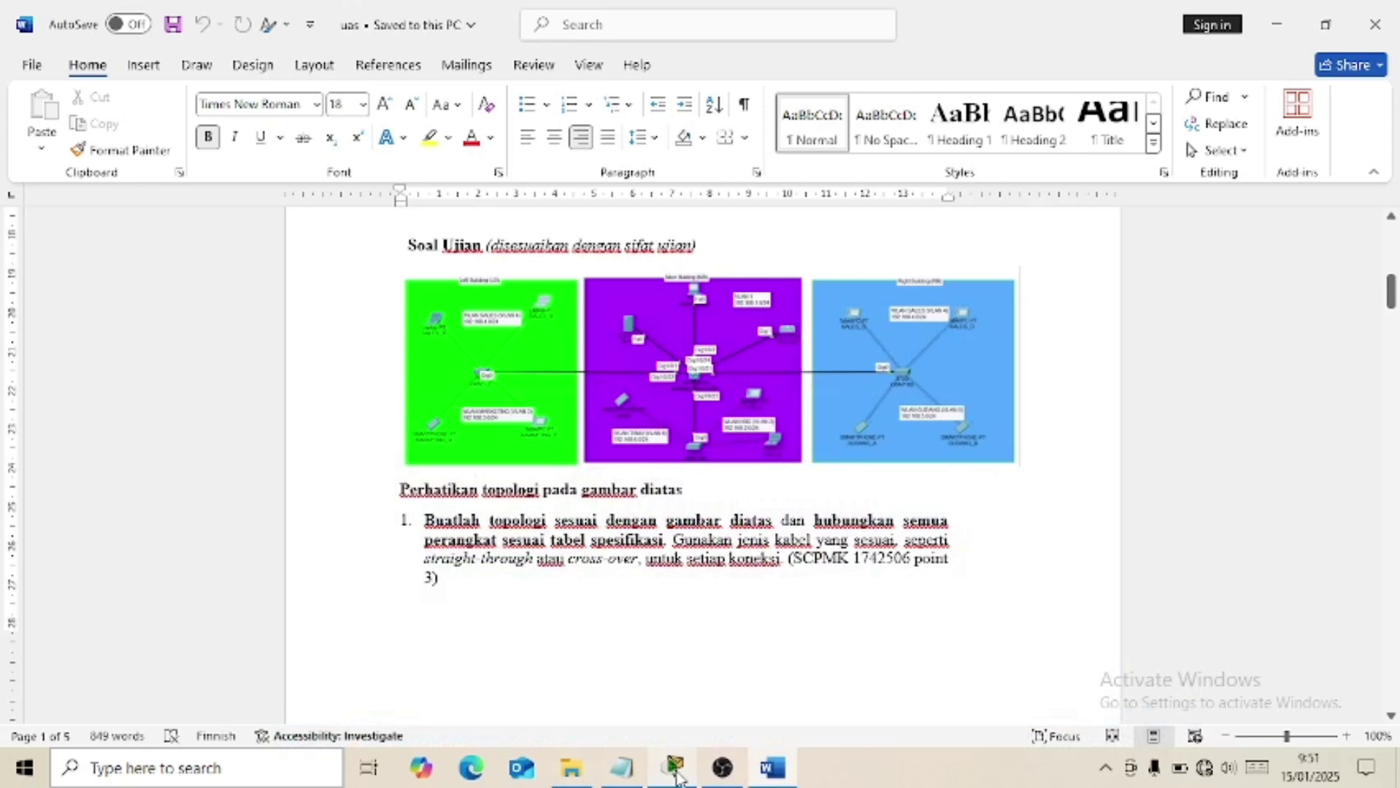
Switch to the Packet Tracer lab topology and view PC0's information.
click(674, 770)
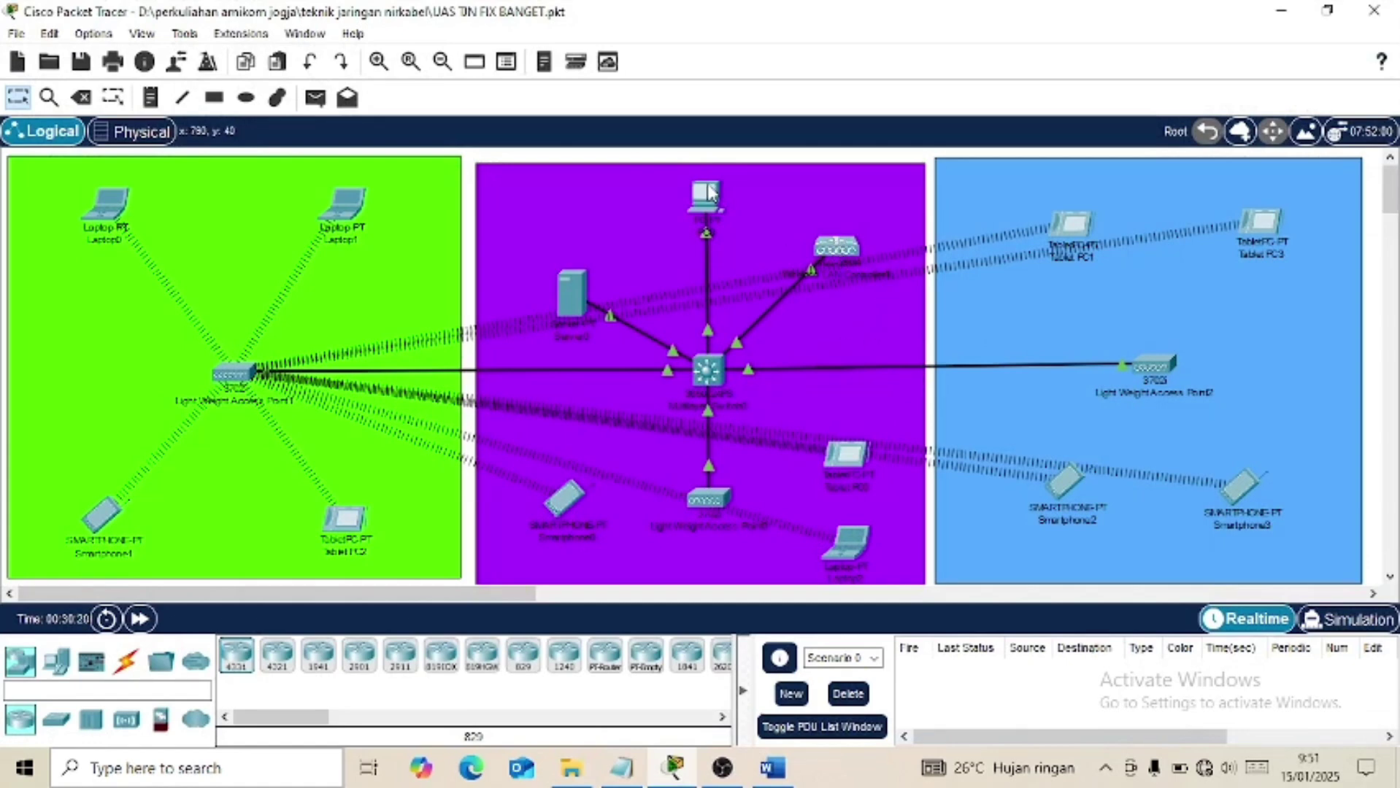
mouse_move(708, 198)
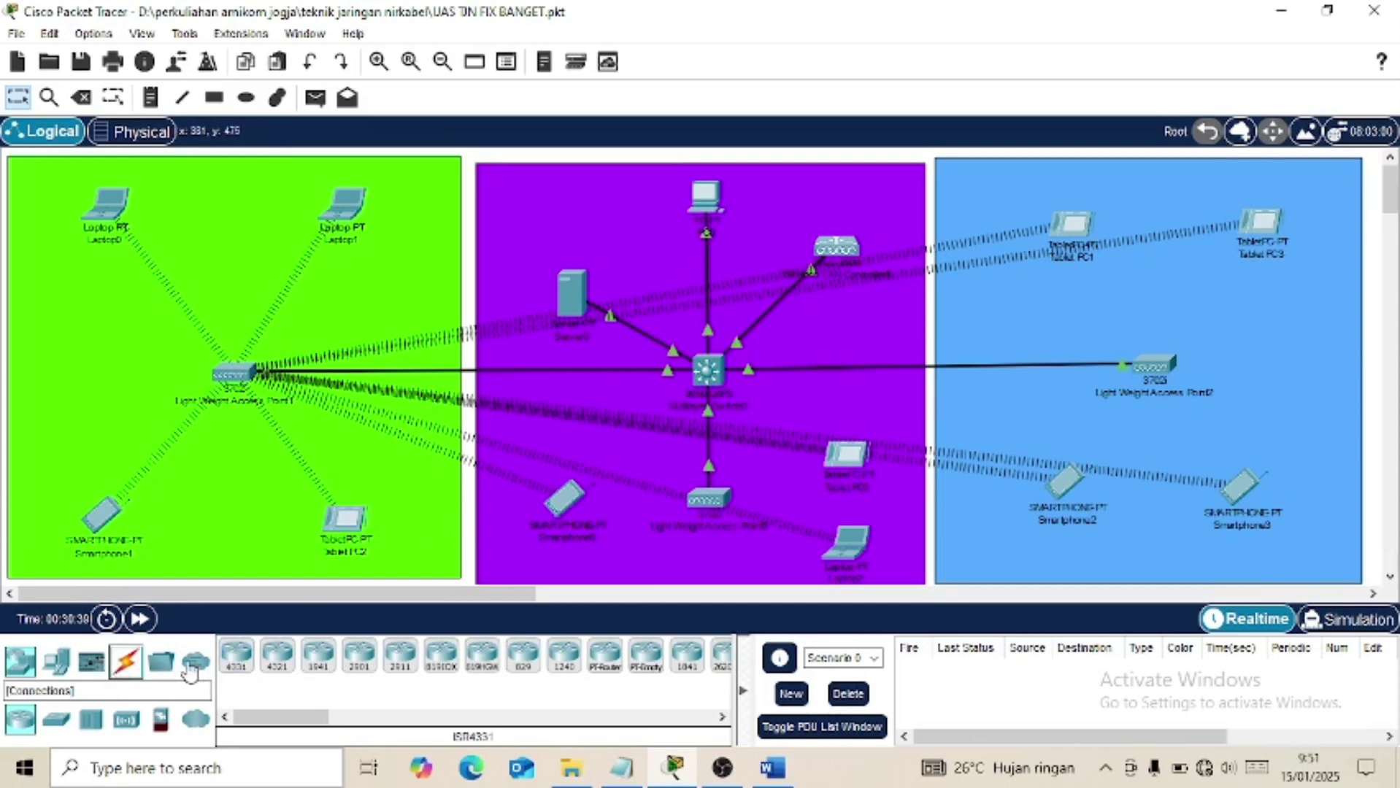
Show the Connections cable types and inspect the access points in the workspace.
click(126, 661)
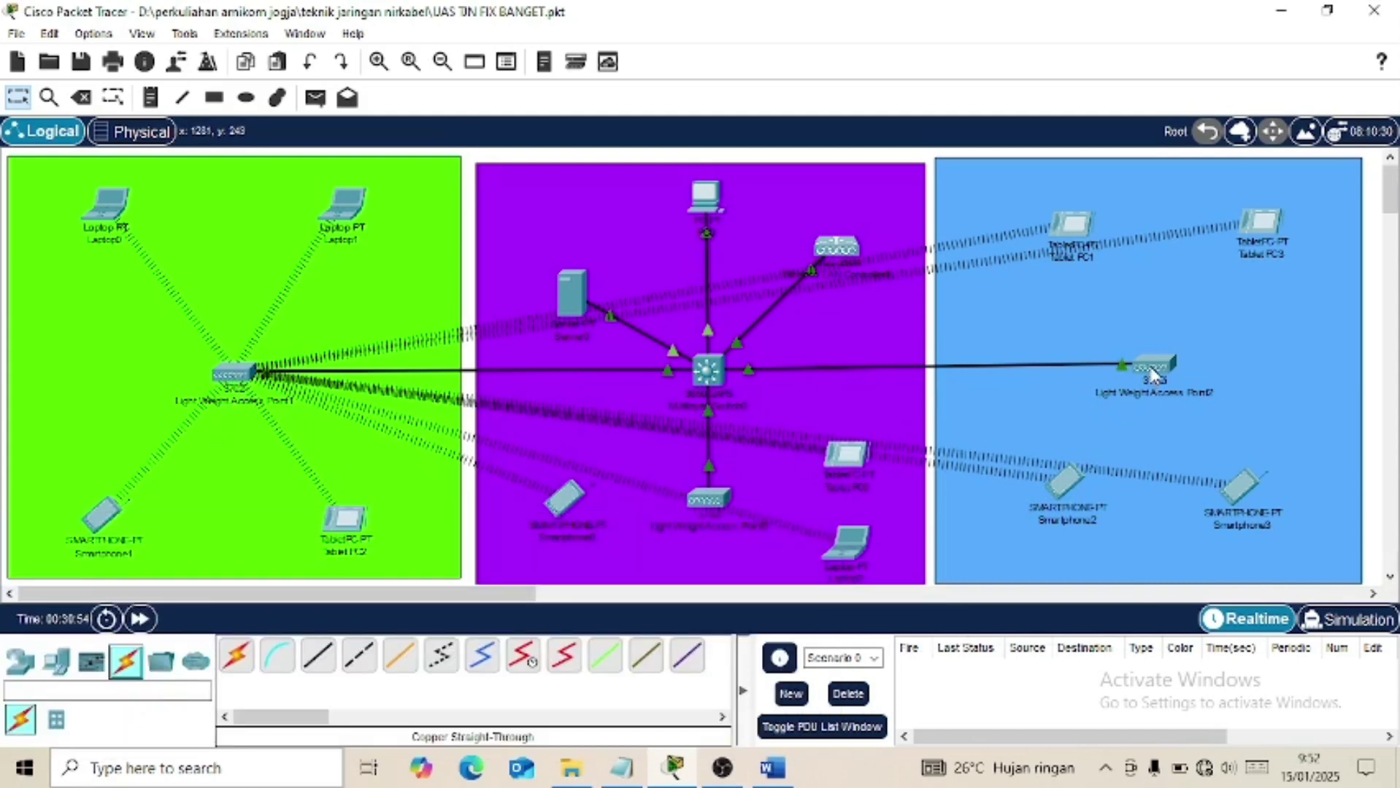
mouse_move(1152, 374)
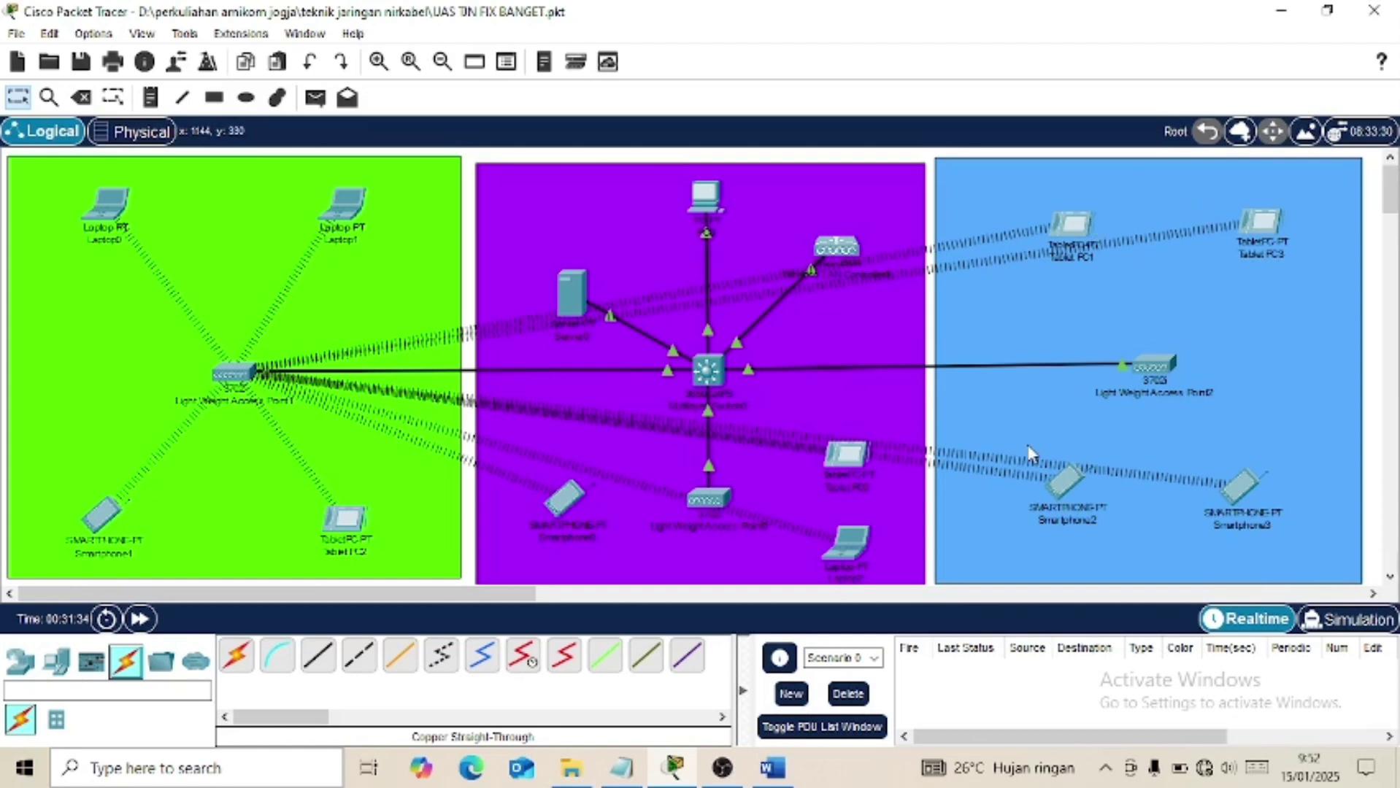
scroll(992, 422, down, 3)
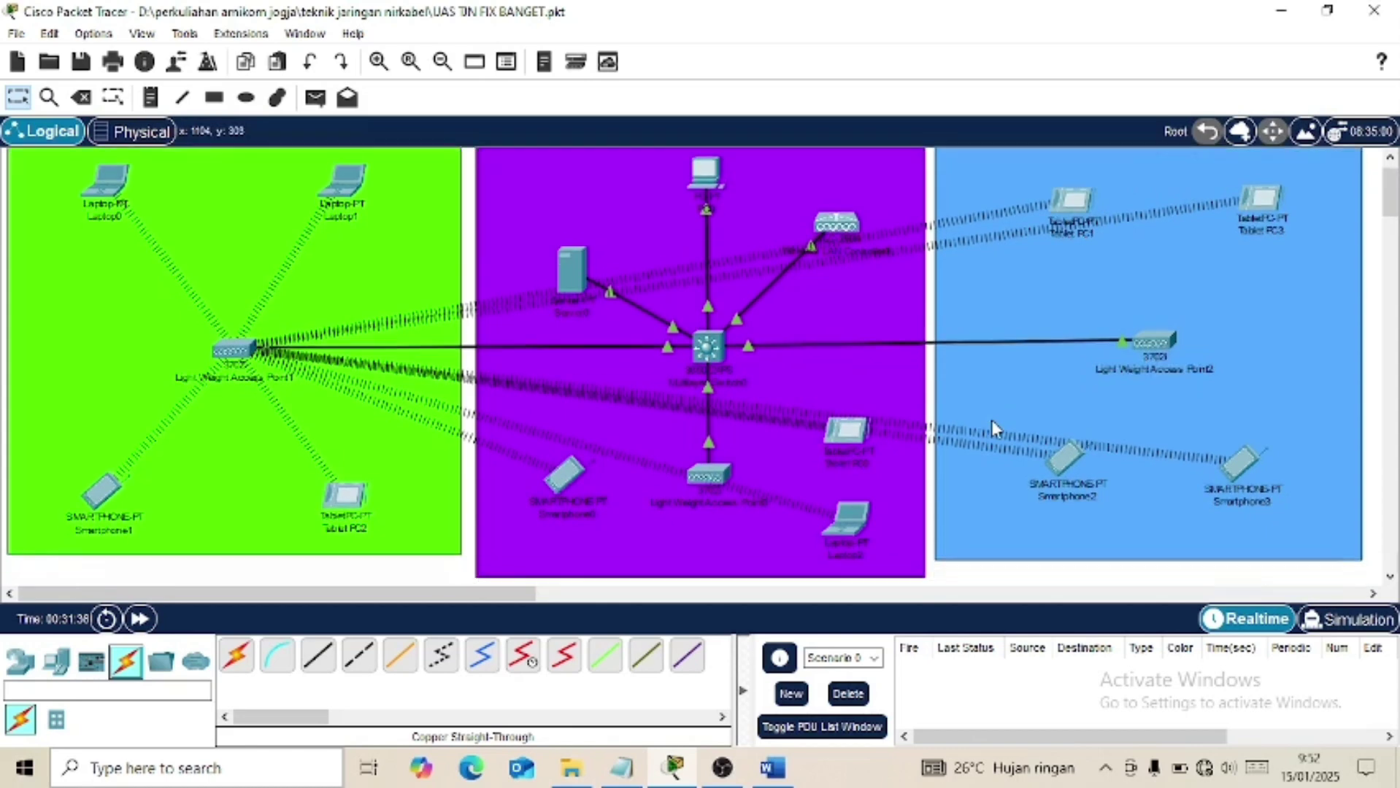
scroll(991, 424, up, 2)
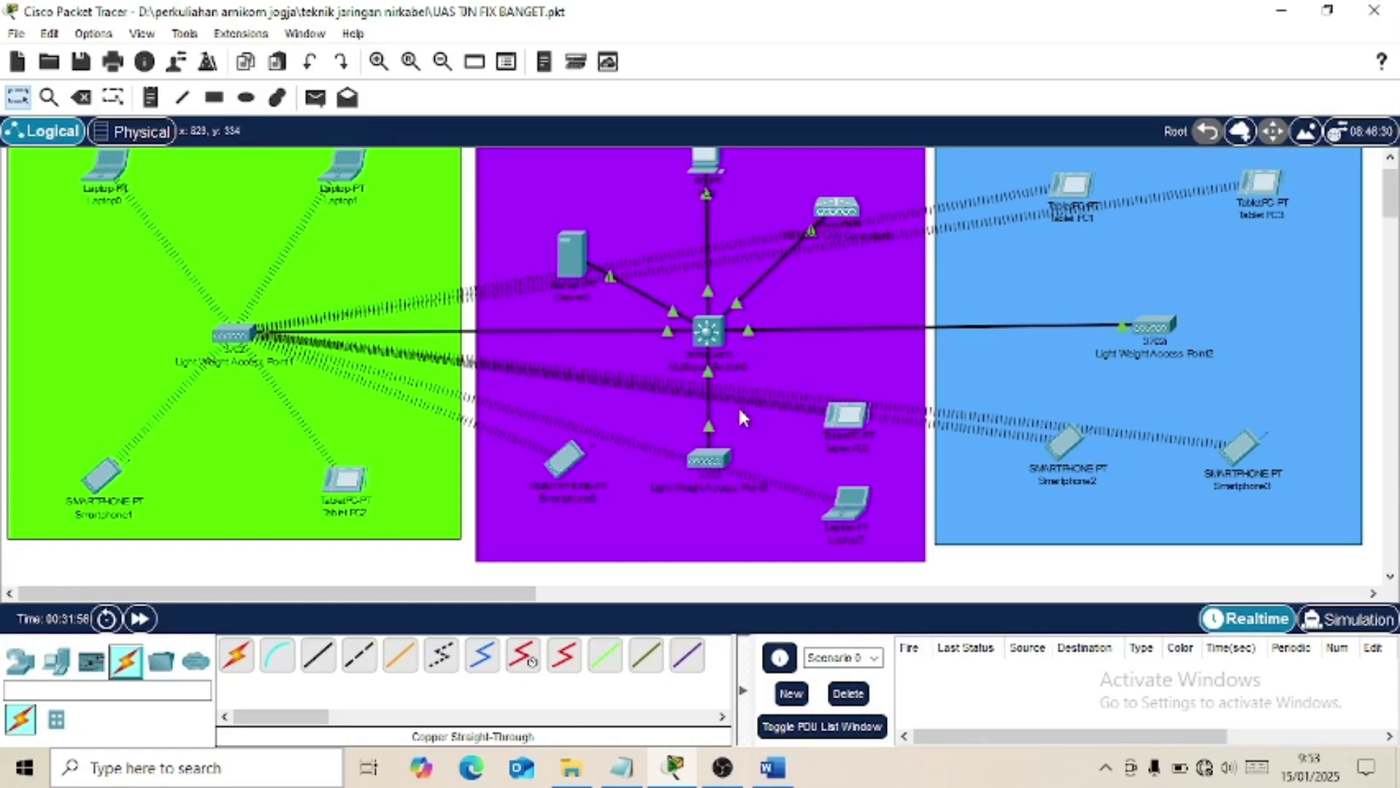
click(773, 774)
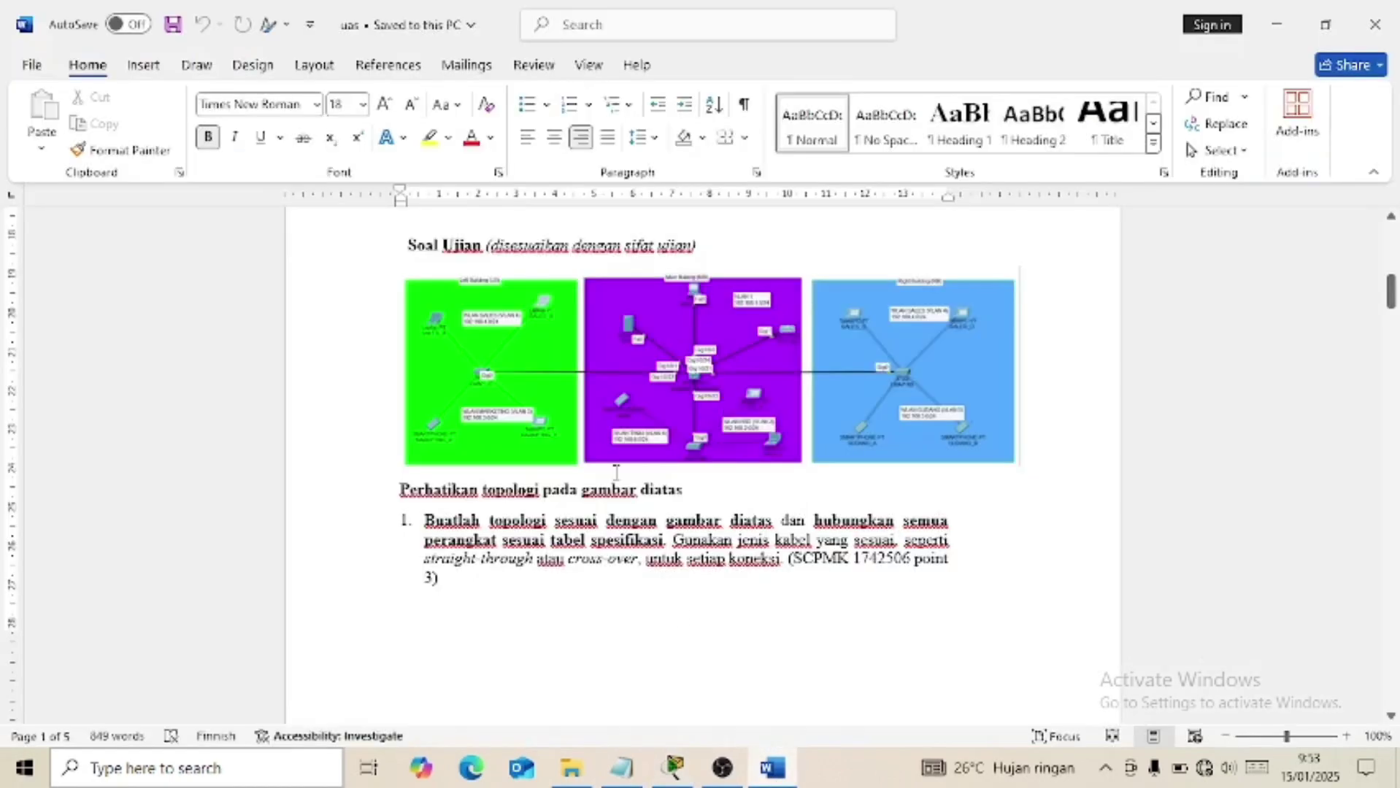
scroll(612, 469, down, 7)
scroll(613, 471, down, 1)
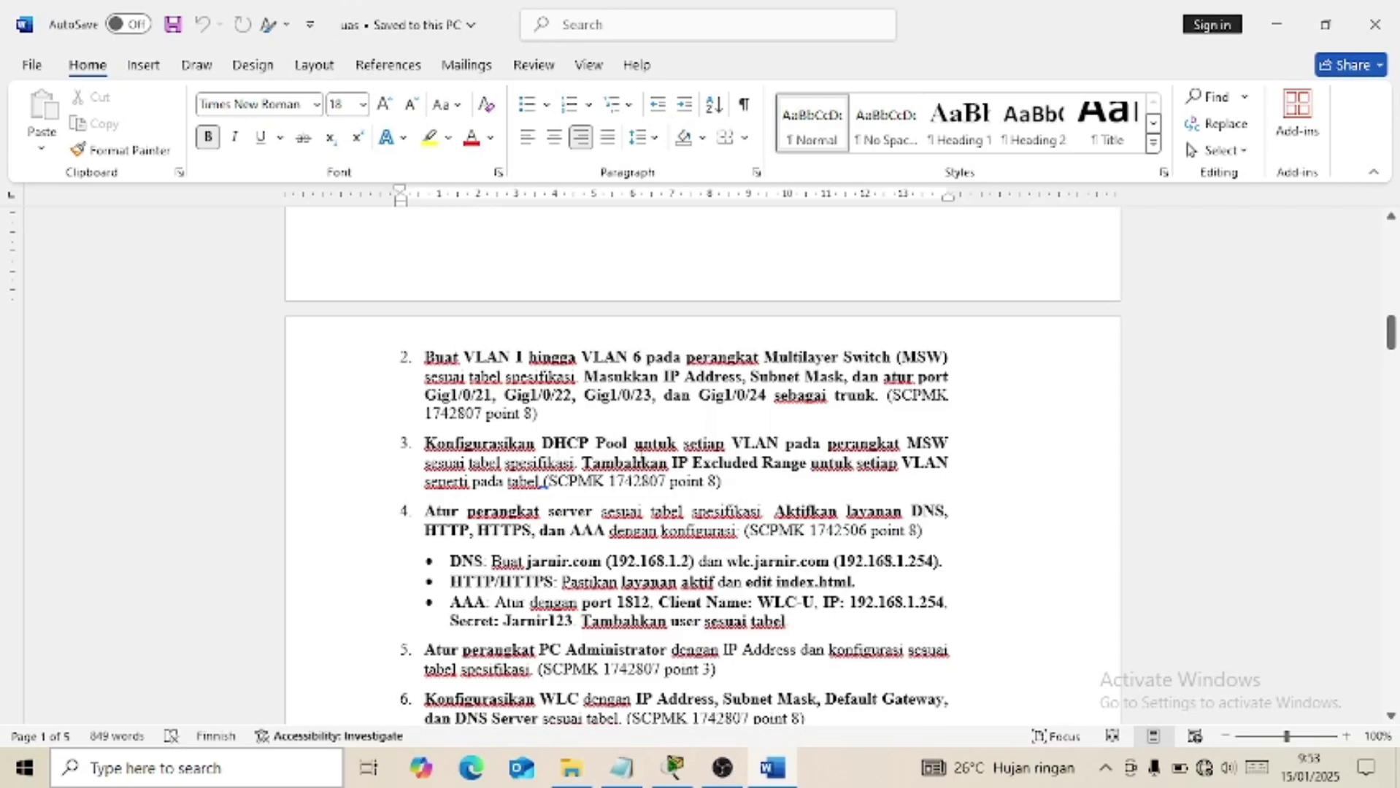
right_click(589, 462)
click(780, 446)
scroll(784, 433, down, 5)
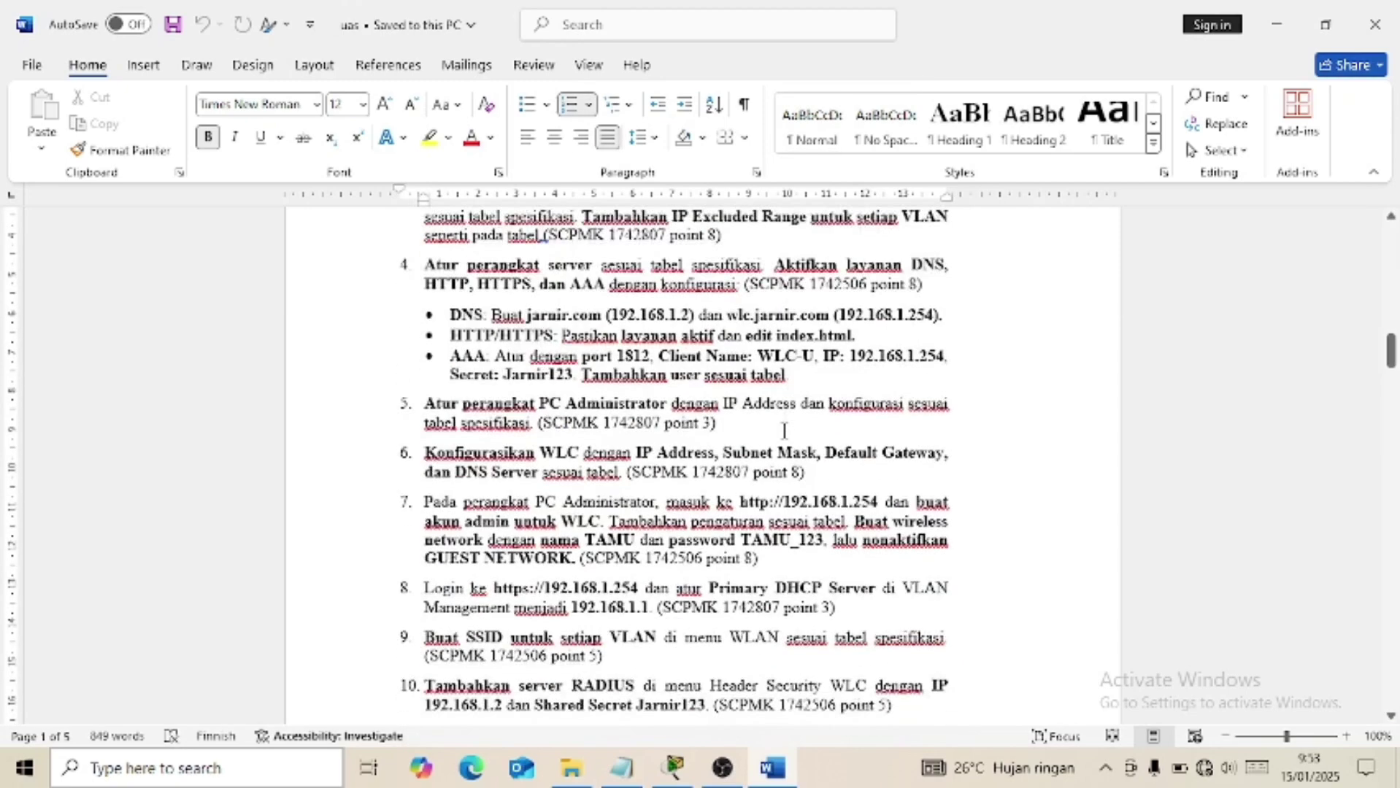
scroll(785, 430, down, 15)
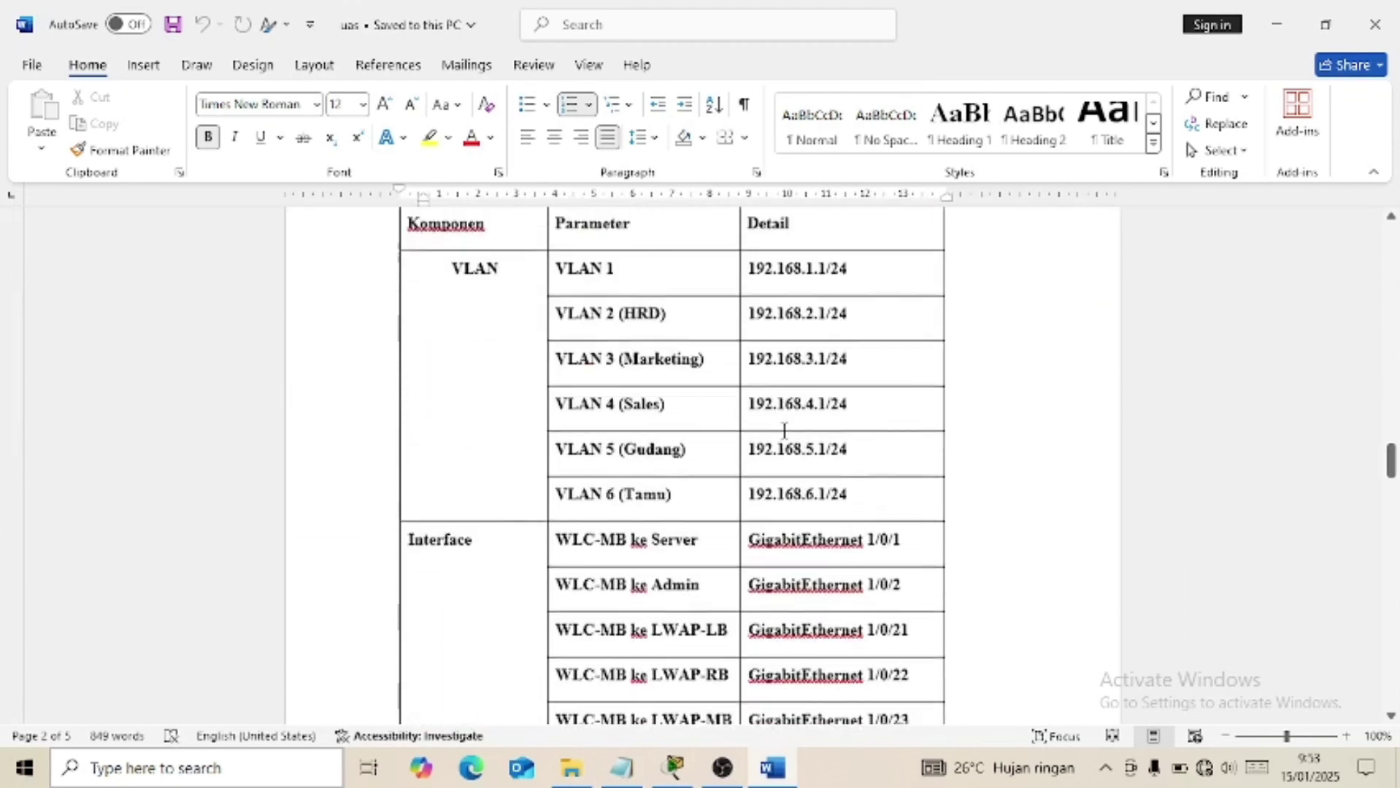
scroll(785, 431, down, 3)
scroll(785, 431, up, 5)
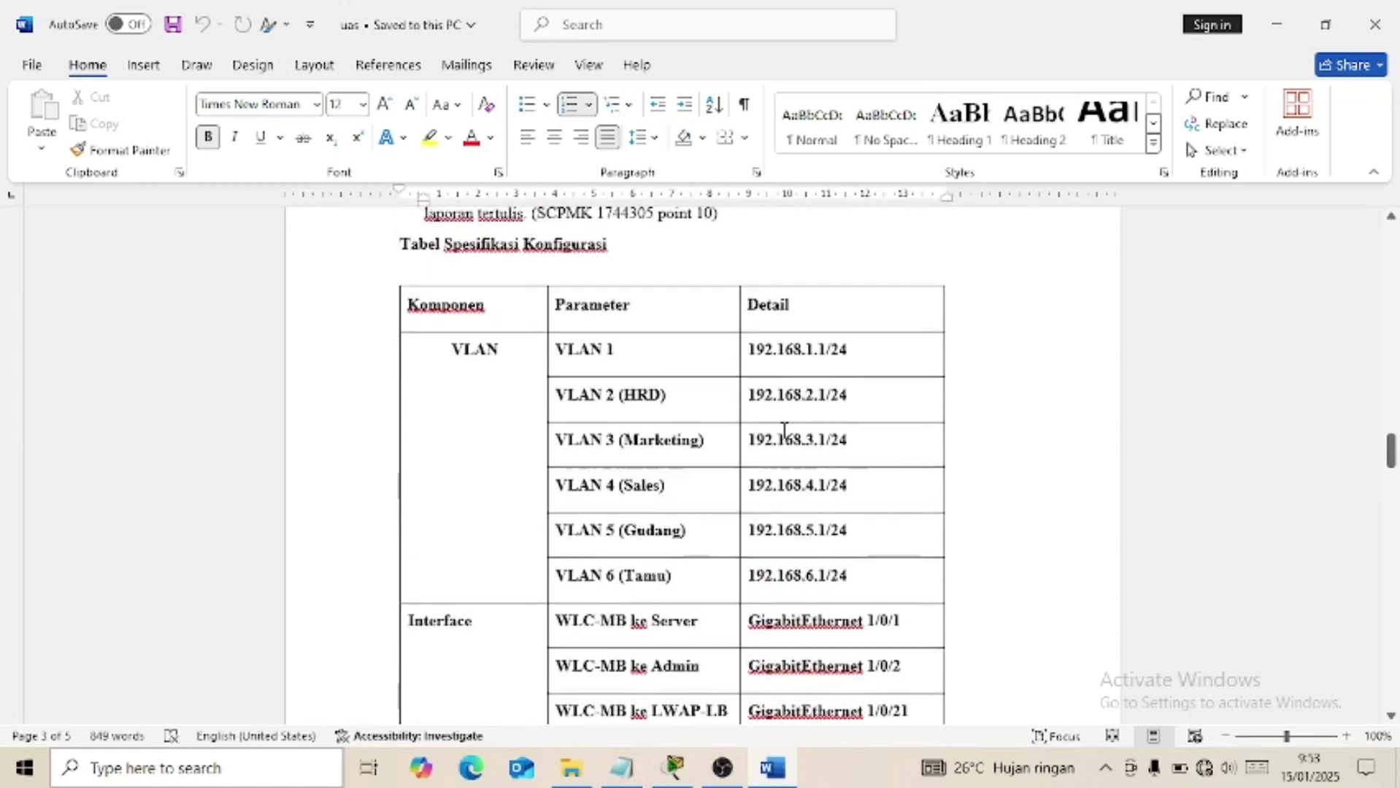
scroll(785, 430, down, 1)
scroll(684, 462, down, 3)
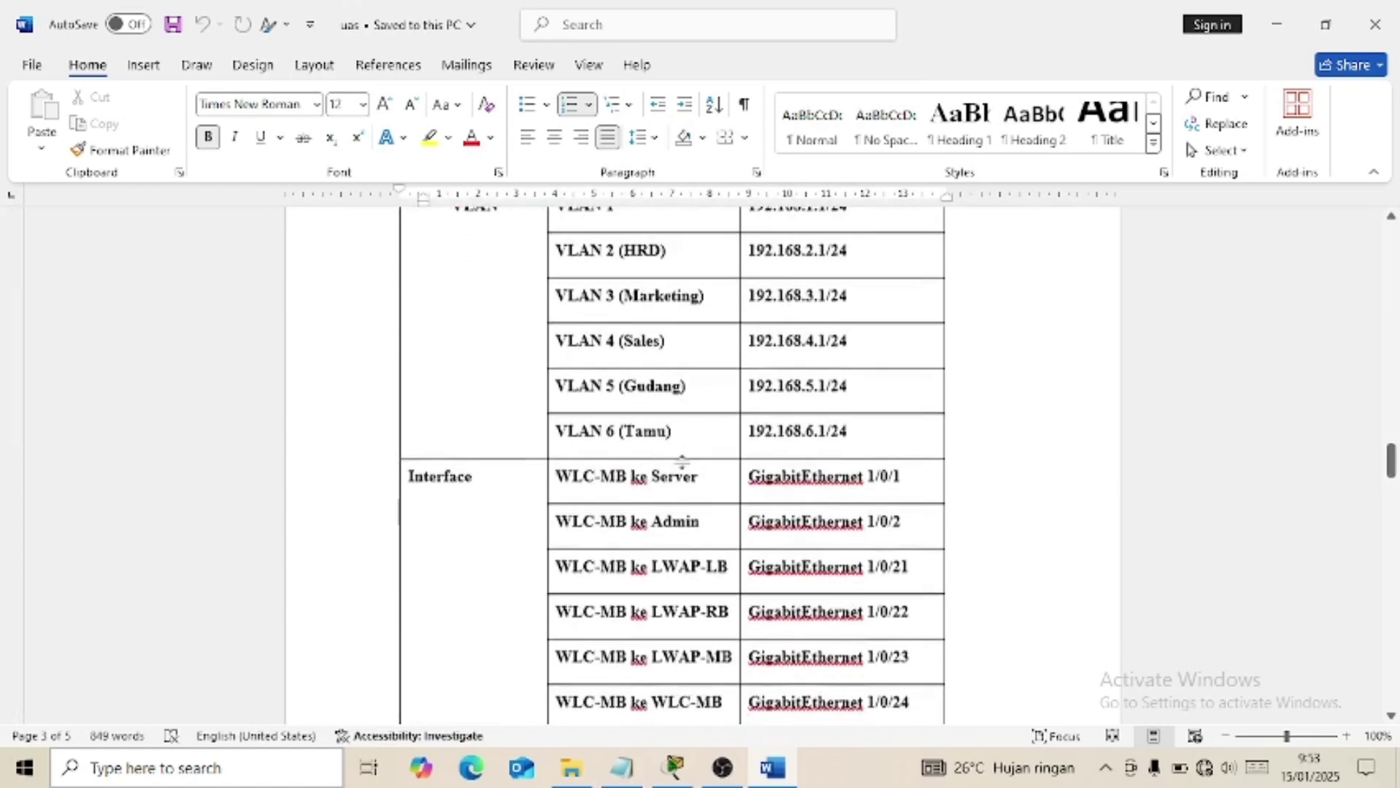
scroll(684, 462, down, 8)
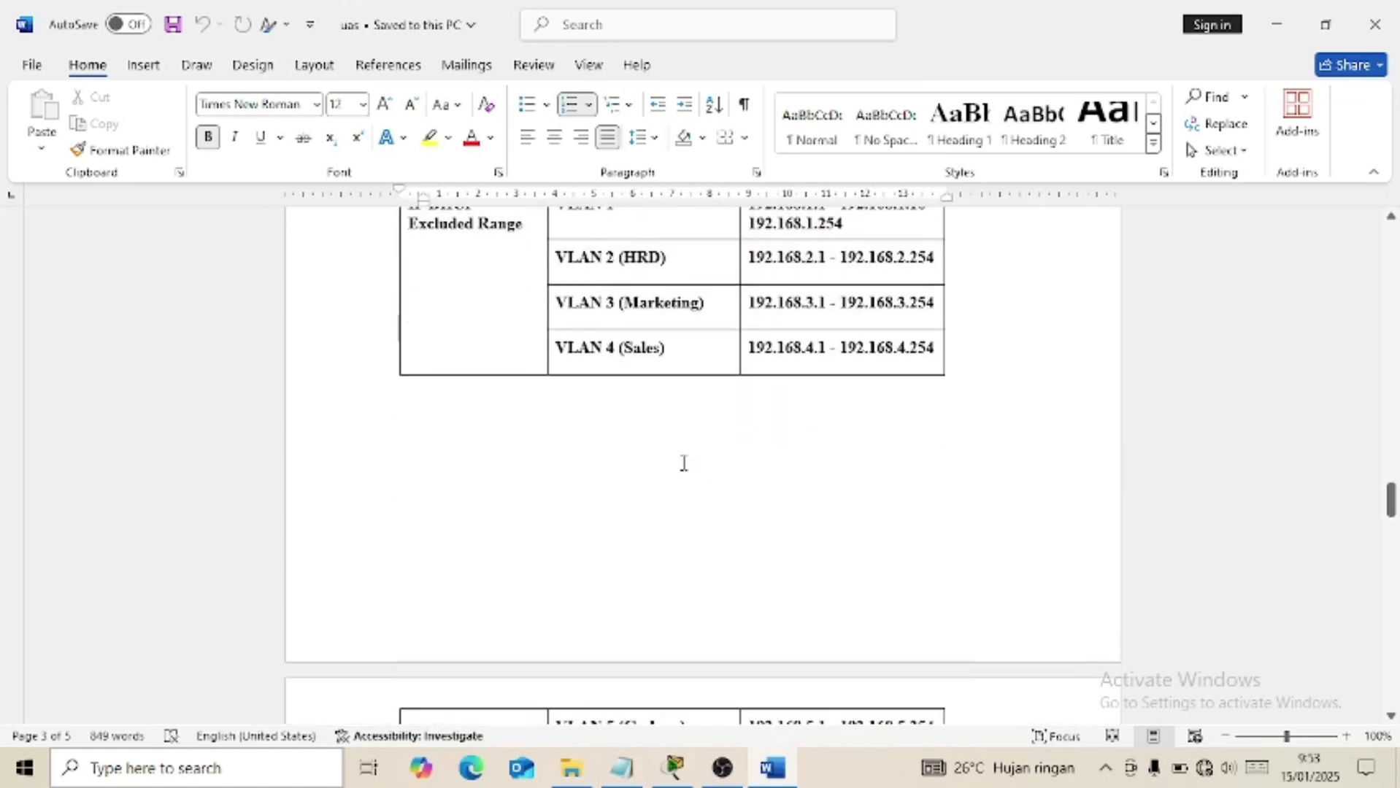
scroll(682, 463, up, 3)
scroll(681, 462, down, 1)
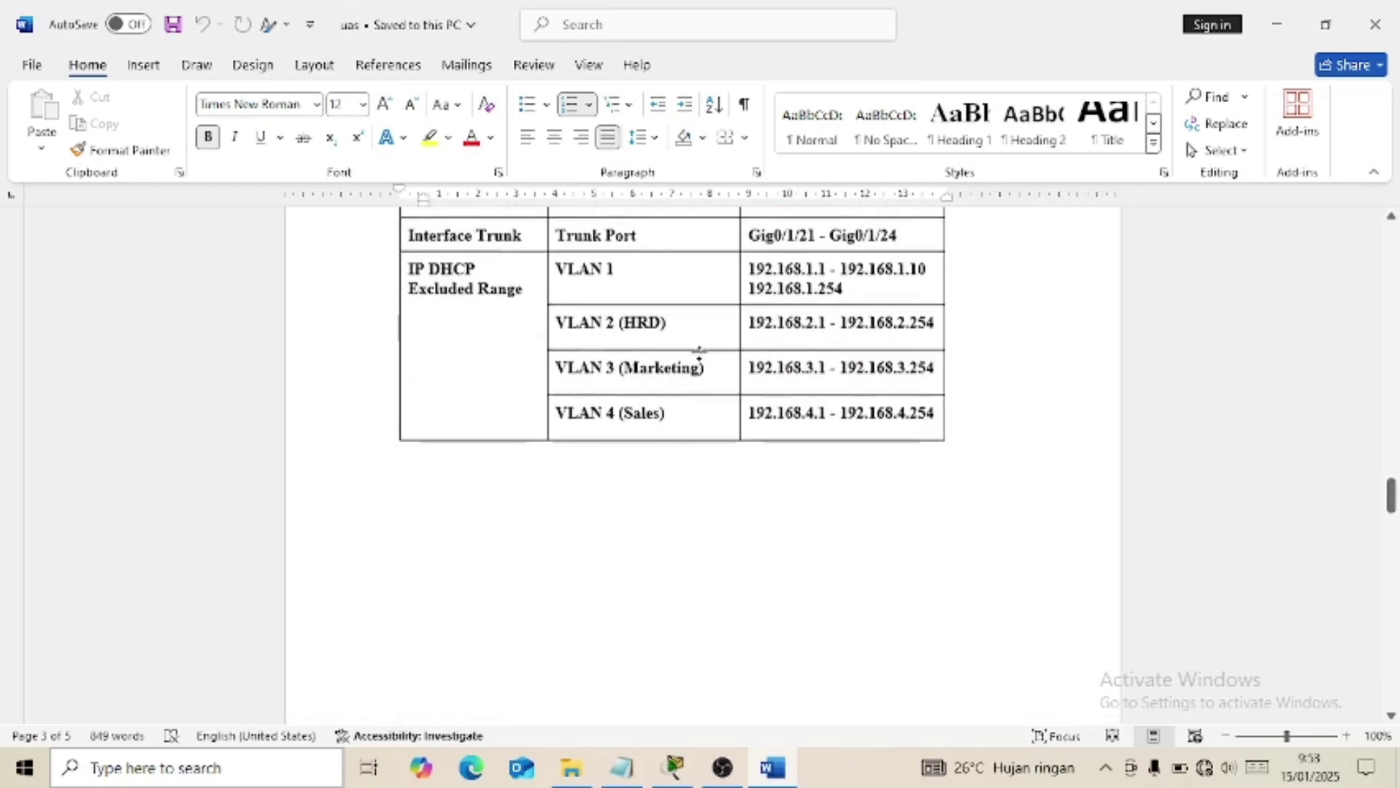
scroll(699, 358, down, 10)
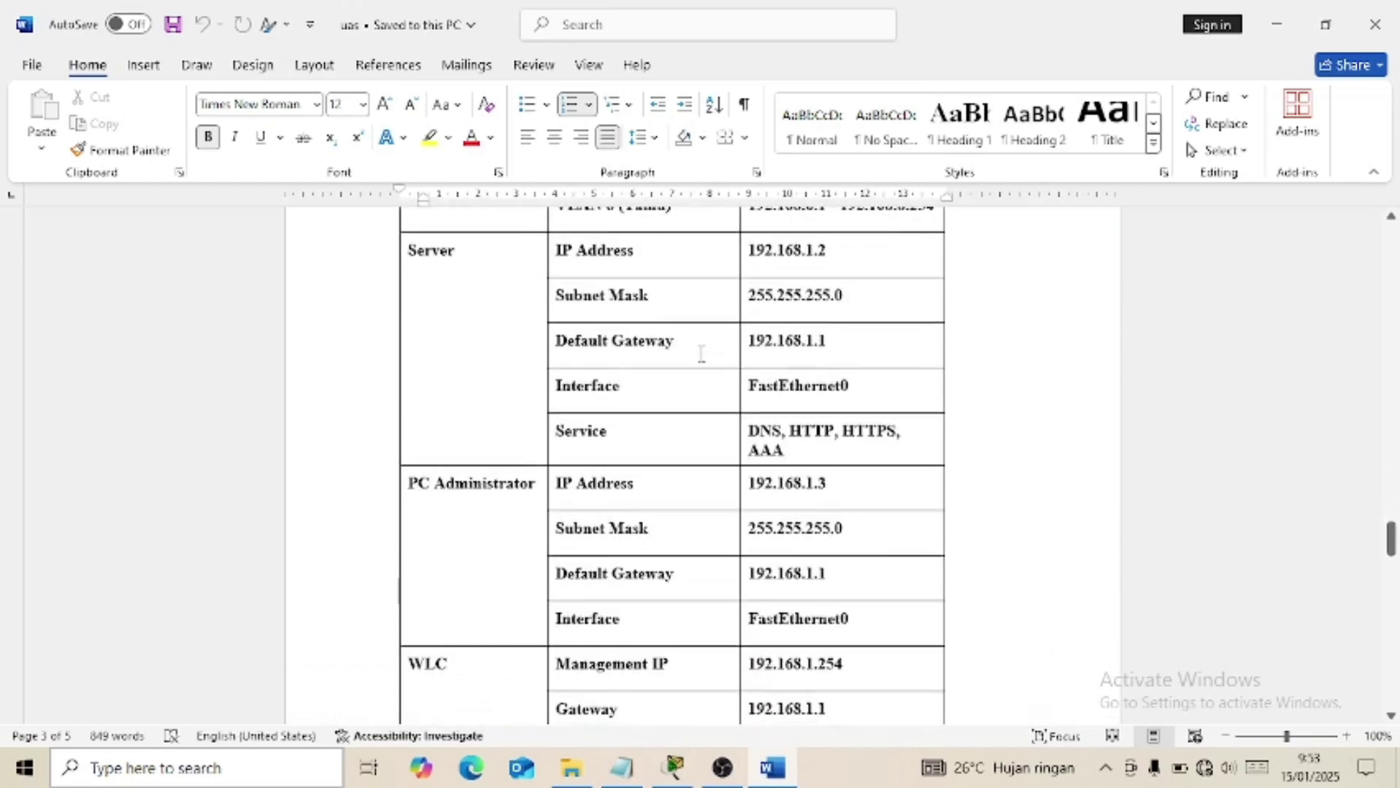
scroll(701, 354, up, 15)
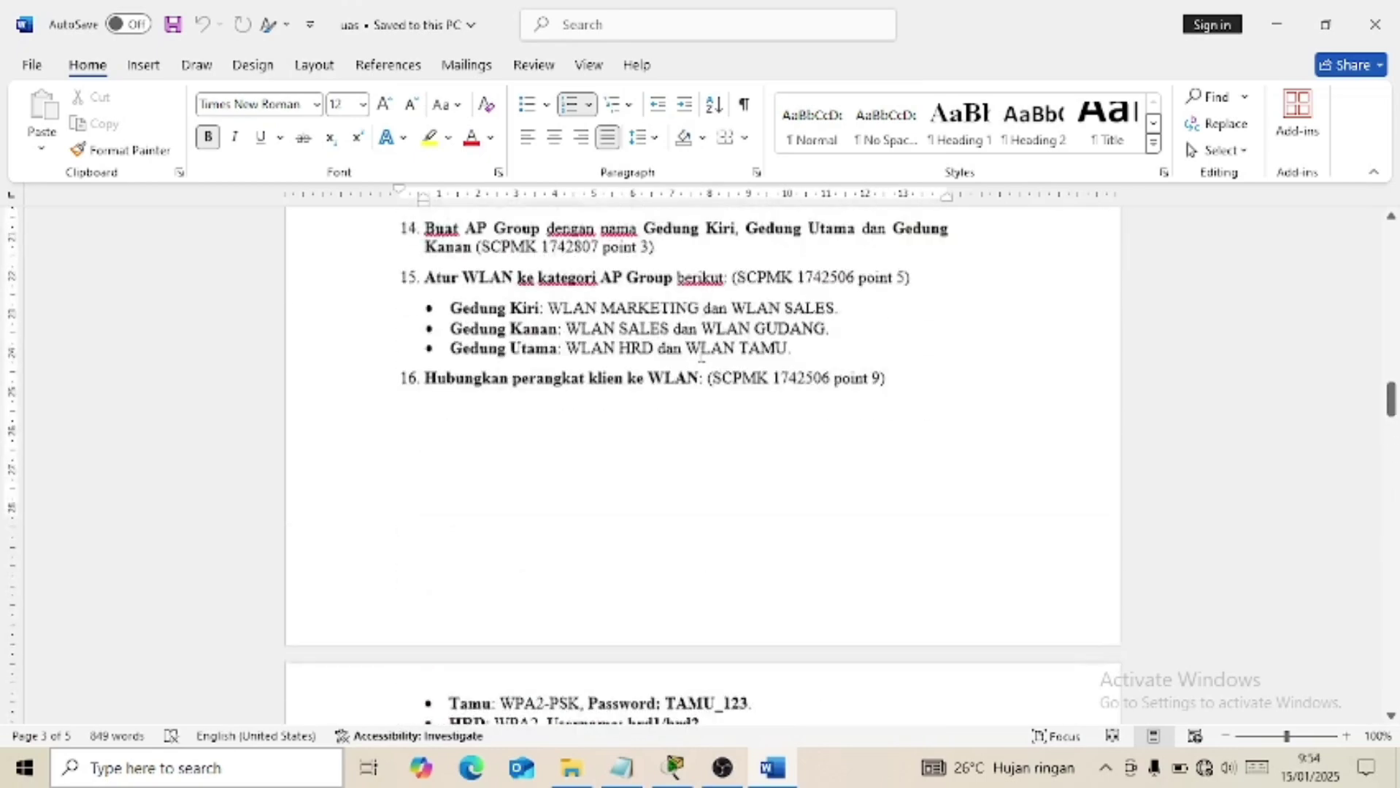
scroll(701, 355, up, 20)
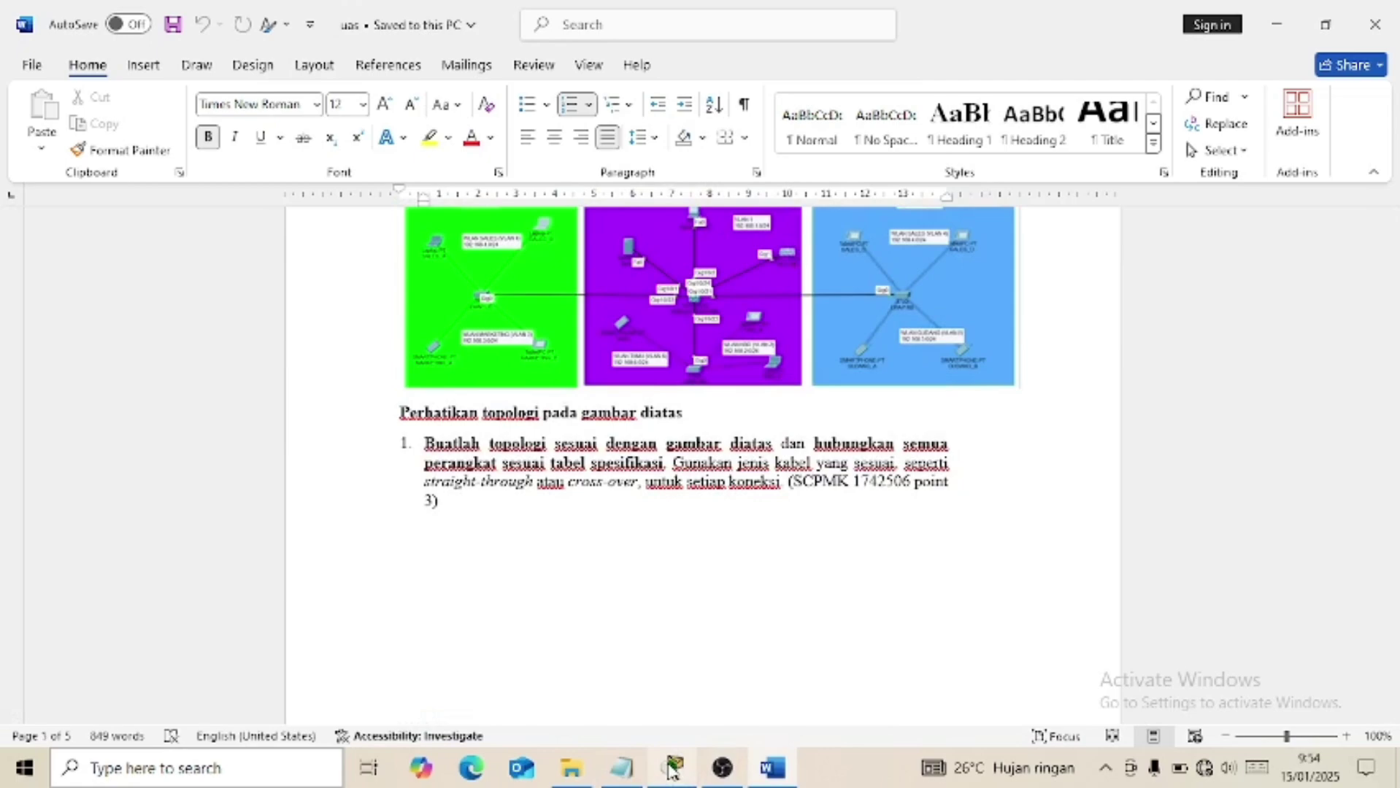
click(672, 768)
click(672, 768)
scroll(672, 538, down, 10)
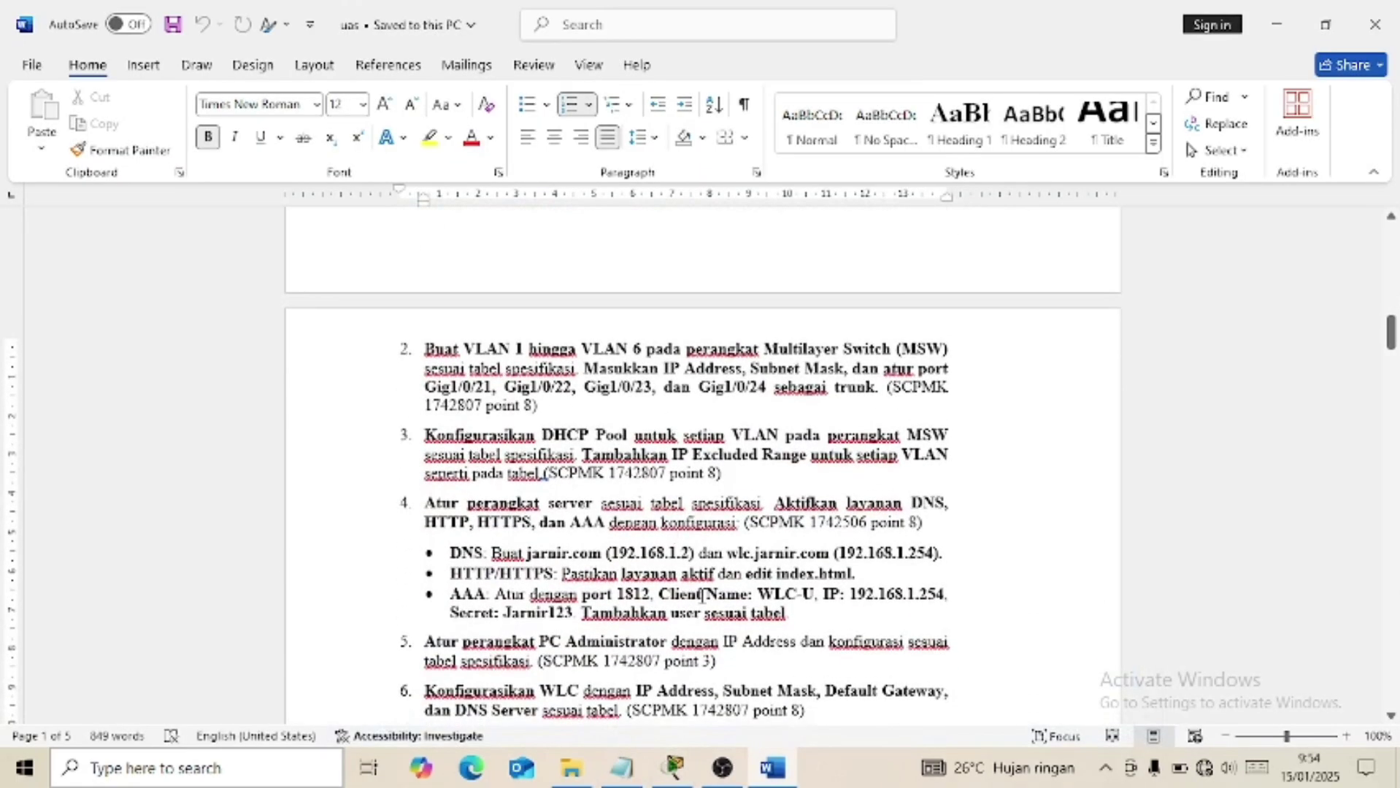
click(672, 767)
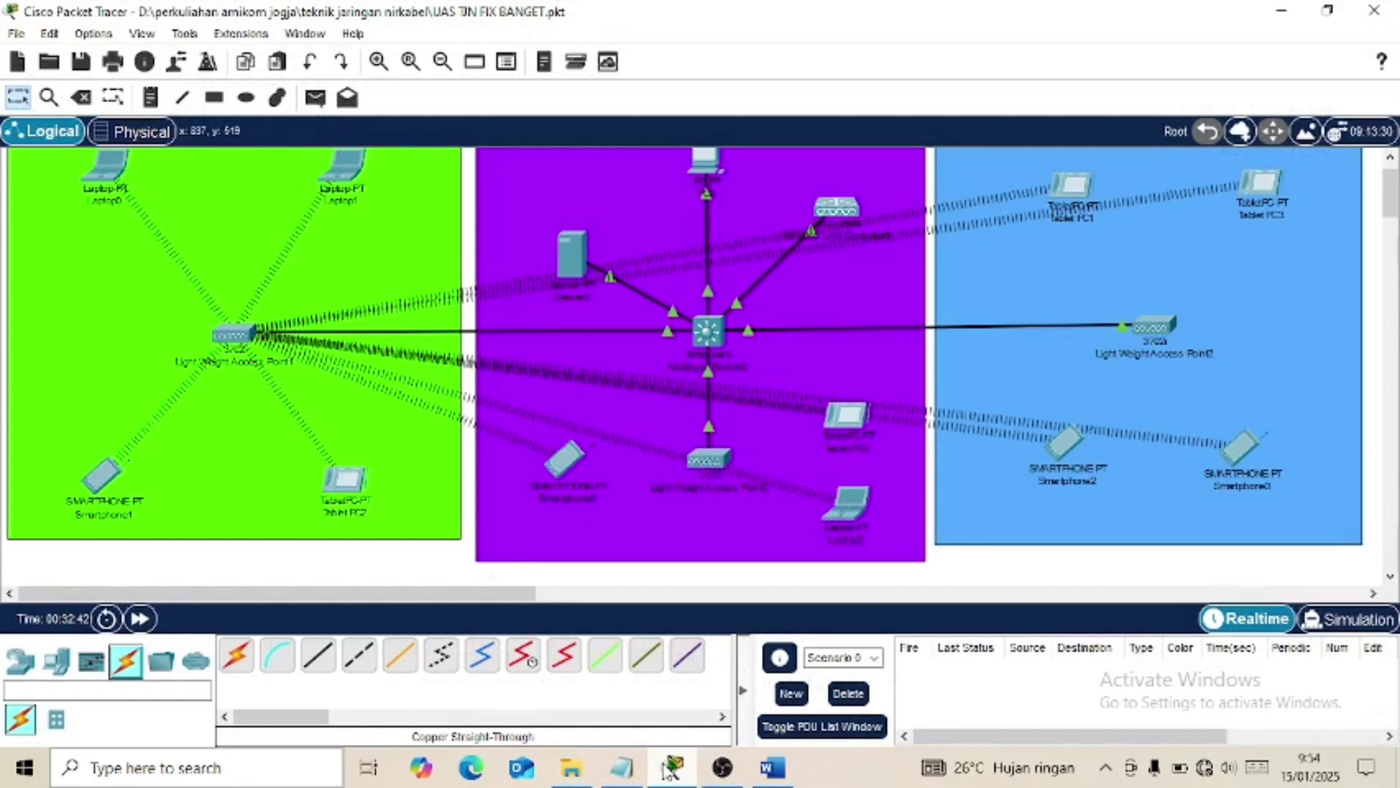
Open the 'uas cli' script in Notepad and review its VLAN 1–6 interface addresses.
click(613, 766)
scroll(334, 321, up, 3)
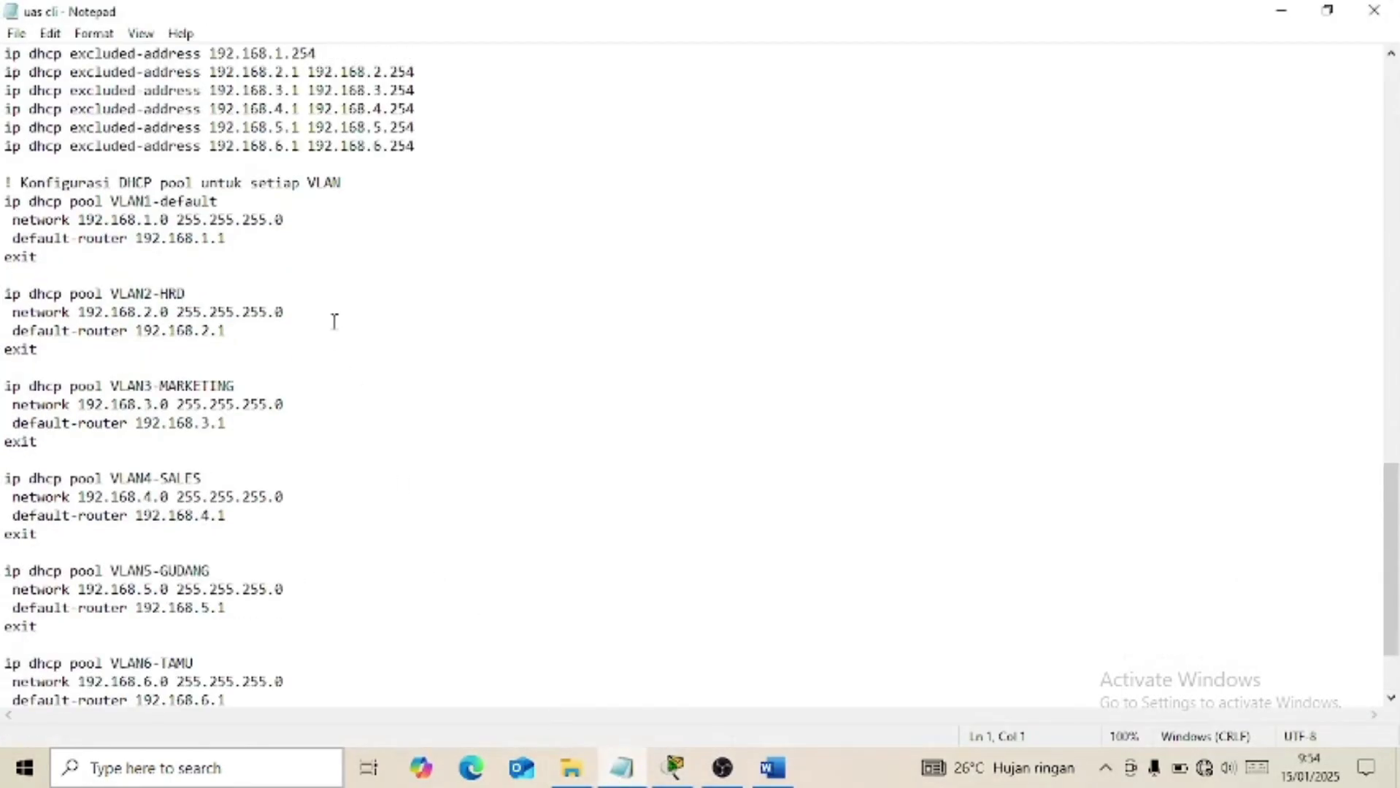
scroll(333, 321, up, 20)
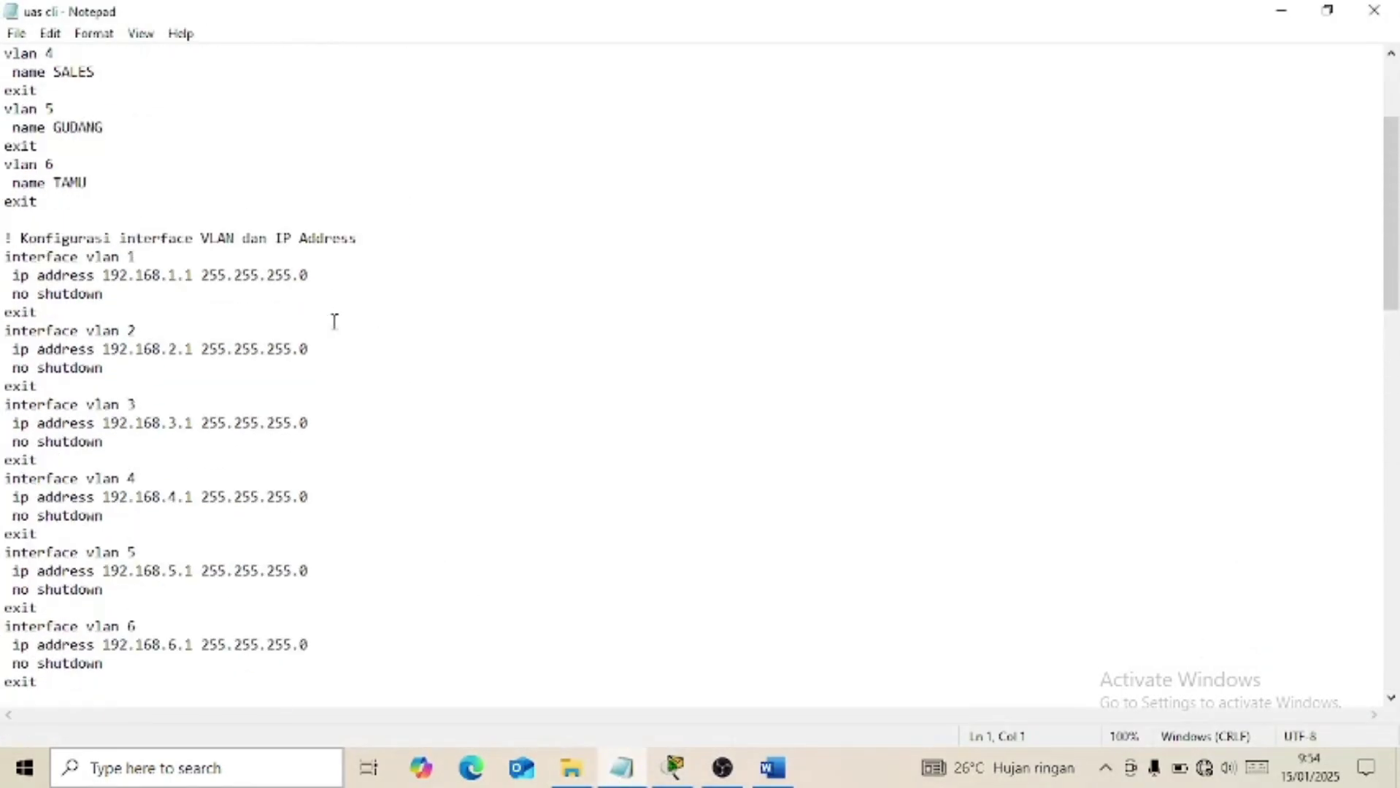
scroll(334, 321, up, 4)
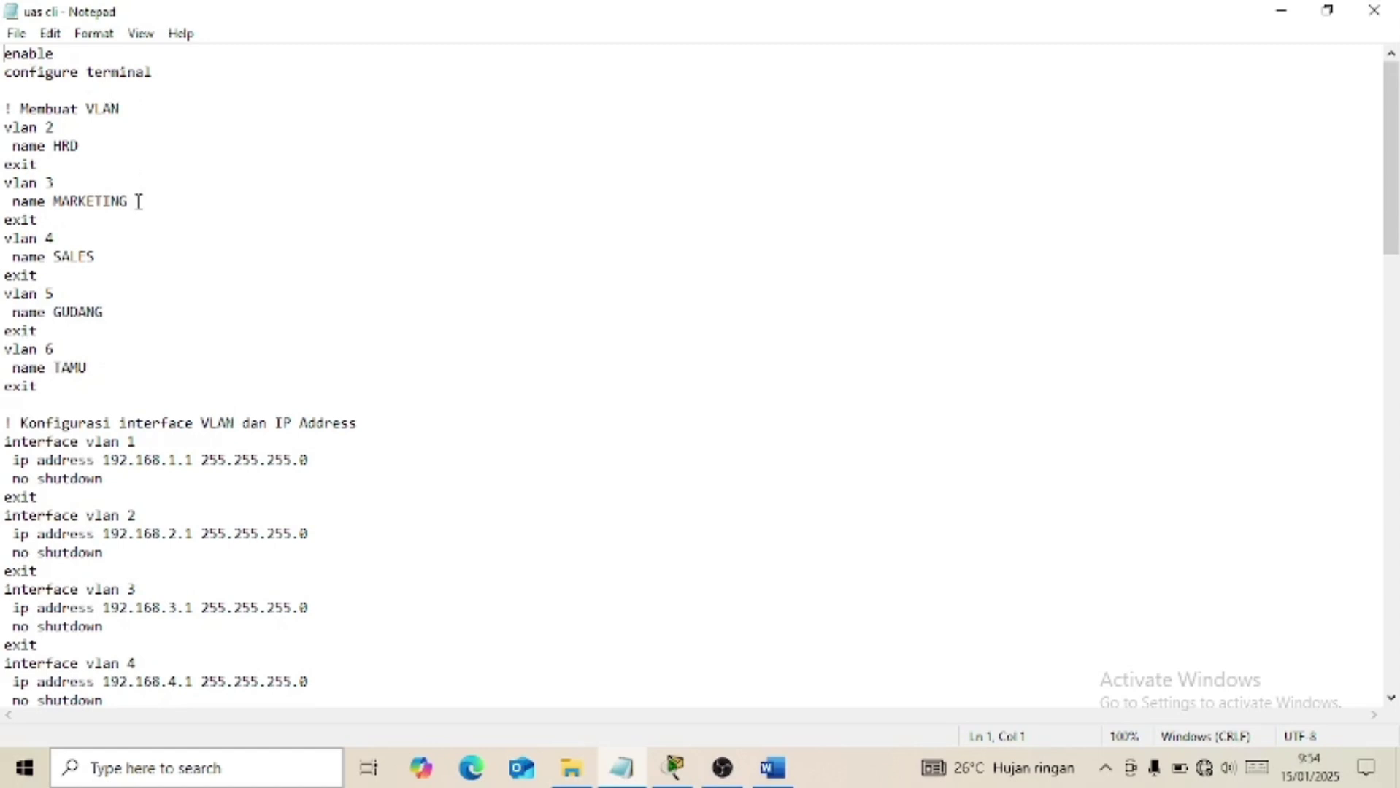
scroll(102, 299, down, 2)
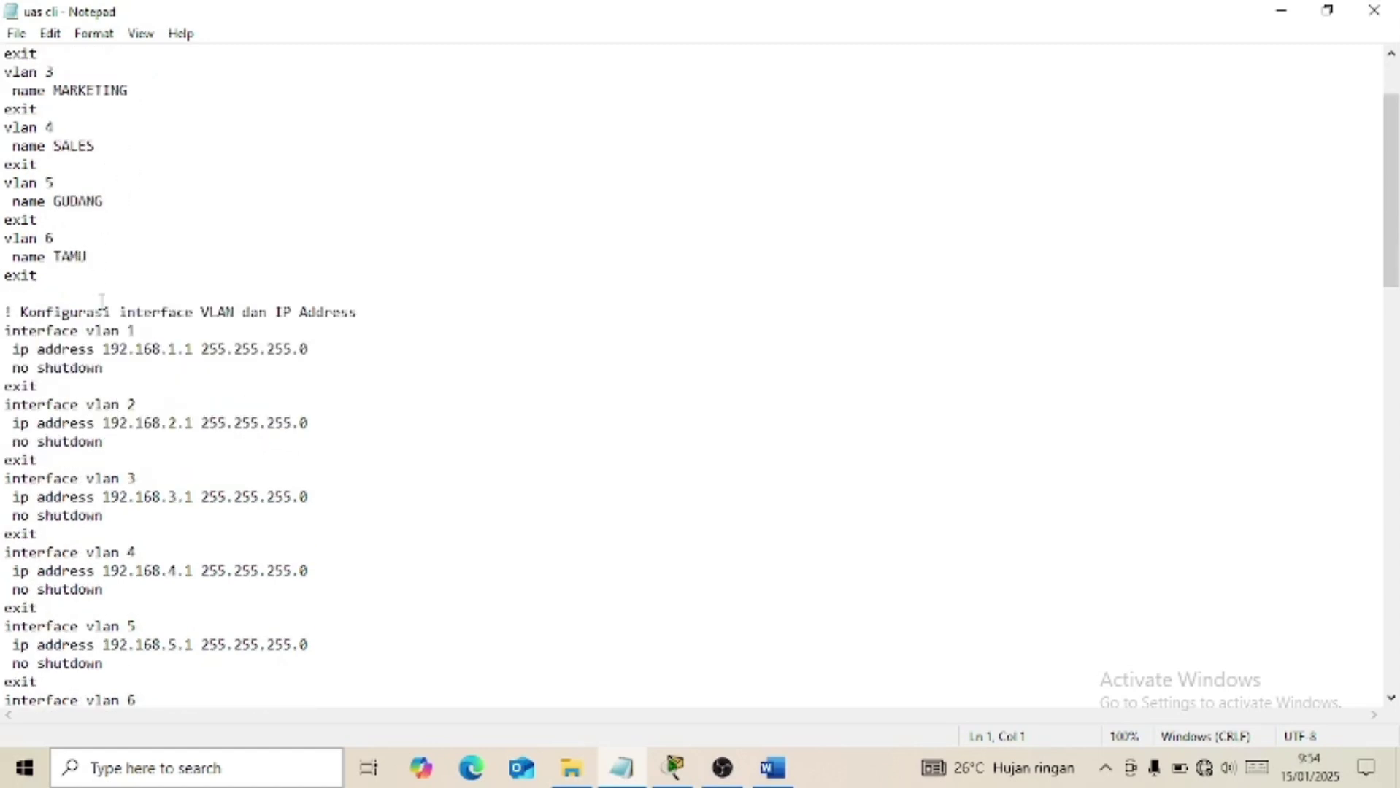
scroll(133, 321, down, 2)
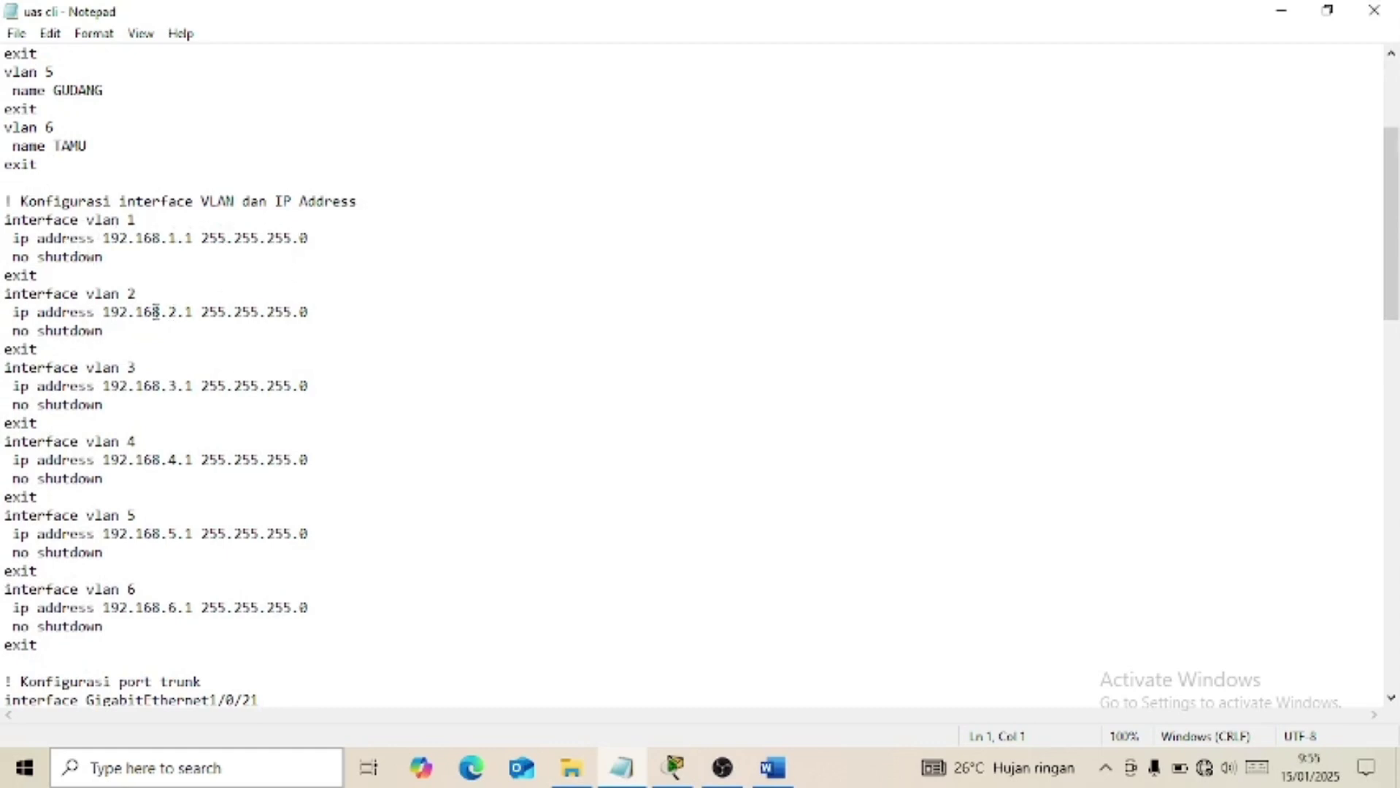
scroll(155, 312, down, 1)
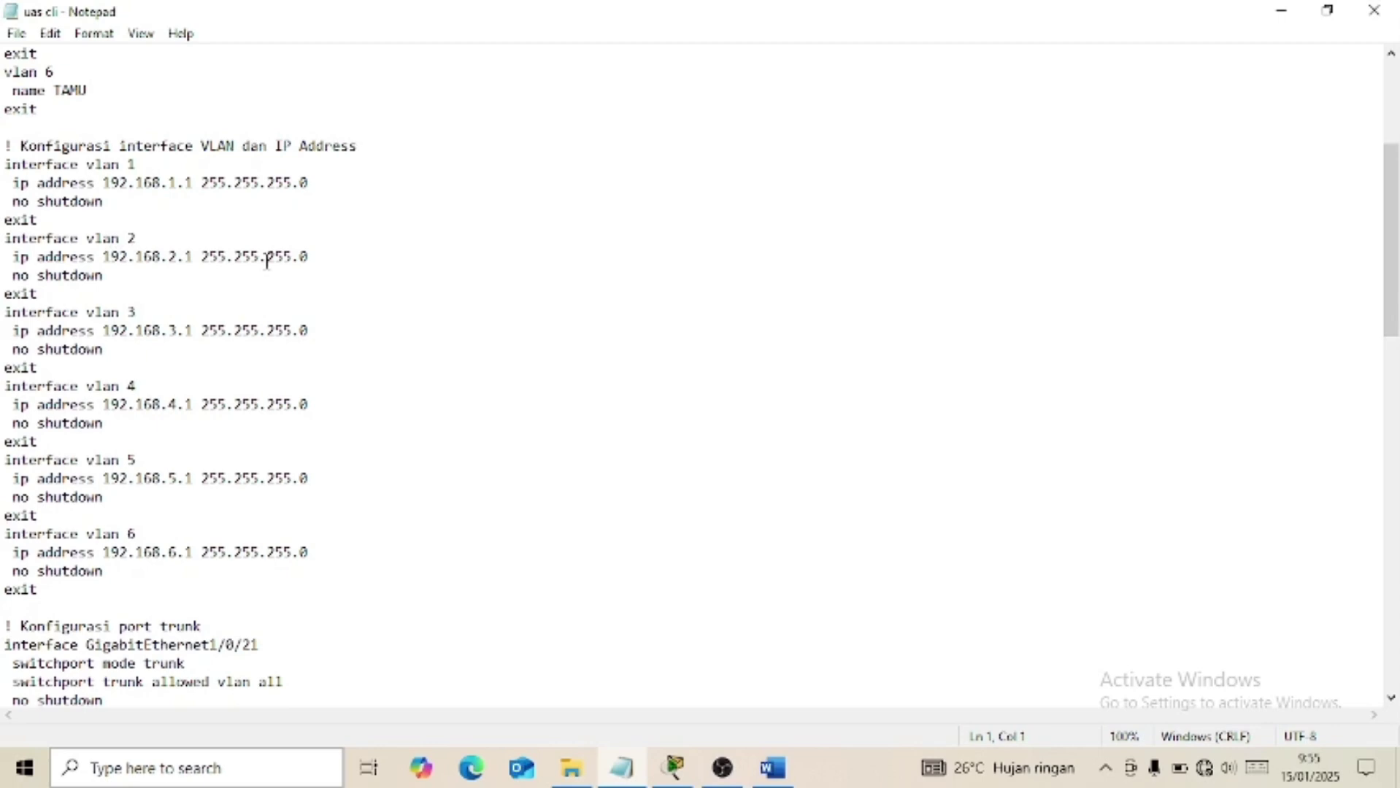
scroll(267, 260, down, 2)
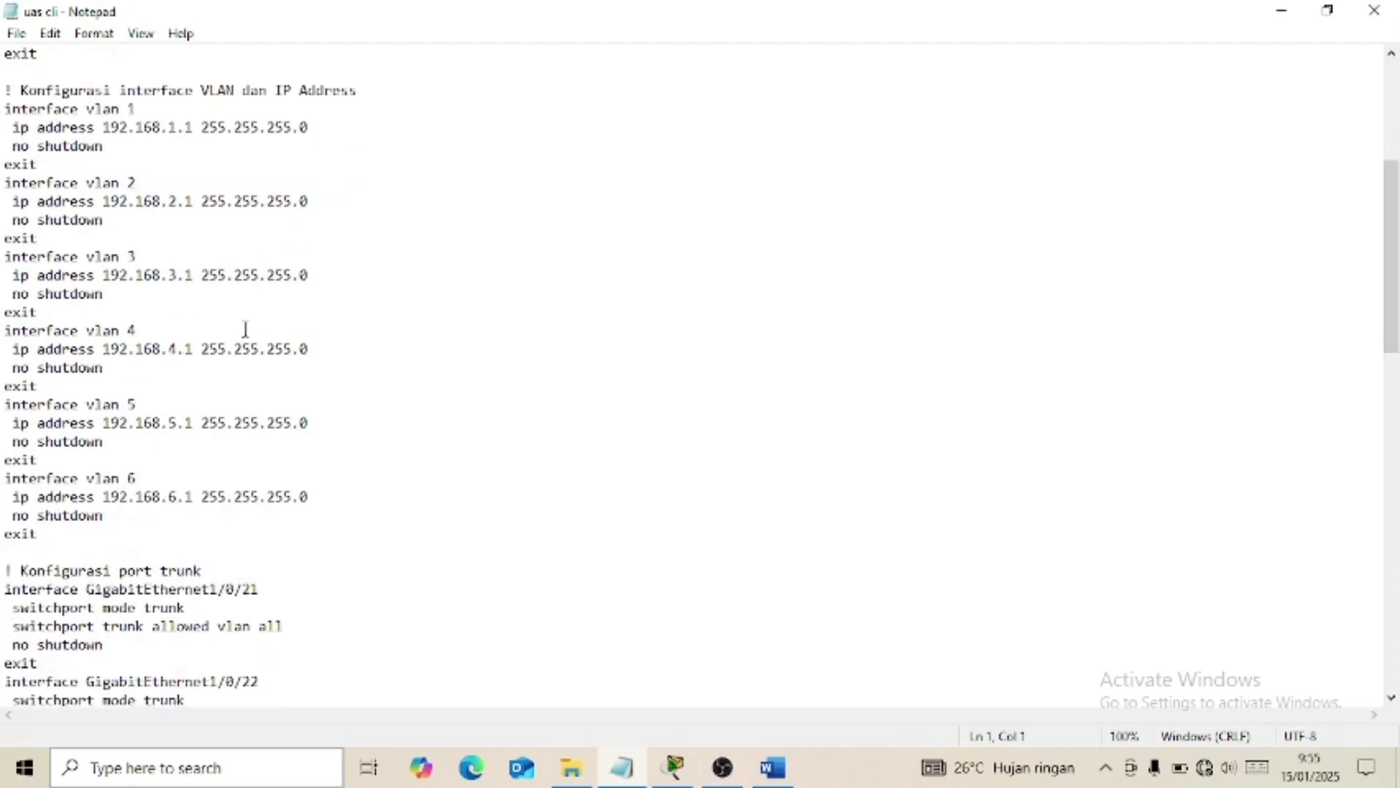
scroll(246, 330, down, 2)
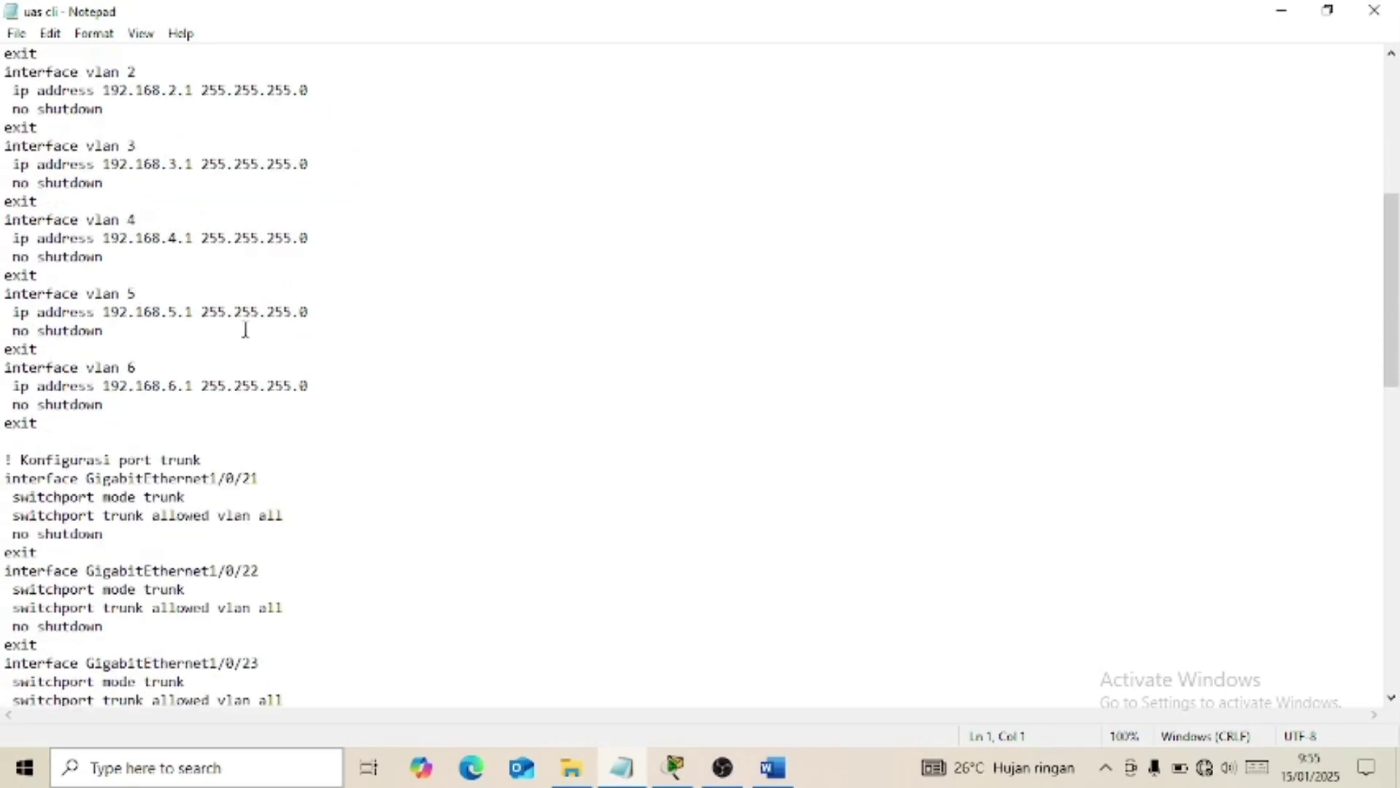
scroll(245, 330, down, 2)
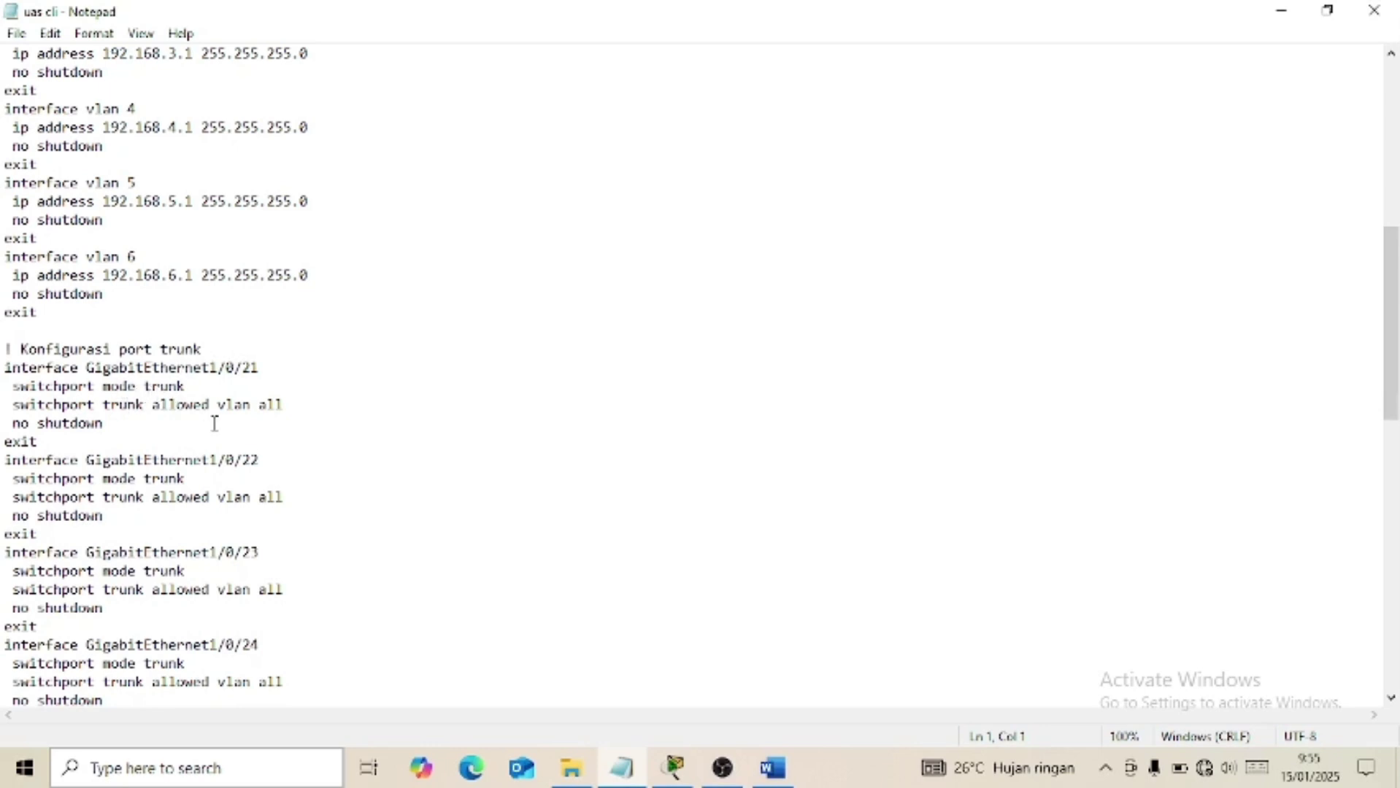
scroll(211, 430, down, 1)
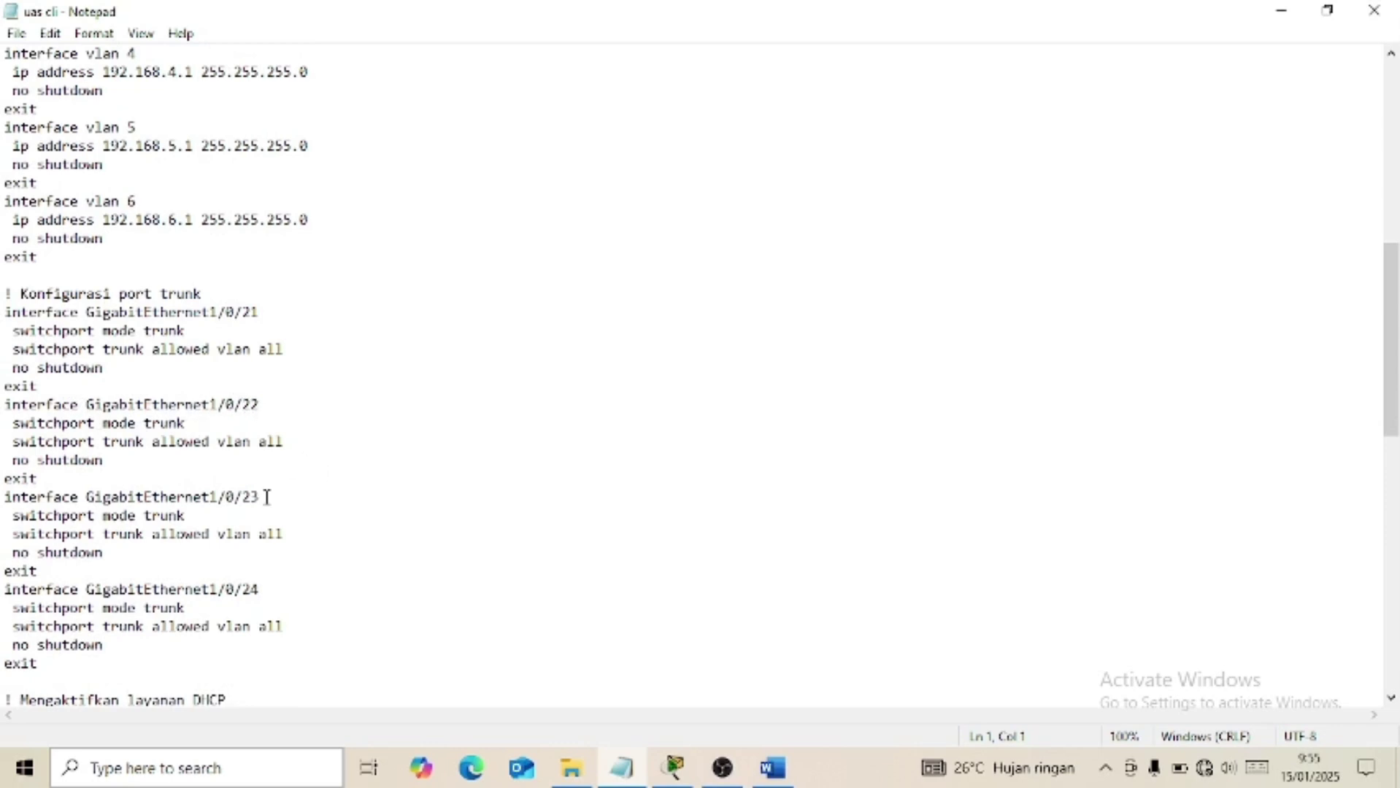
scroll(29, 478, down, 1)
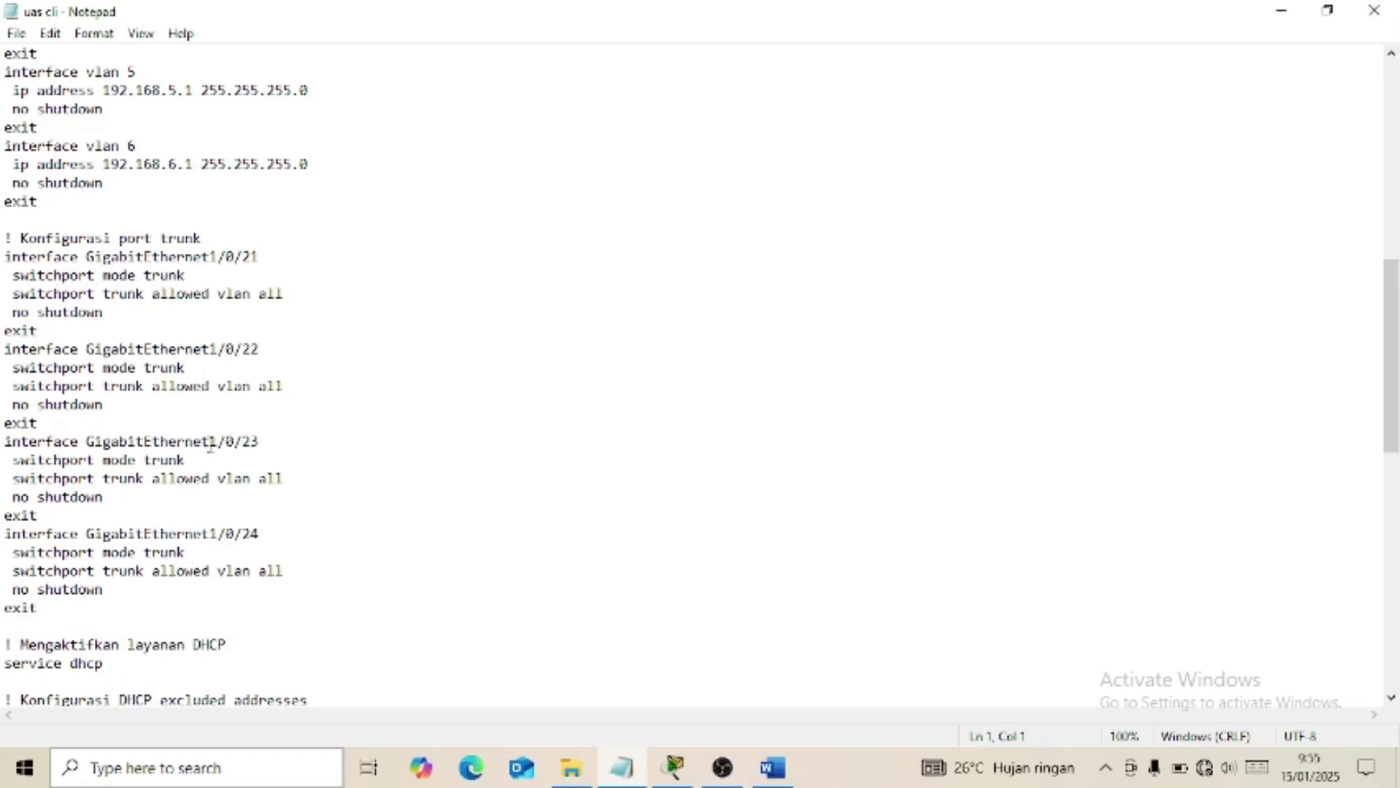
scroll(216, 434, down, 1)
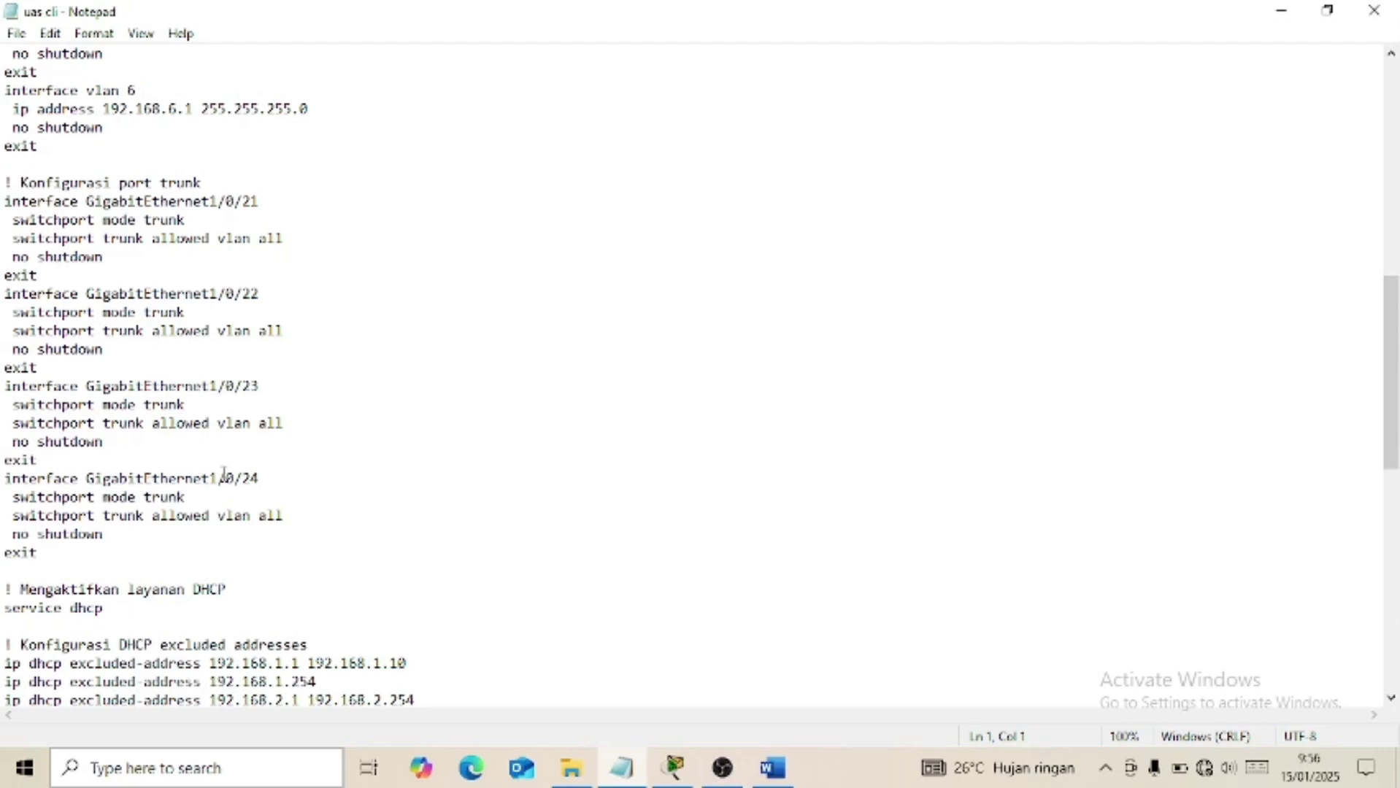
scroll(253, 447, down, 1)
scroll(253, 447, up, 2)
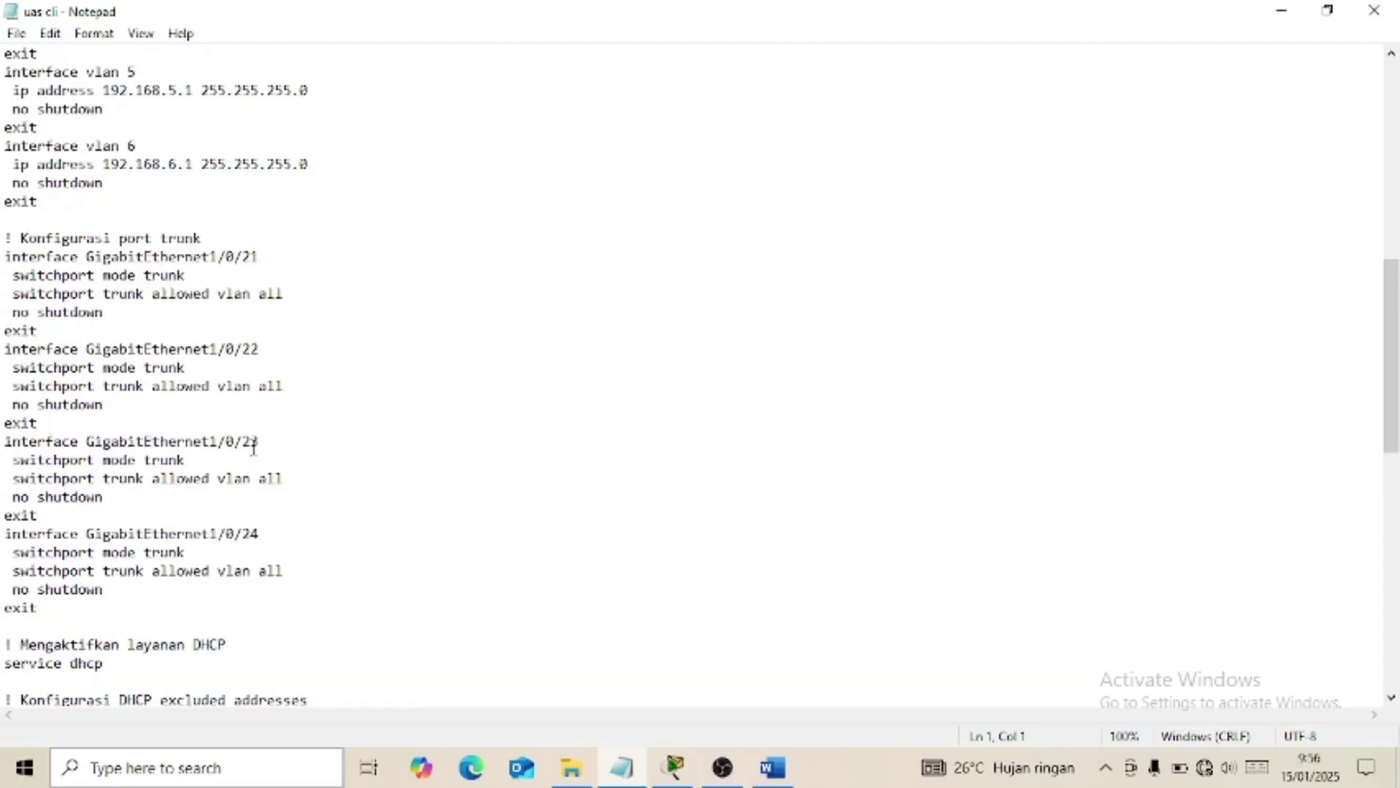
scroll(253, 447, down, 4)
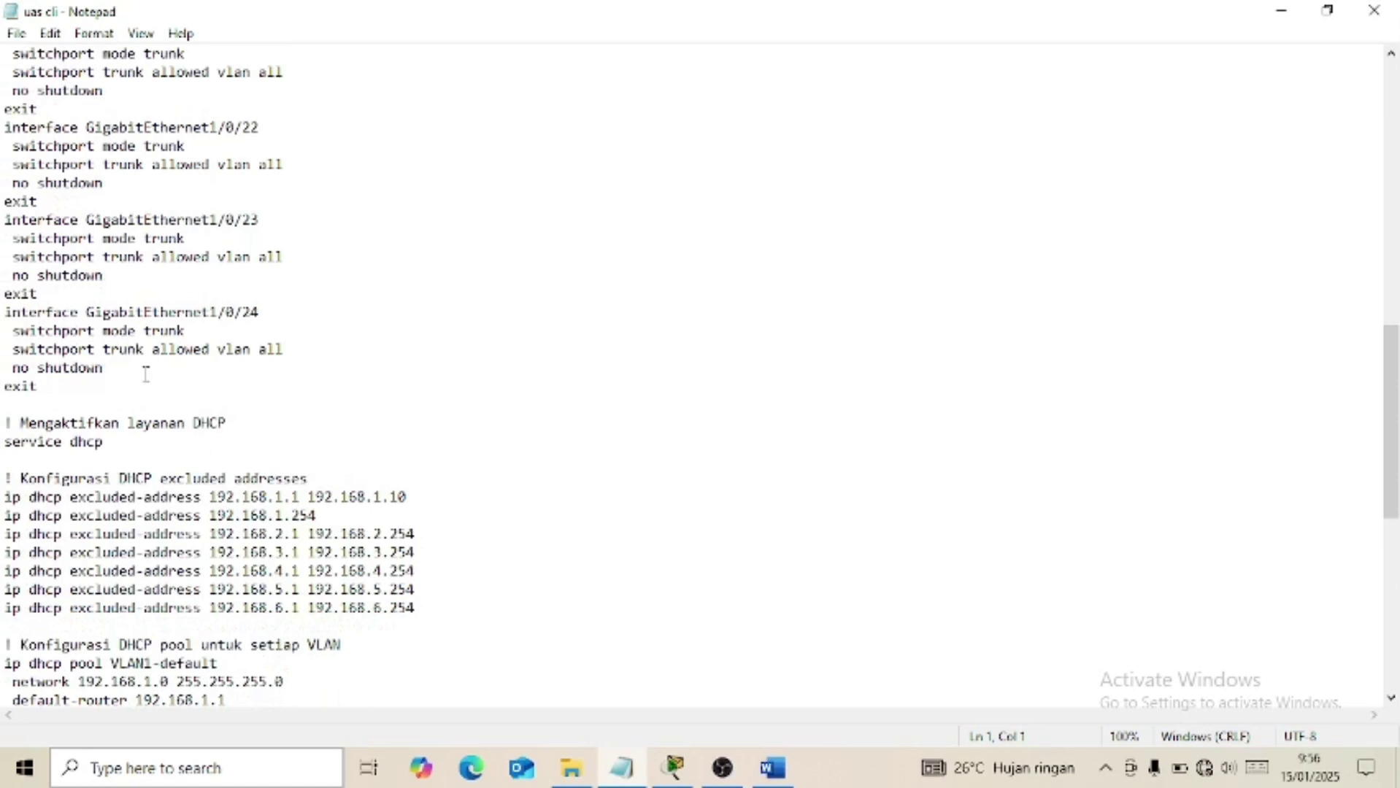
scroll(146, 374, down, 2)
scroll(44, 328, down, 2)
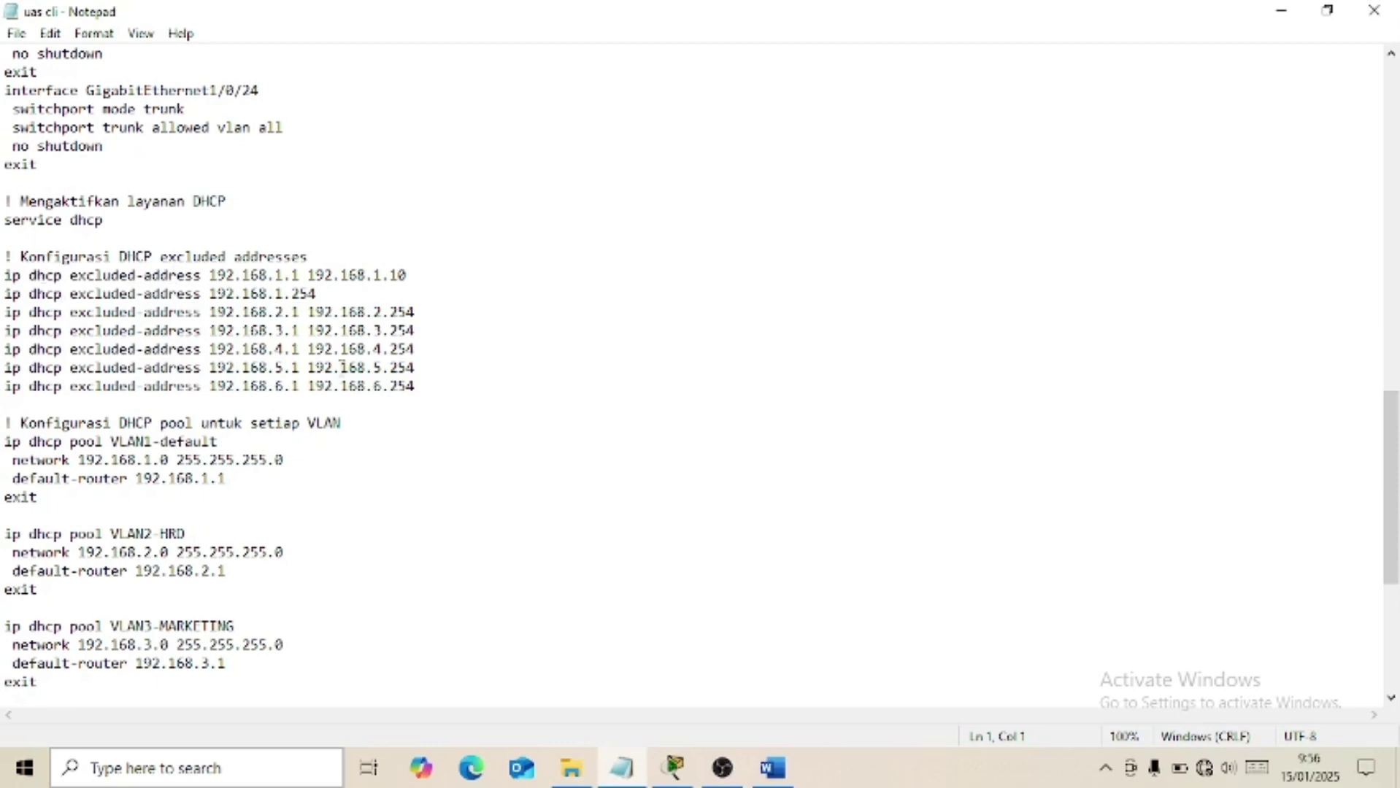
scroll(341, 363, down, 1)
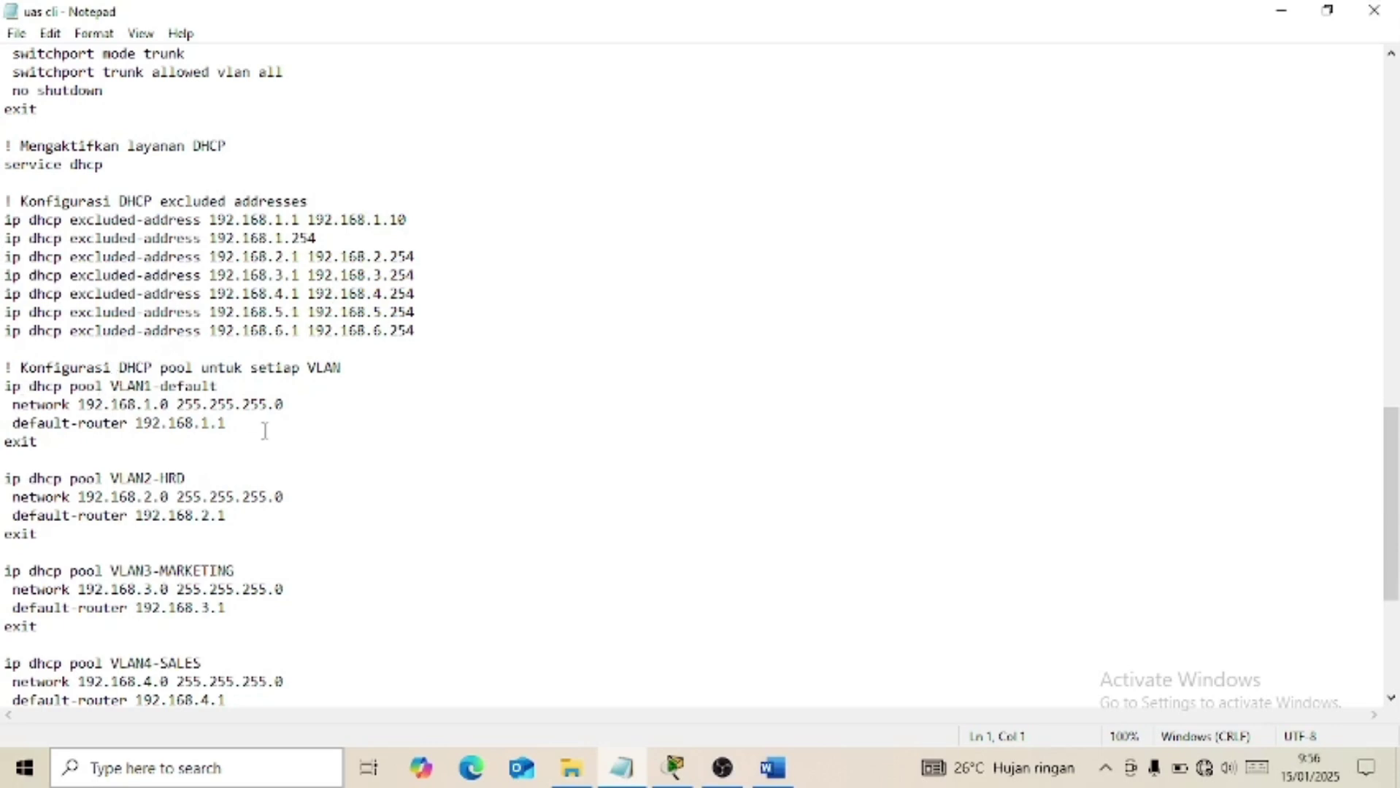
scroll(265, 430, down, 1)
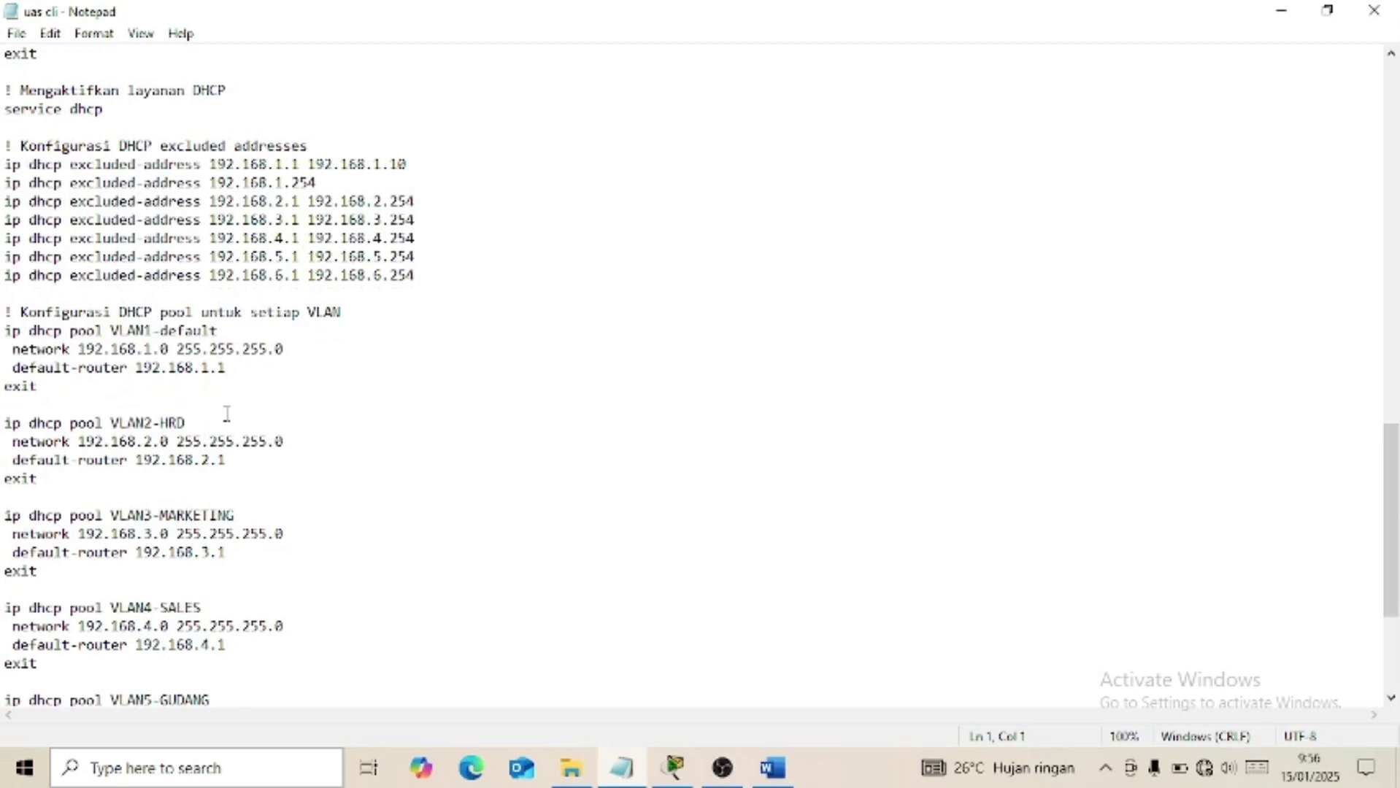
scroll(227, 413, down, 1)
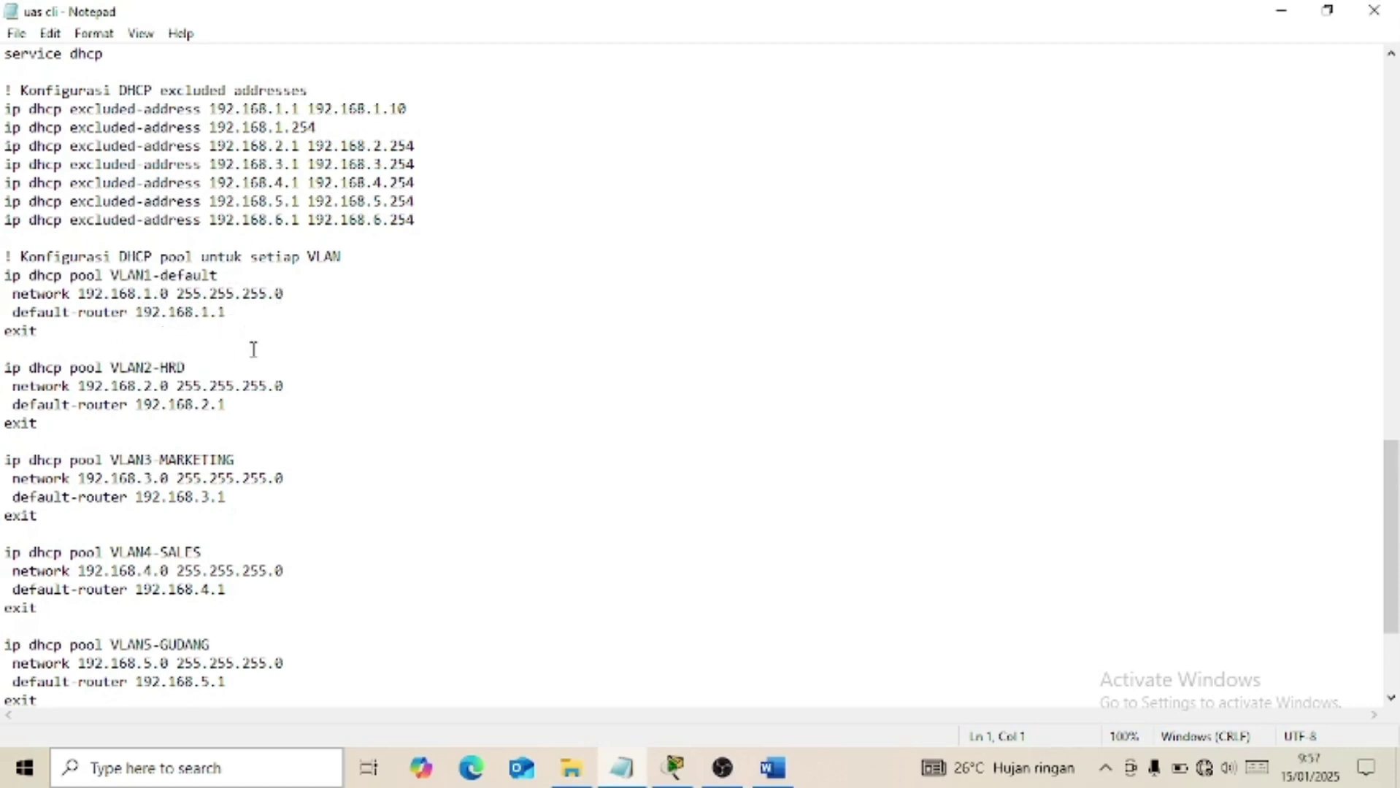
scroll(263, 355, down, 1)
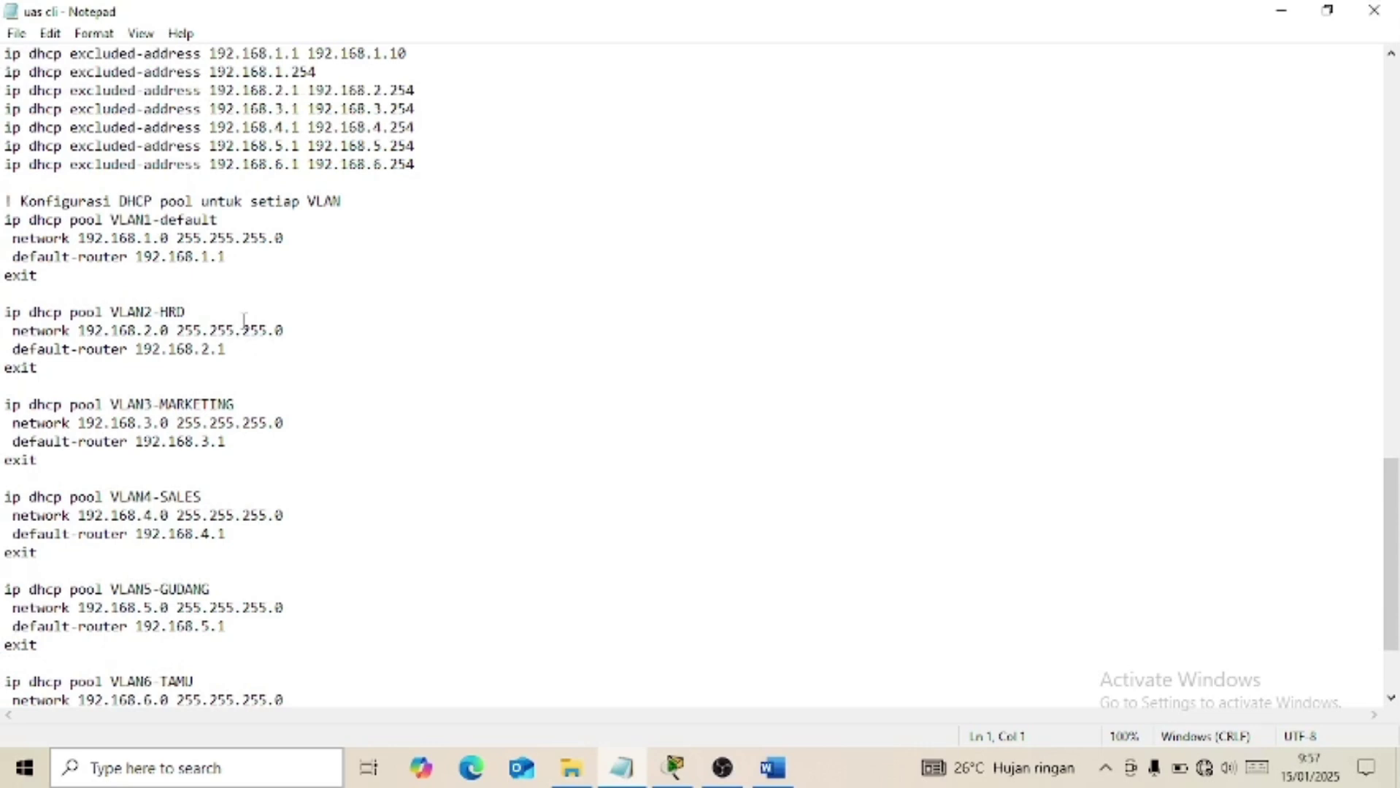
scroll(263, 356, down, 1)
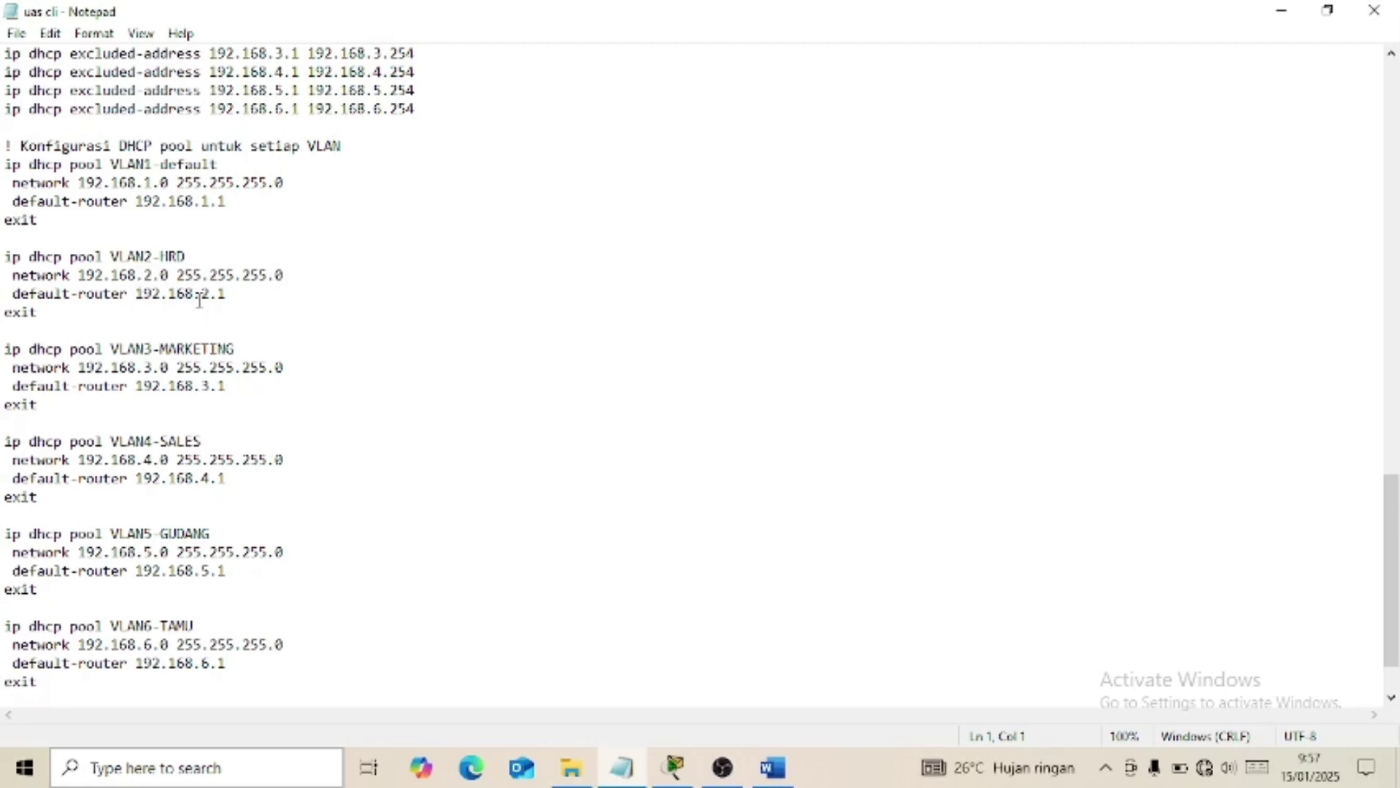
scroll(233, 303, down, 2)
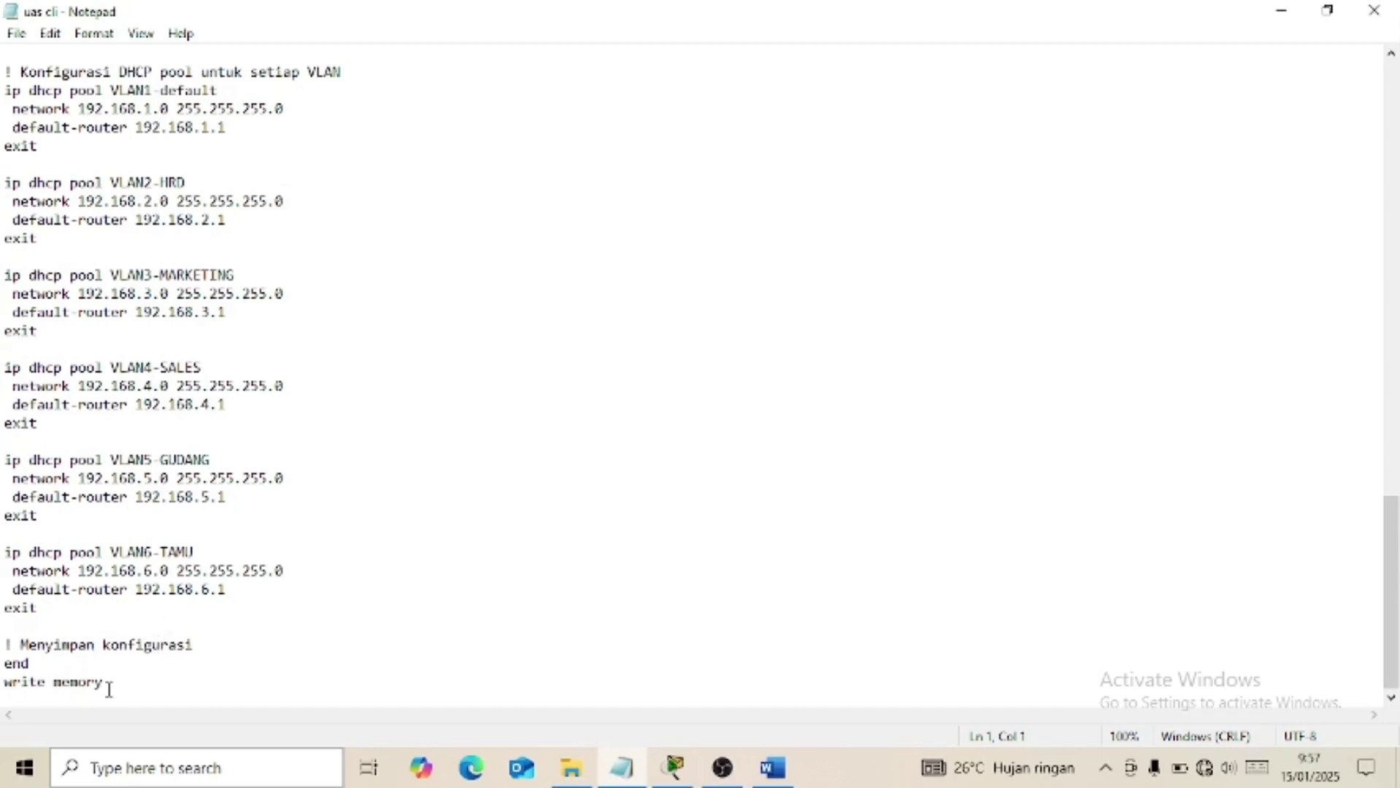
scroll(288, 637, up, 3)
scroll(287, 637, up, 19)
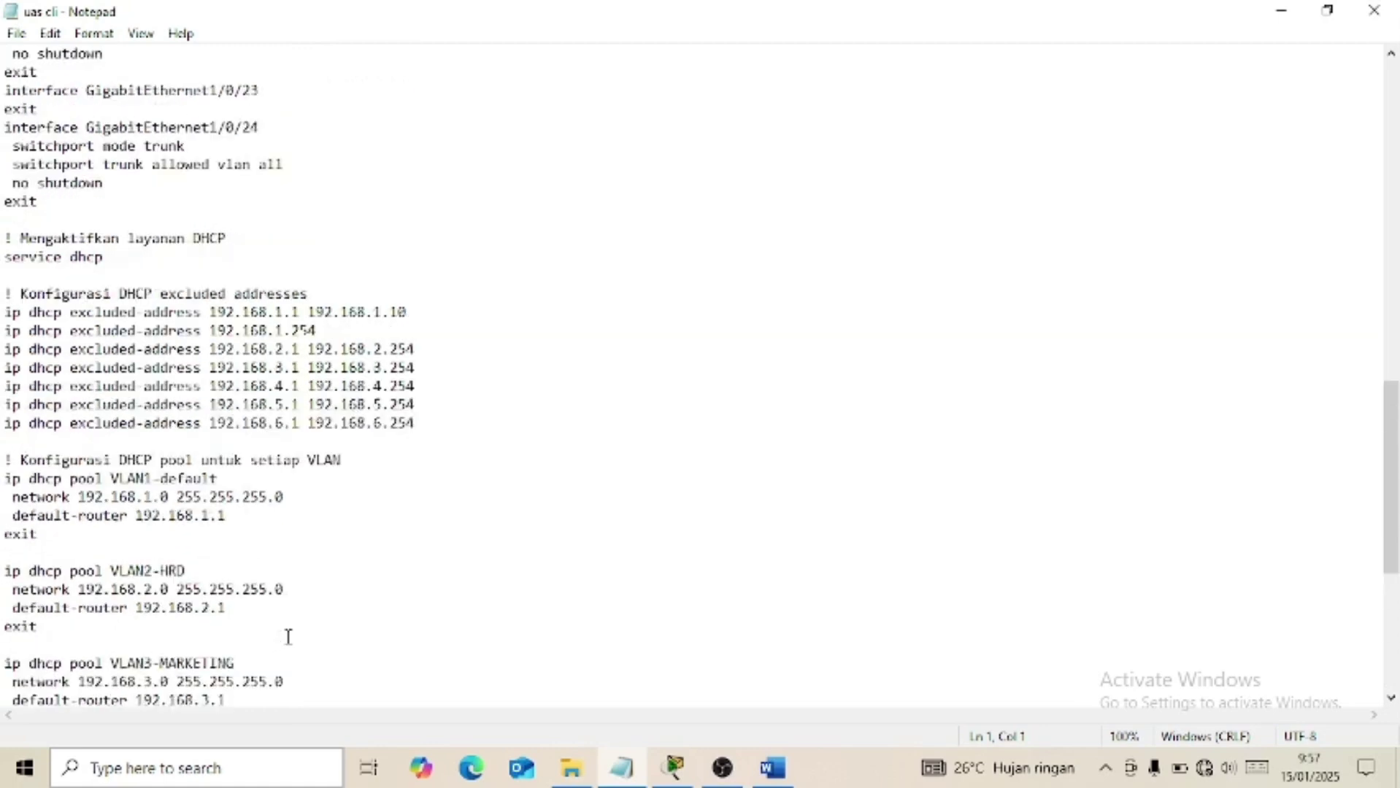
scroll(376, 351, up, 5)
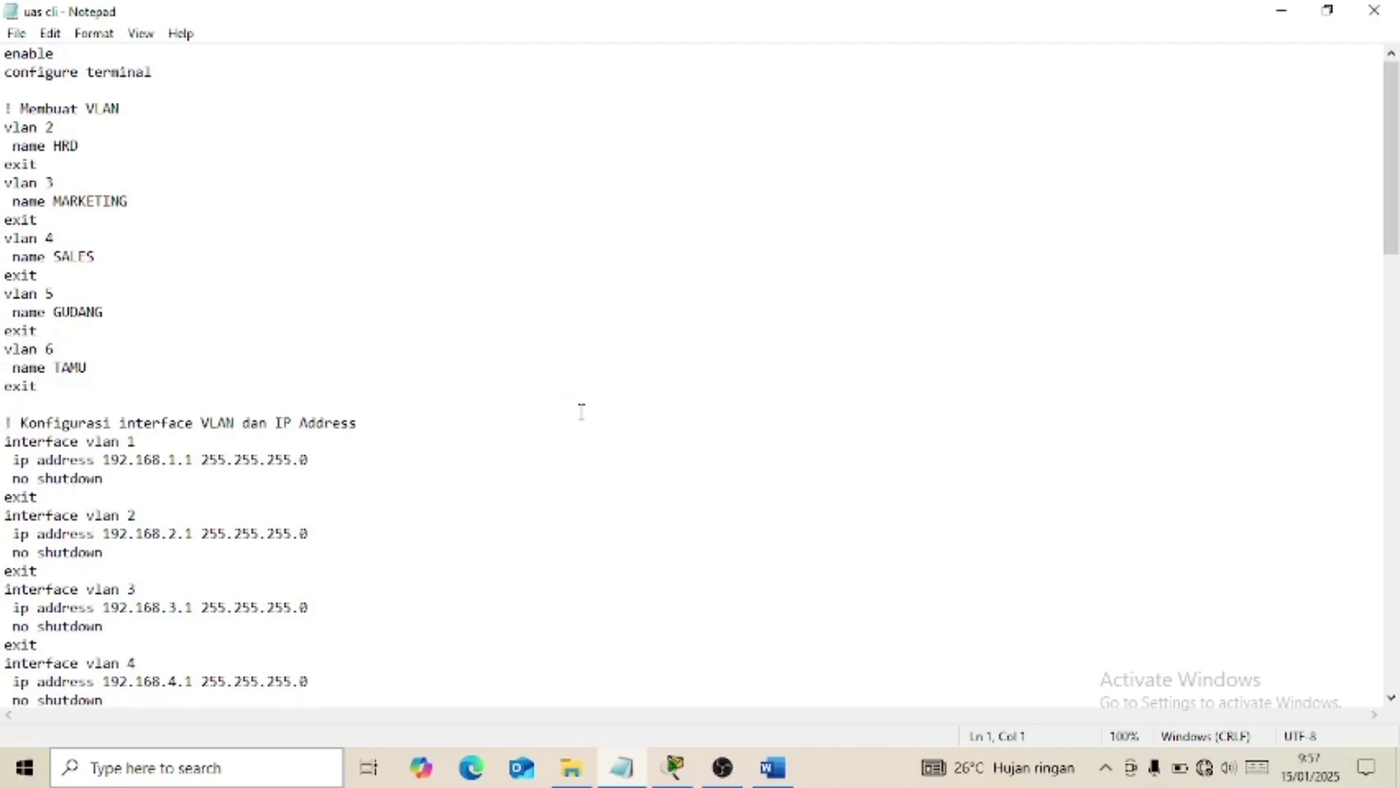
click(773, 768)
Read the Server rows (192.168.1.2, gateway 192.168.1.1), then return to Packet Tracer.
scroll(614, 620, down, 3)
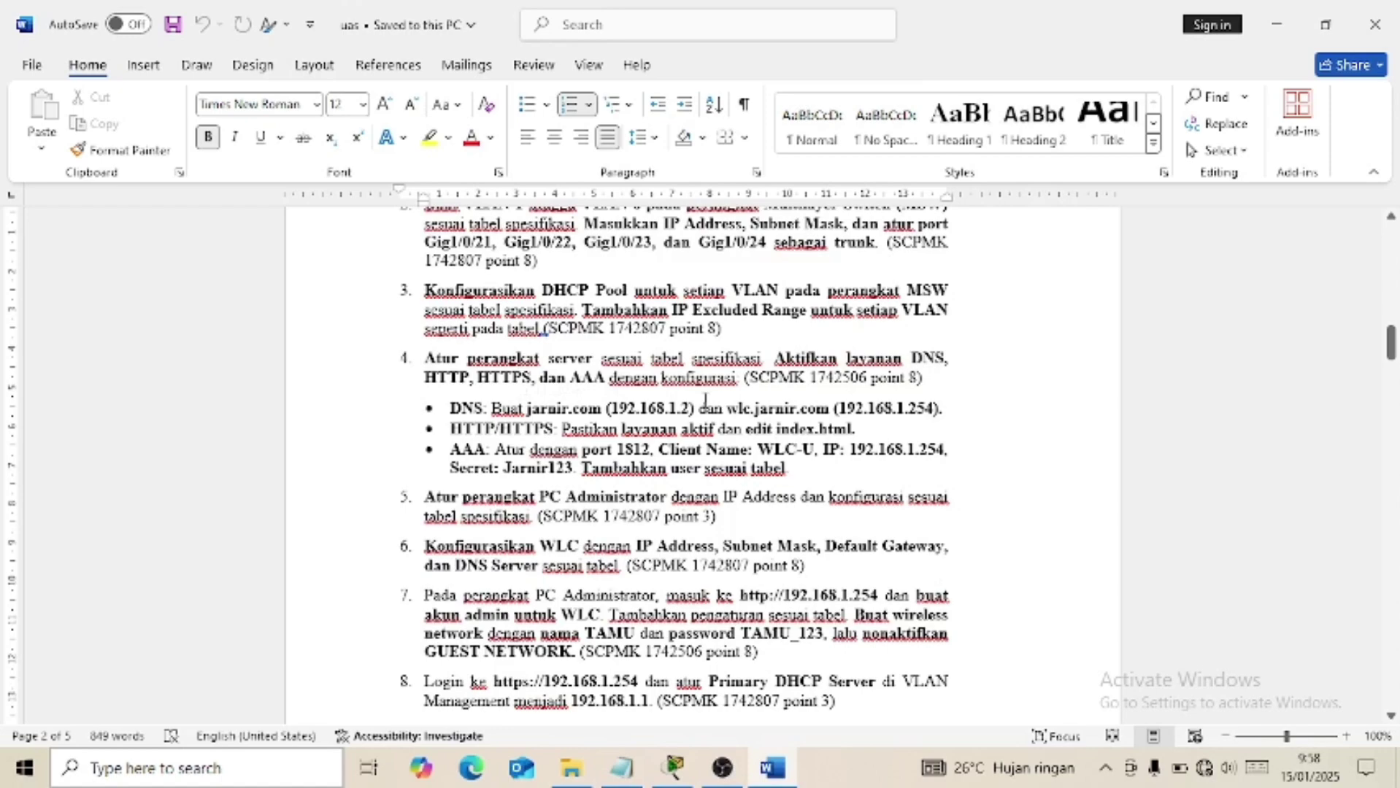
scroll(697, 447, down, 20)
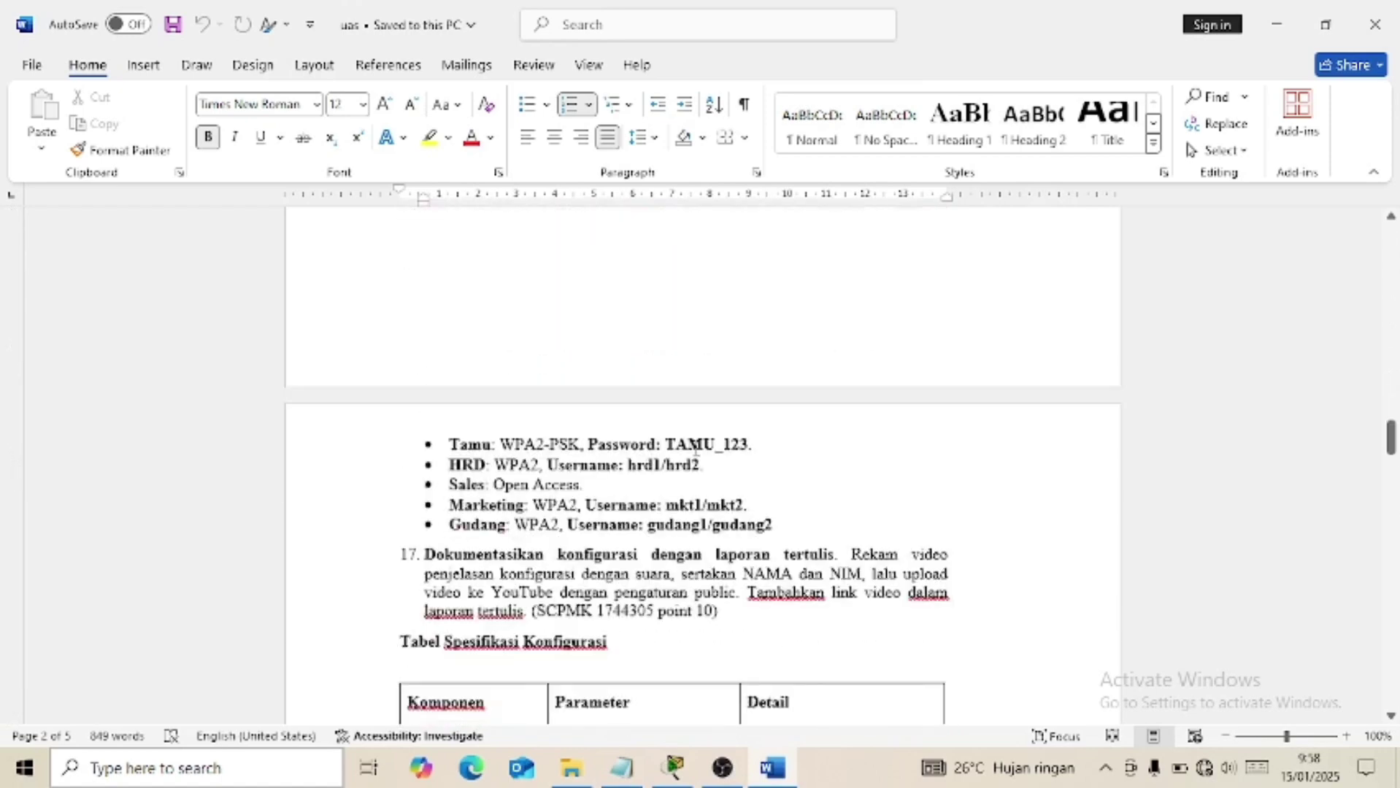
scroll(695, 449, down, 20)
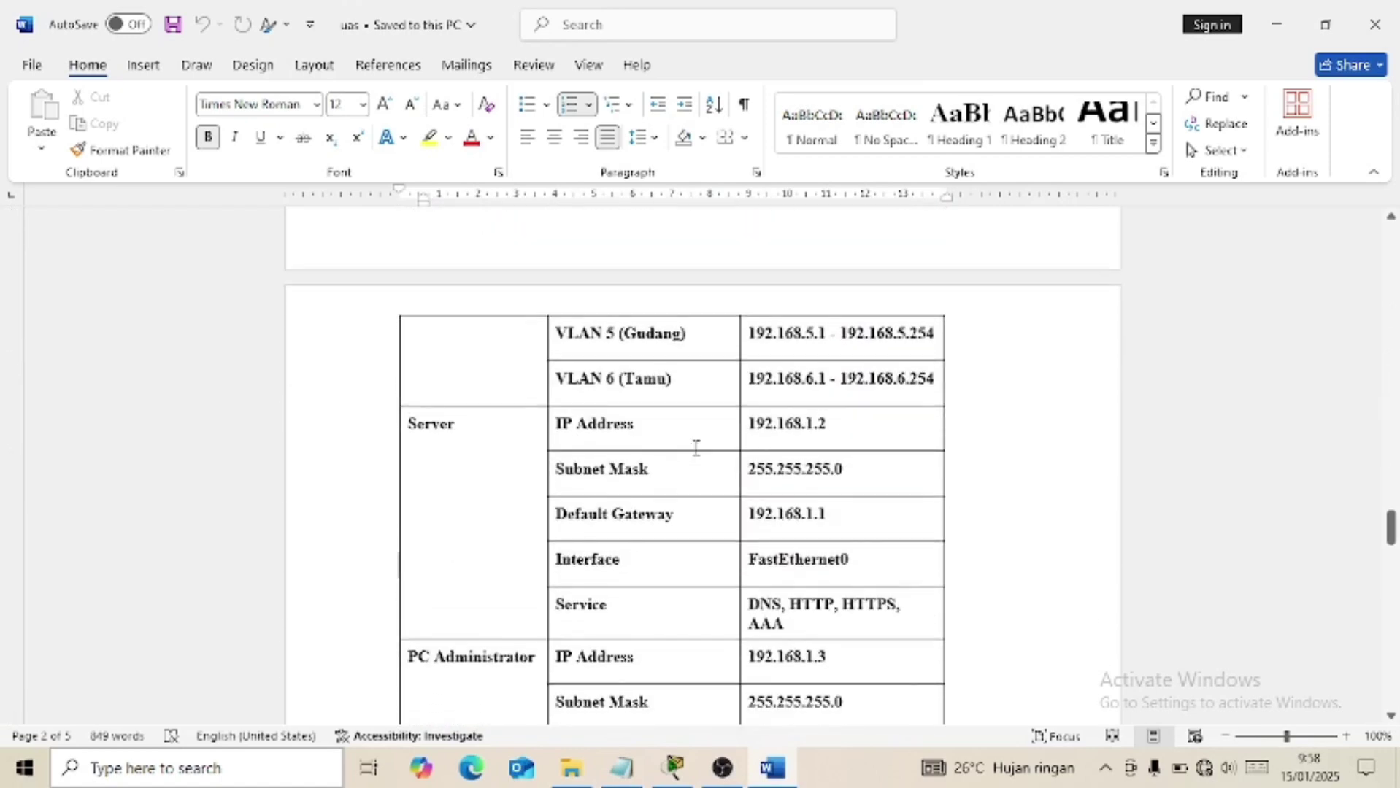
scroll(695, 446, down, 1)
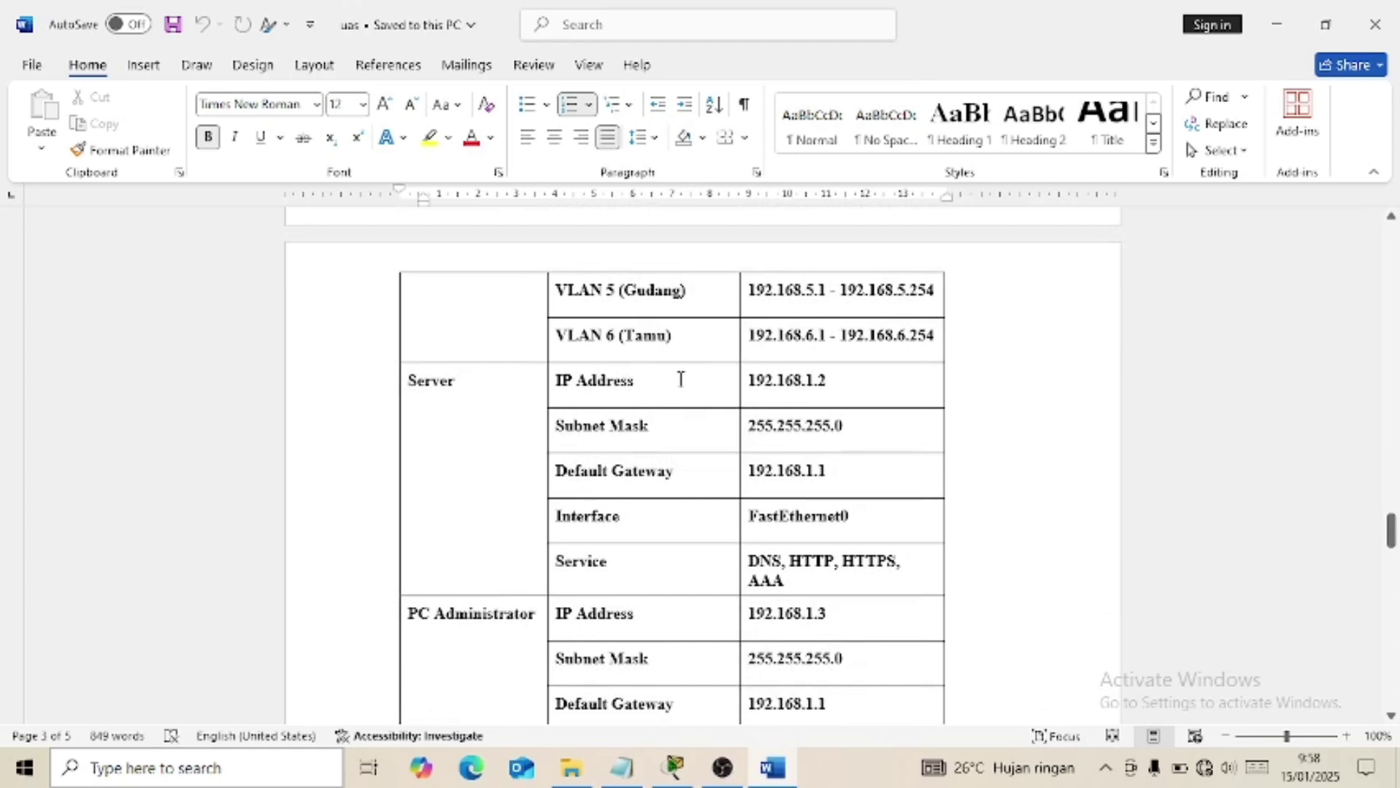
click(675, 768)
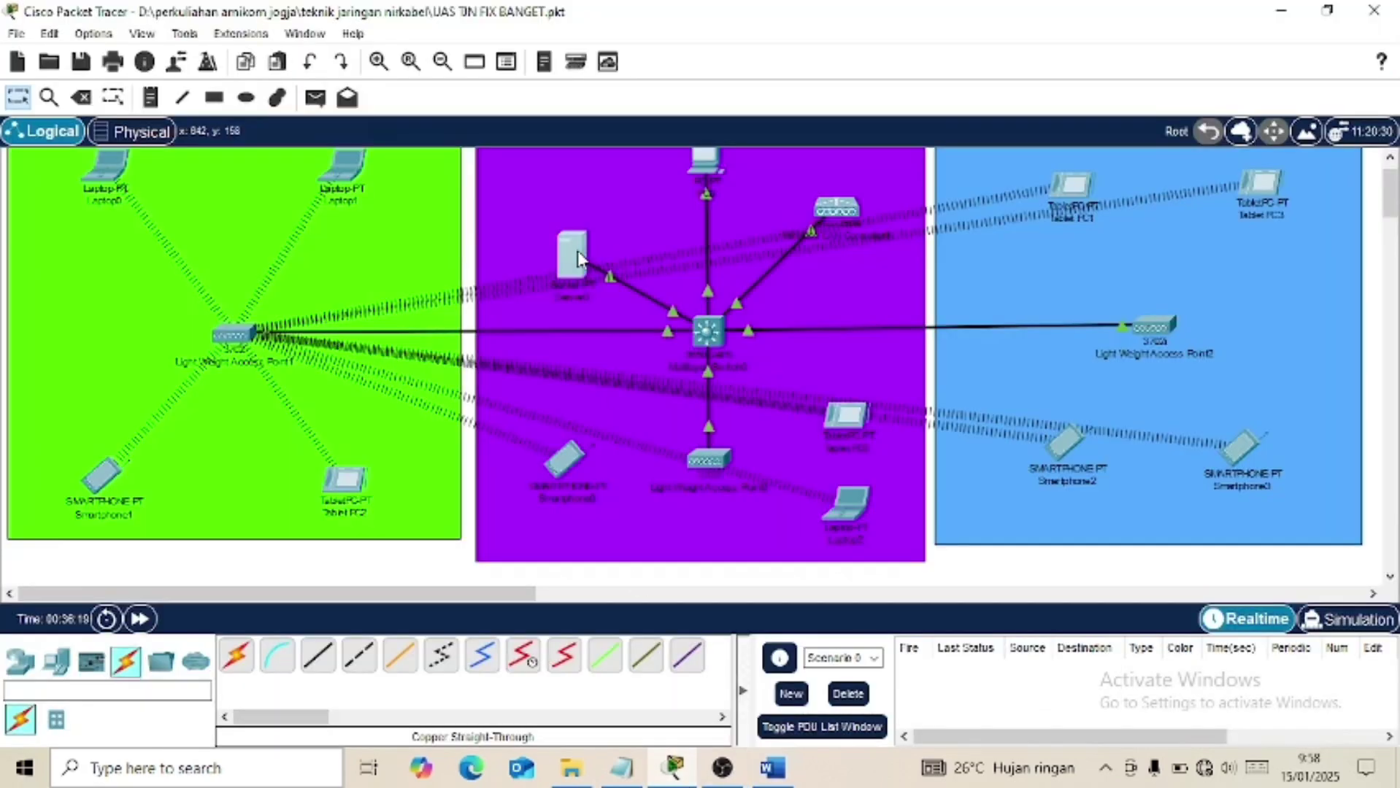
Check Server0's static address 192.168.1.2 and gateway 192.168.1.1 in IP Configuration and FastEthernet0.
click(577, 250)
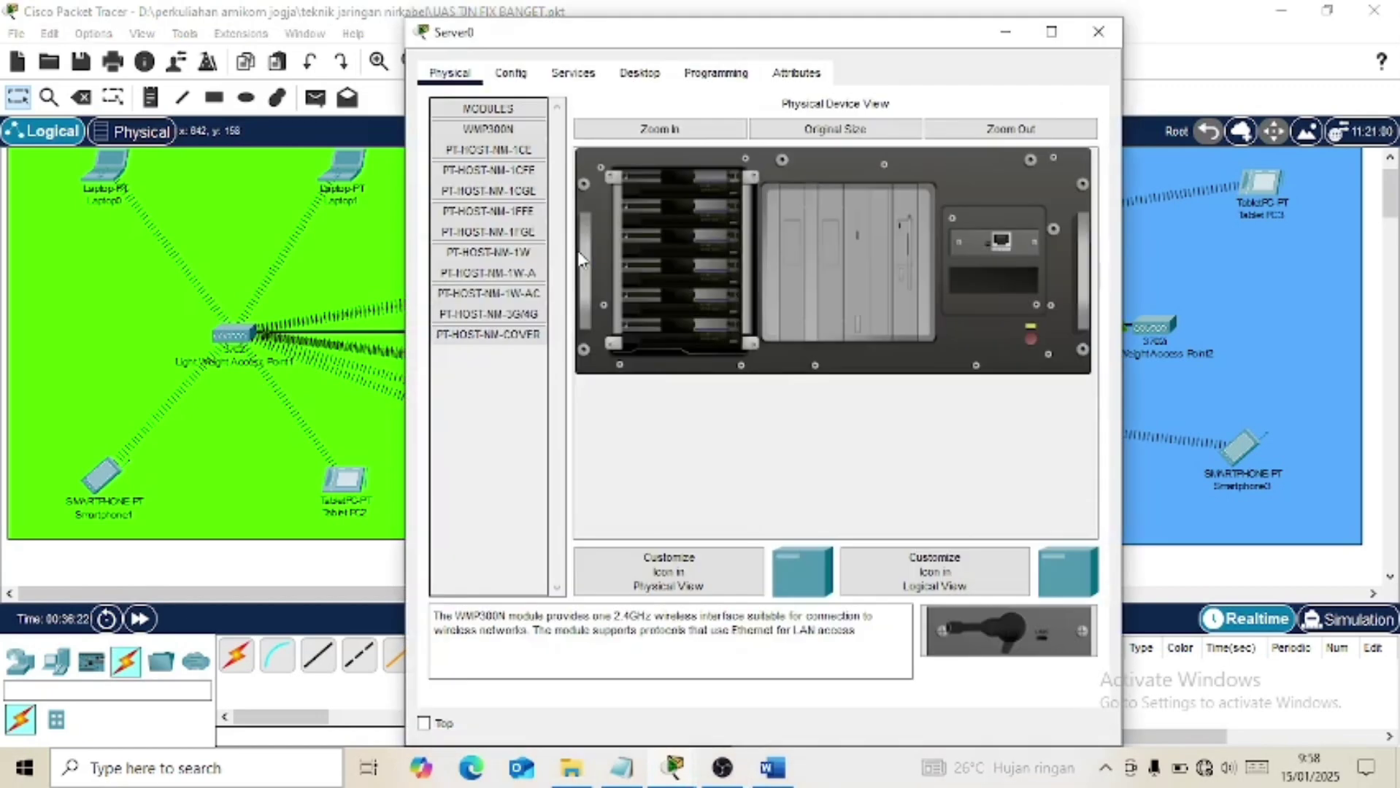
click(639, 77)
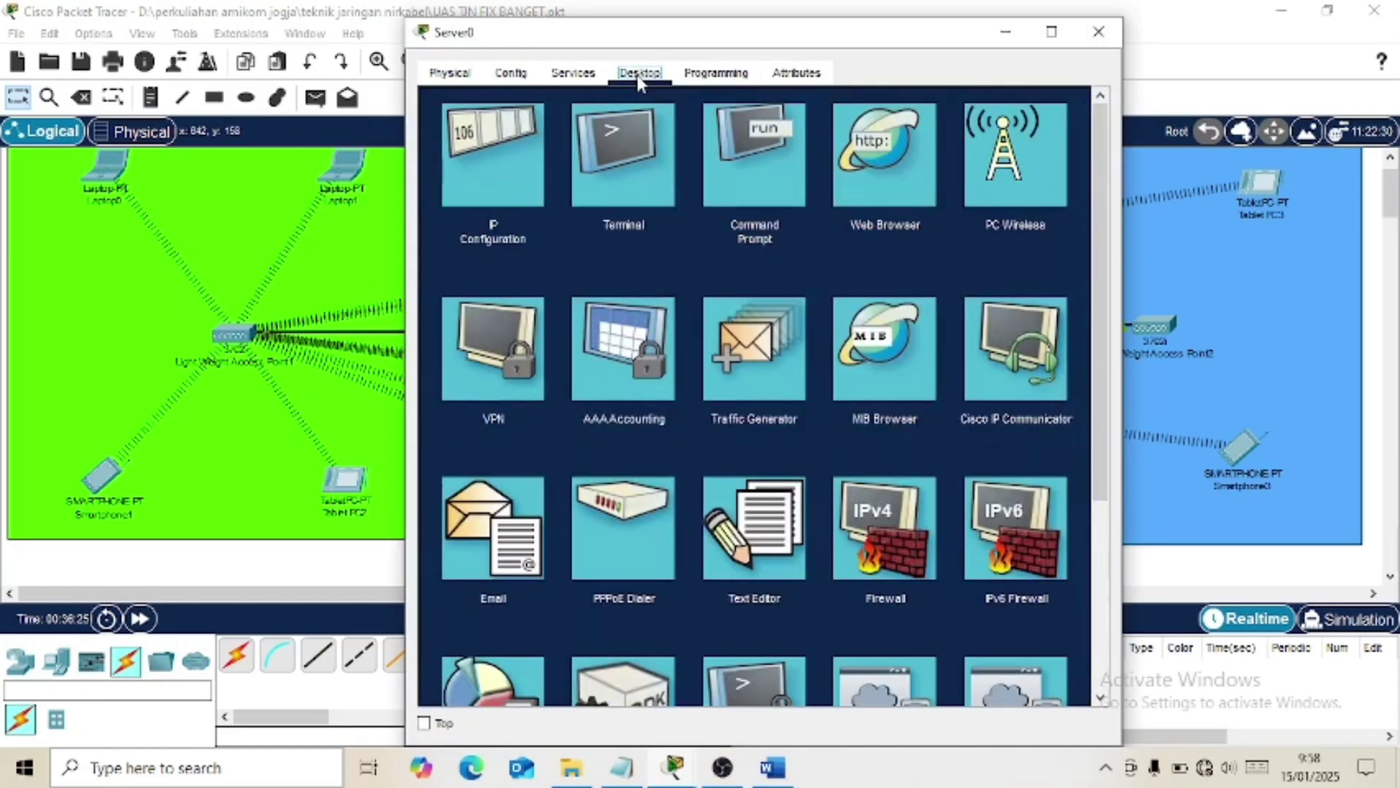
click(516, 155)
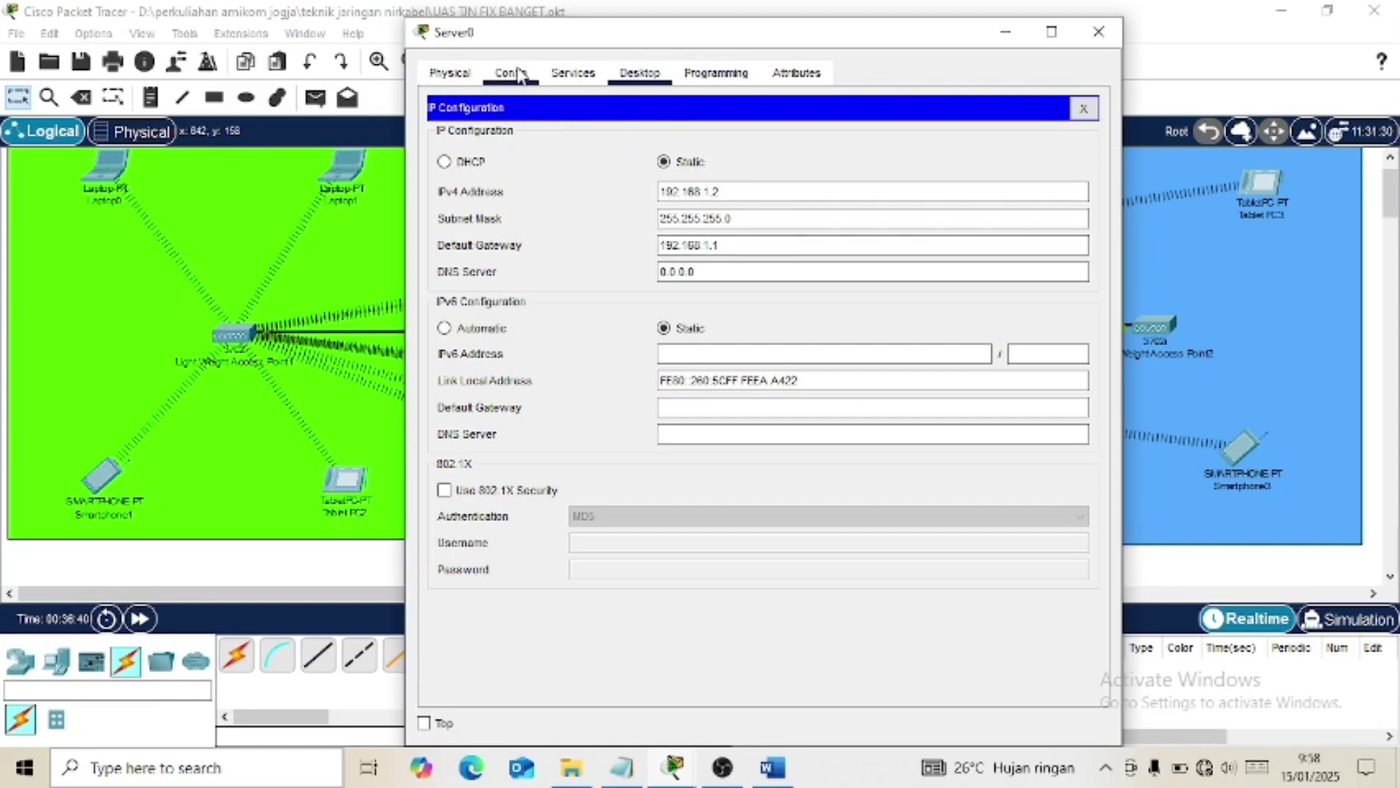
click(515, 73)
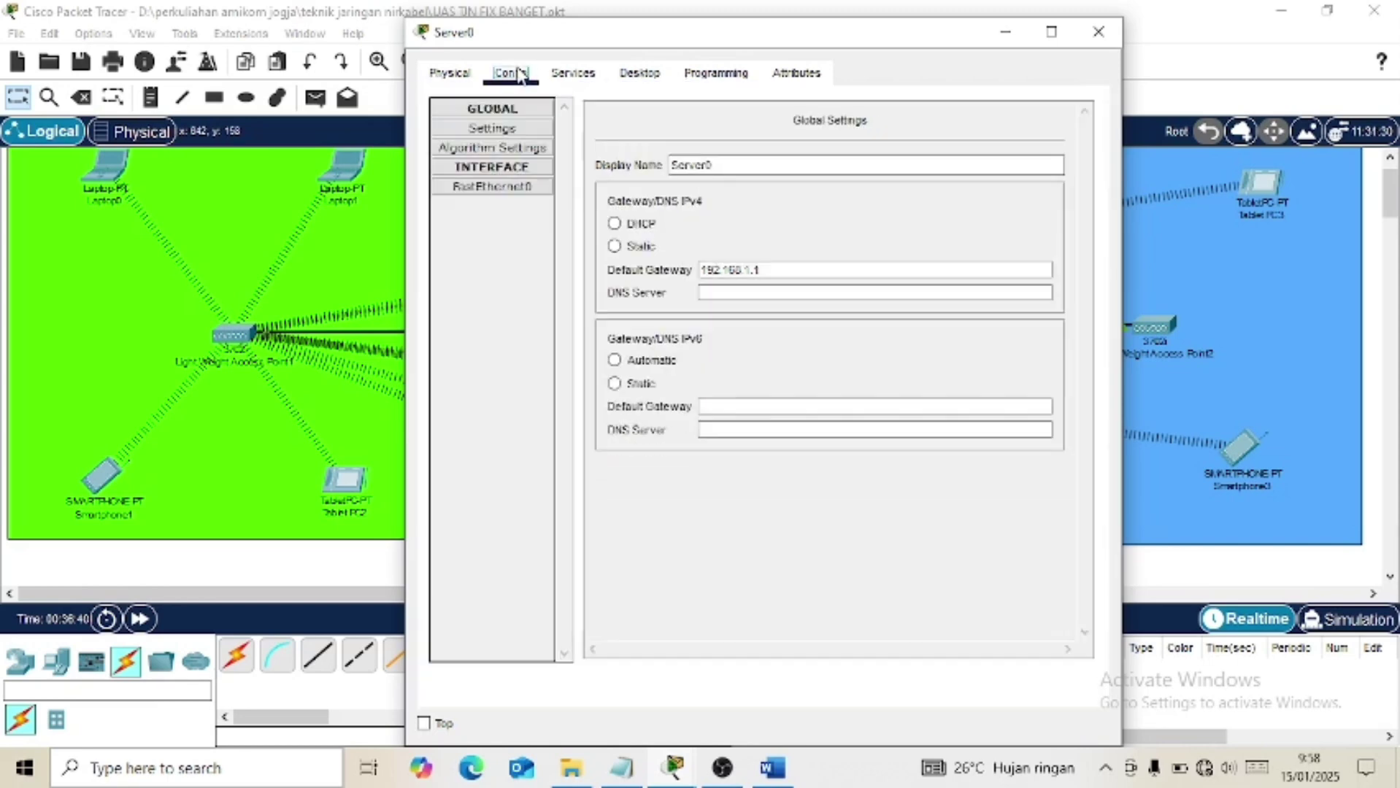
click(510, 188)
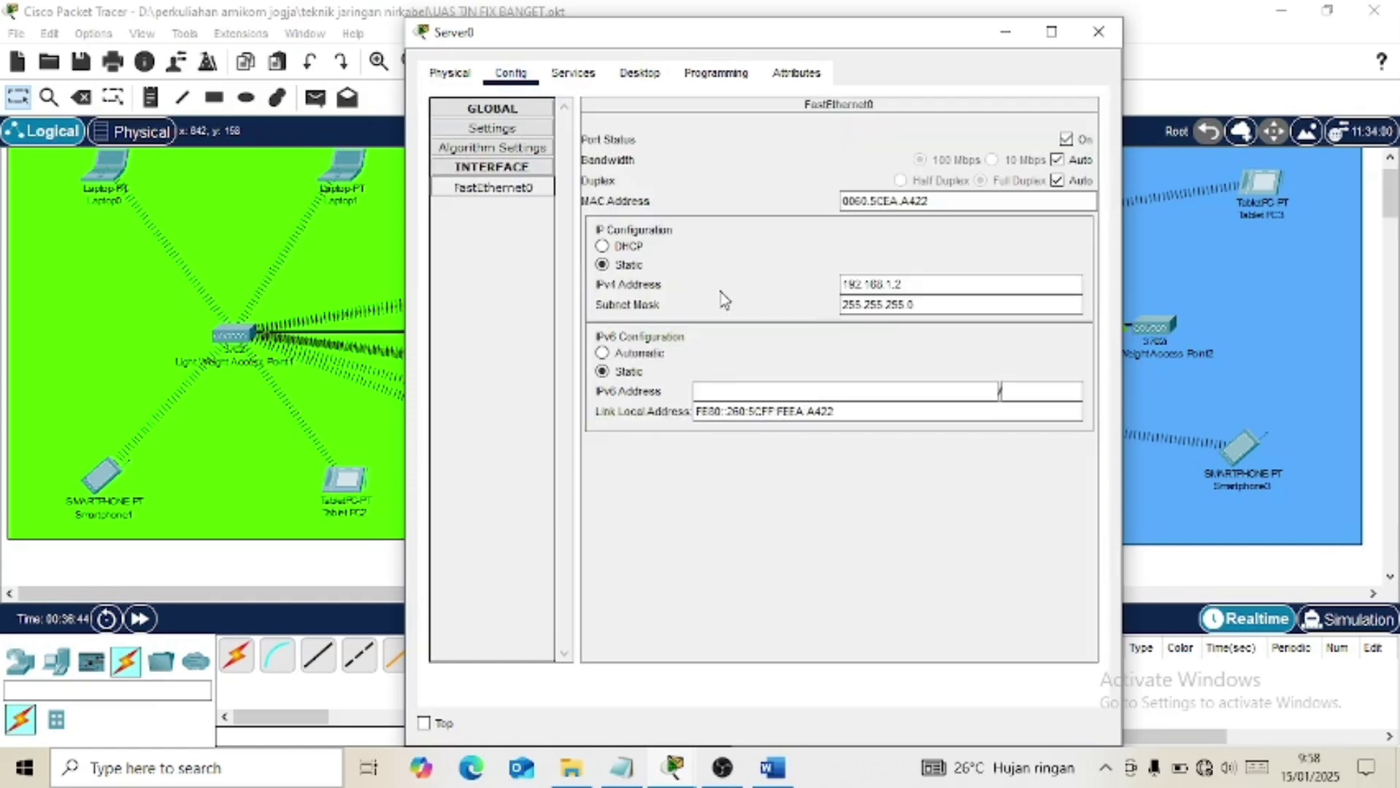
click(513, 131)
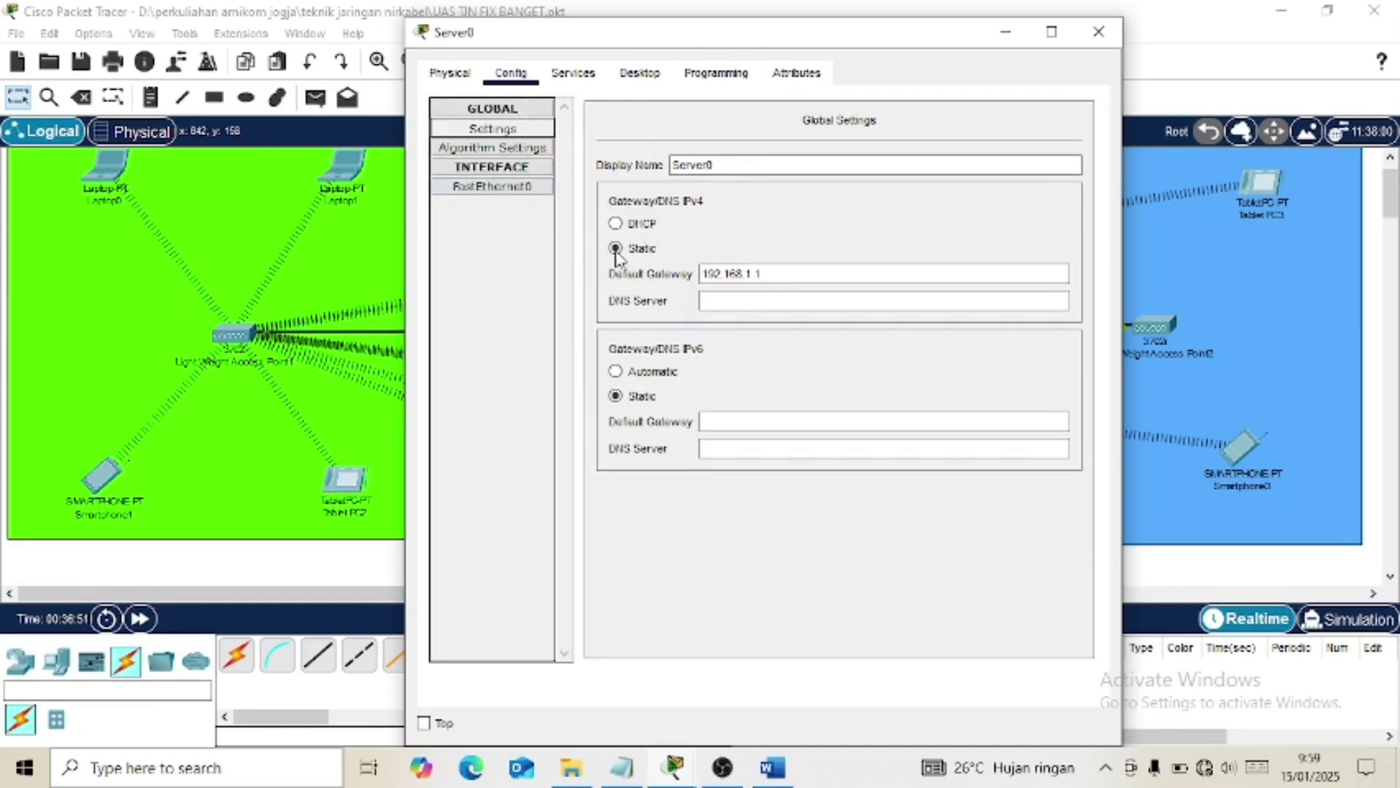
Review Server0's HTTP service and DNS A records for jarnir.com and wlc.jarnir.com.
click(573, 79)
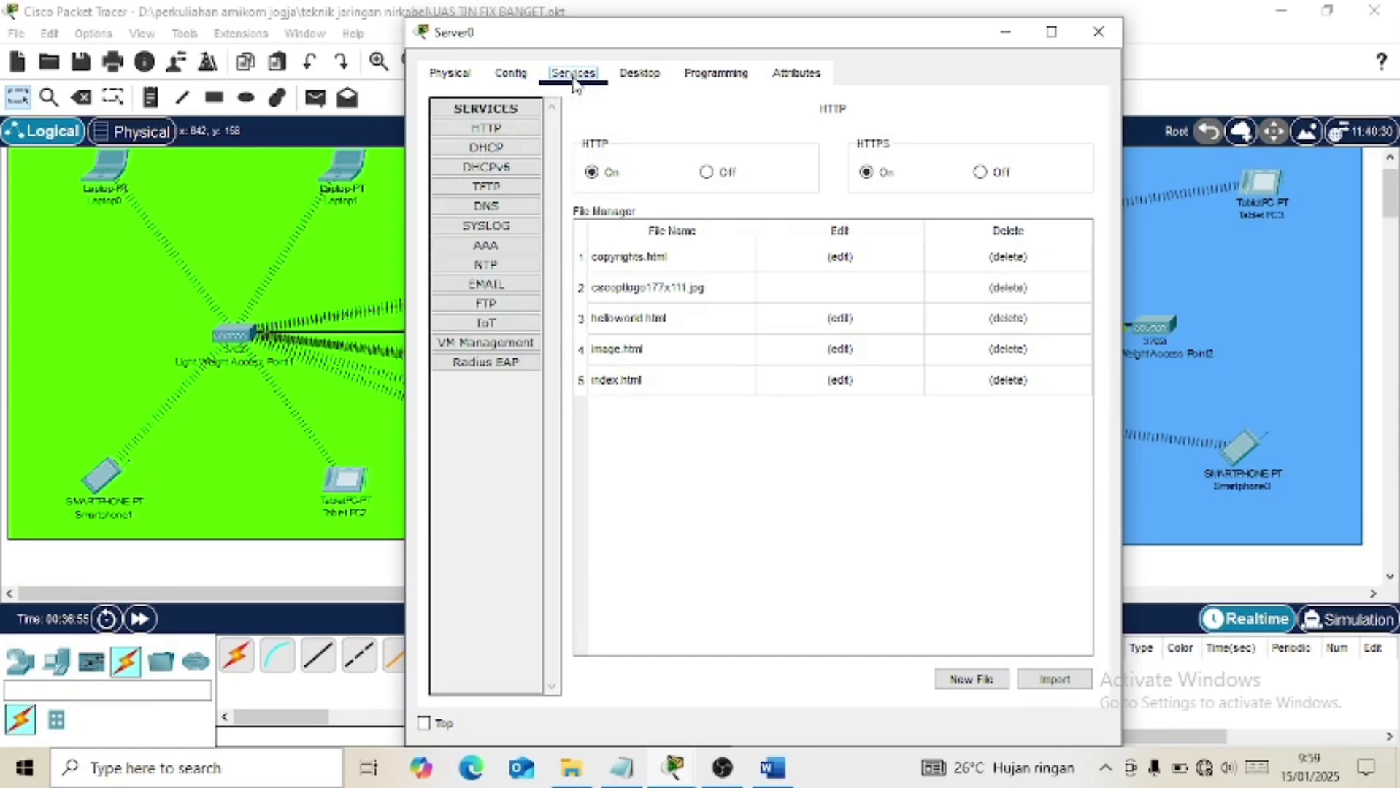
click(504, 129)
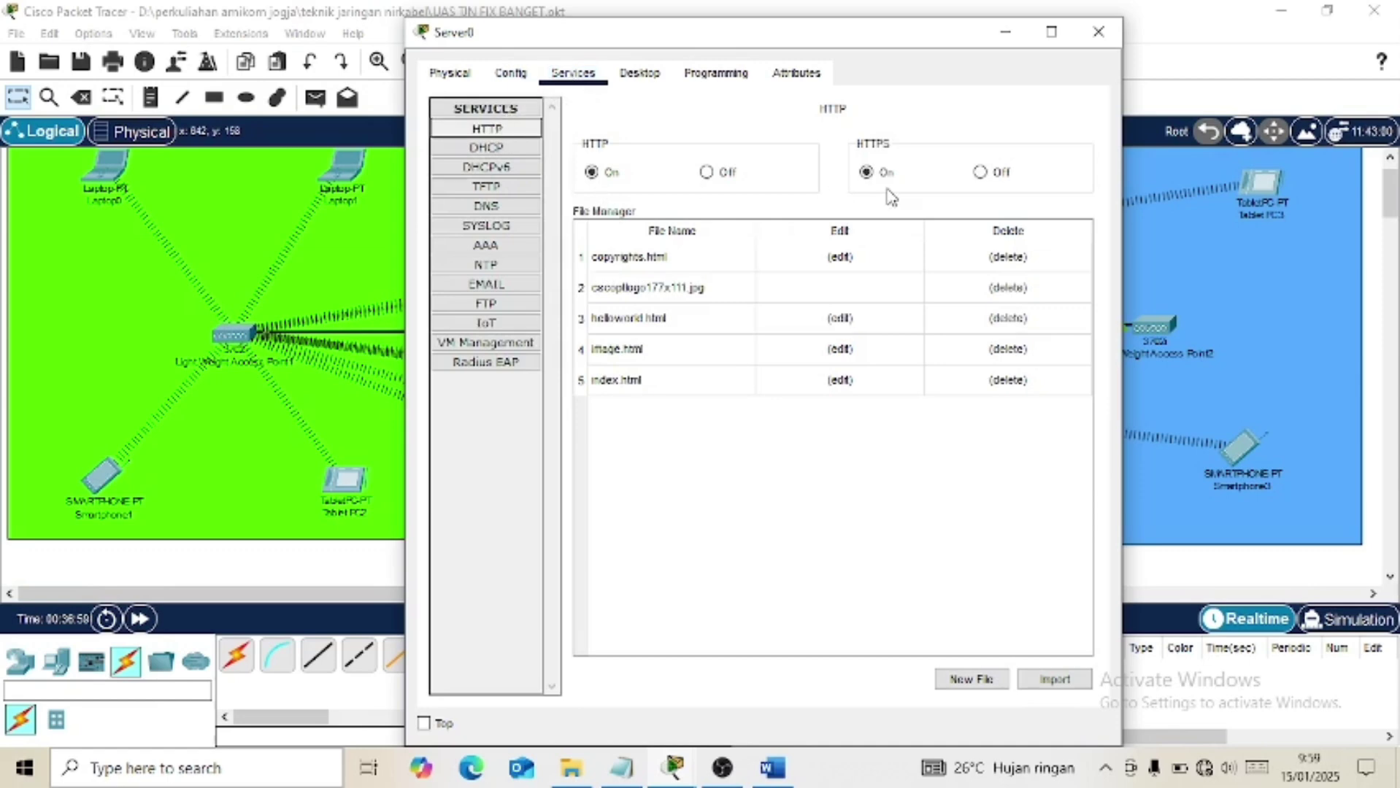
click(486, 208)
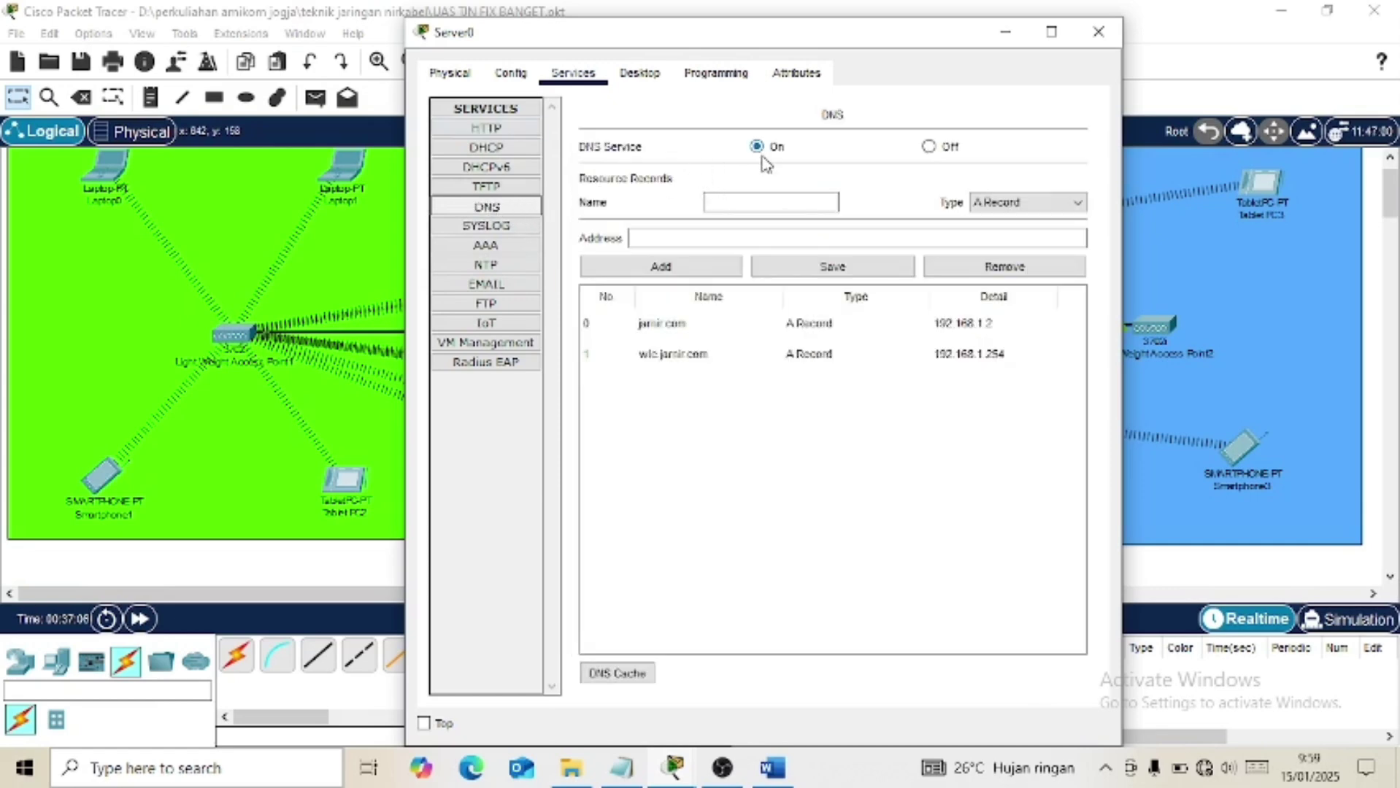
Return to Word and read tasks 4–11, including the DNS requirement for jarnir.com.
click(772, 769)
scroll(723, 394, up, 15)
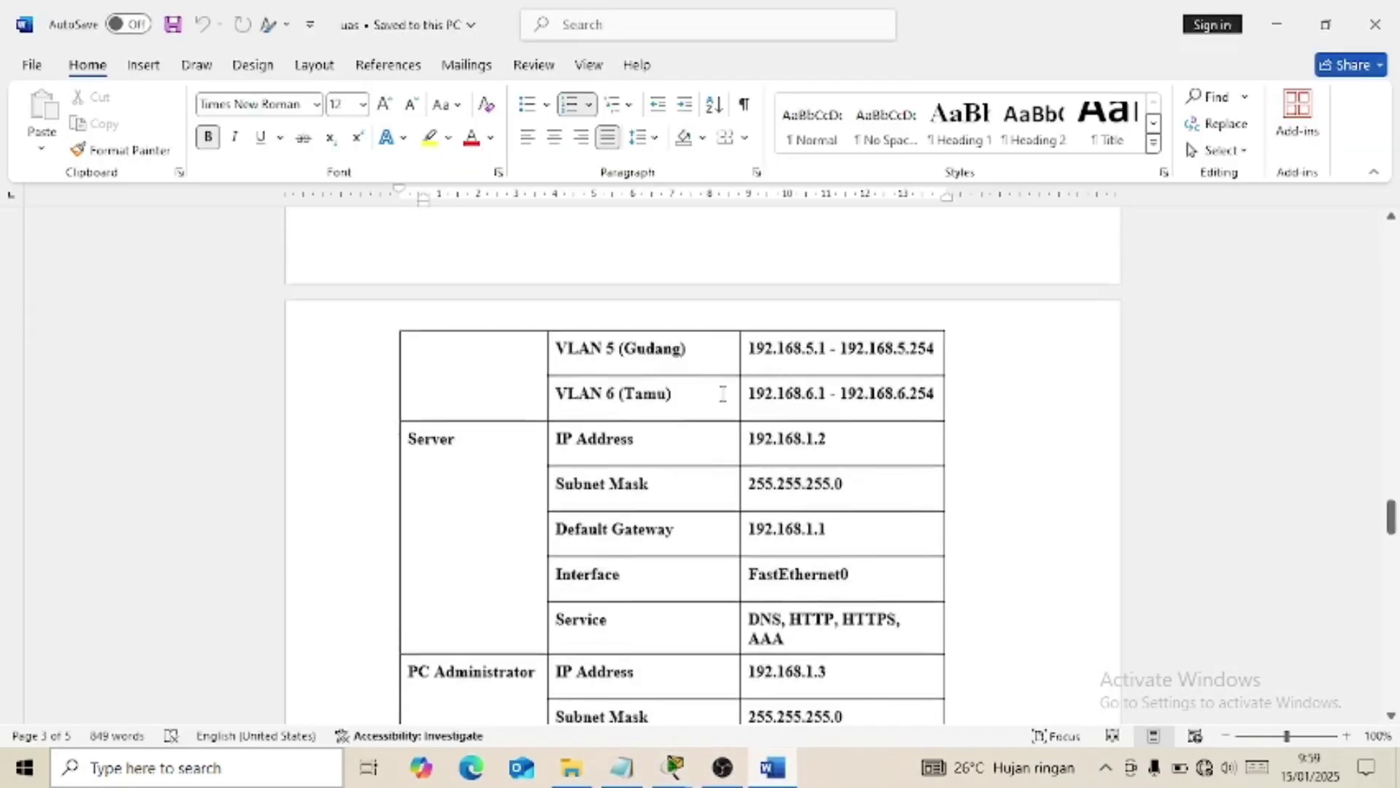
scroll(723, 394, up, 12)
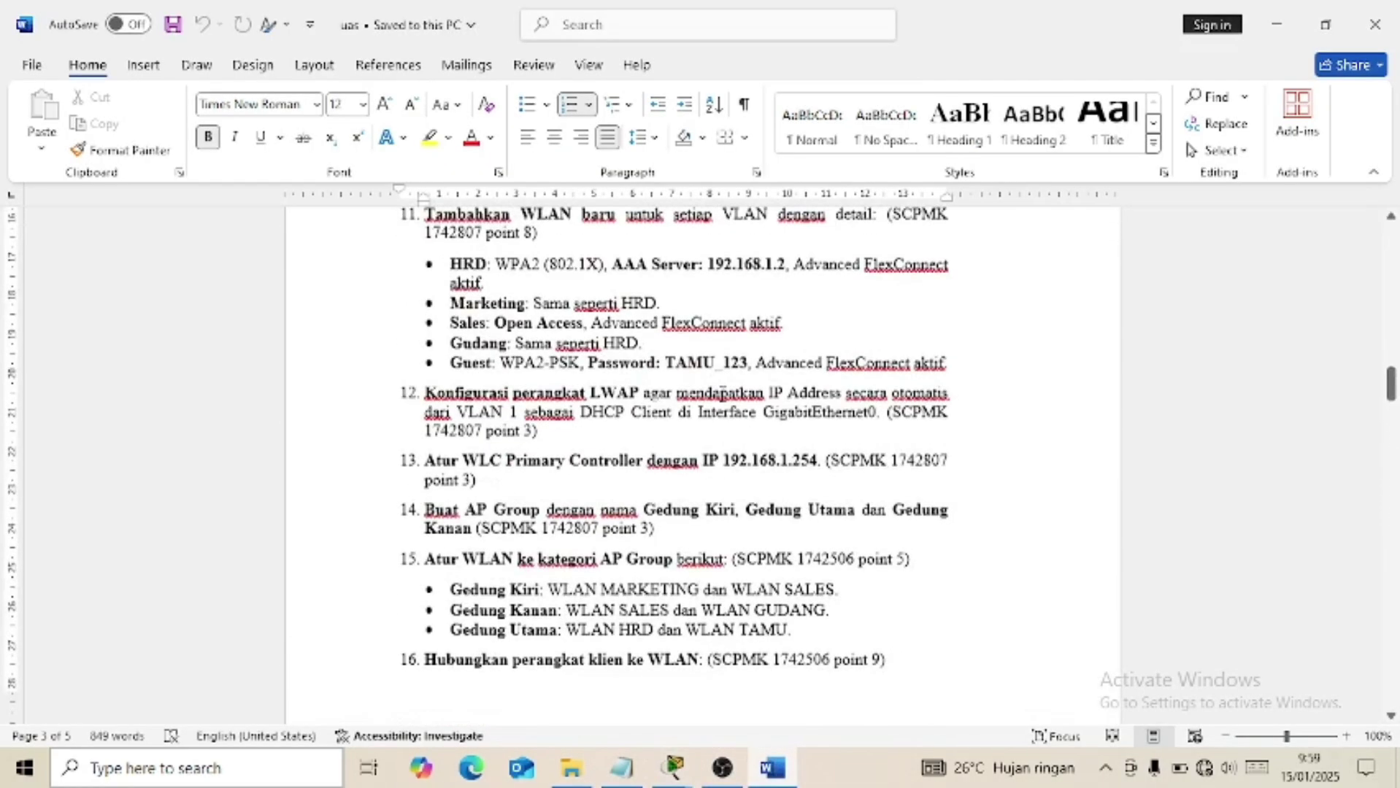
scroll(725, 406, up, 2)
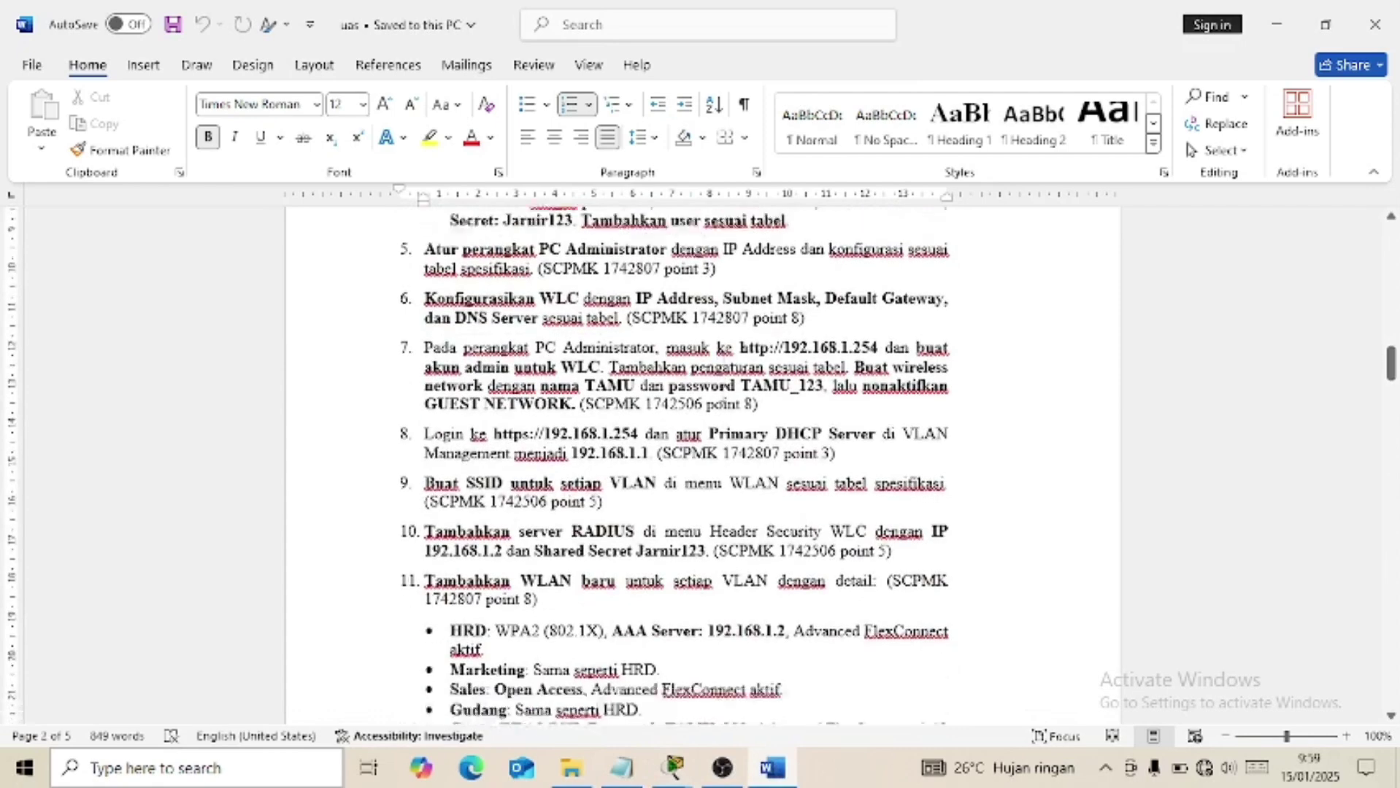
scroll(723, 395, down, 1)
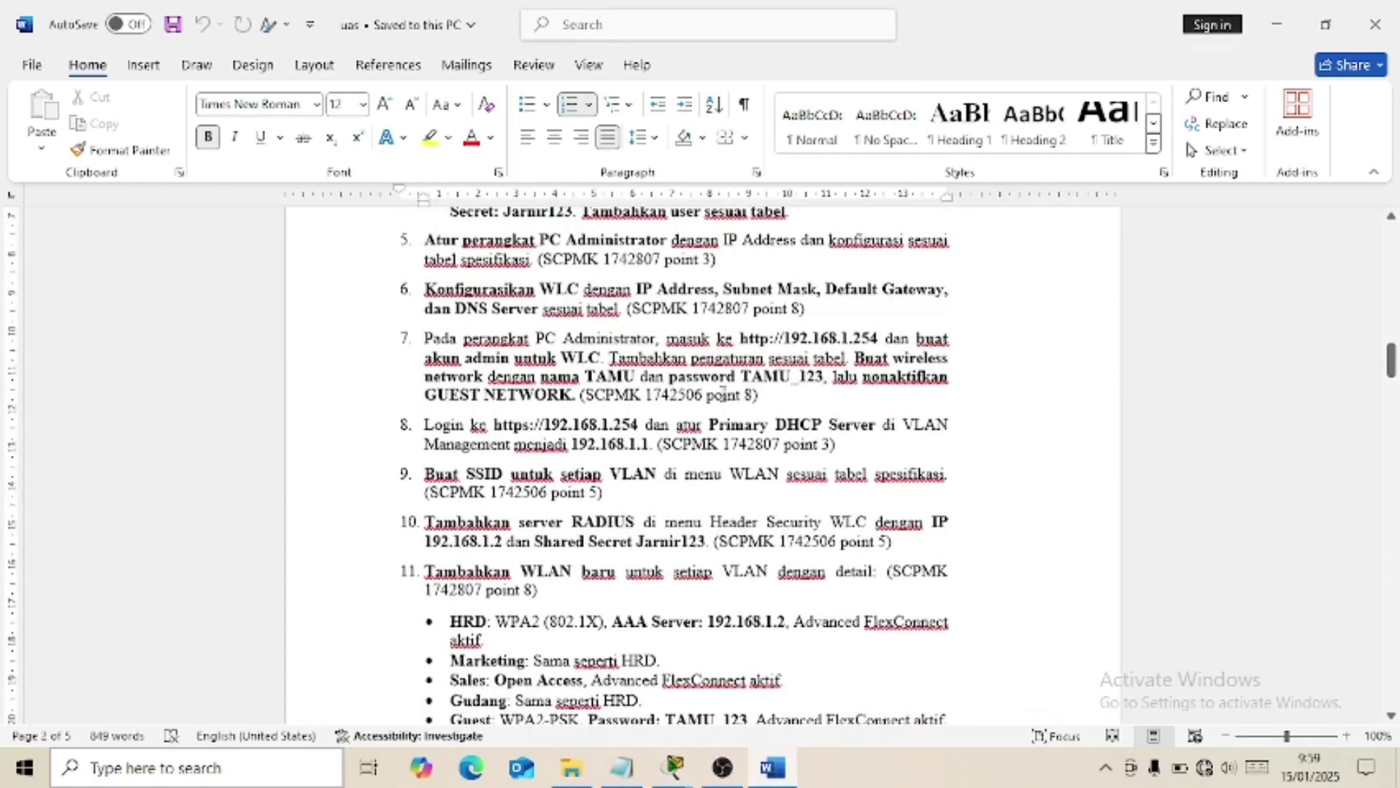
scroll(723, 394, up, 3)
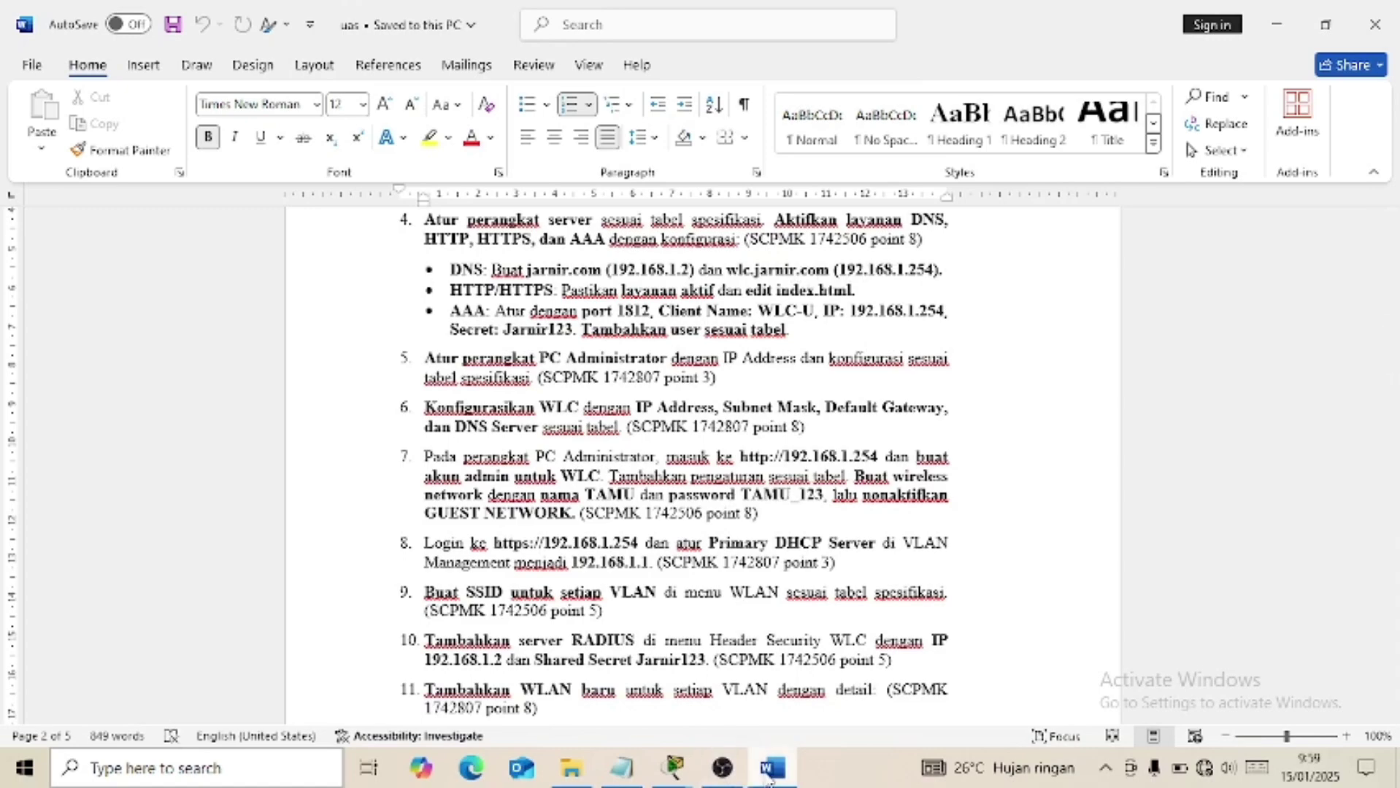
Bring Server0 forward and view its AAA settings: RADIUS port 1812, client 192.168.1.254.
click(673, 768)
click(766, 694)
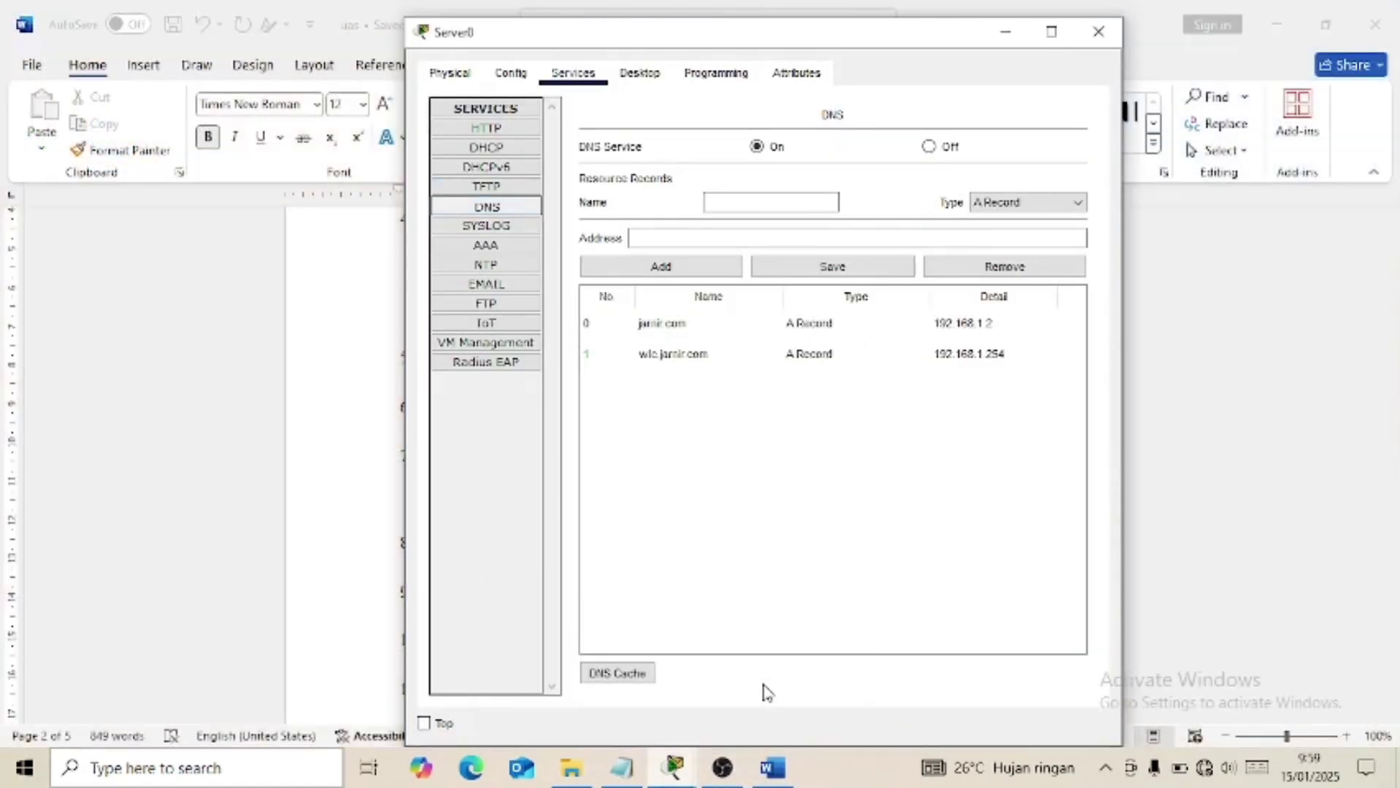
click(671, 768)
click(672, 708)
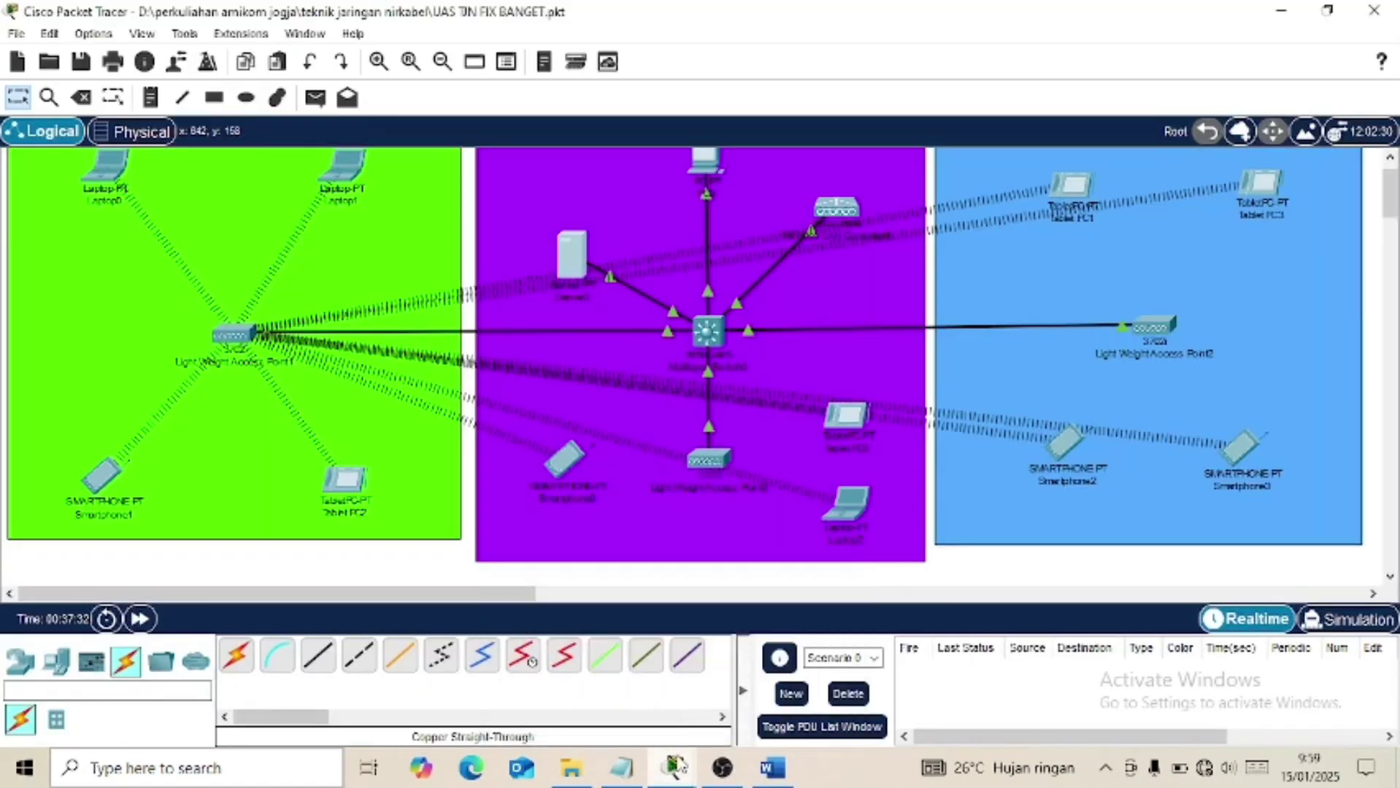
click(673, 768)
click(759, 675)
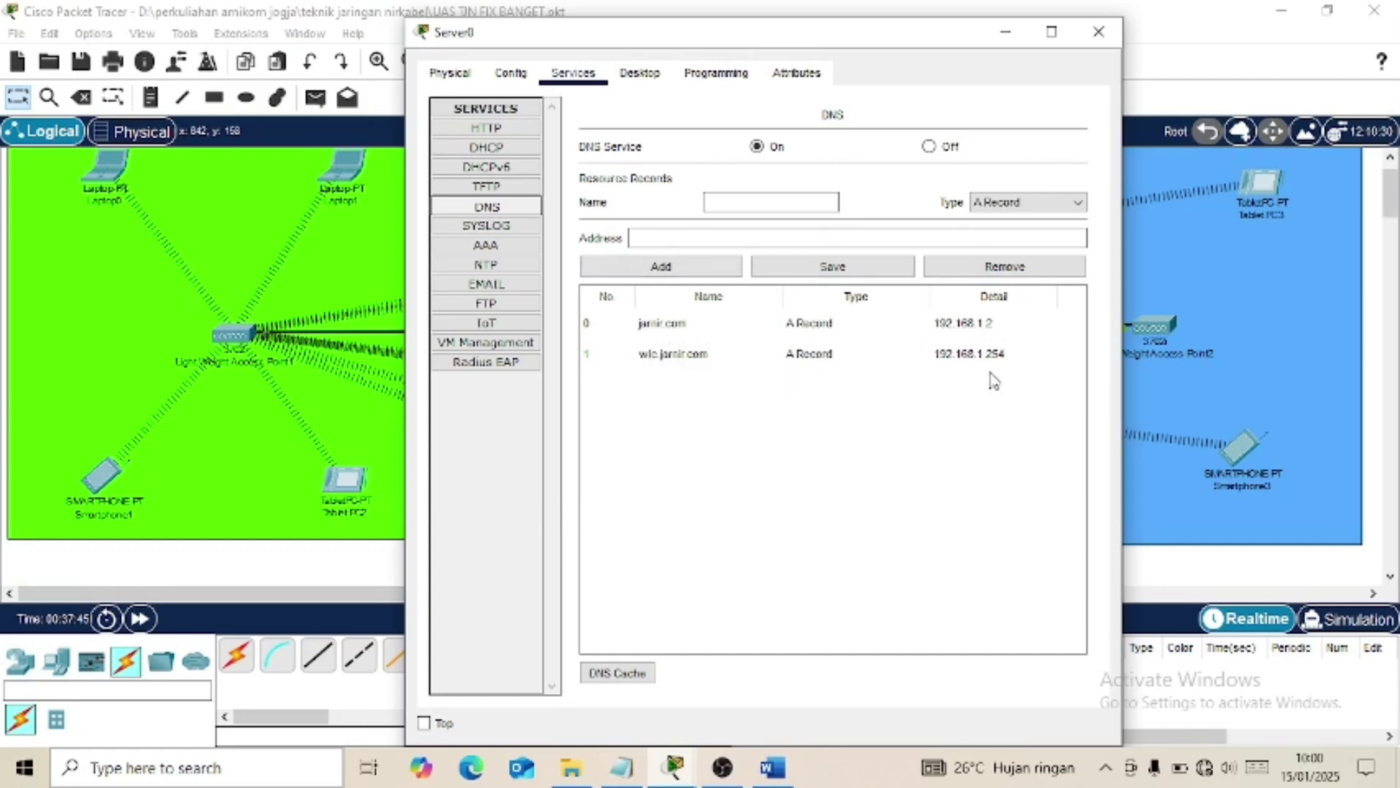
click(486, 248)
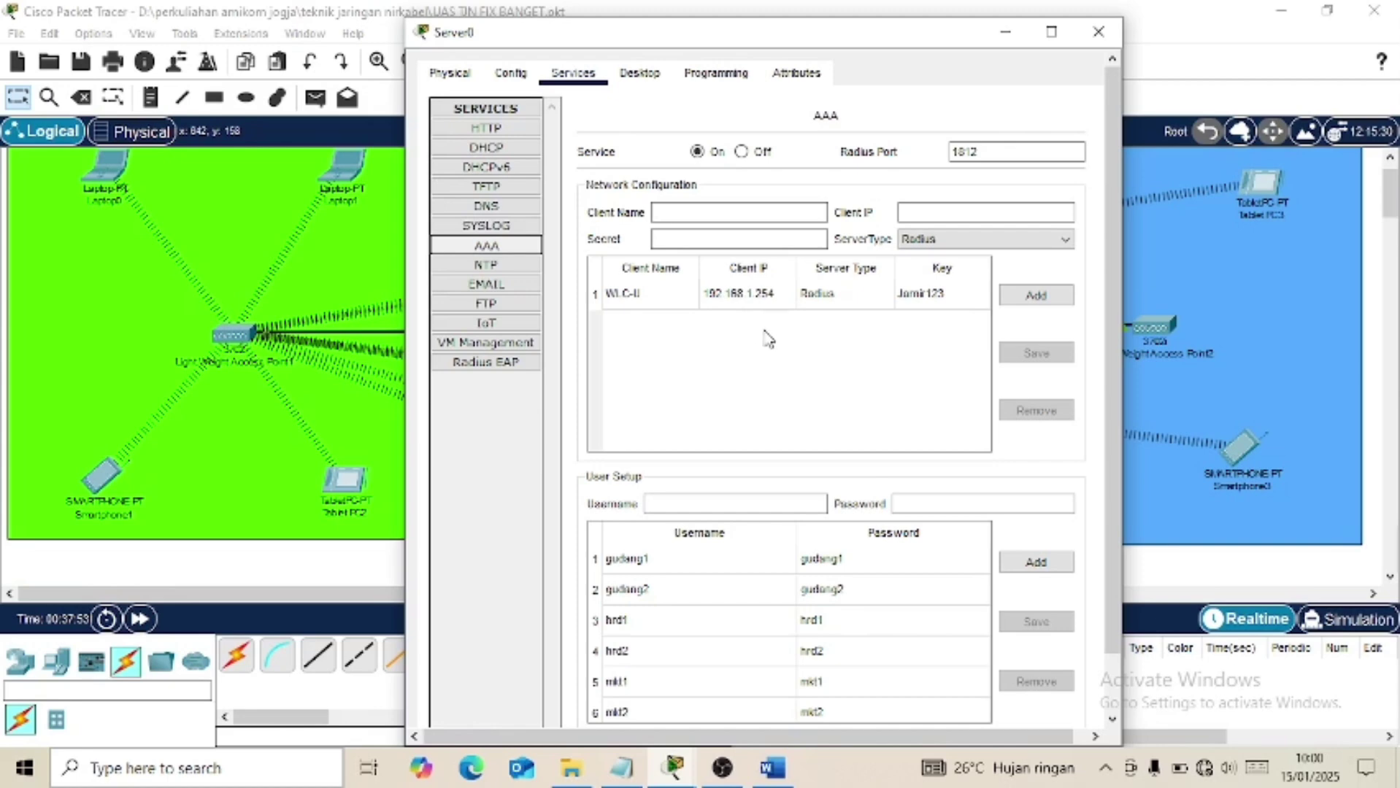
click(778, 785)
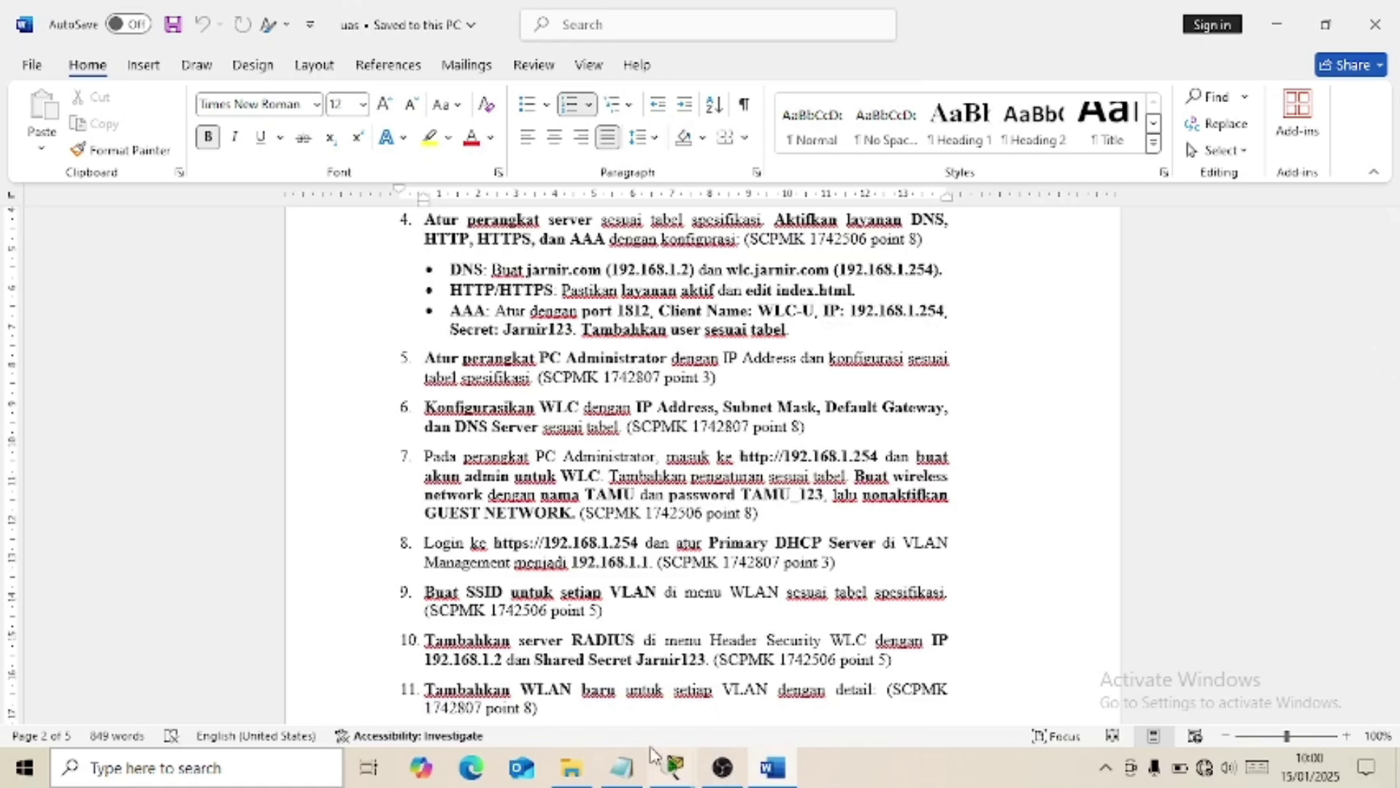
click(605, 675)
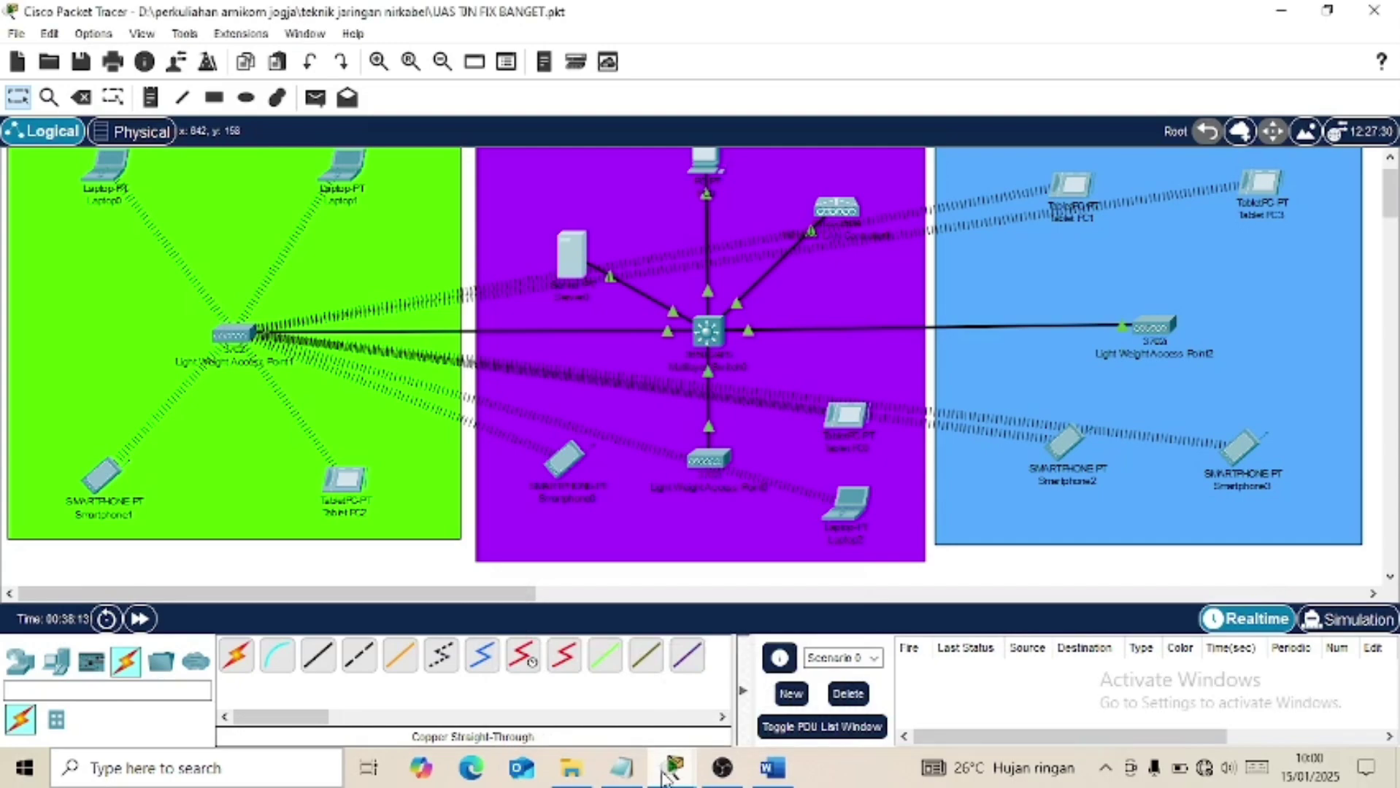
mouse_move(673, 770)
click(816, 670)
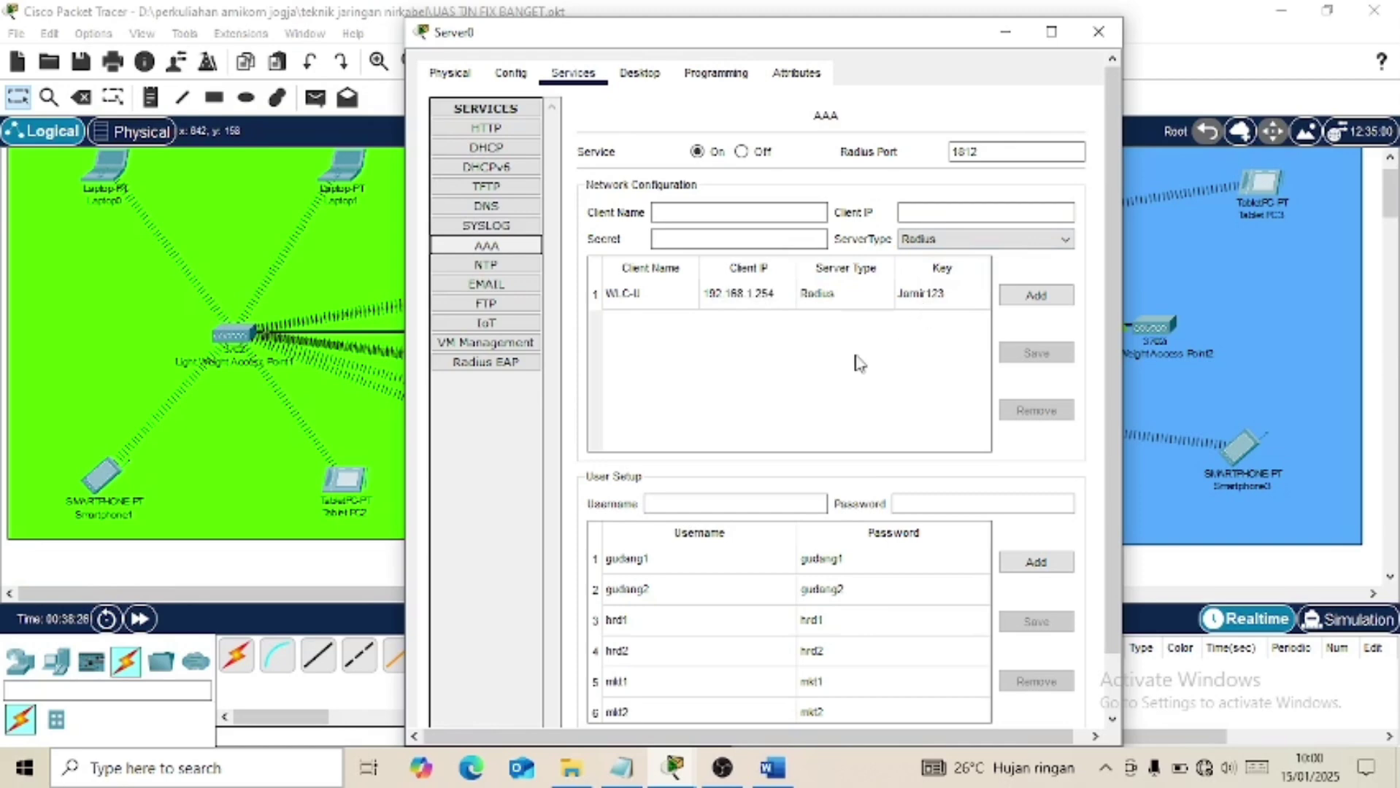
scroll(853, 372, down, 2)
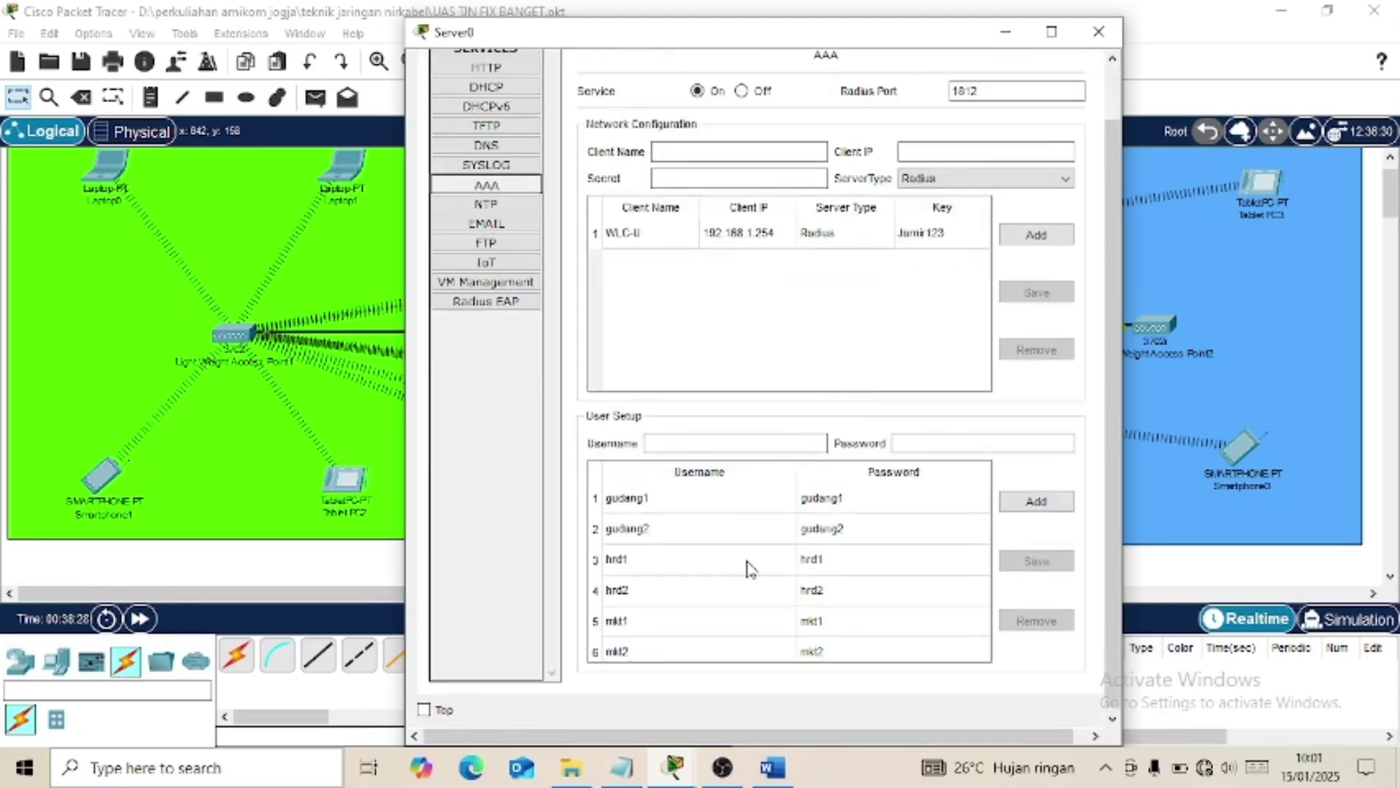
click(770, 780)
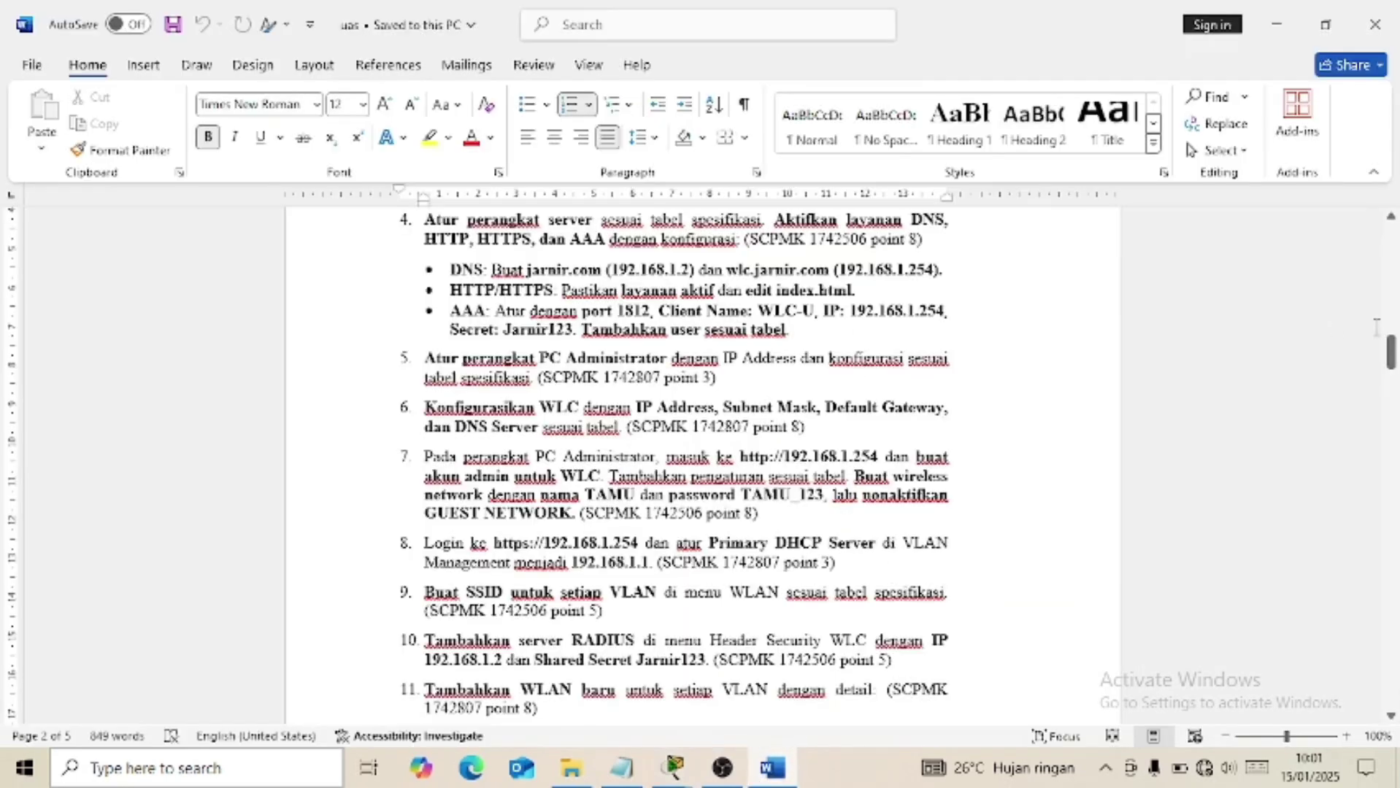
drag(1393, 369, 1394, 581)
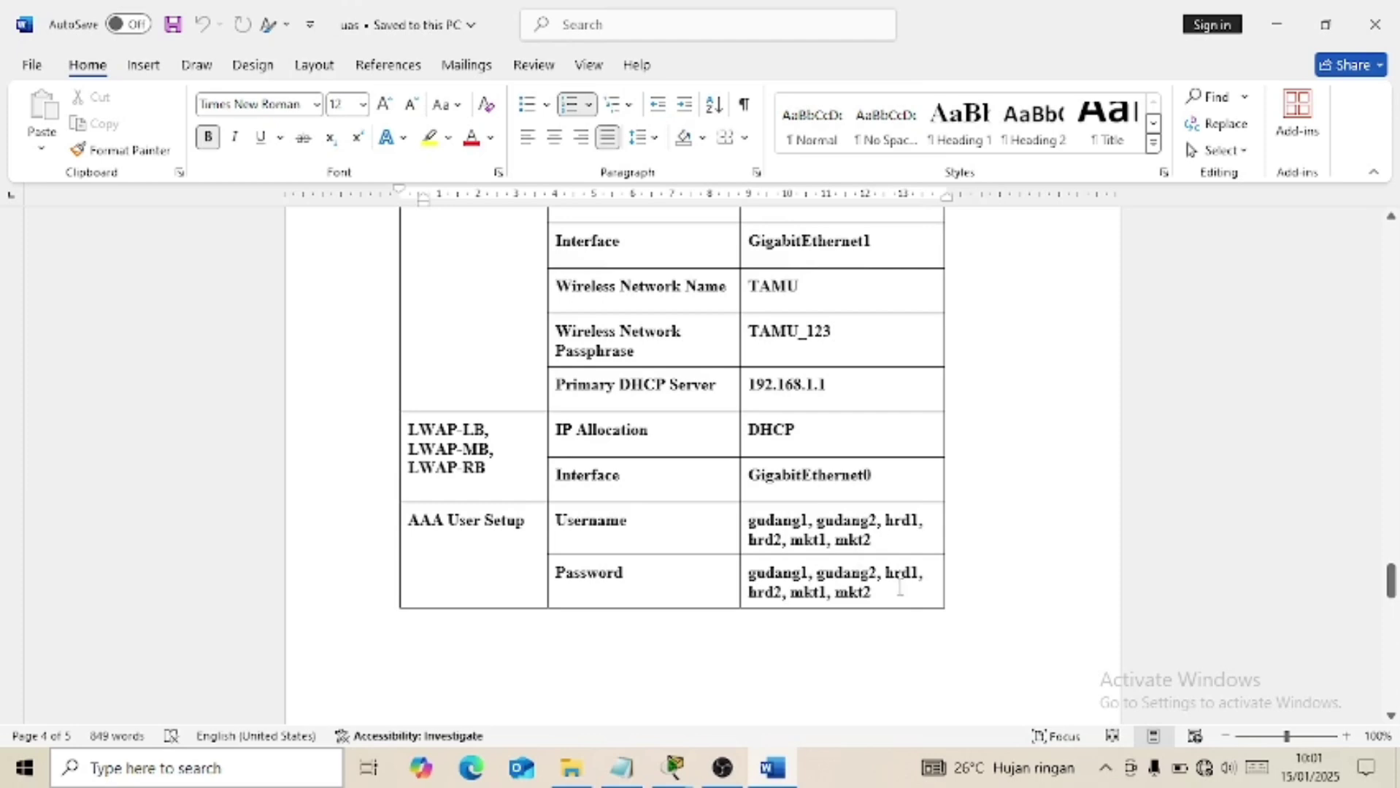
click(774, 770)
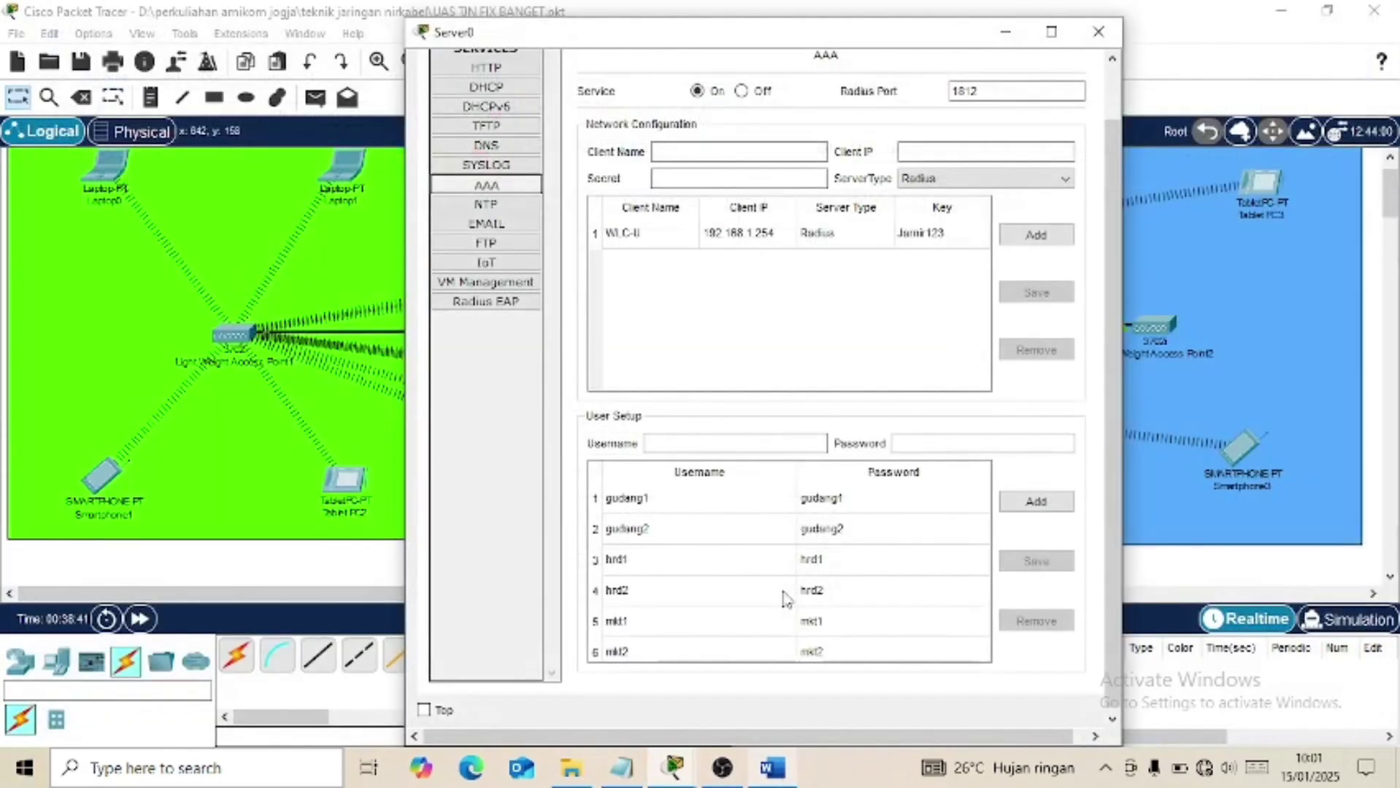
scroll(785, 599, down, 1)
click(683, 430)
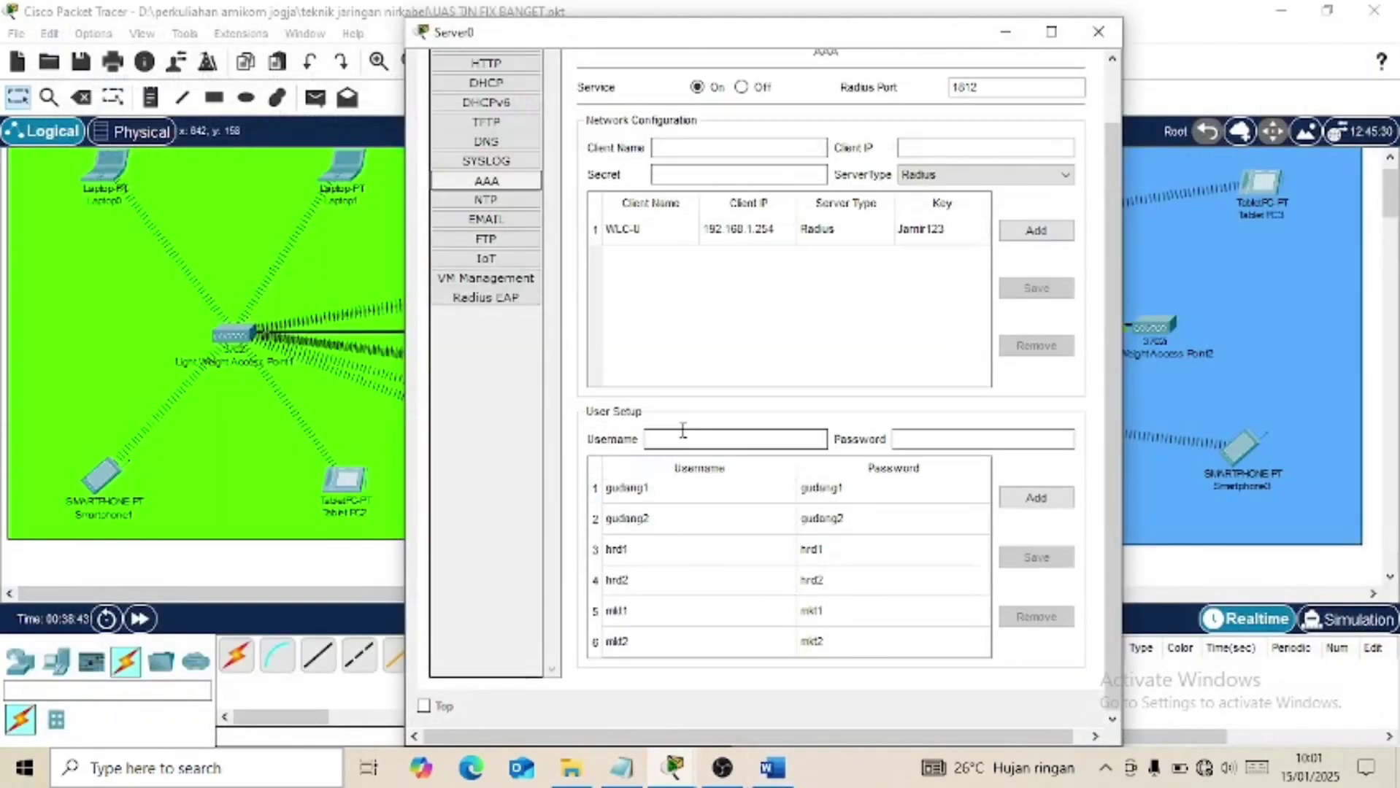
click(947, 437)
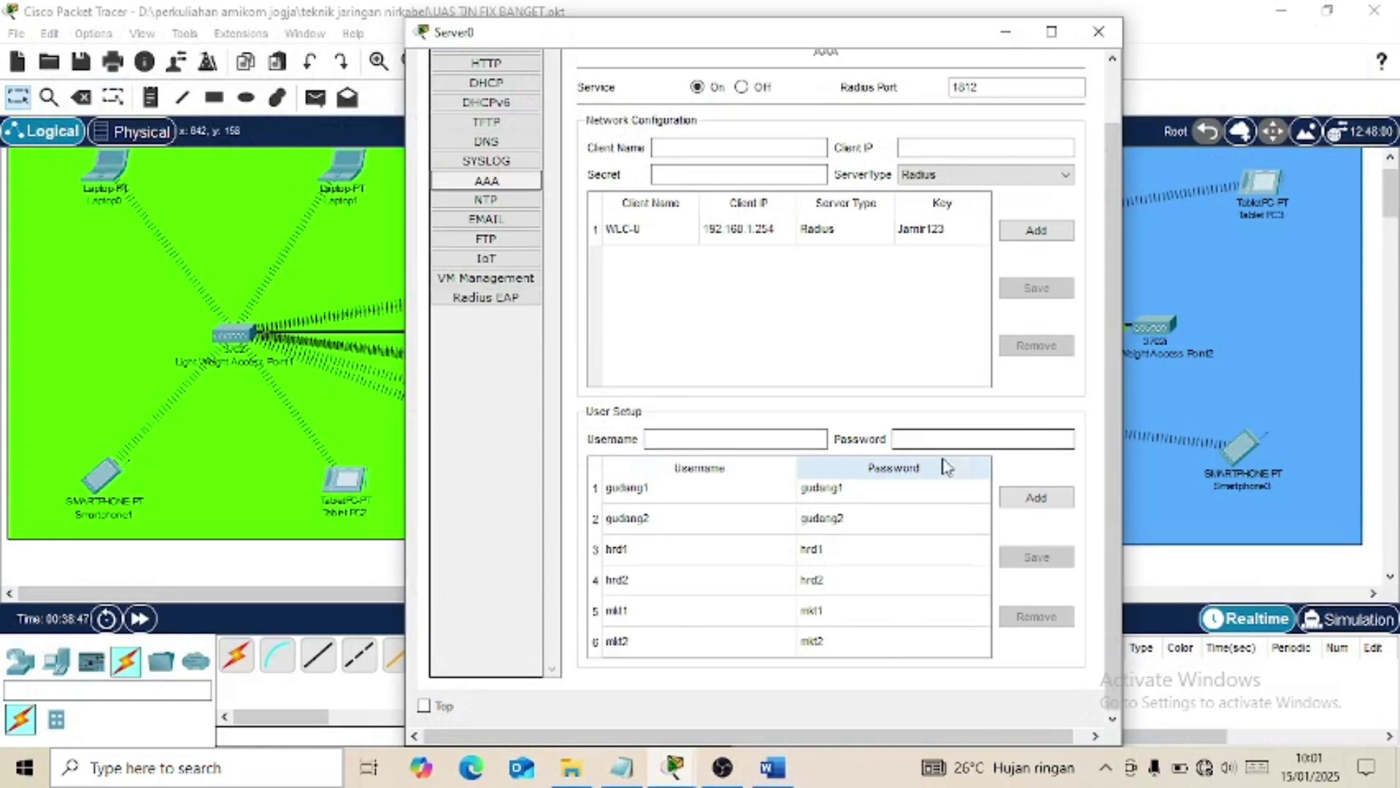
scroll(666, 601, up, 2)
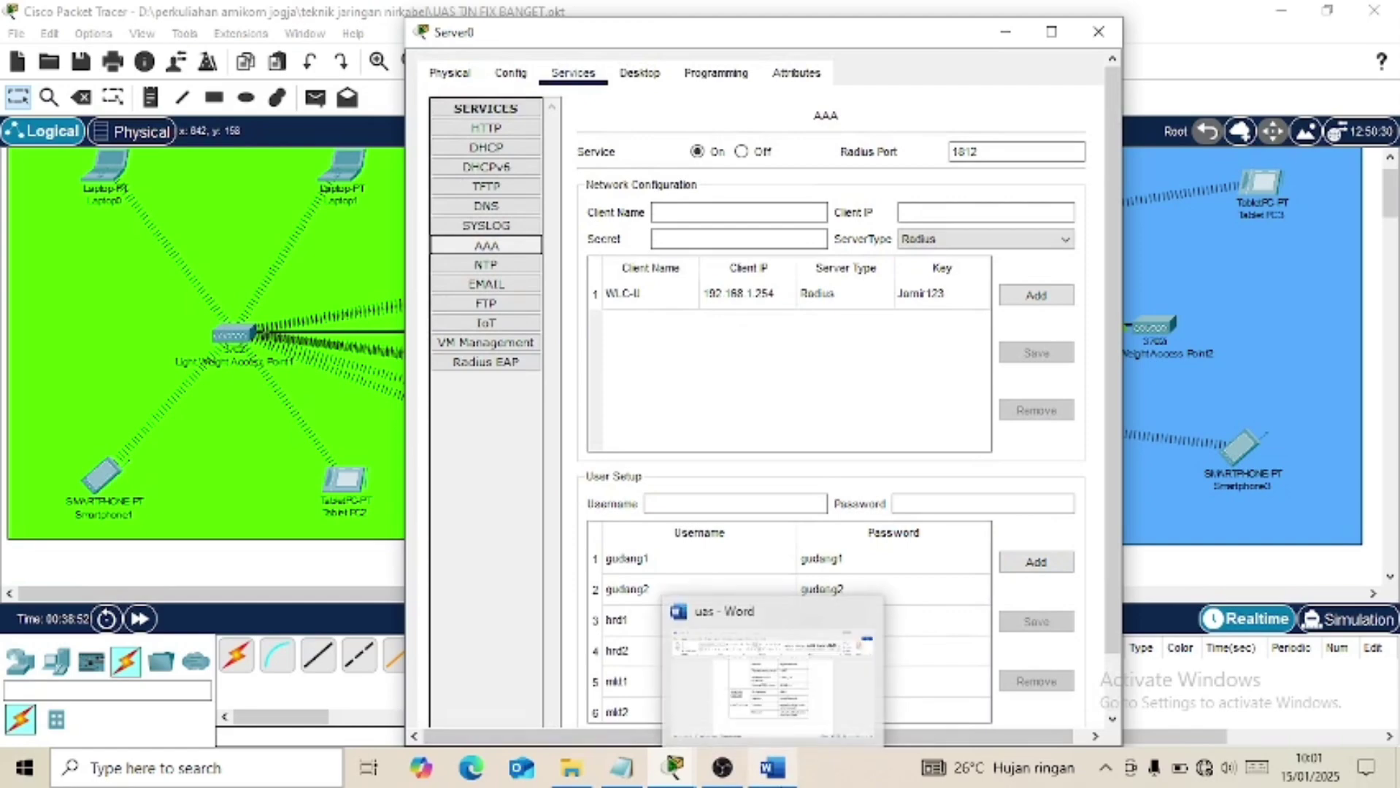
click(772, 768)
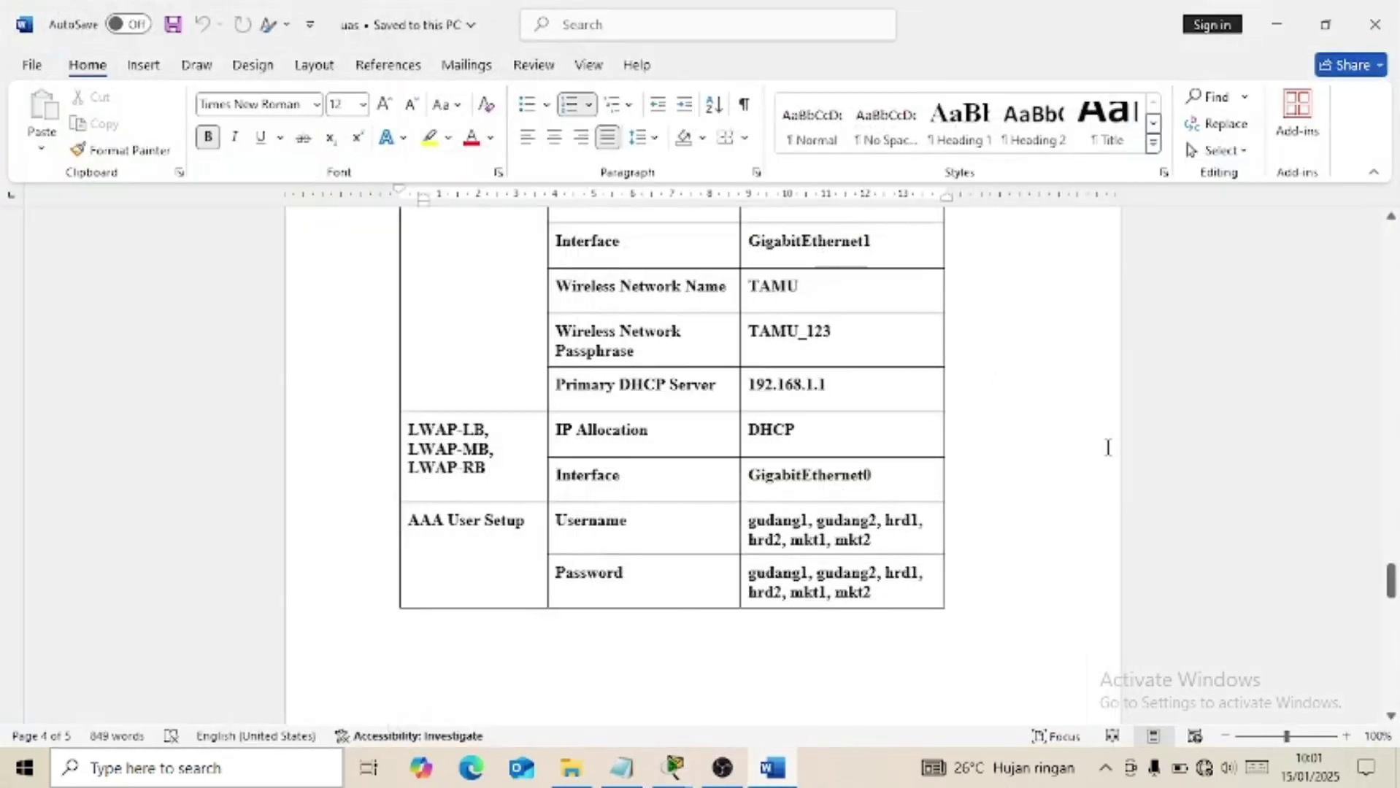
drag(1391, 595, 1377, 356)
scroll(759, 456, down, 2)
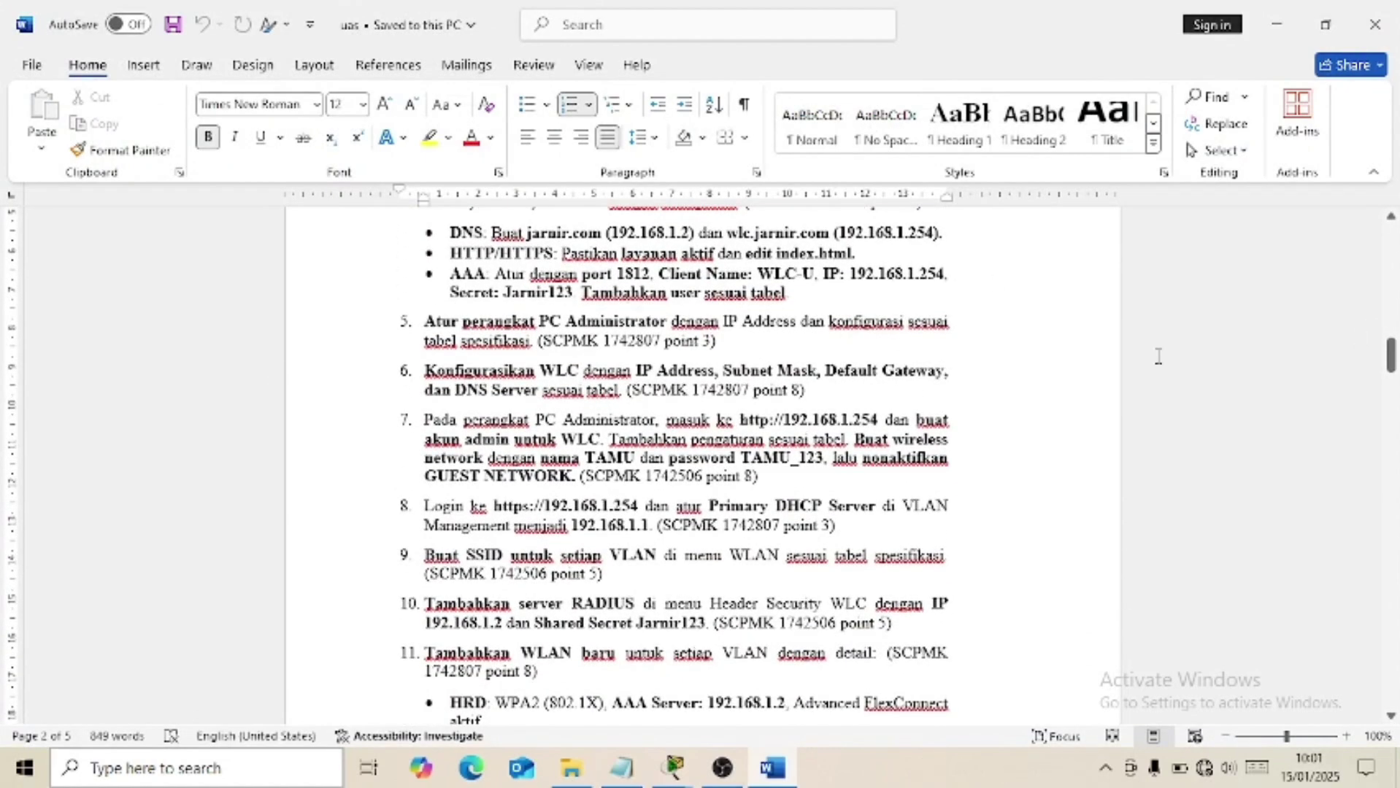
drag(1391, 355, 1387, 561)
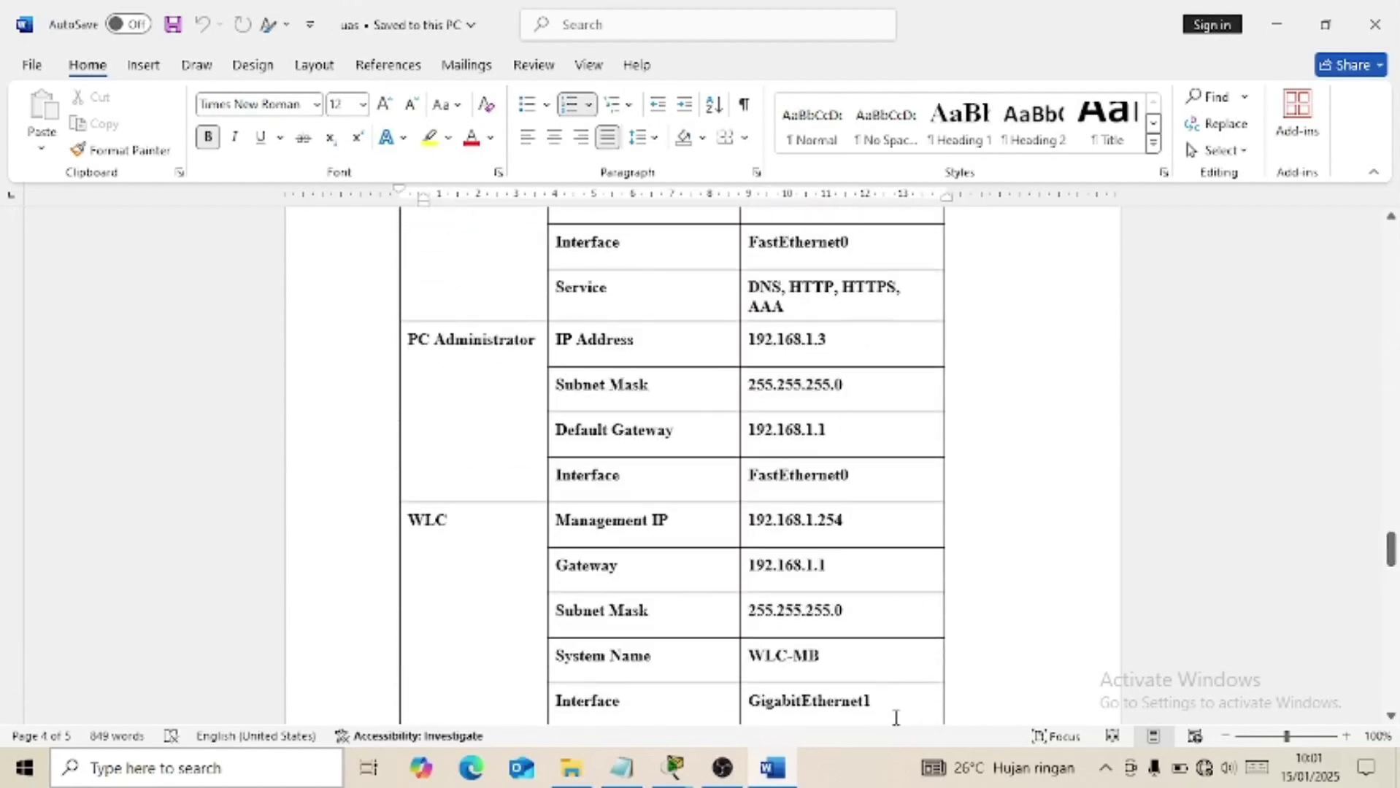
click(776, 780)
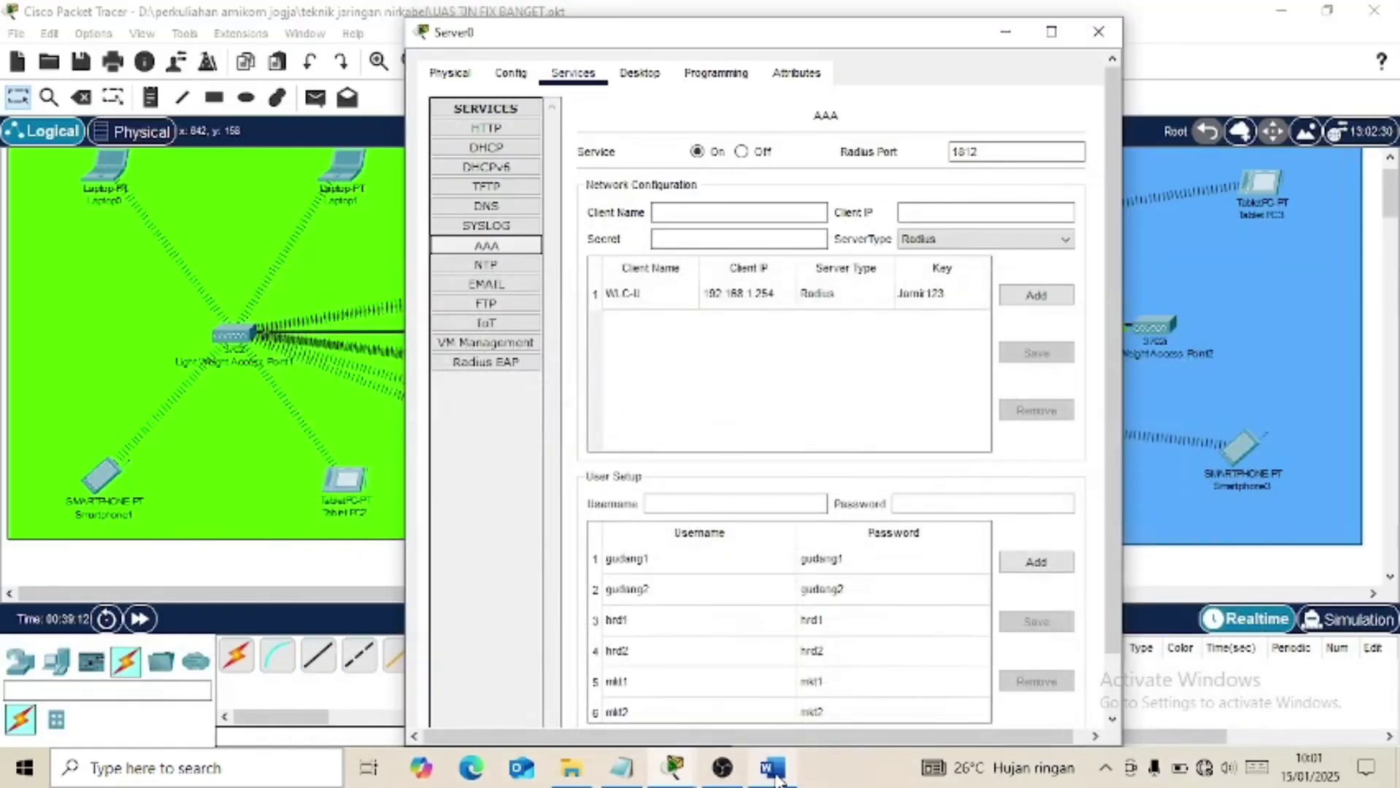
Close Server0 and compare PC0's IP configuration with the PC Administrator addressing in Word.
click(1100, 30)
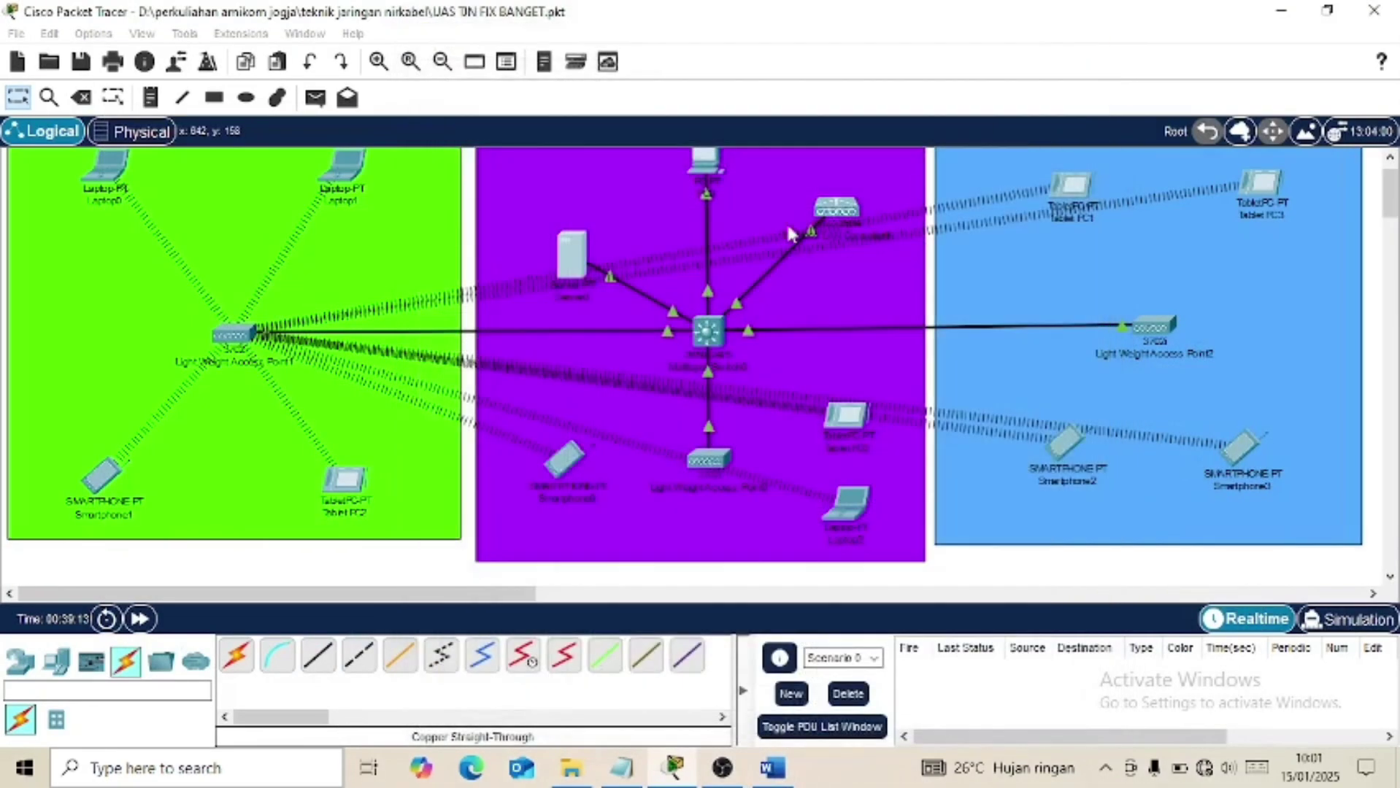
click(706, 166)
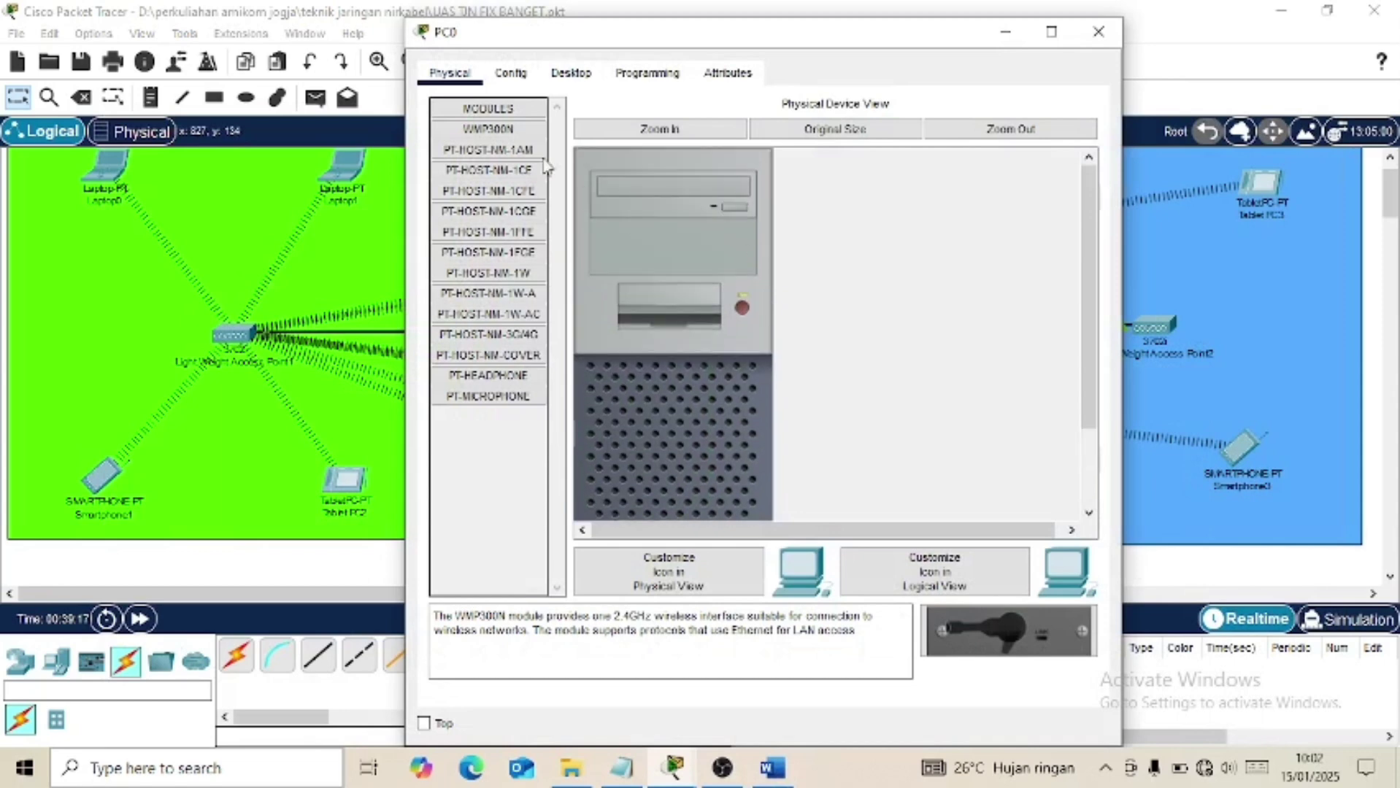
click(571, 73)
click(520, 157)
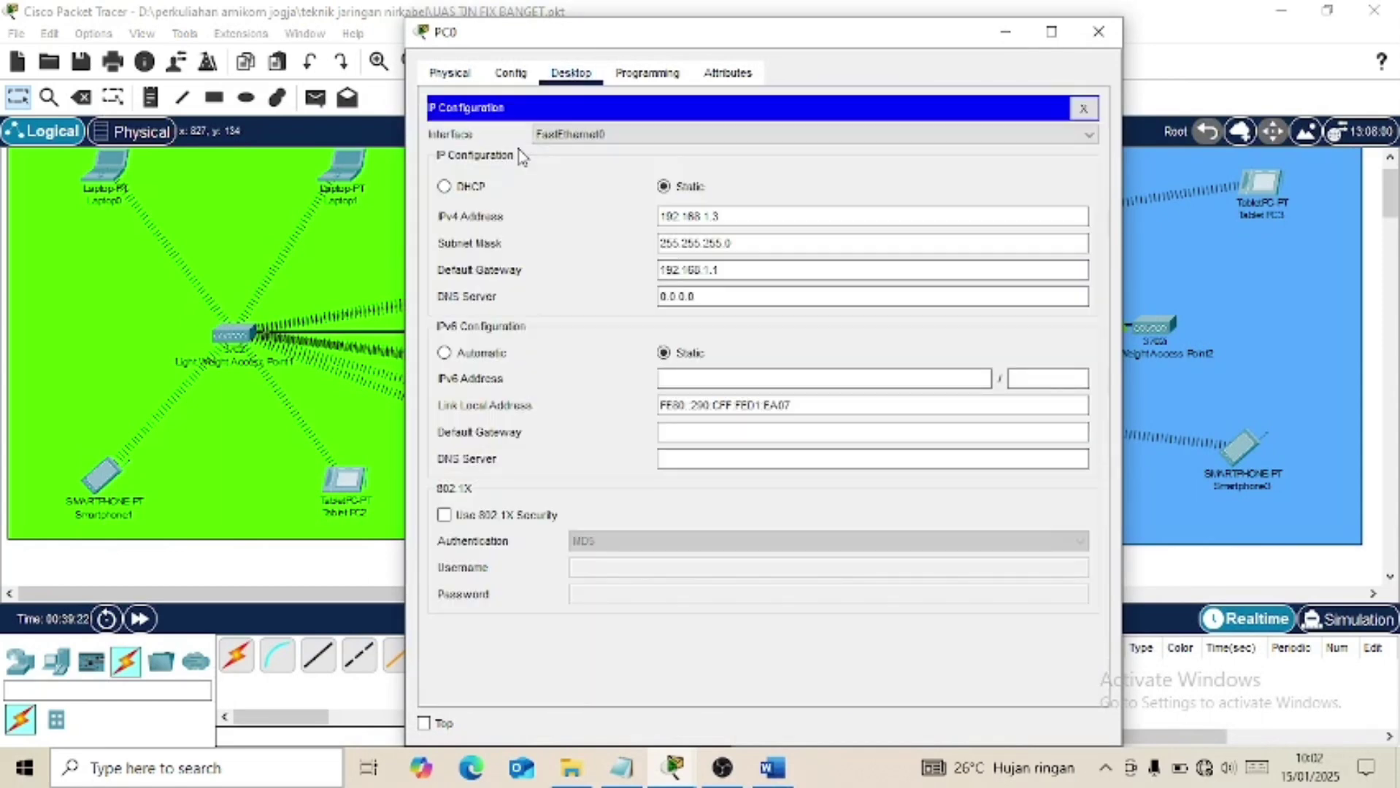
click(782, 778)
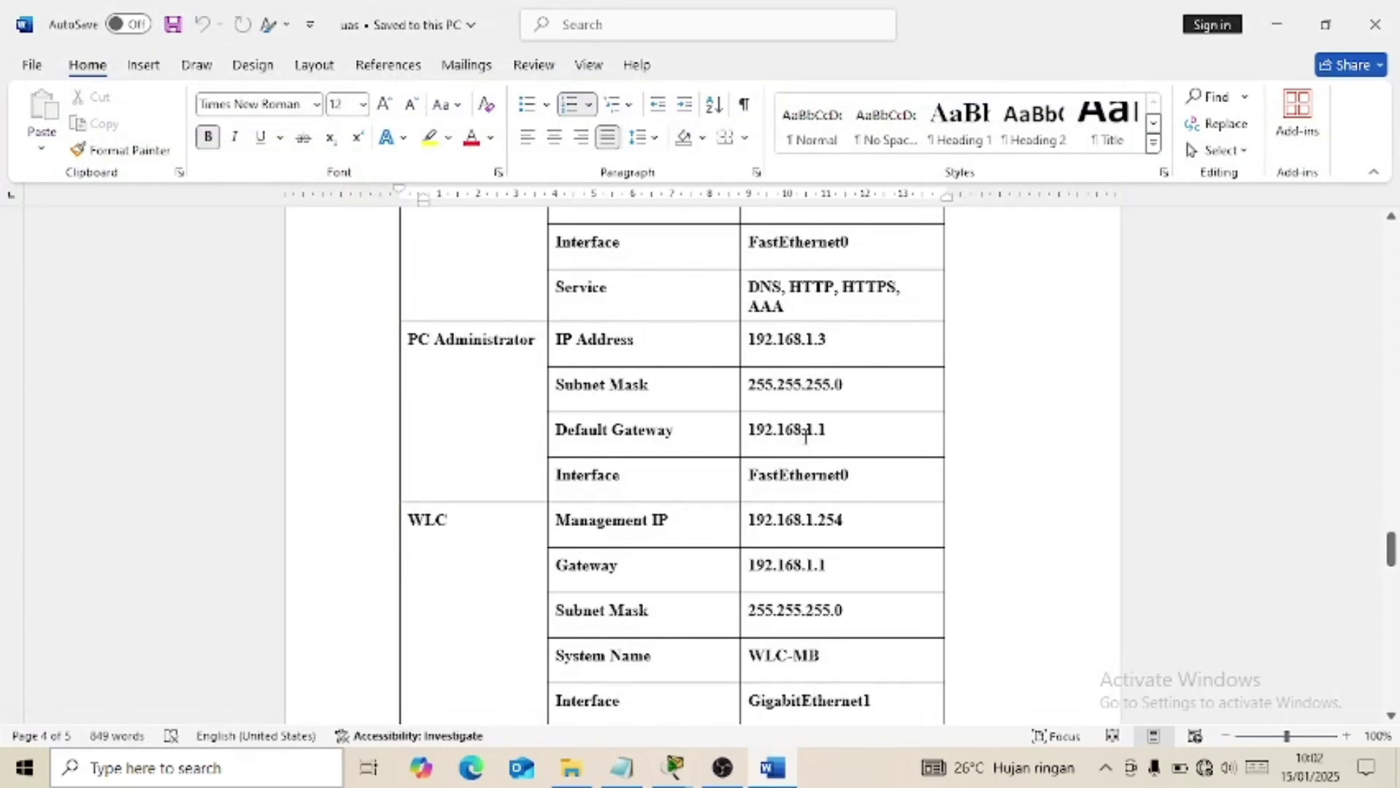
click(772, 770)
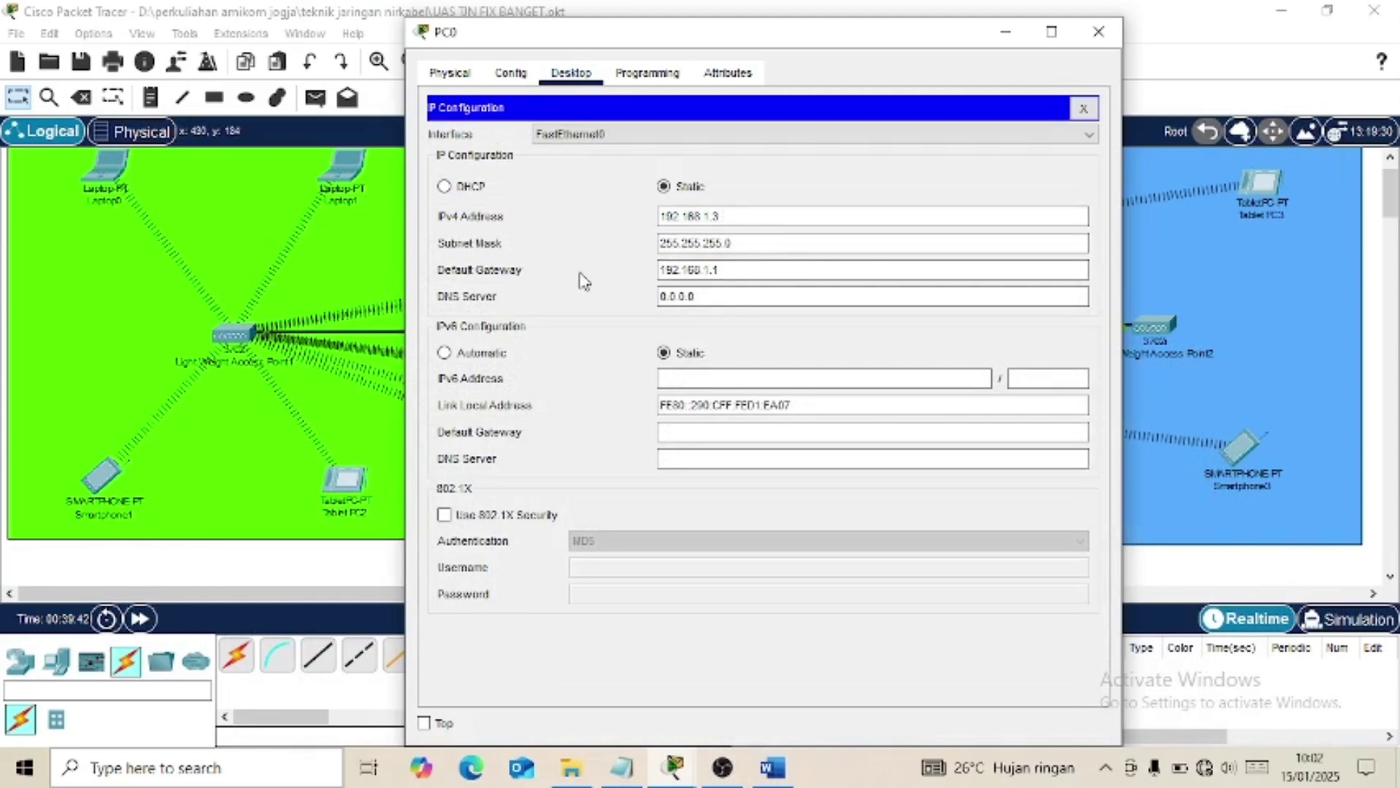
Confirm PC0's static 192.168.1.3/24 and gateway 192.168.1.1, then close PC0.
click(739, 276)
click(1085, 108)
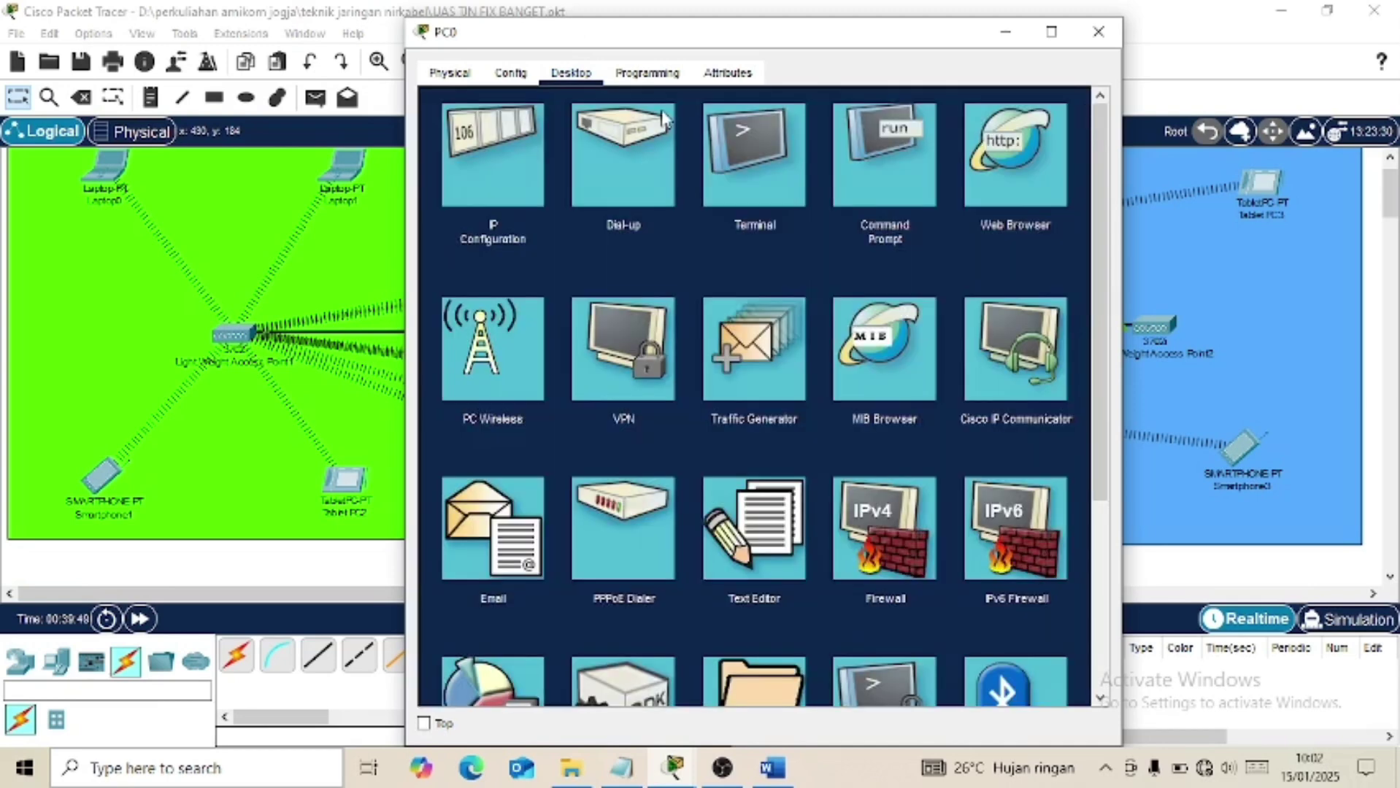
click(512, 74)
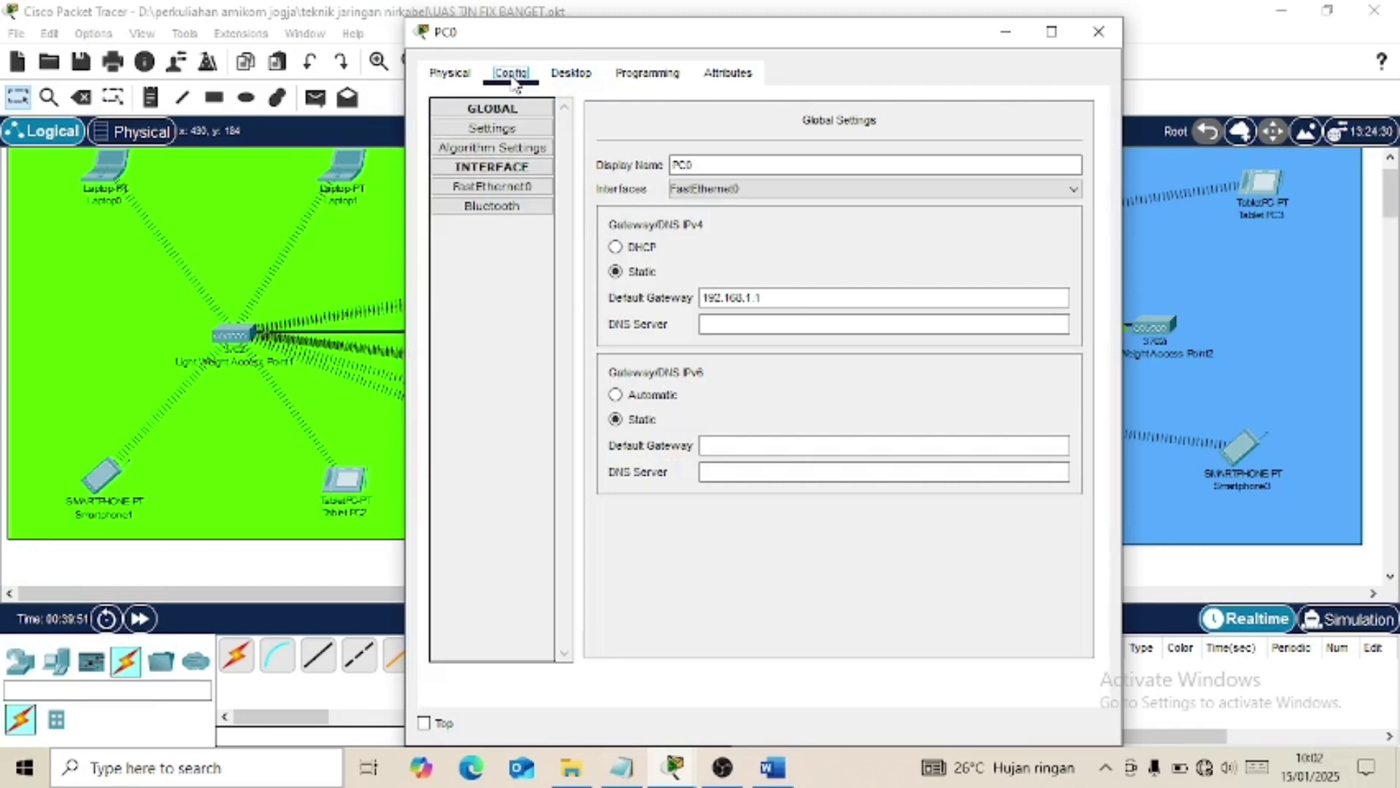
click(494, 188)
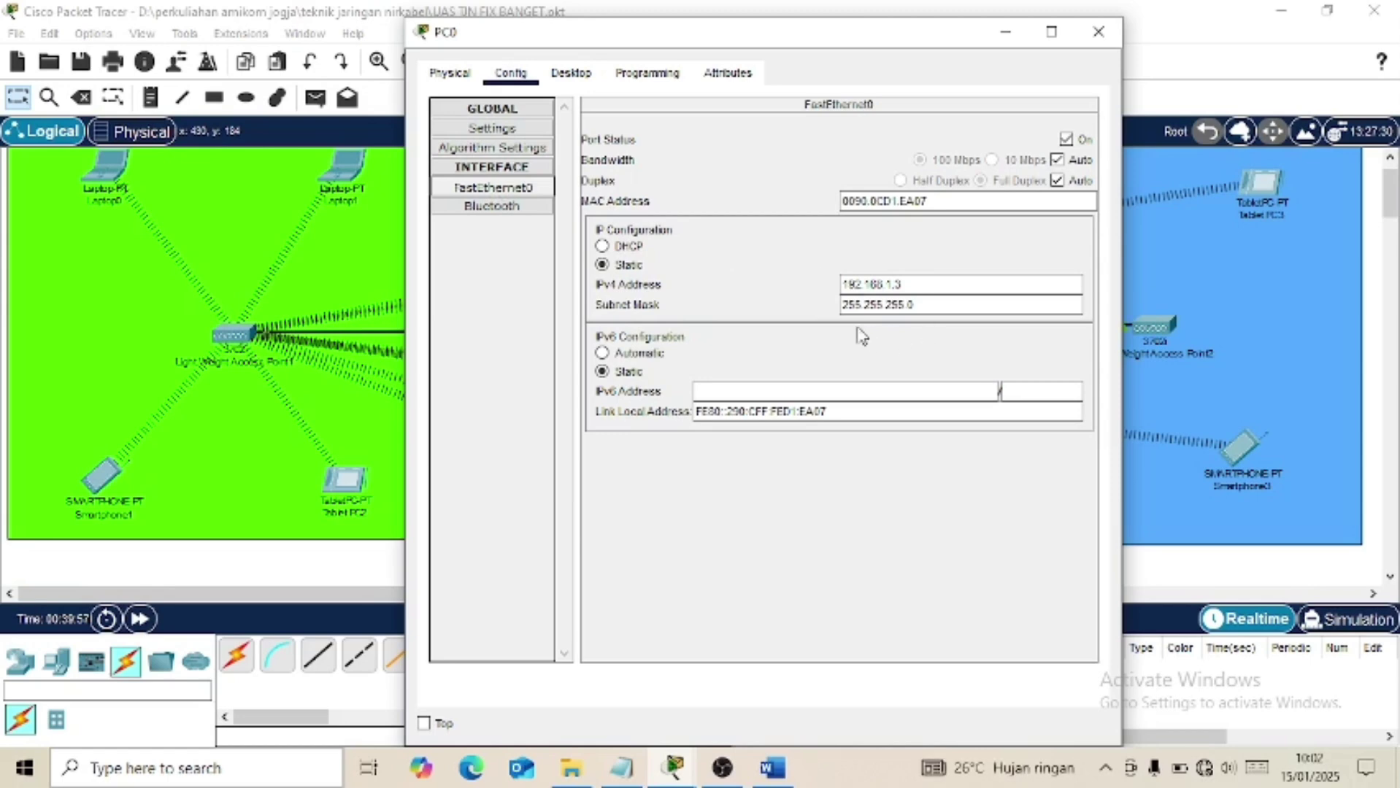
click(498, 133)
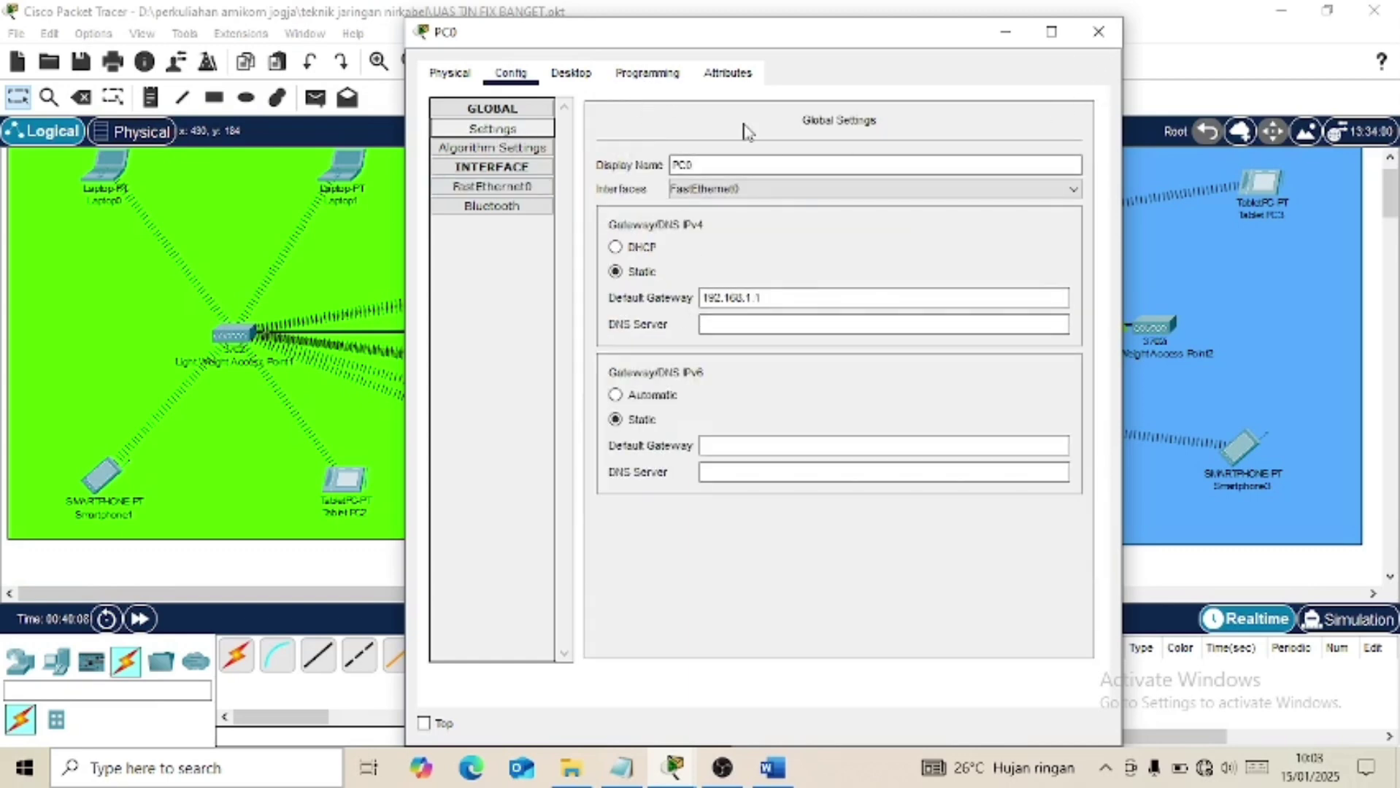
click(1099, 31)
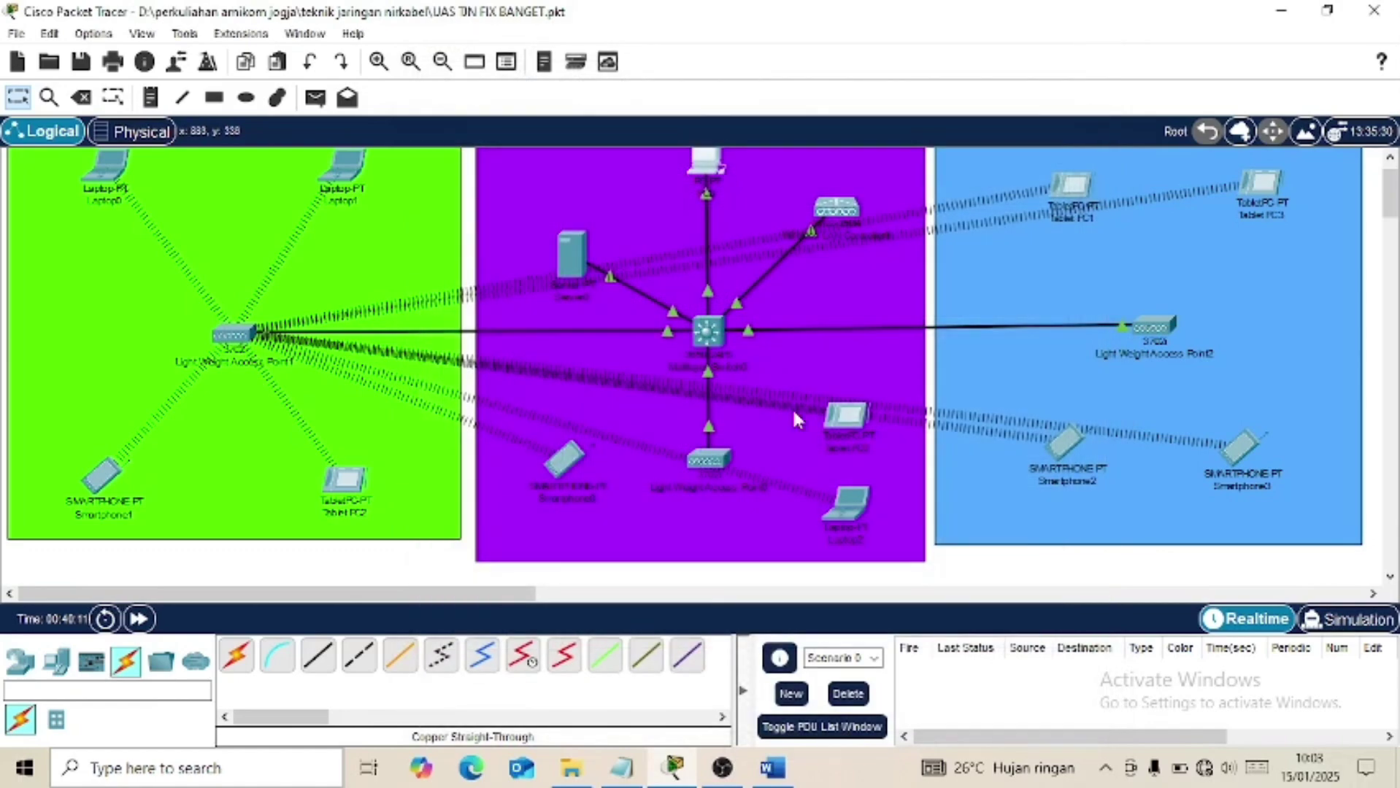
Review the WLC specification table in the Word lab document, then minimize Word.
click(774, 774)
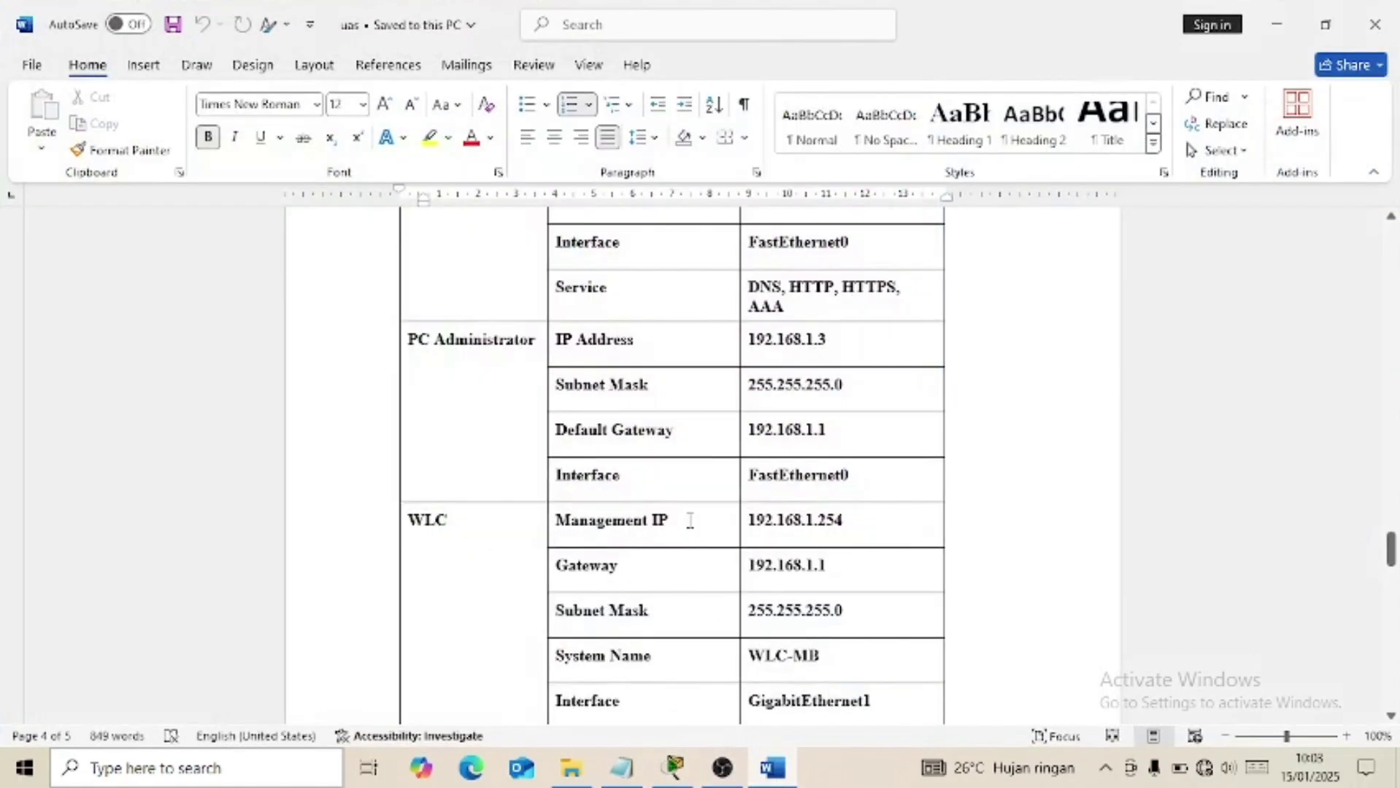
scroll(690, 520, up, 20)
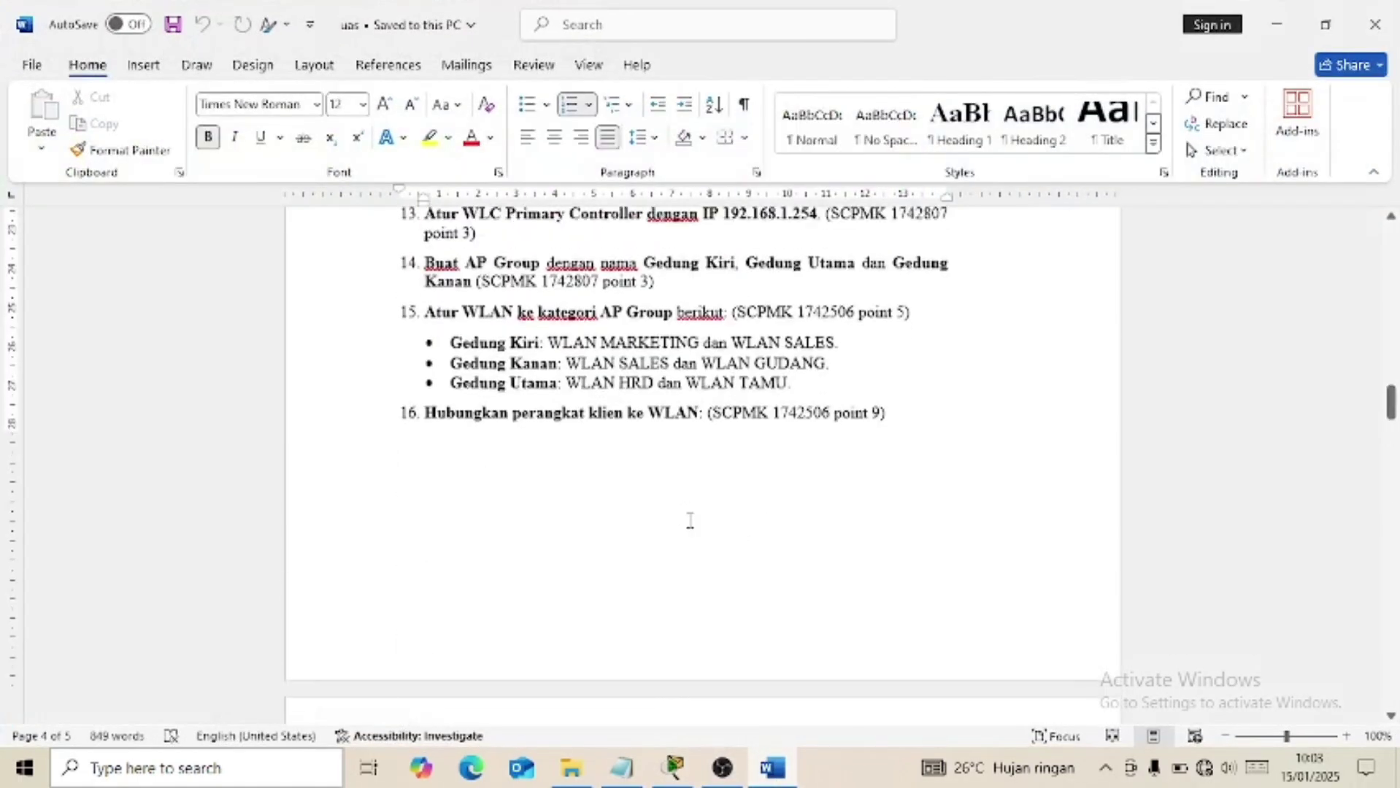
scroll(690, 520, up, 15)
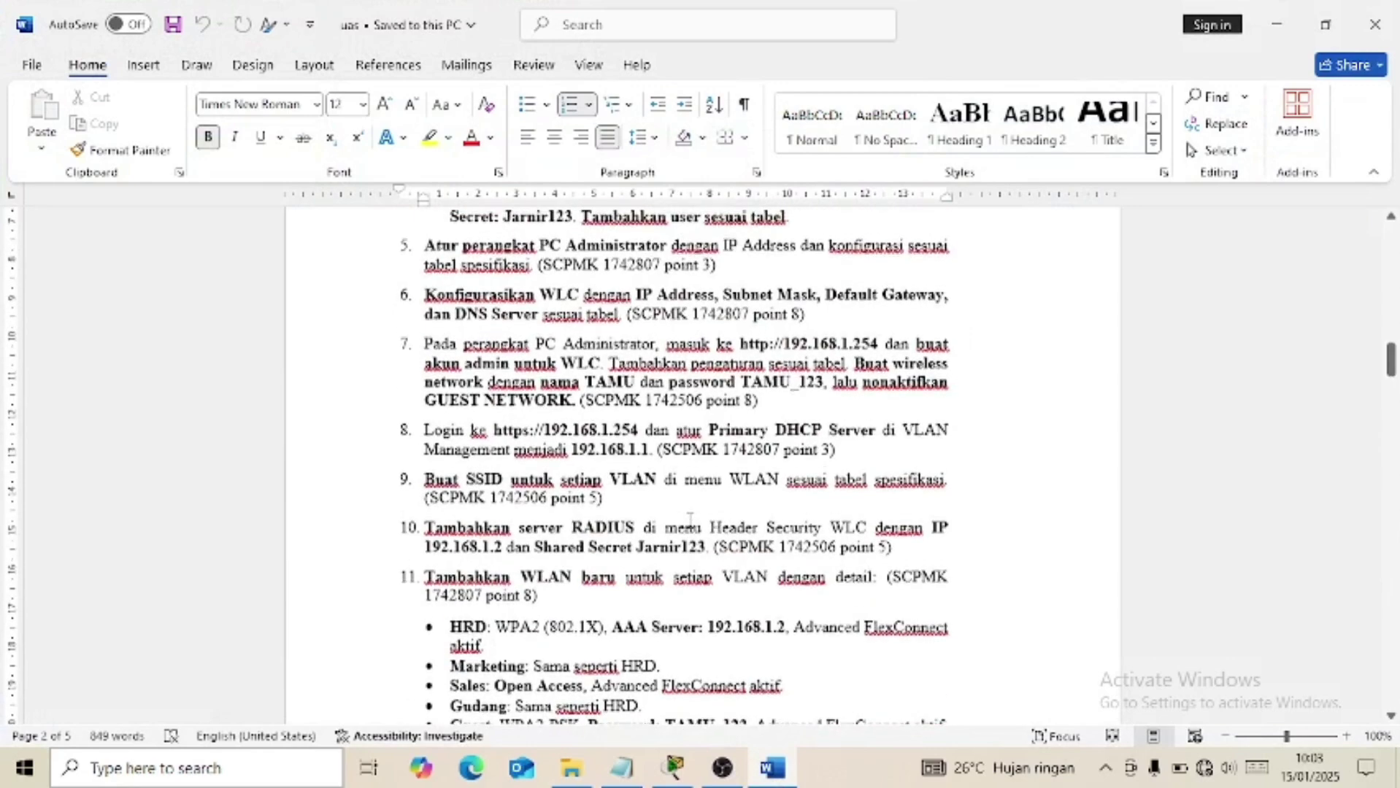
scroll(690, 520, up, 1)
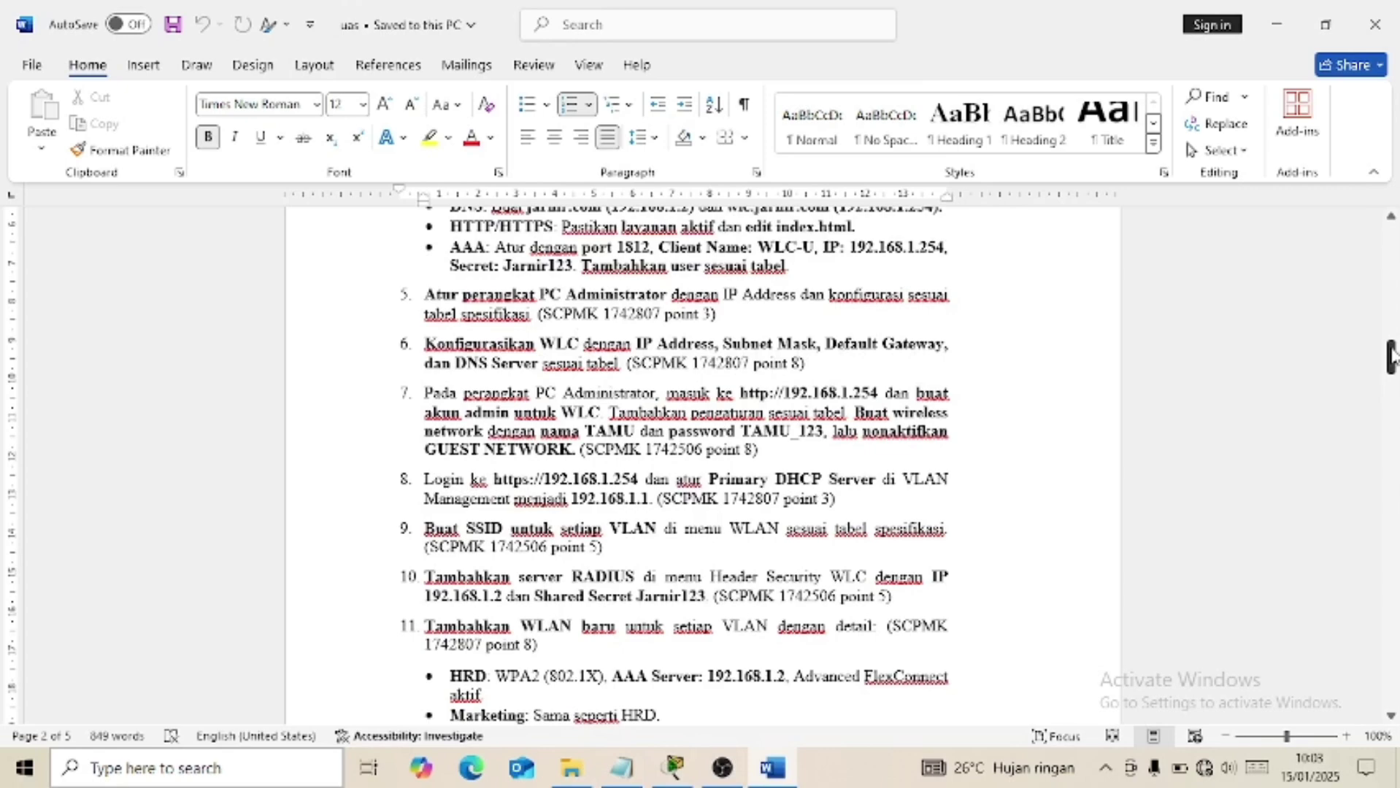
drag(1390, 356, 1357, 555)
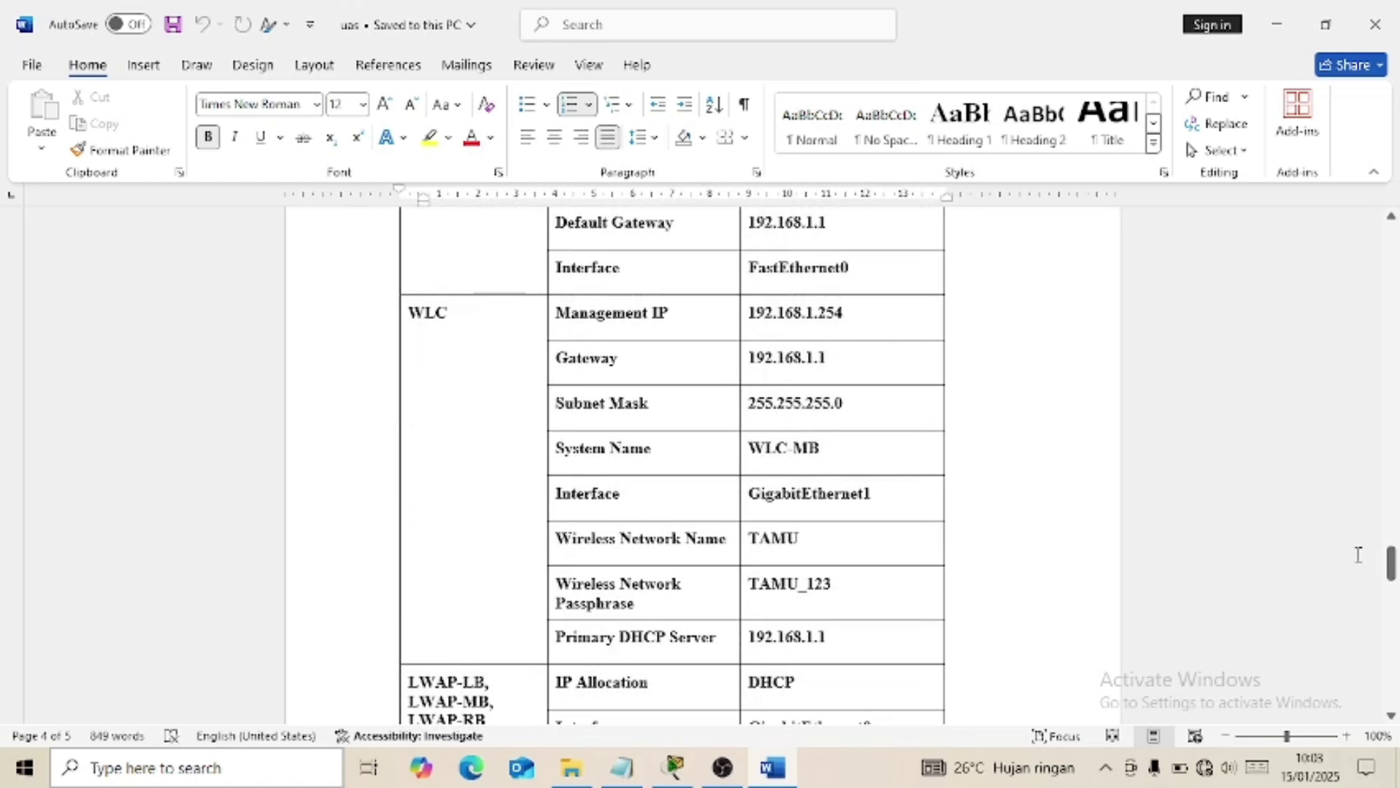
mouse_move(759, 773)
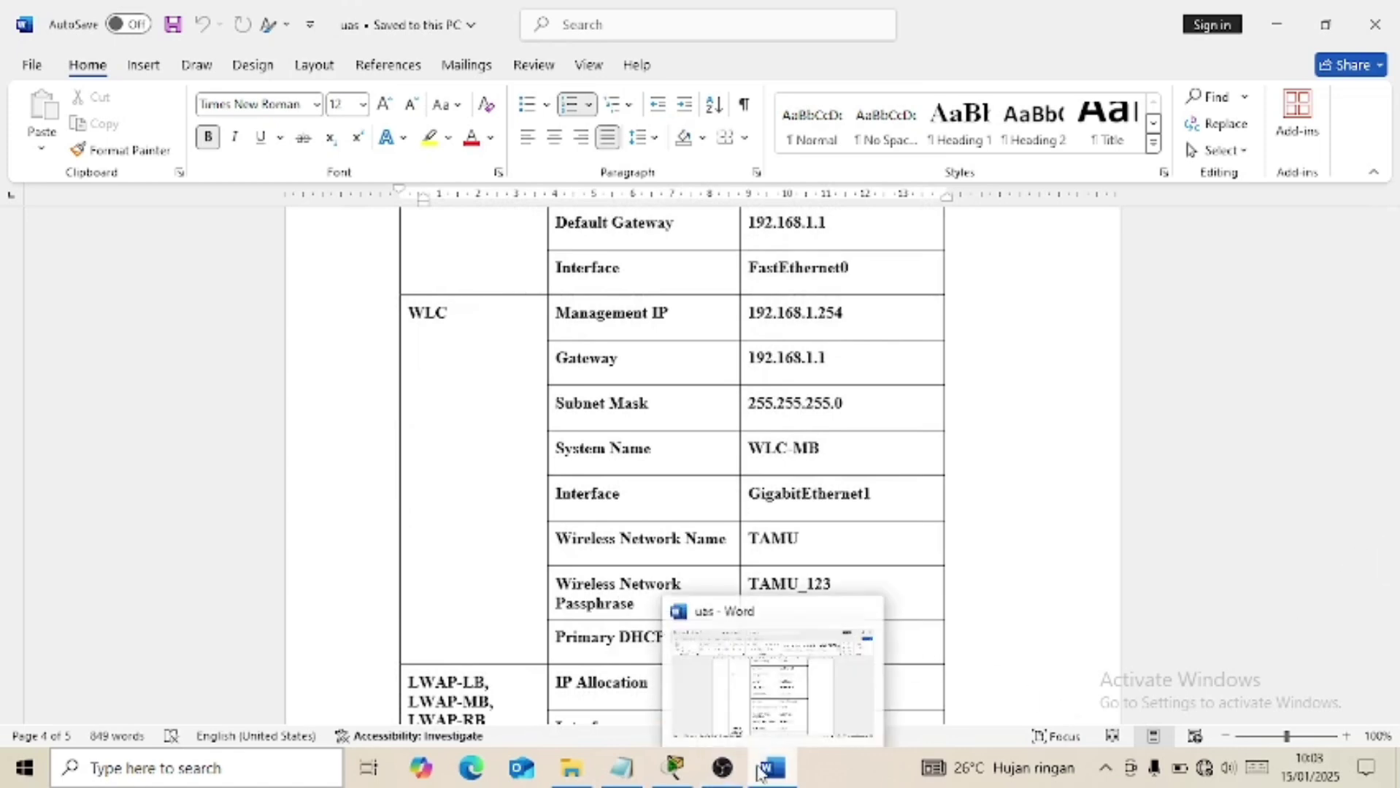
click(769, 772)
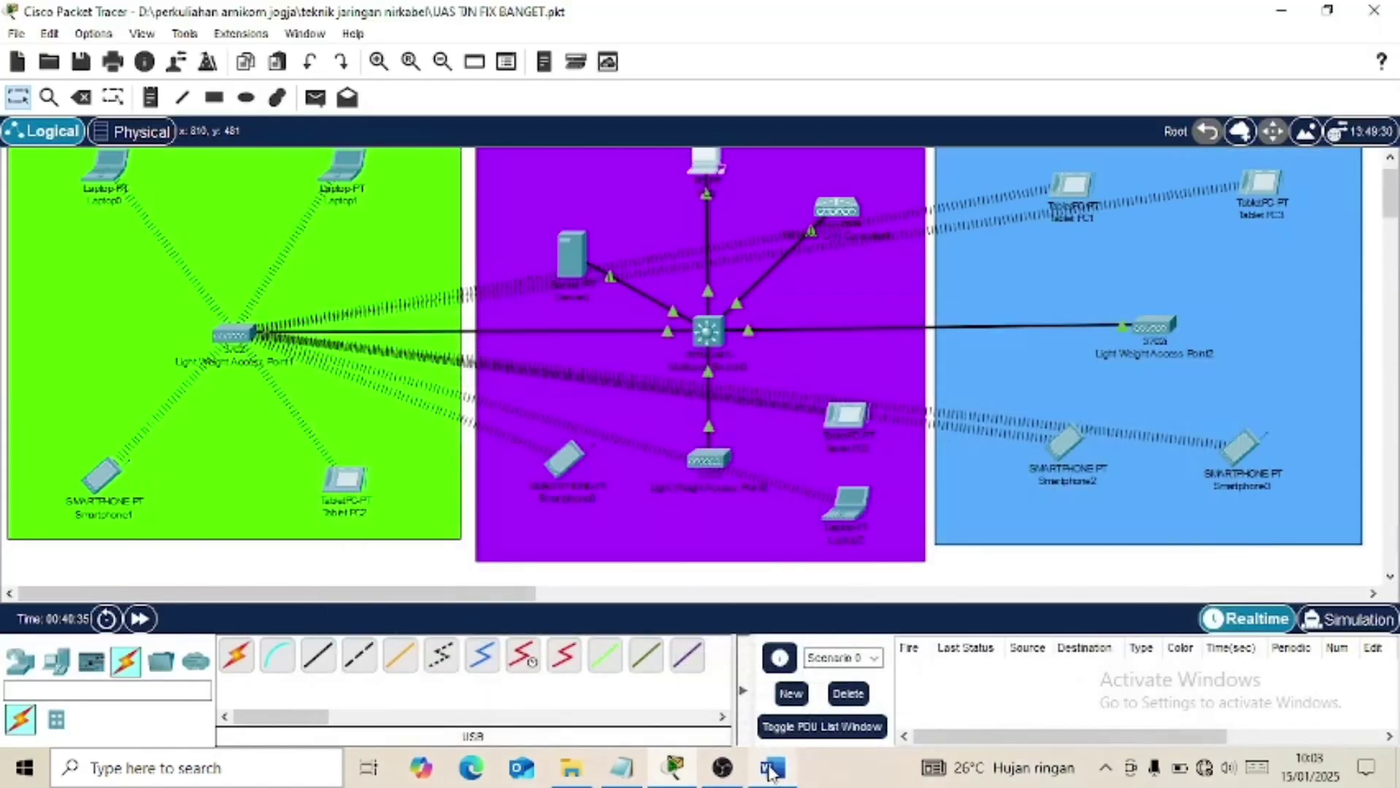
click(838, 211)
click(524, 76)
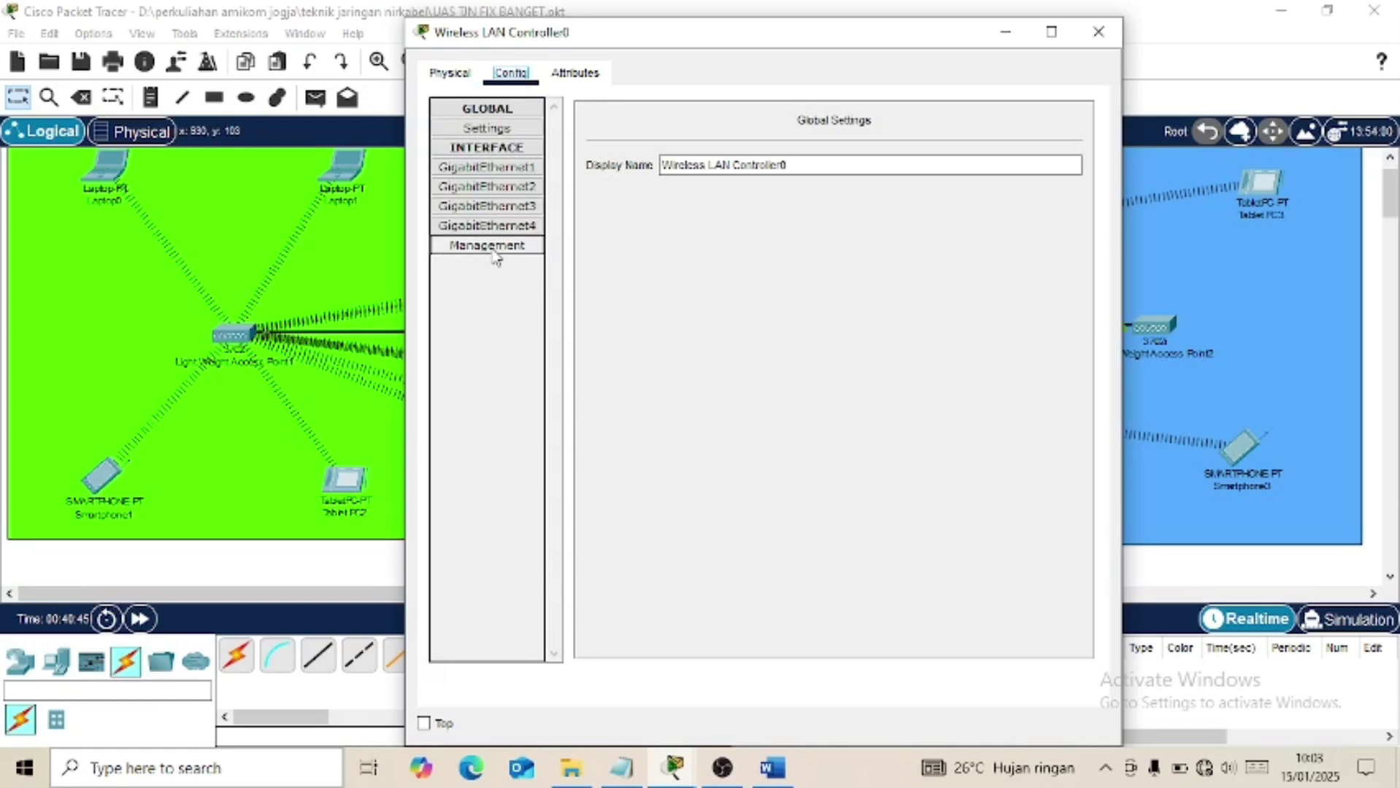
click(494, 248)
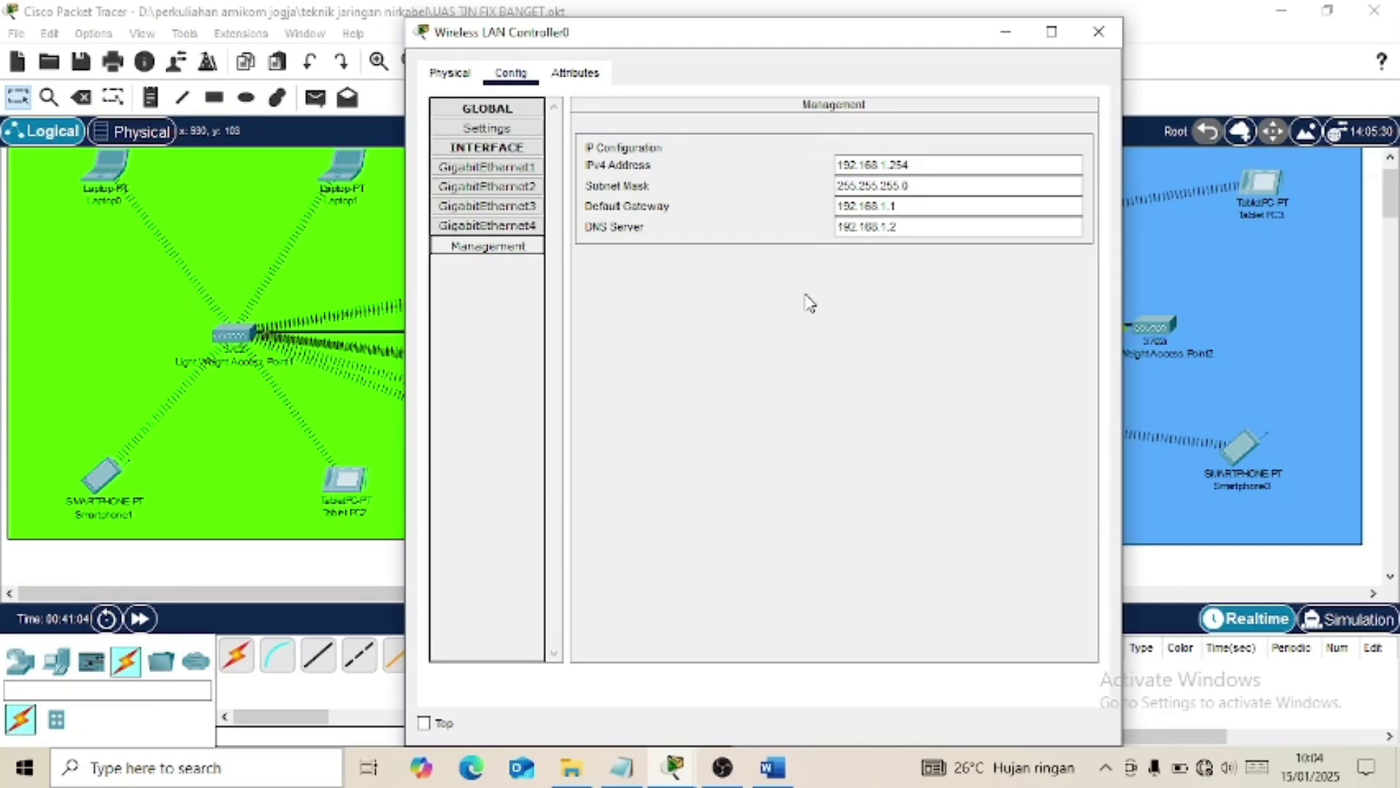
click(1097, 33)
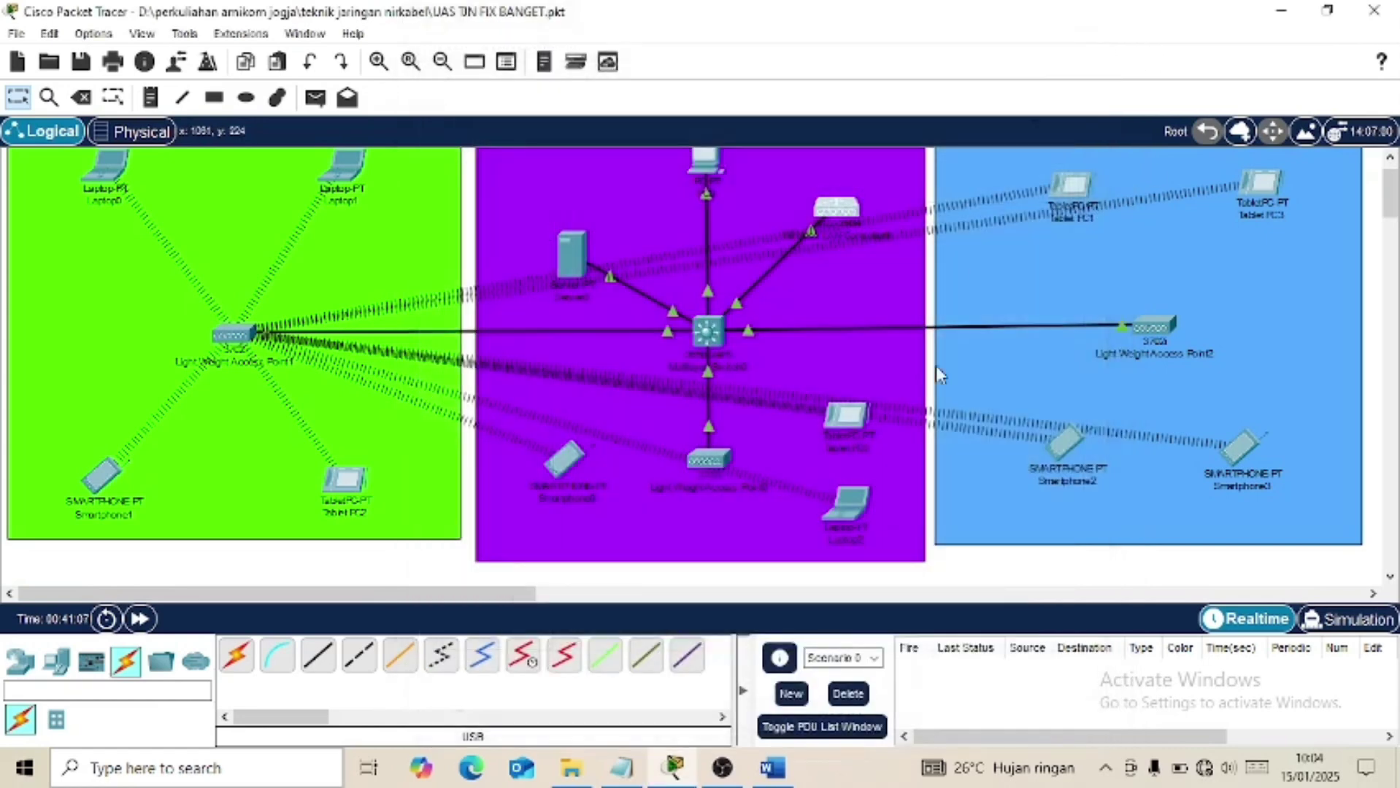
mouse_move(773, 767)
click(822, 692)
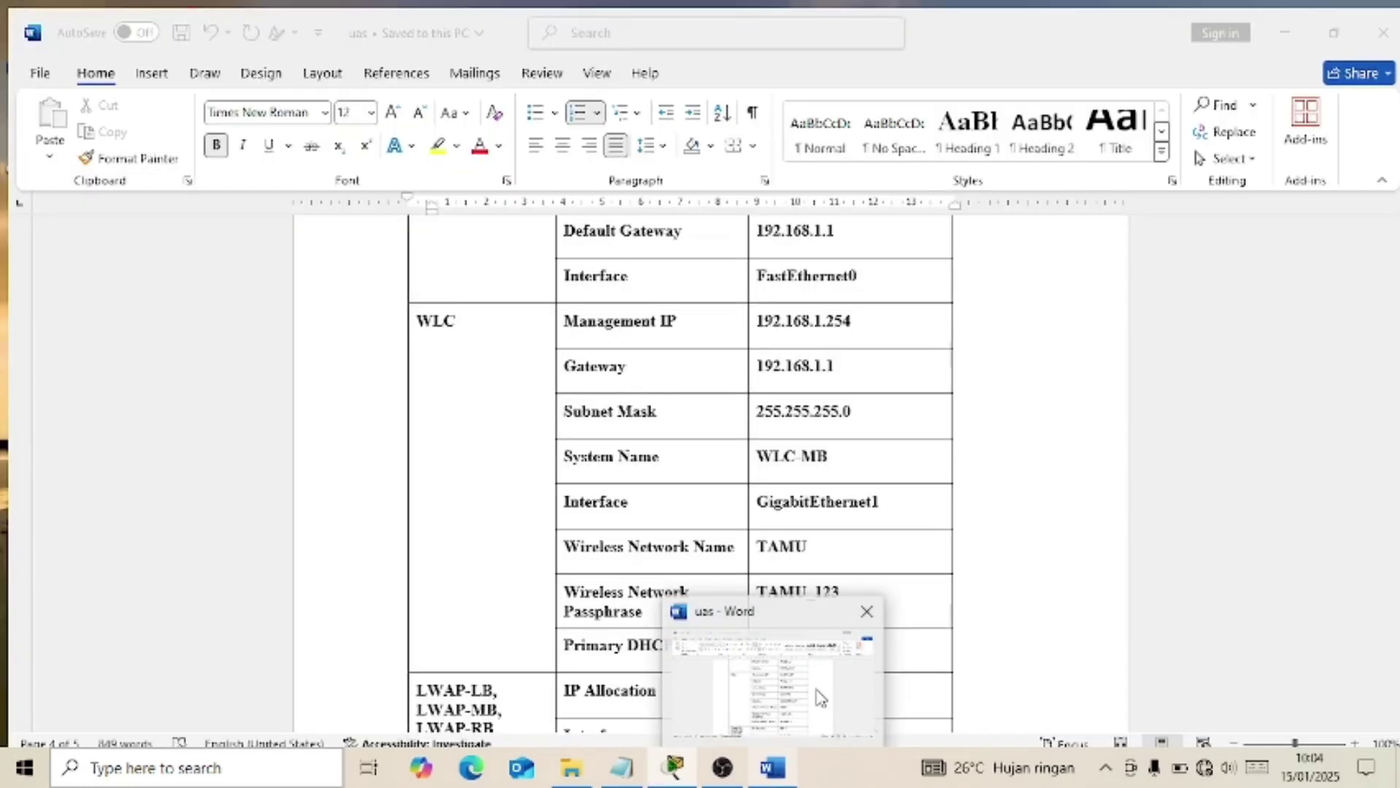
scroll(832, 533, up, 10)
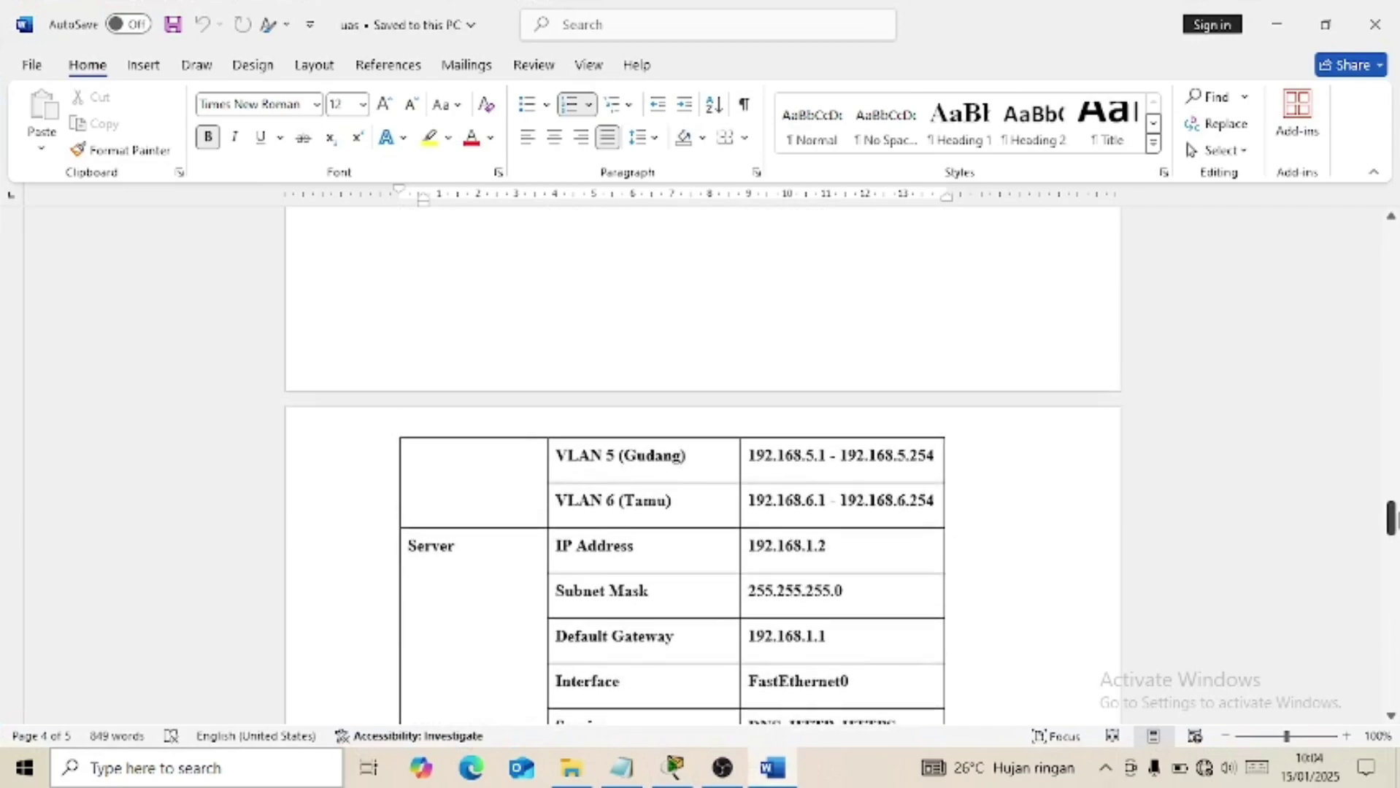
drag(1391, 515, 1392, 359)
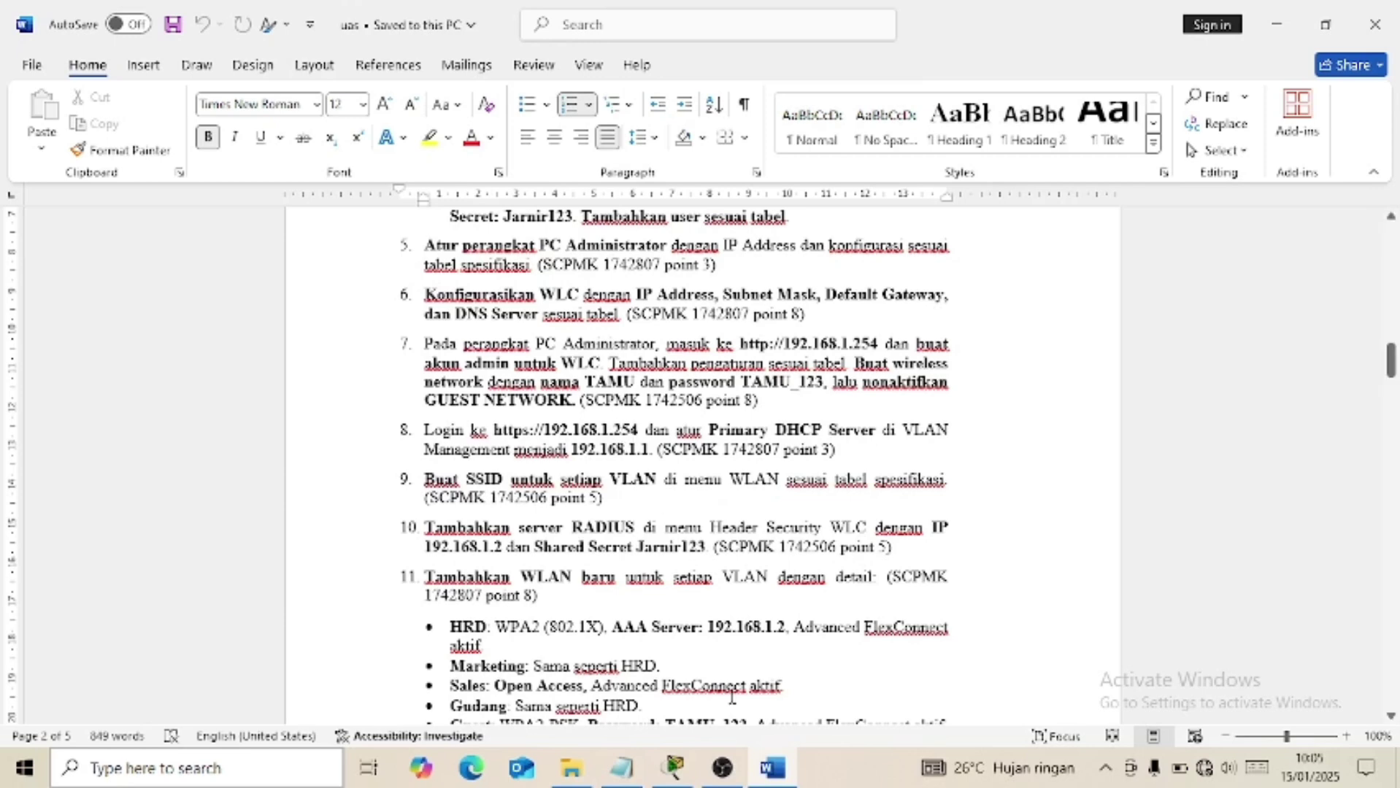
click(674, 768)
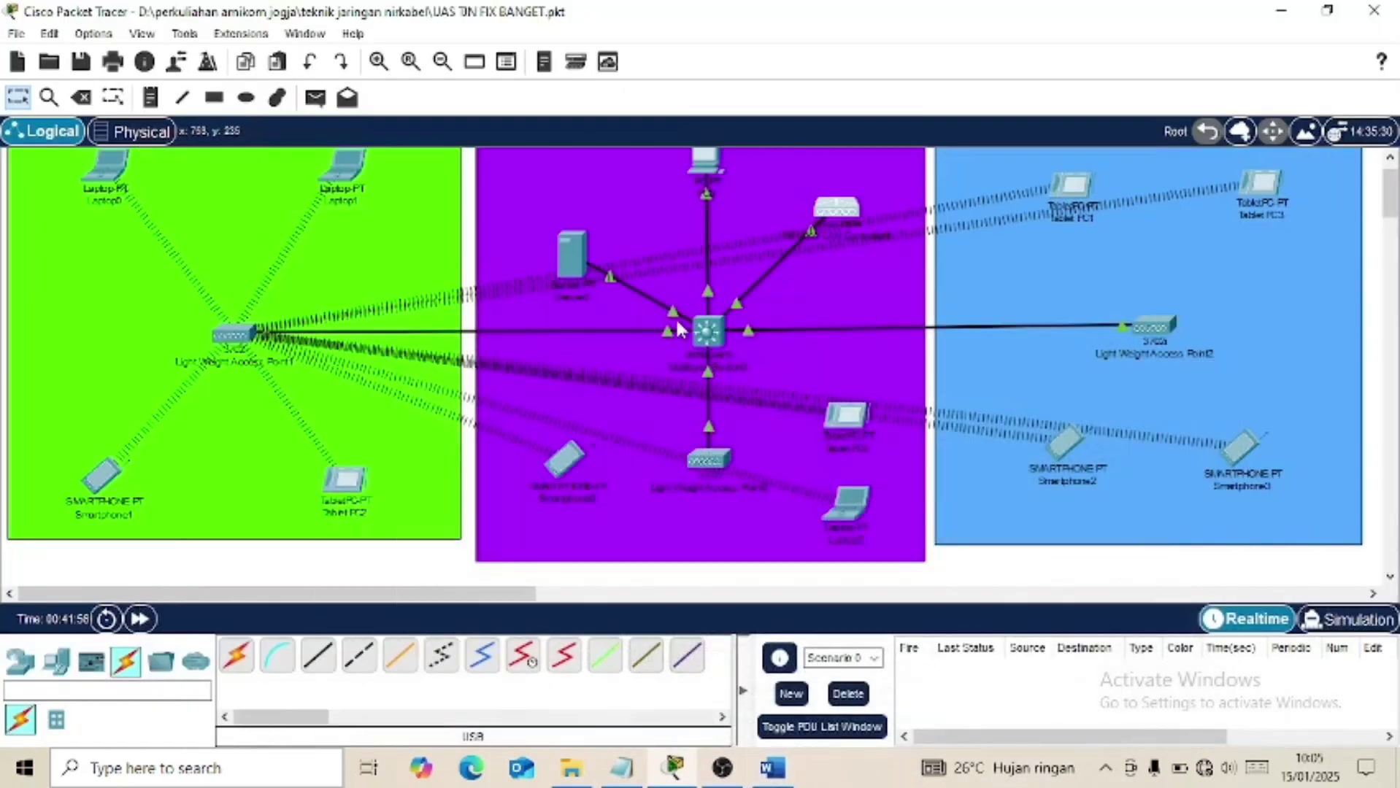
Launch the Web Browser from PC0's Desktop applications.
scroll(700, 328, up, 1)
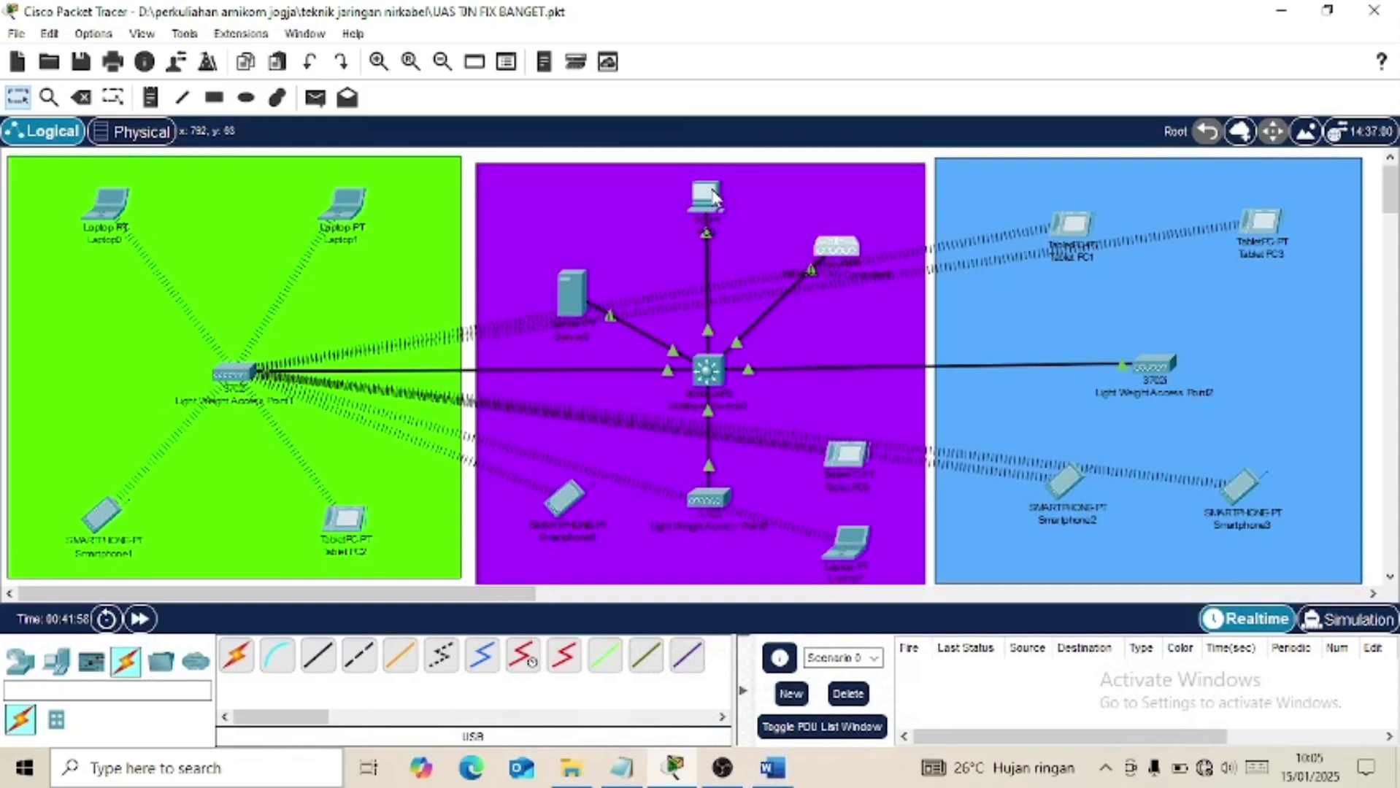
click(706, 196)
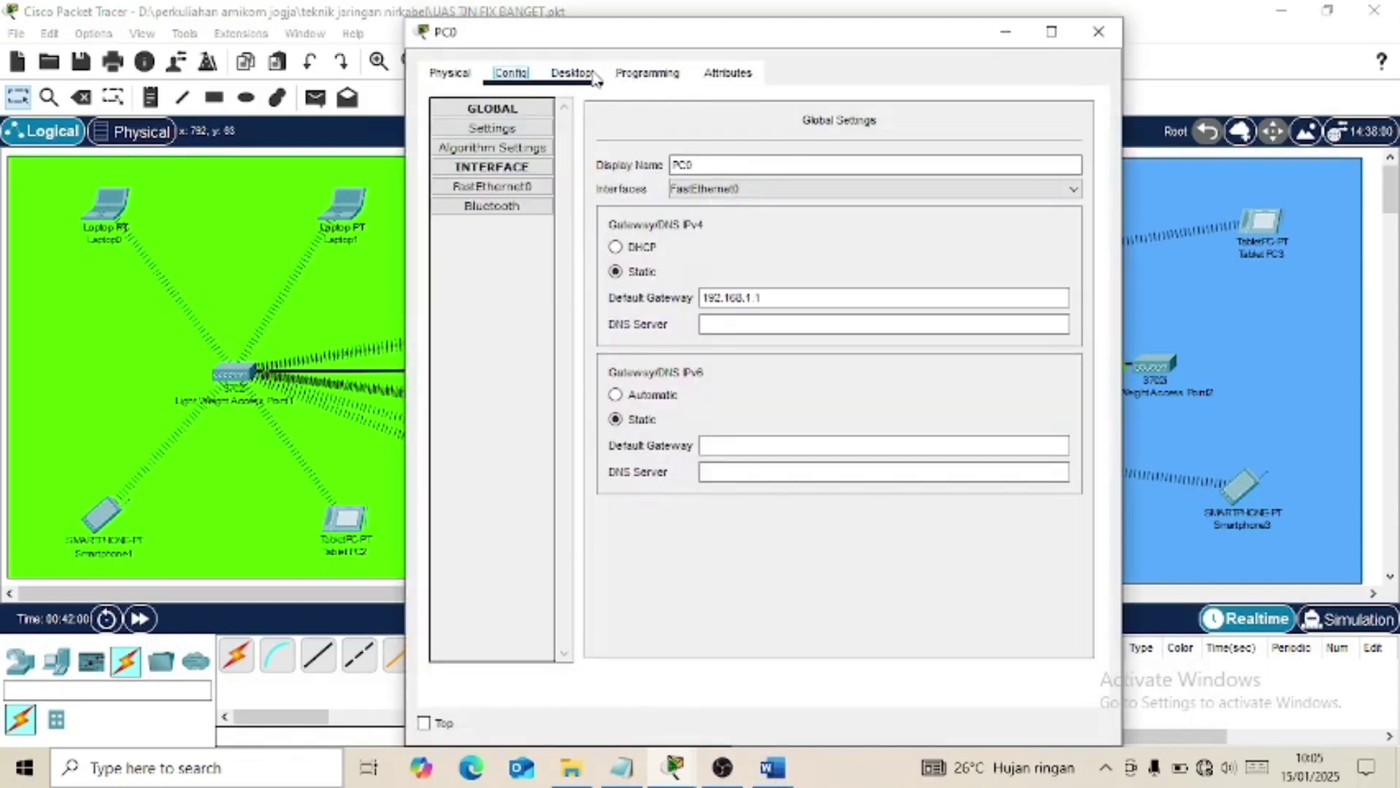
click(573, 73)
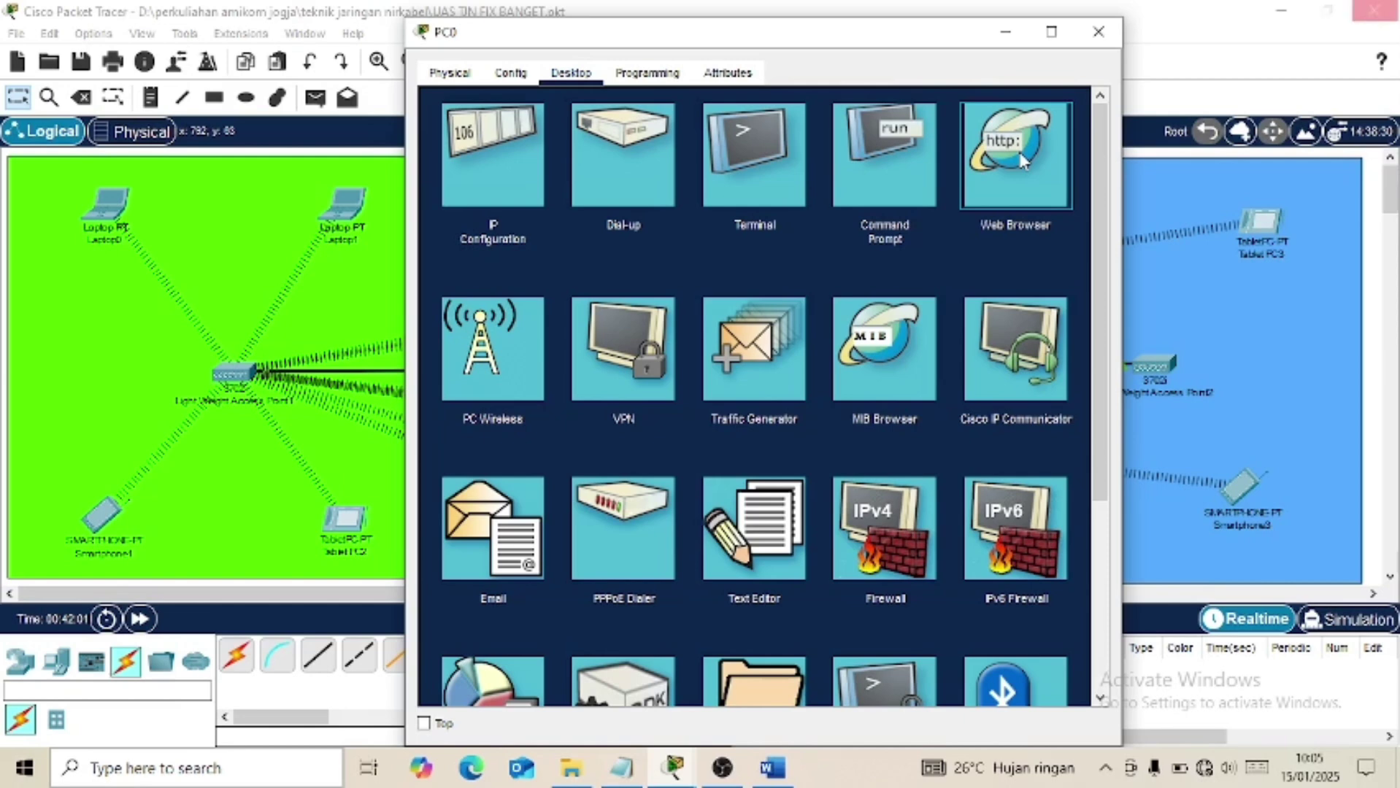
click(1022, 161)
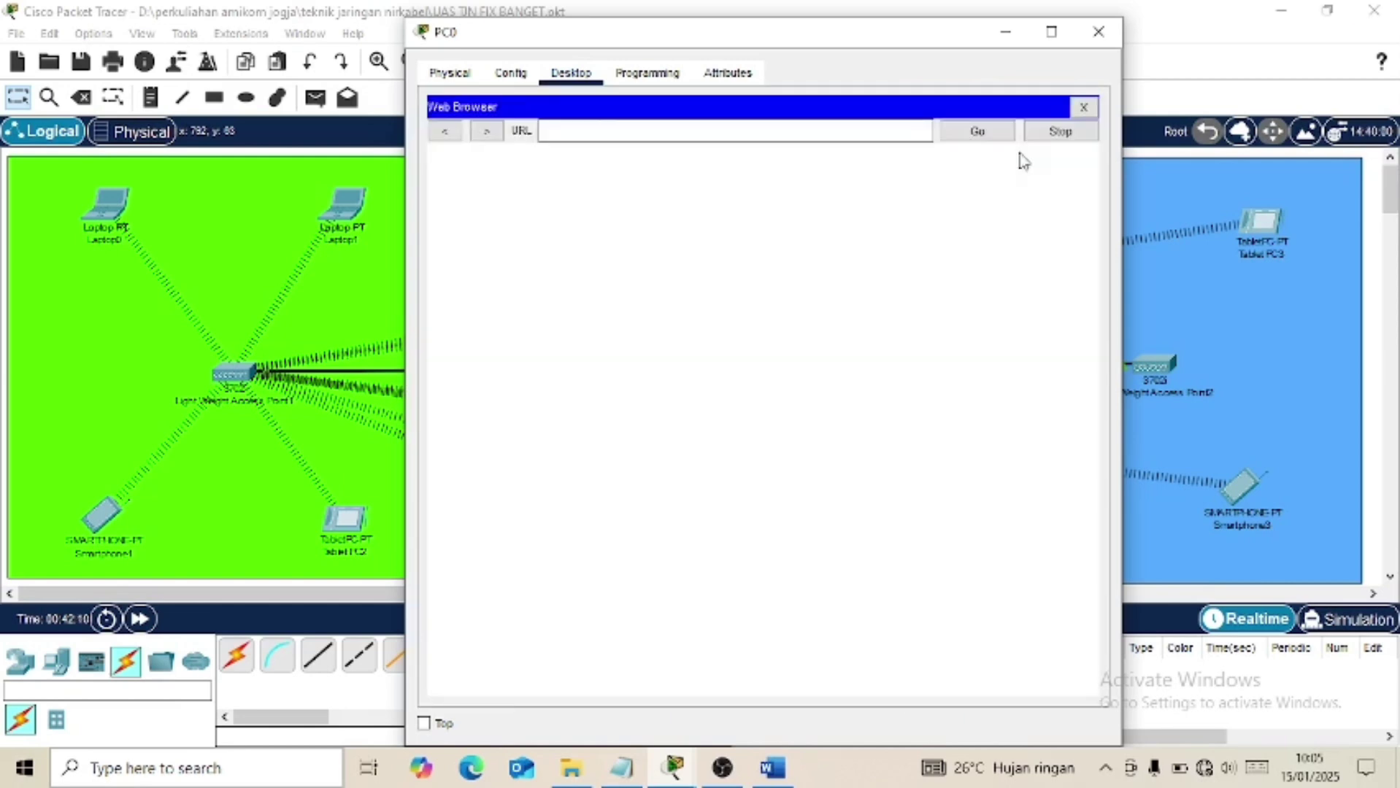
click(854, 132)
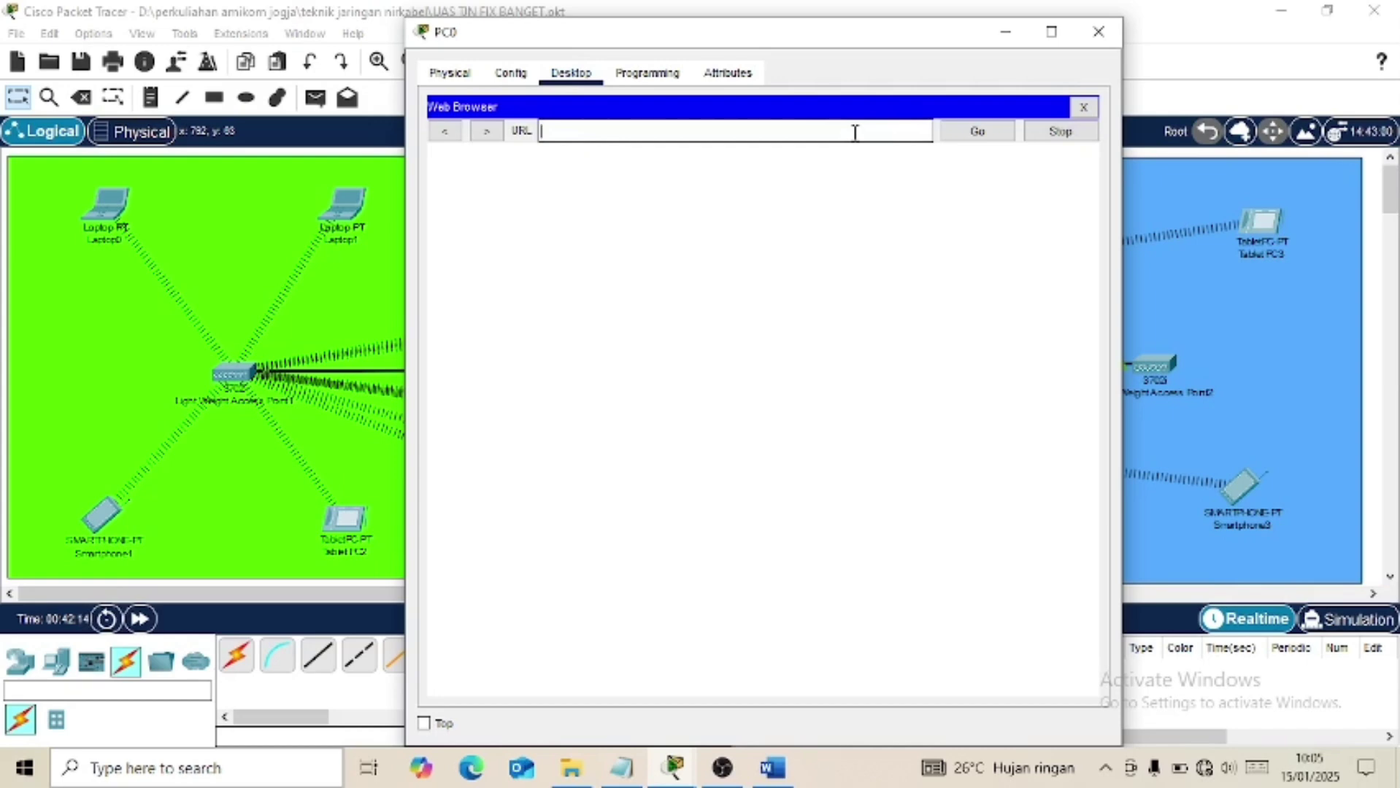
text(192.168.1.254)
key(Return)
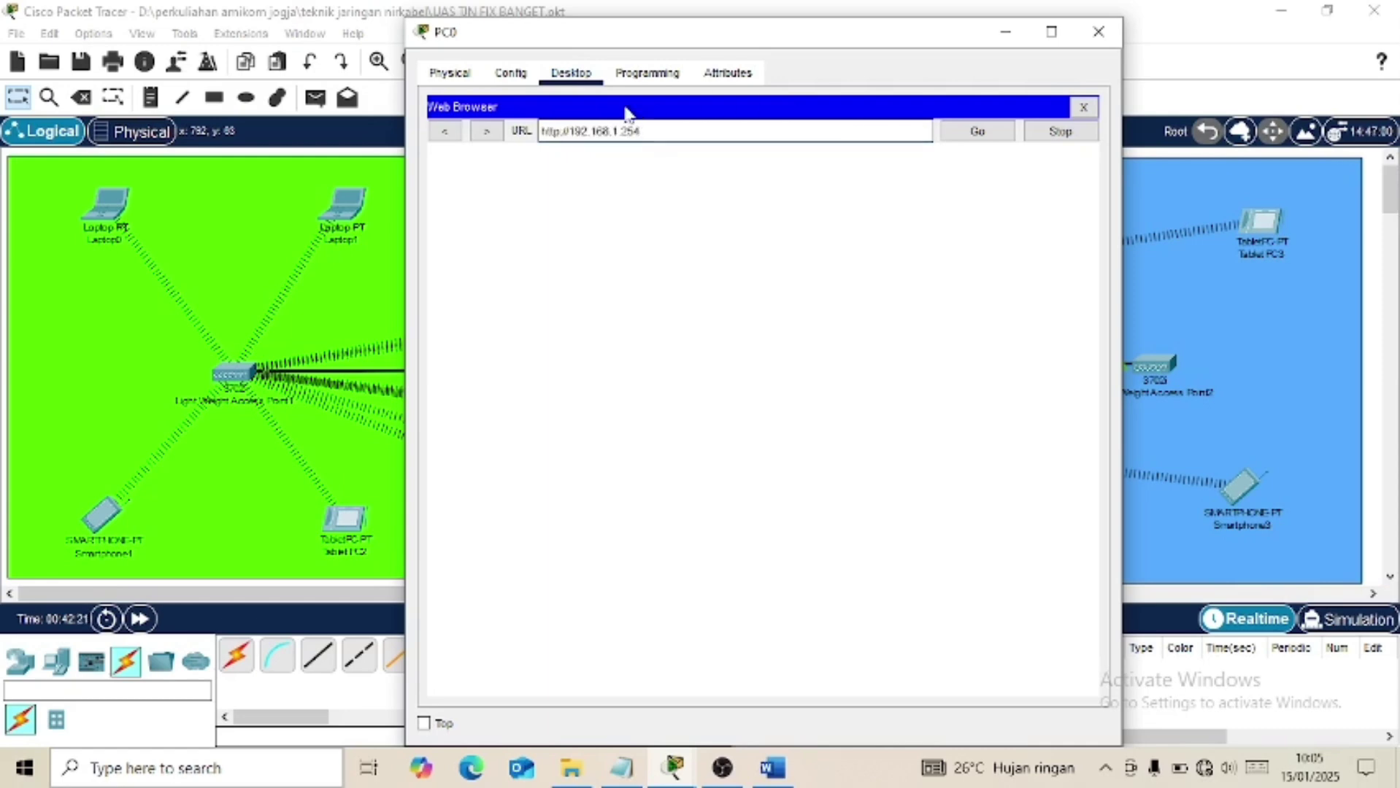
click(561, 134)
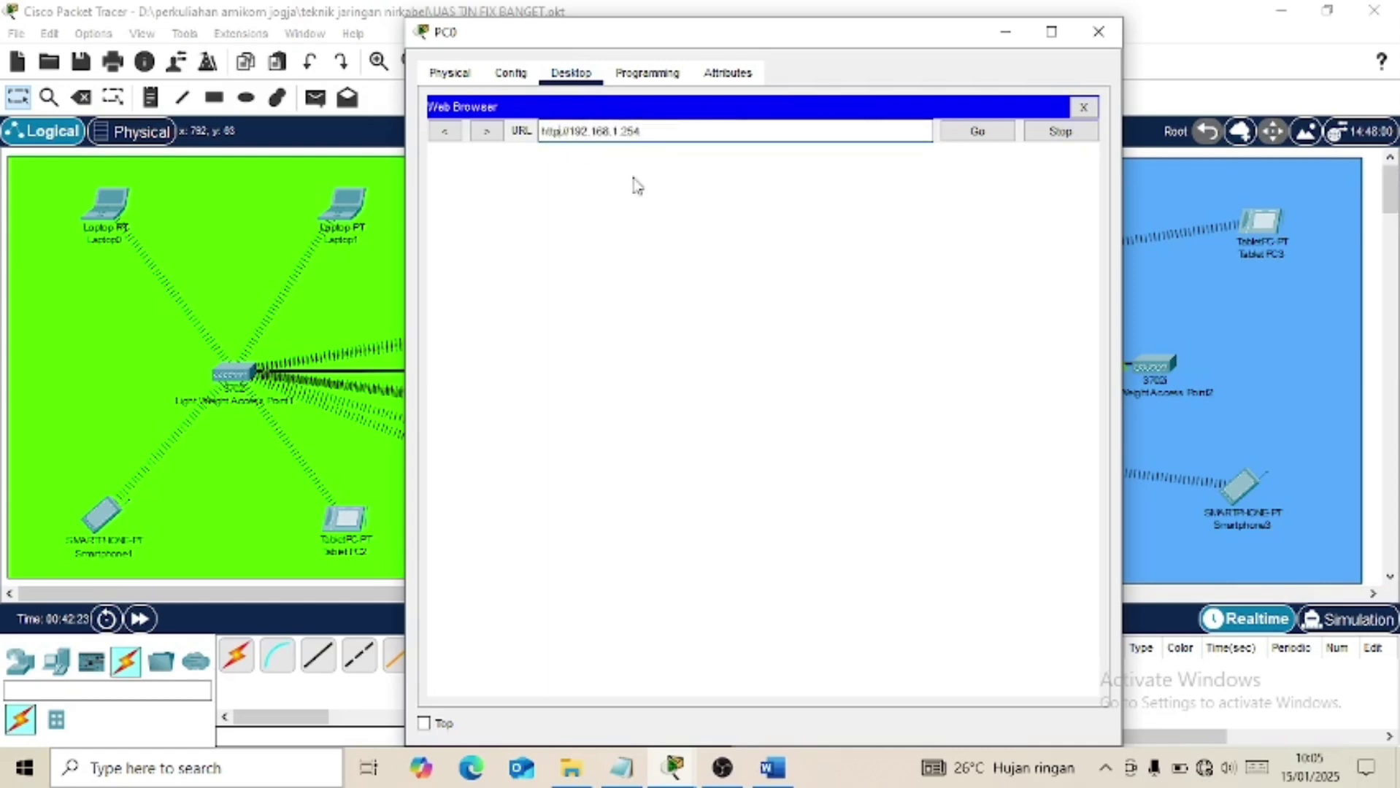
text(s)
click(1002, 136)
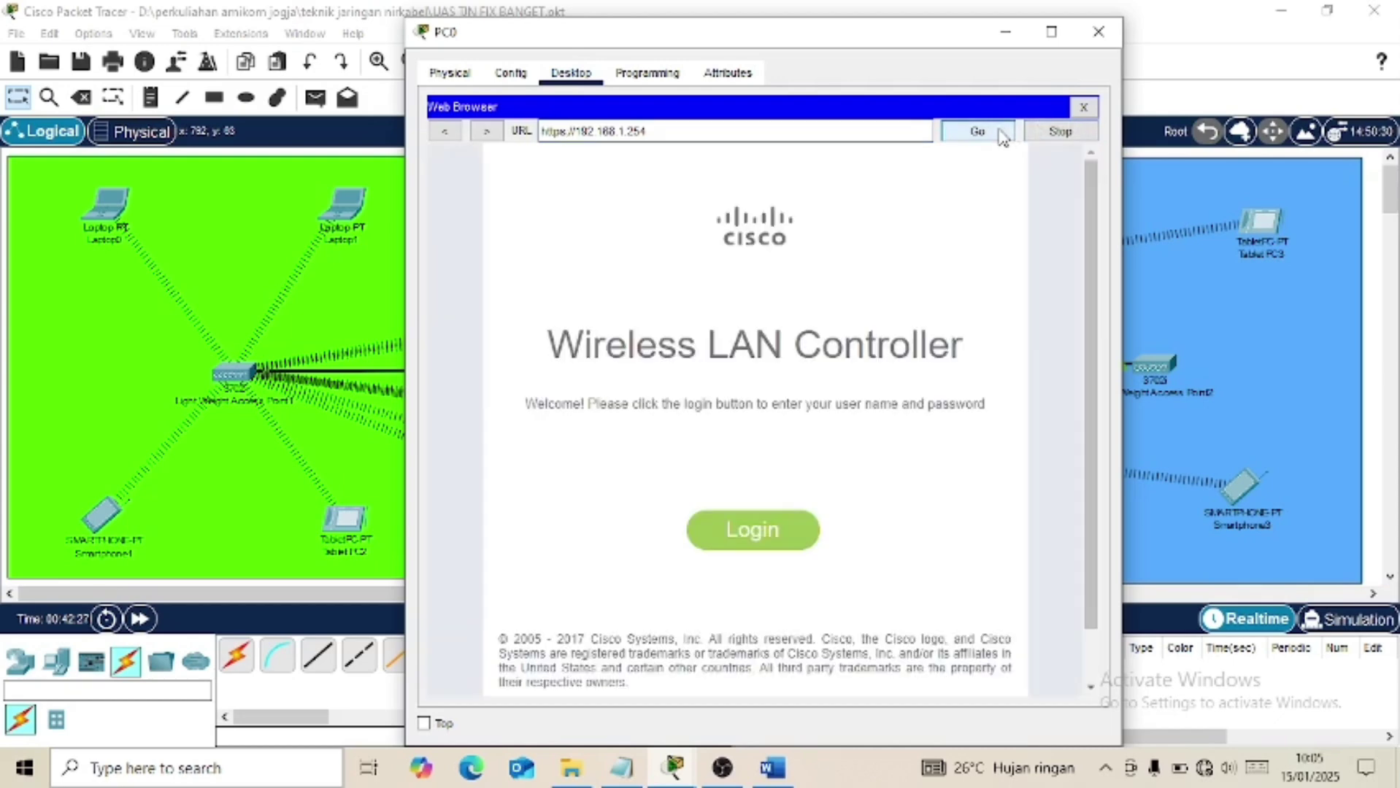
Try logging in to the controller with the admin account and dismiss the invalid-credentials error.
click(752, 530)
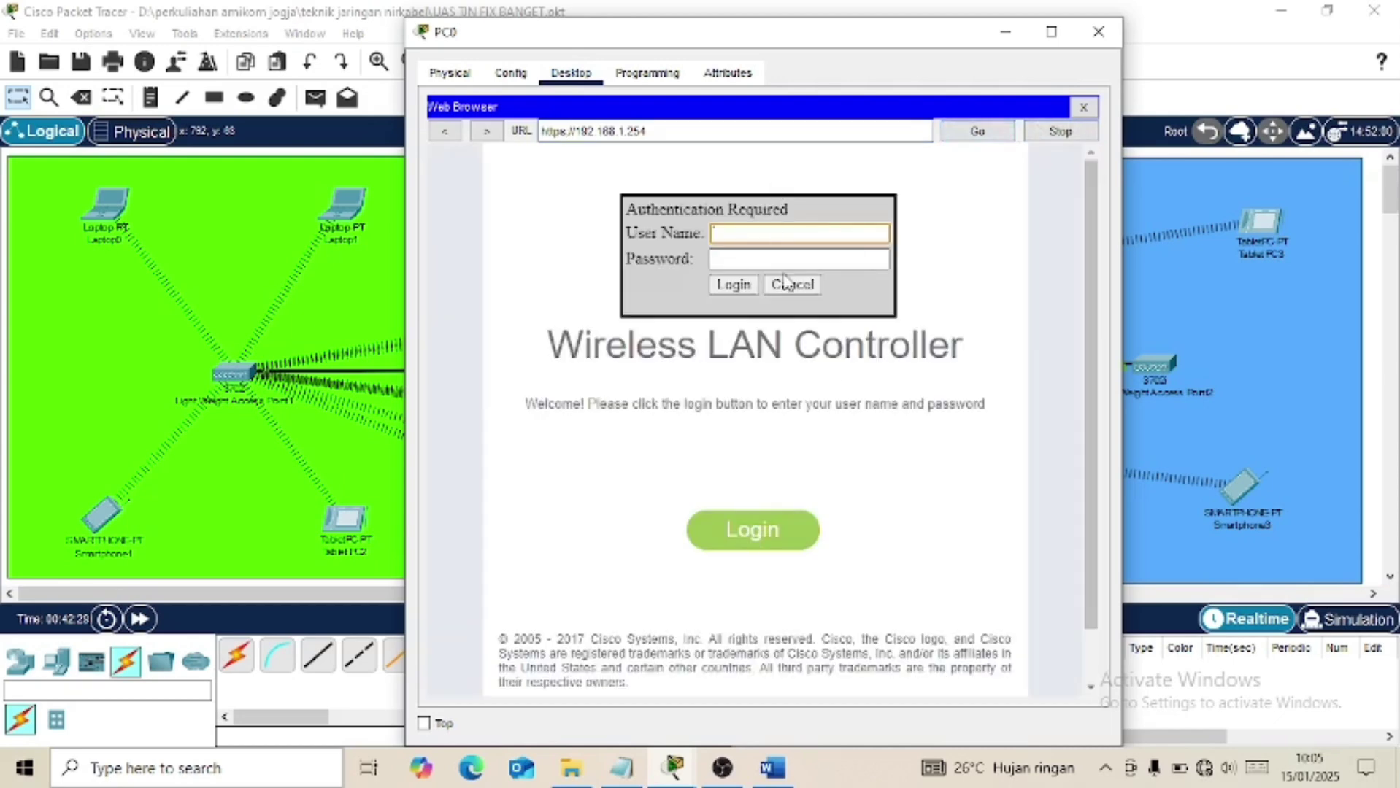
text(admin)
key(Tab)
text(ad)
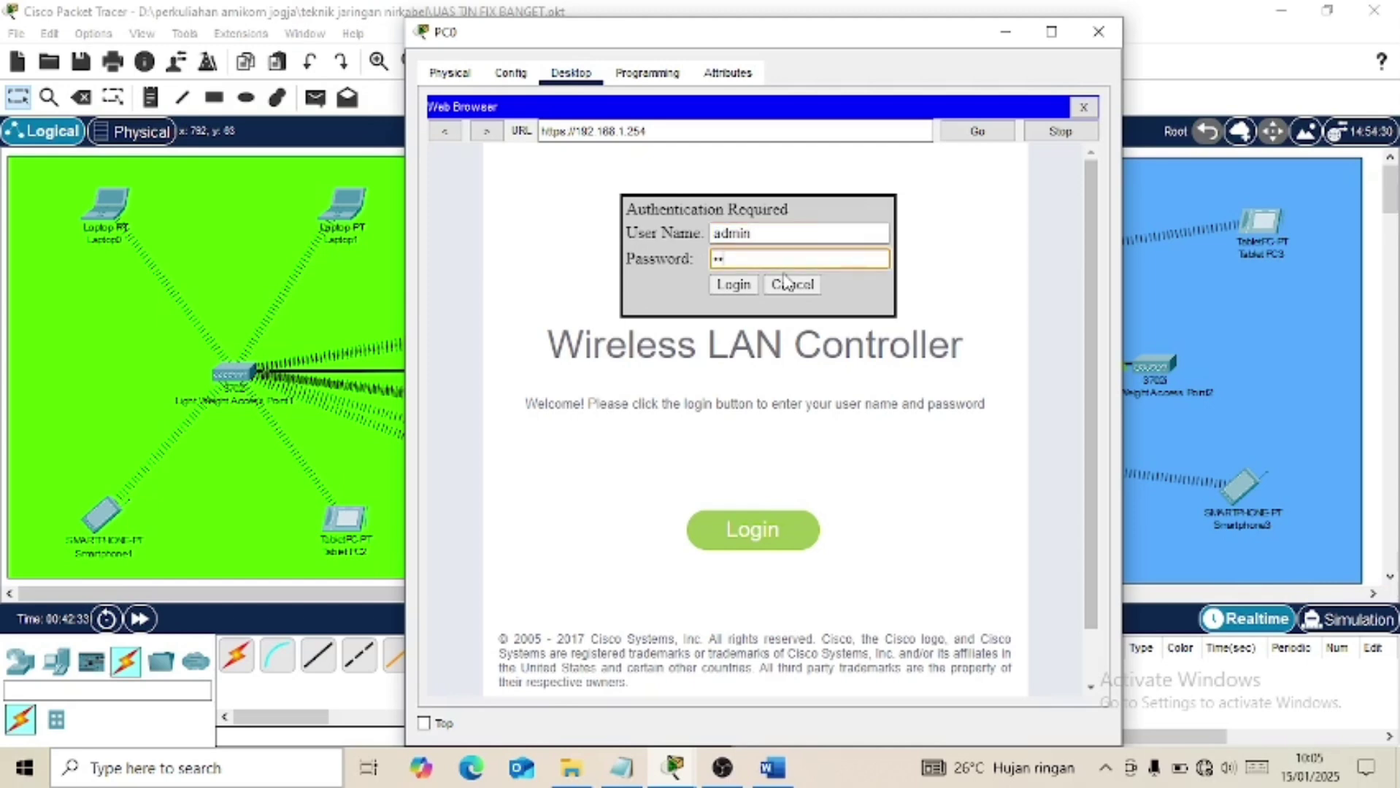
text(min123)
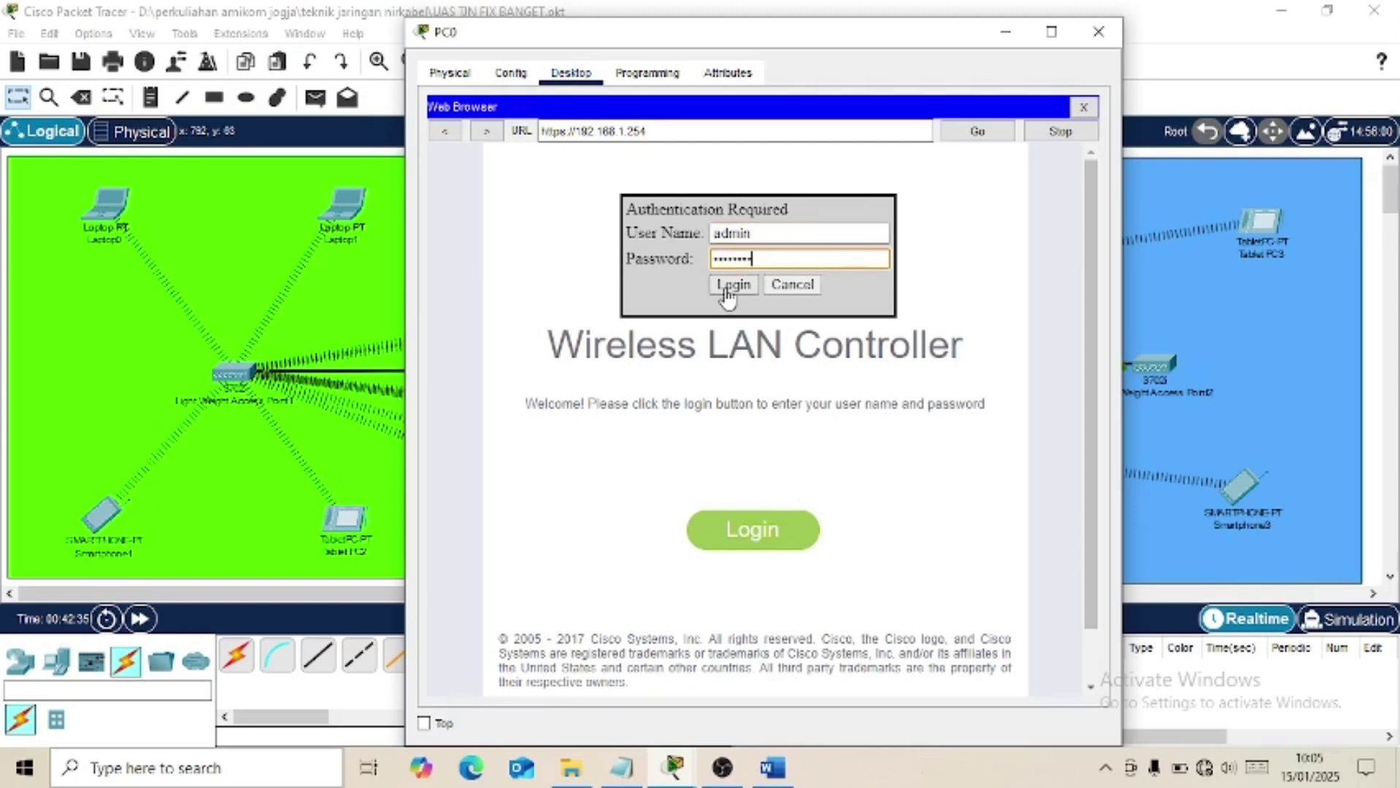
click(726, 291)
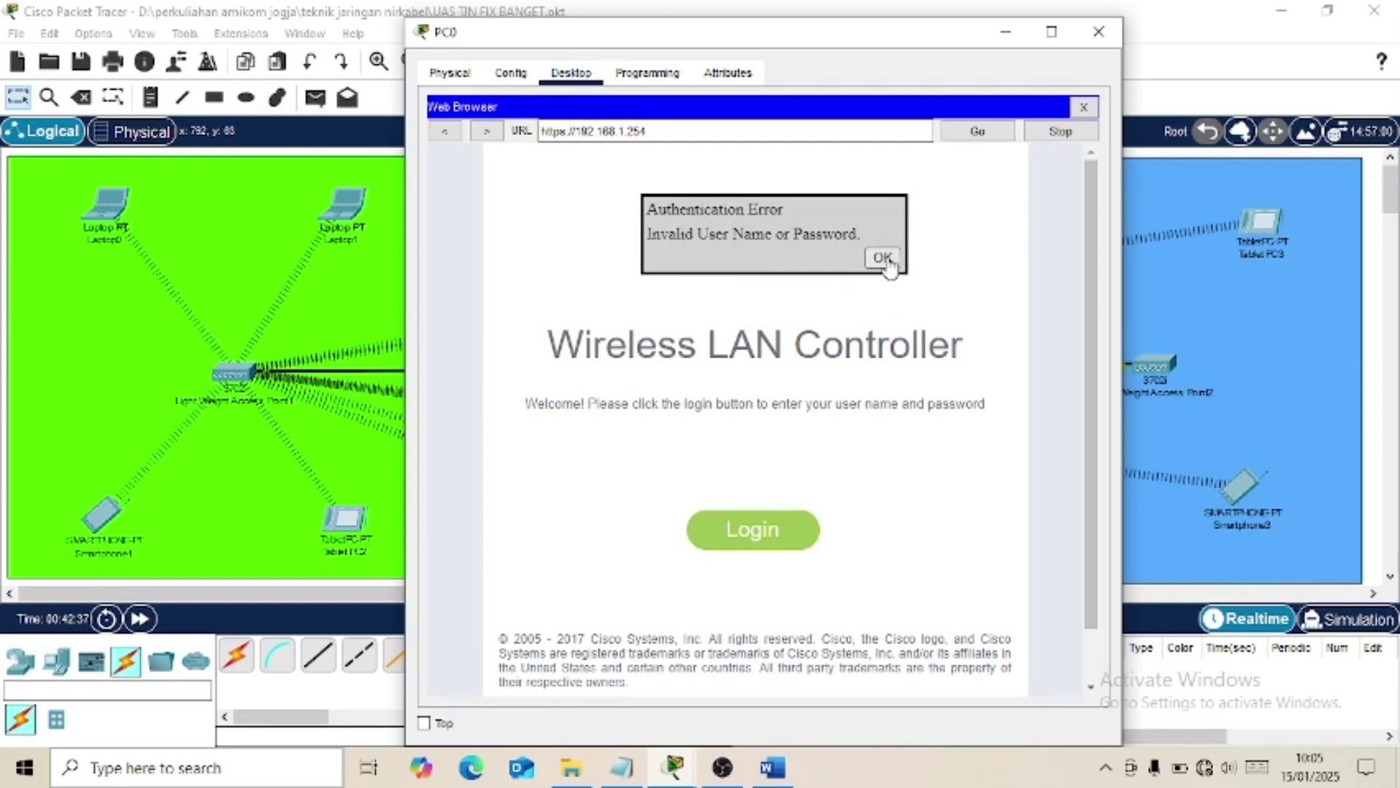
click(884, 259)
Log in again with corrected credentials and maximize PC0's window.
click(756, 533)
text(a)
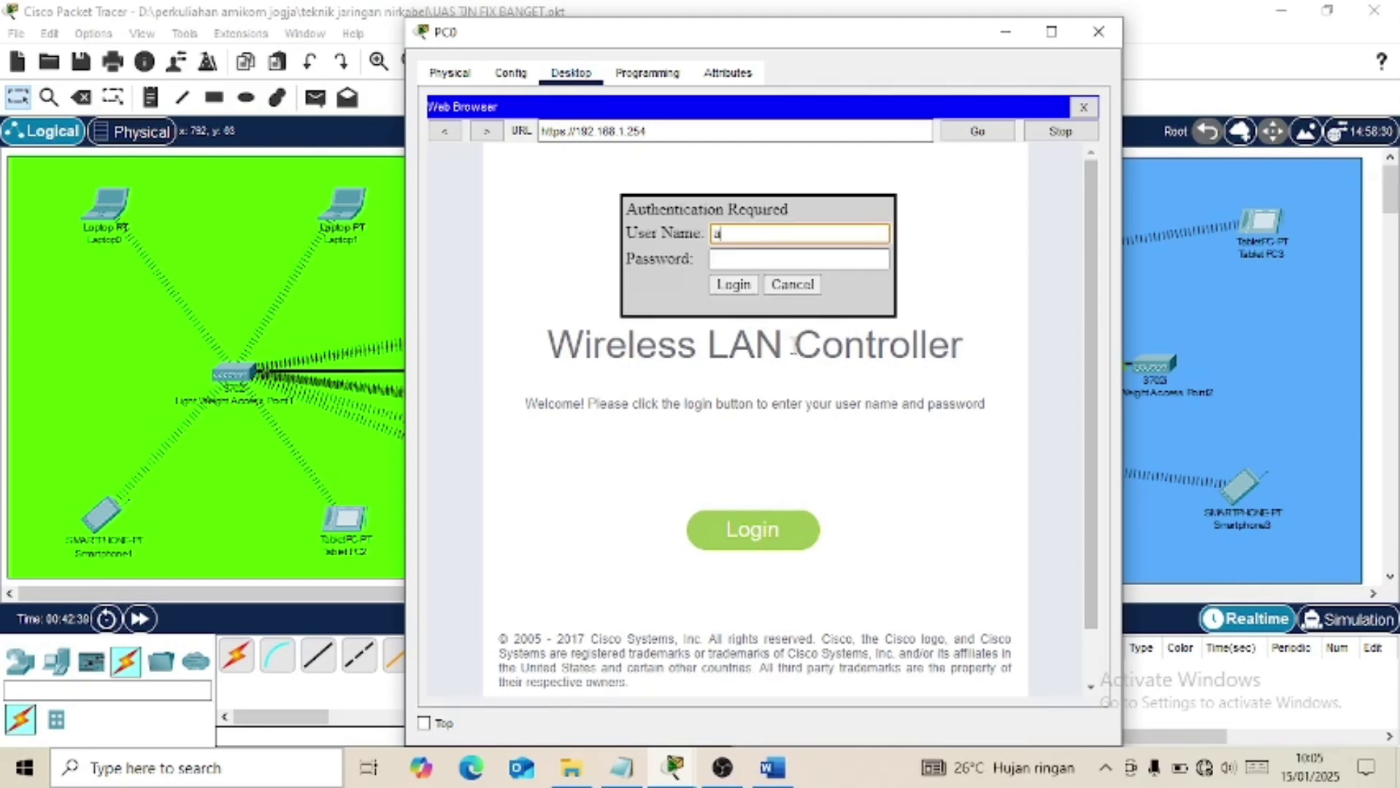
text(di)
text(in)
key(Tab)
text(admin)
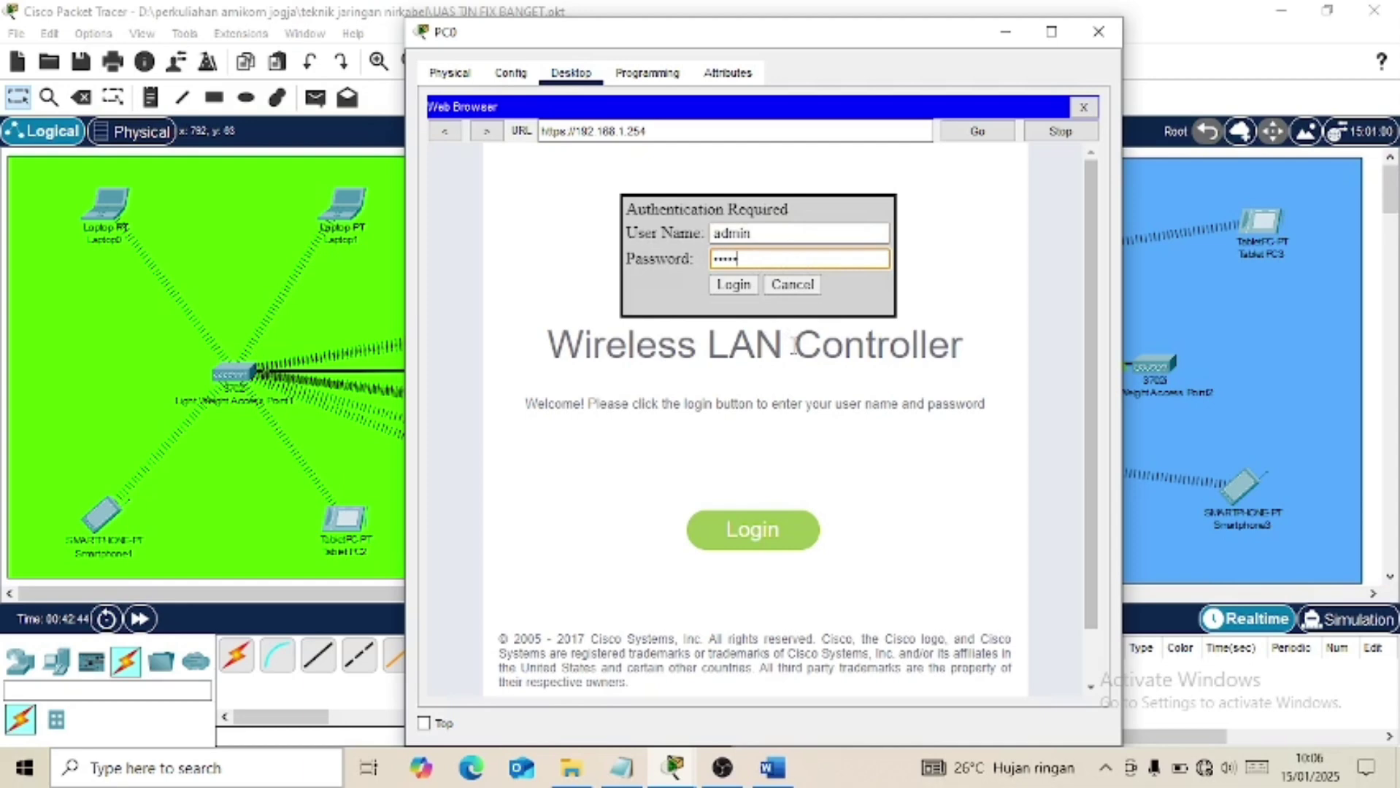
key(Return)
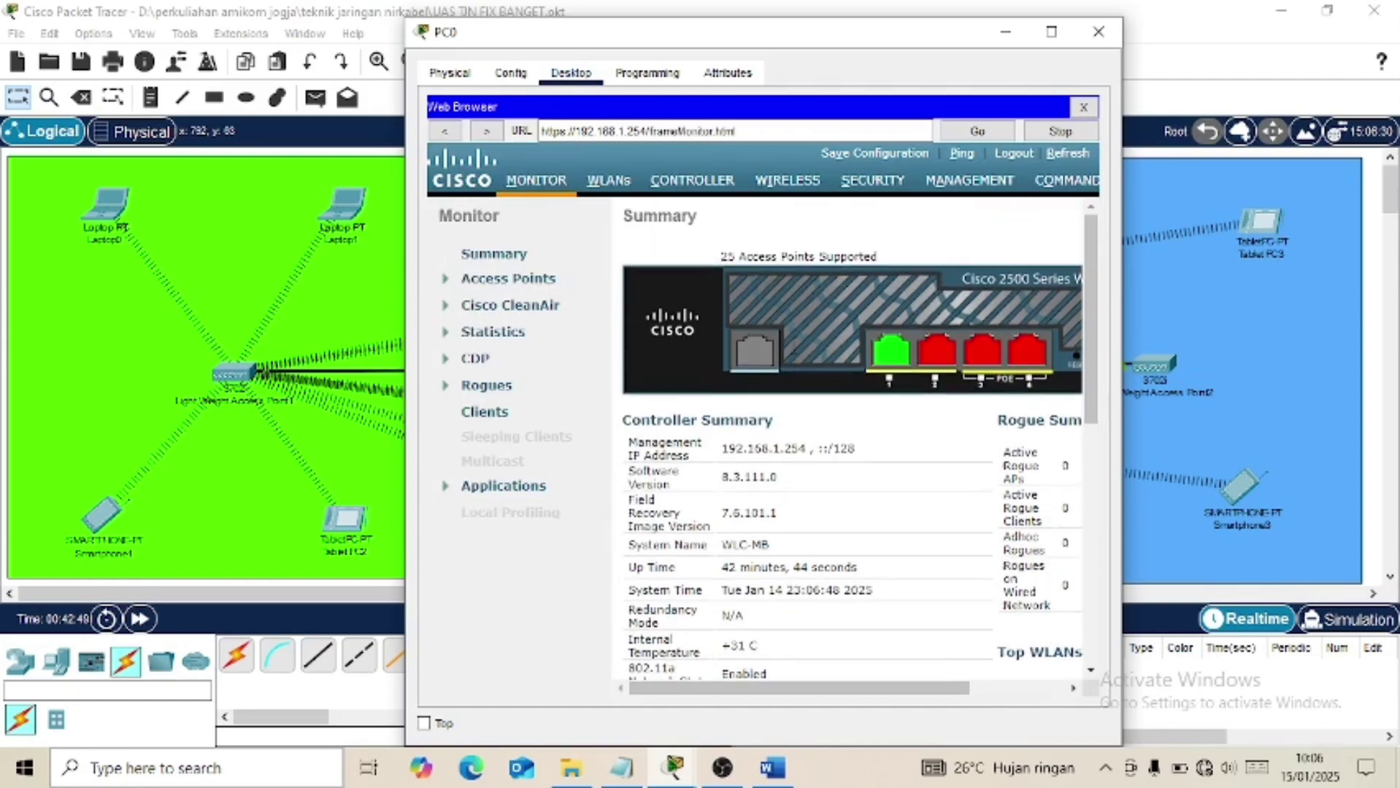
click(1051, 31)
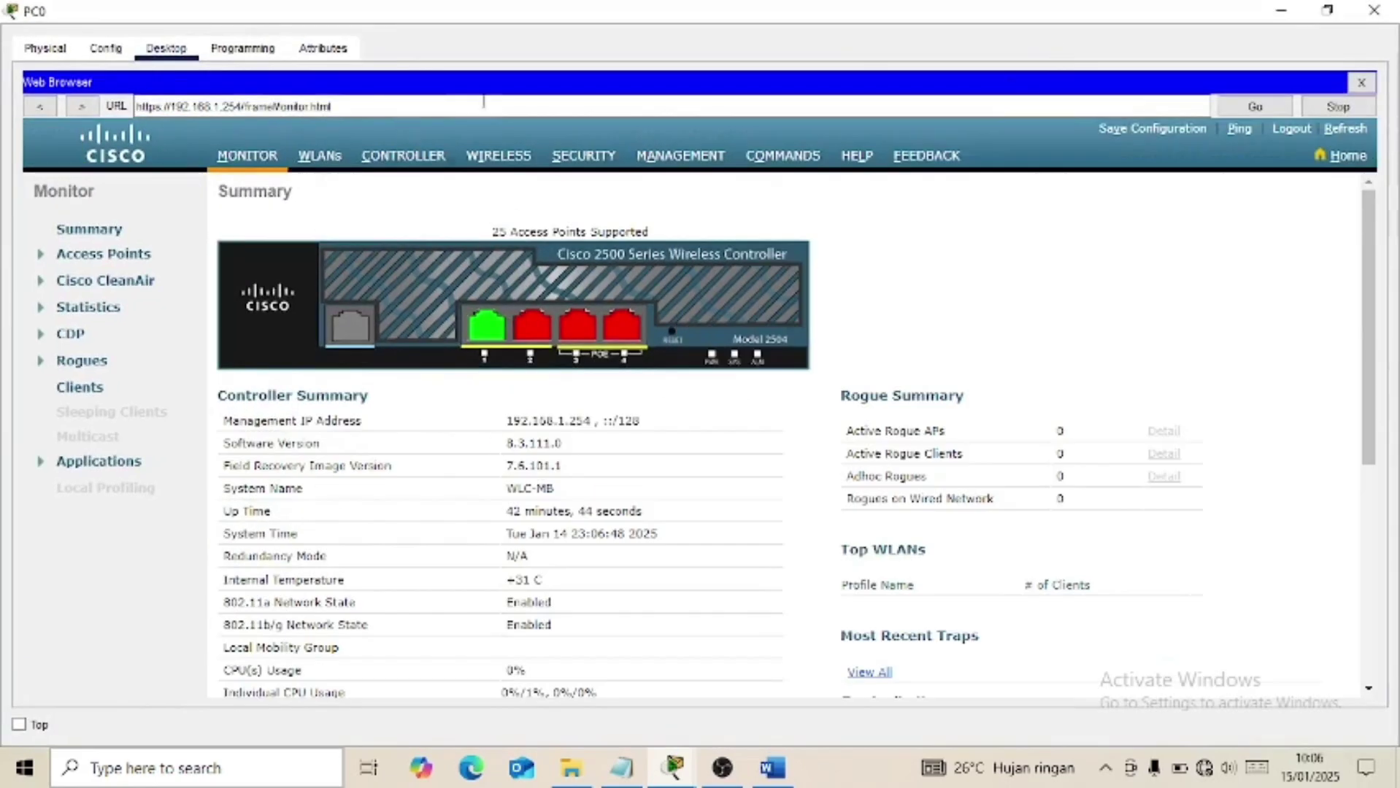
Check the Word task list, then open Controller > Interfaces in PC0's browser.
click(784, 783)
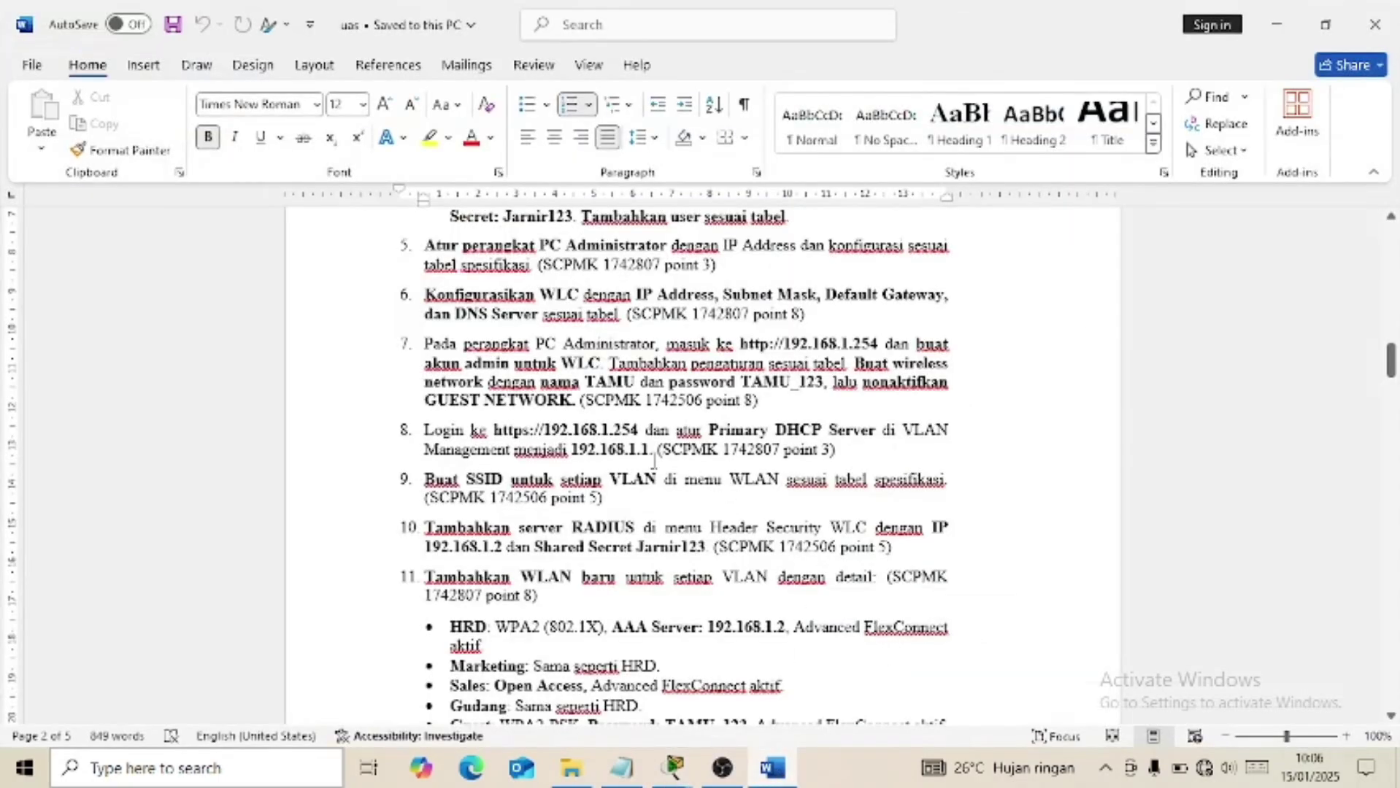
scroll(730, 420, down, 1)
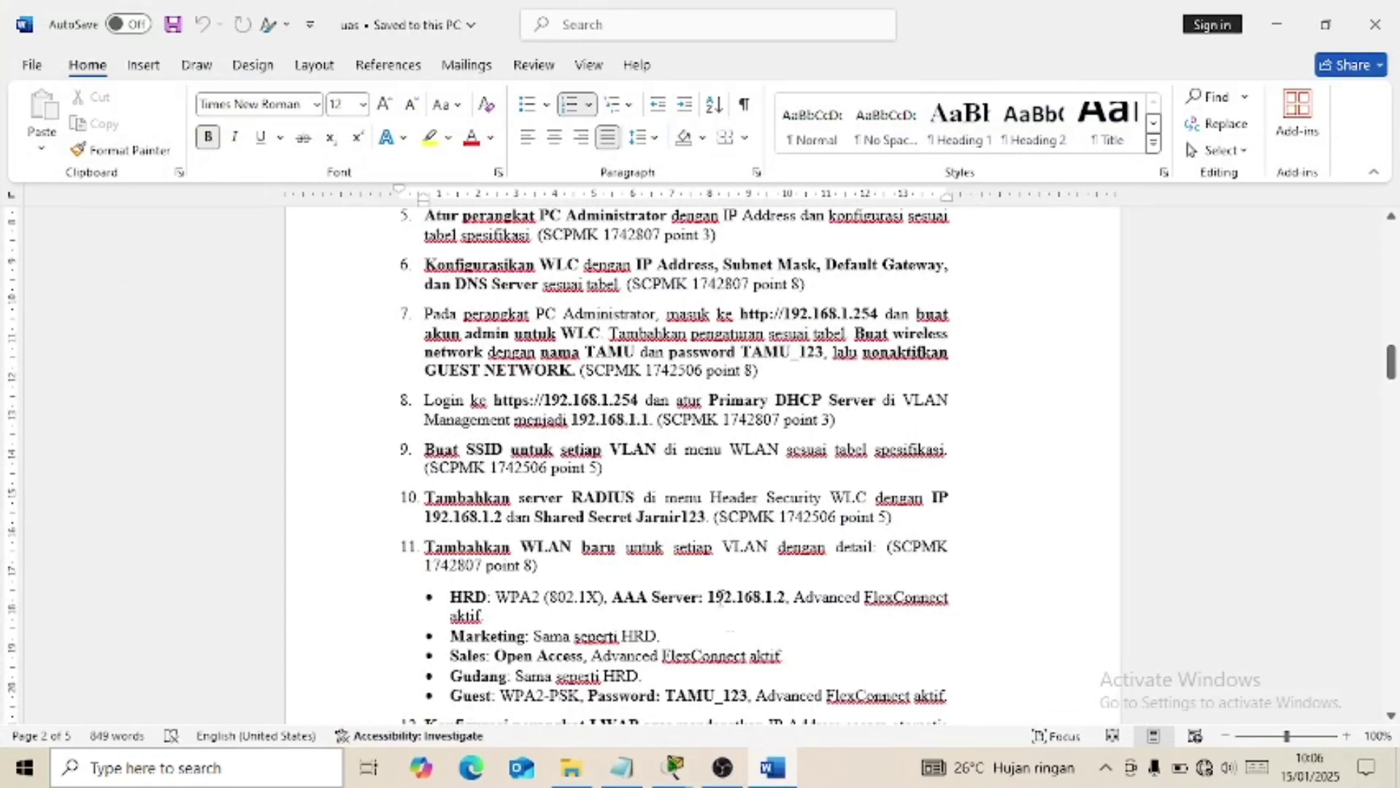
click(775, 779)
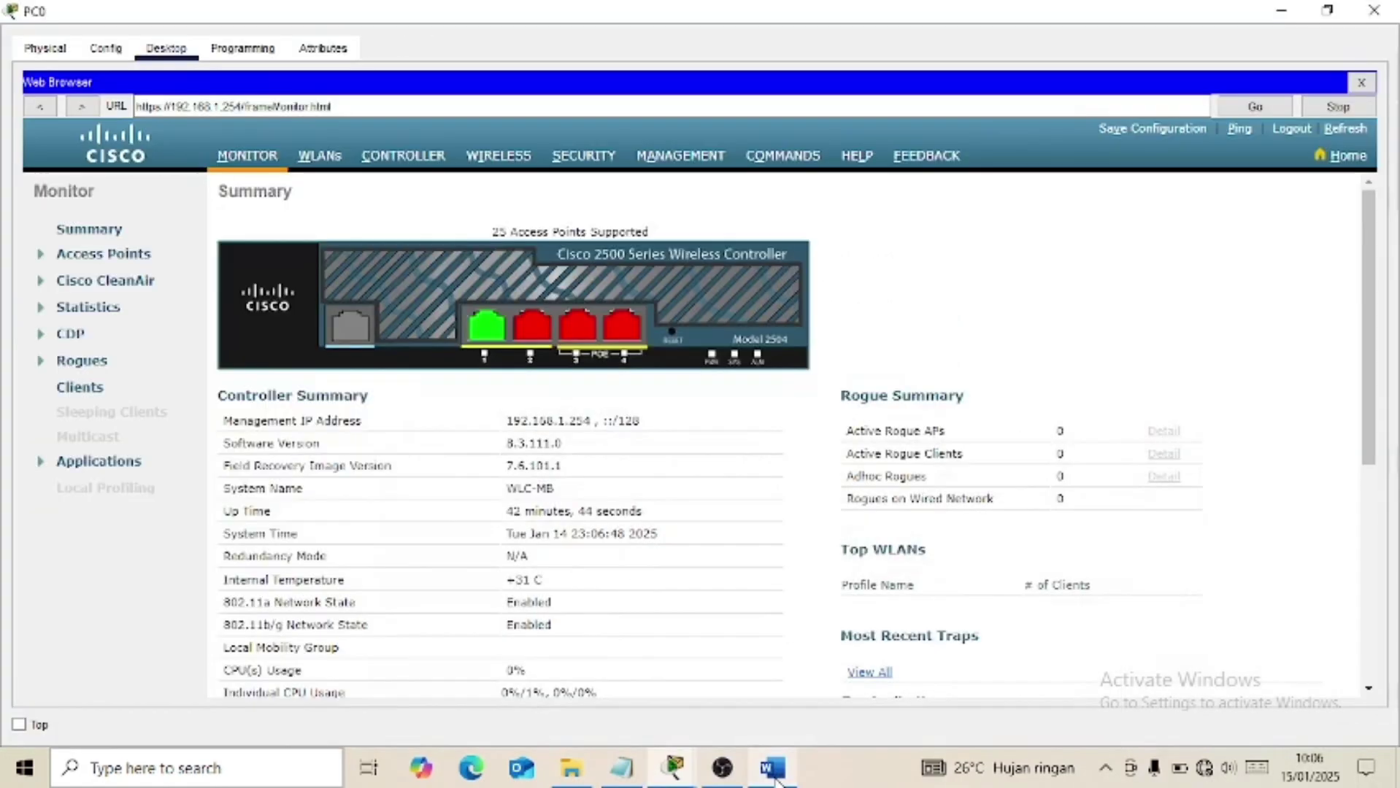
click(411, 168)
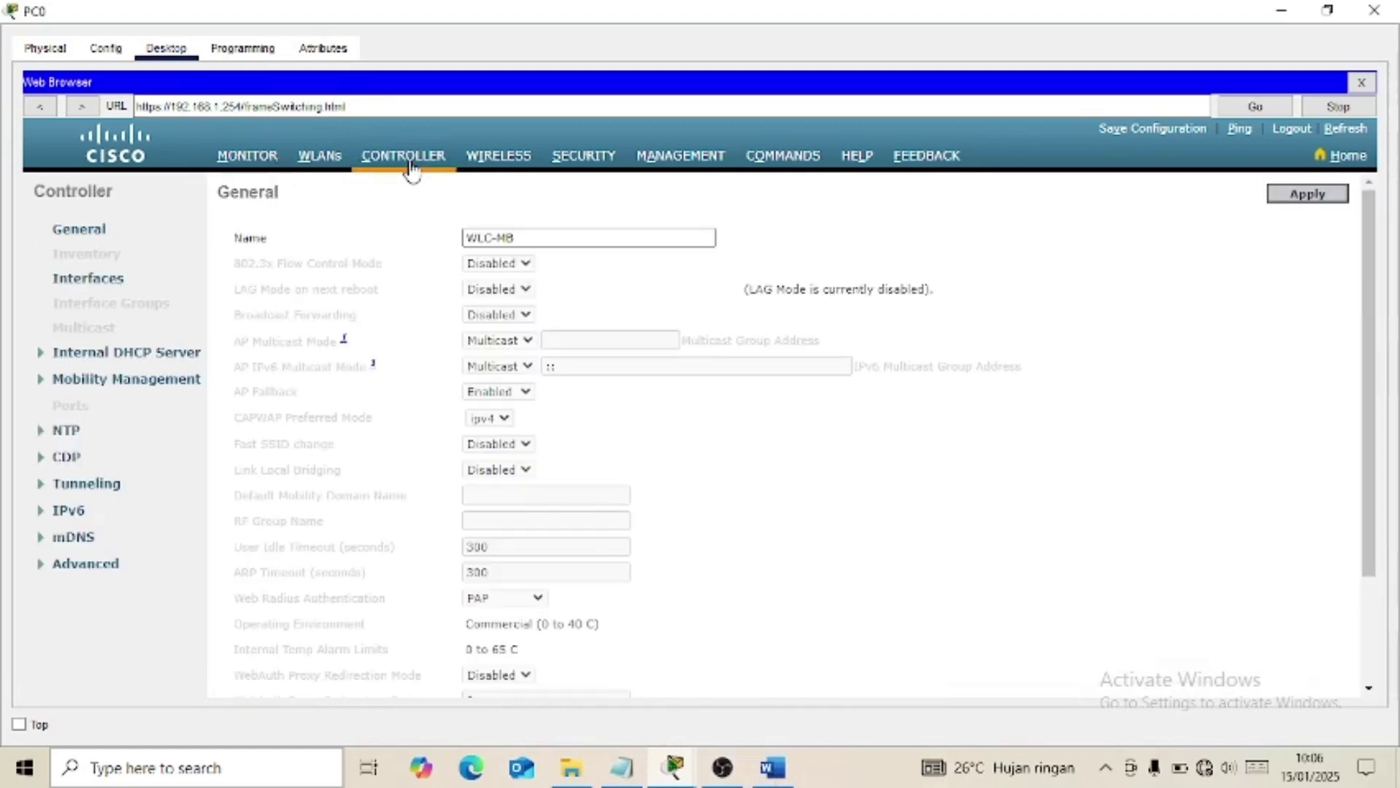
click(102, 285)
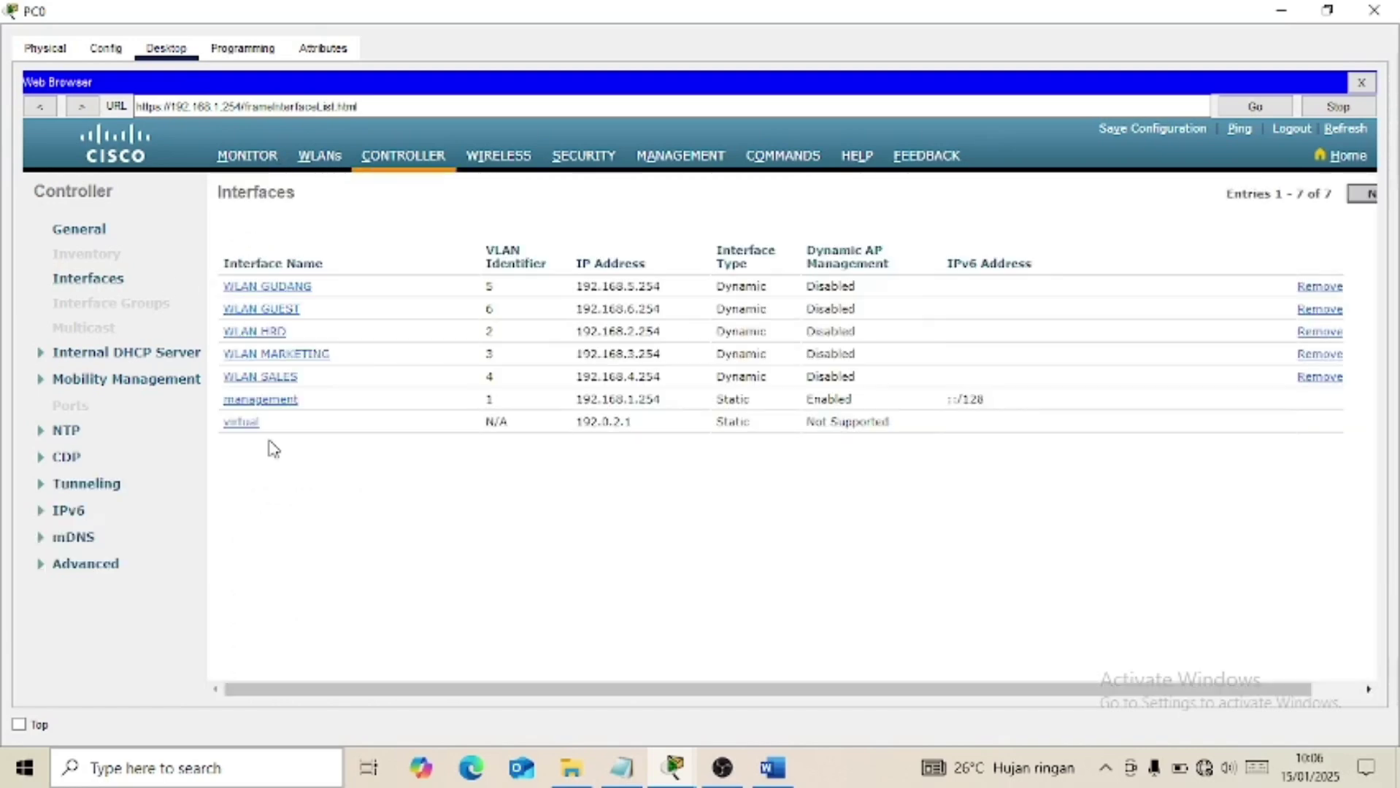
Inspect the management interface (VLAN 1, 192.168.1.254, DHCP server 192.168.1.1), then return to the list.
click(280, 405)
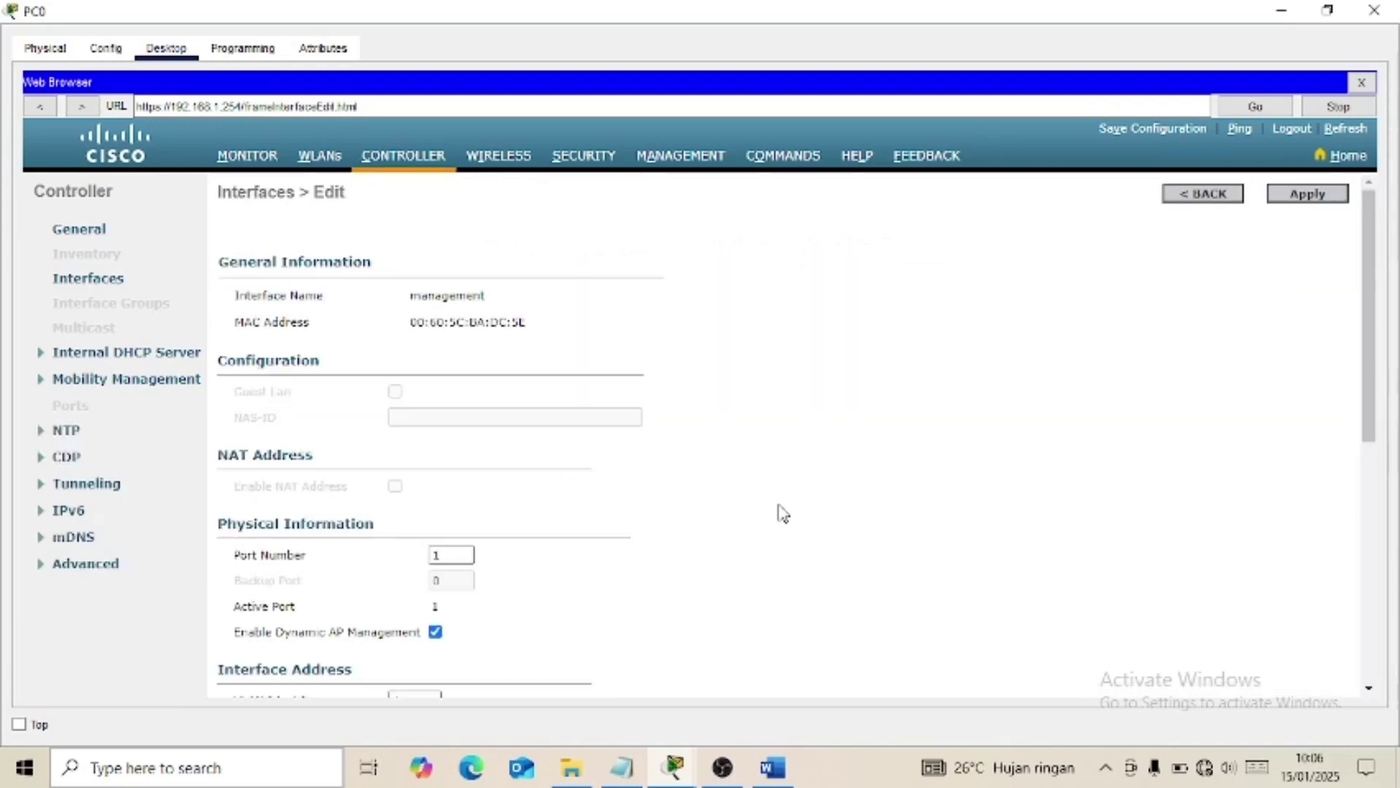
scroll(532, 578, down, 5)
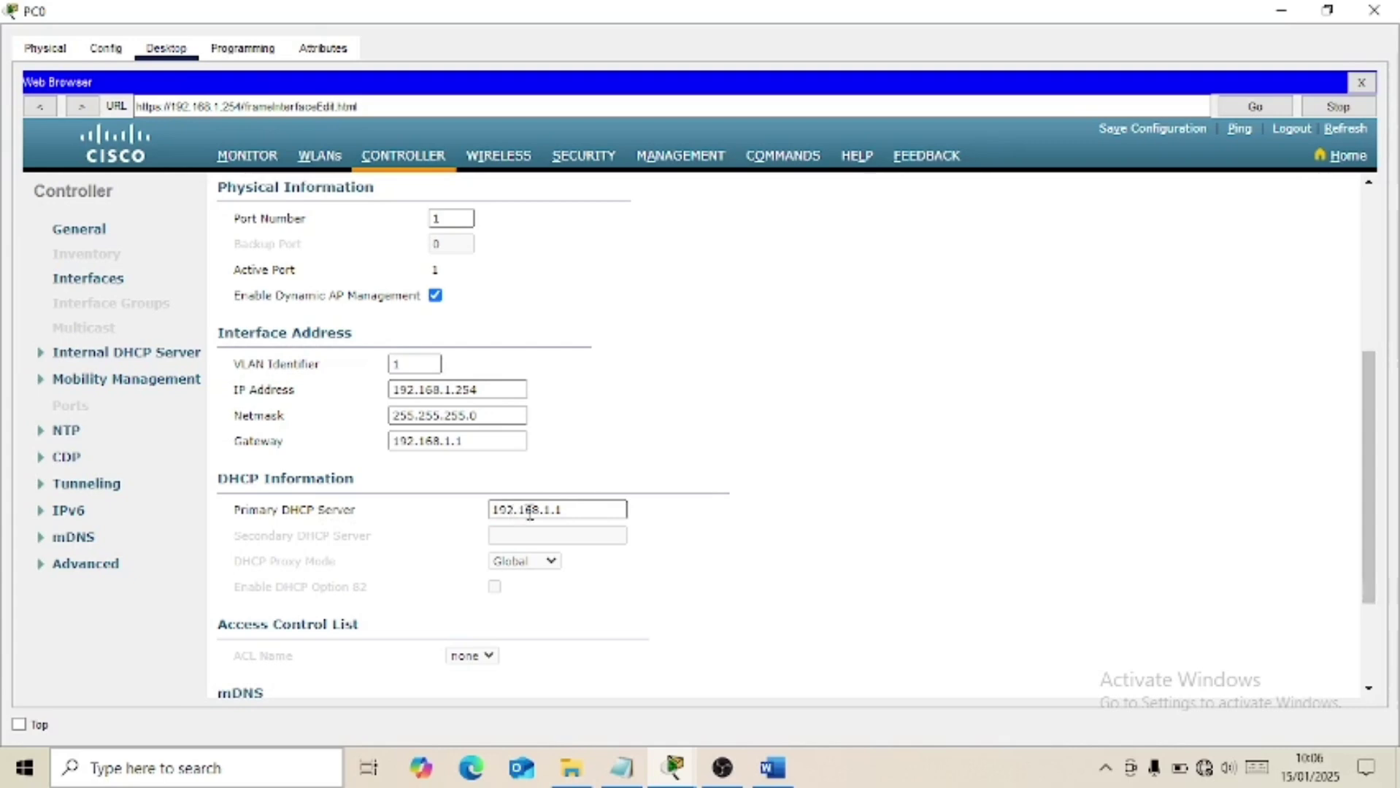
scroll(824, 429, up, 5)
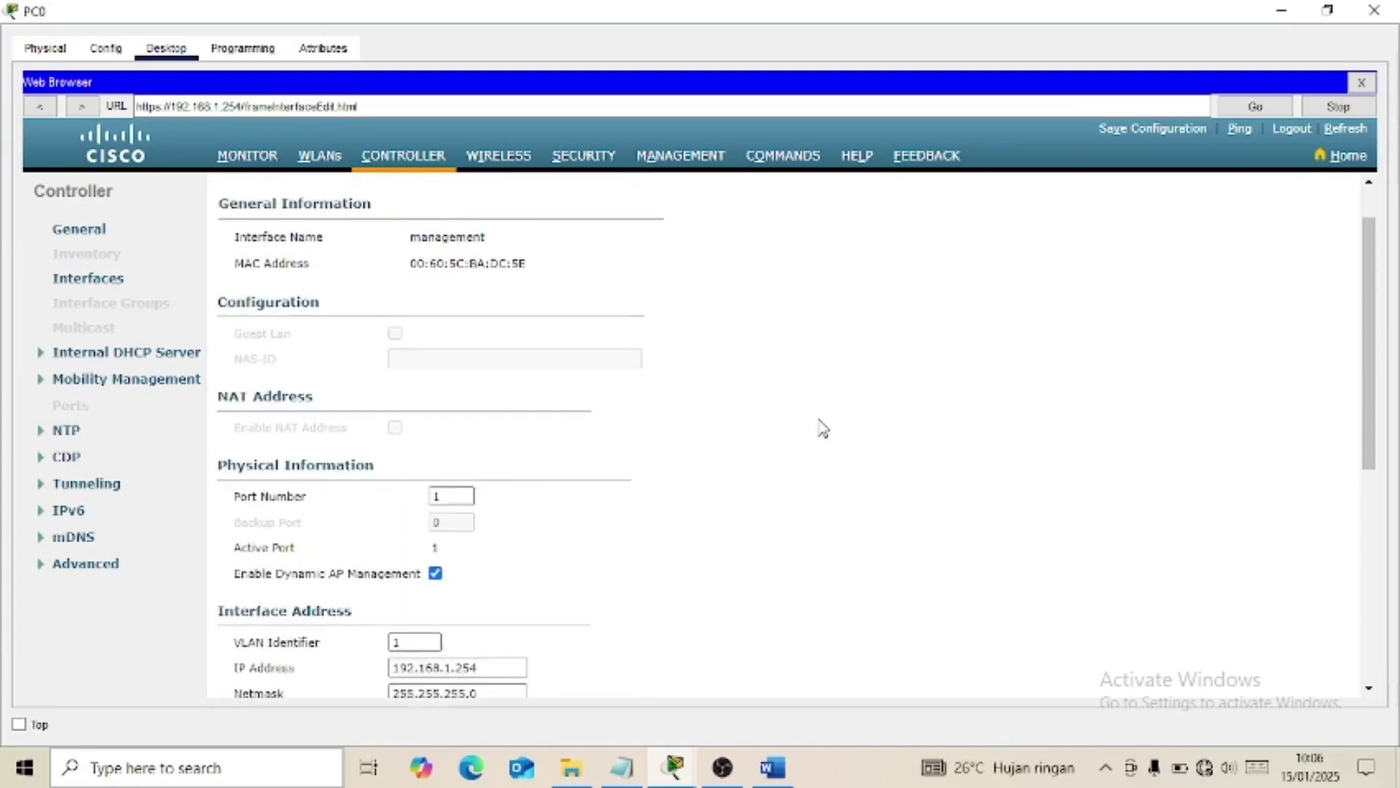
click(1184, 198)
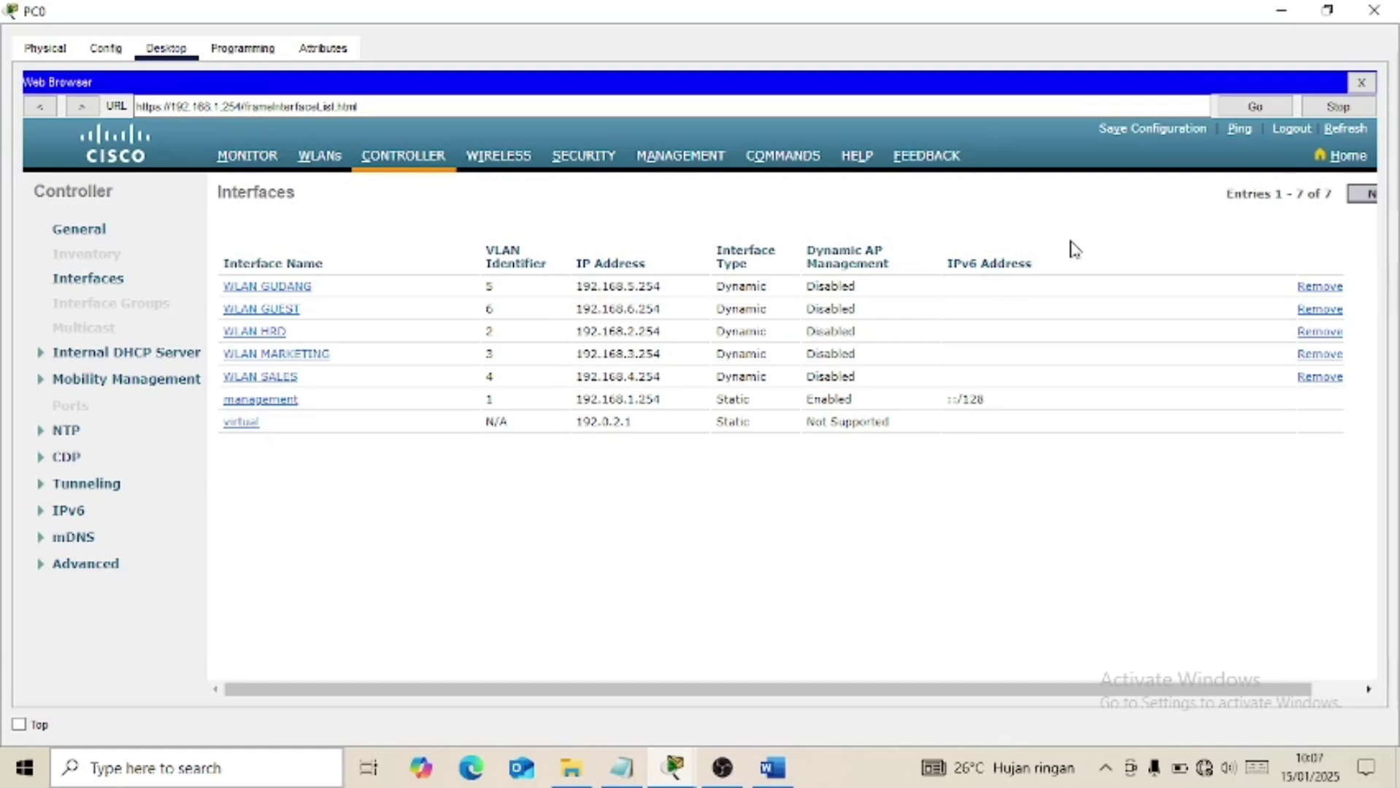
click(772, 768)
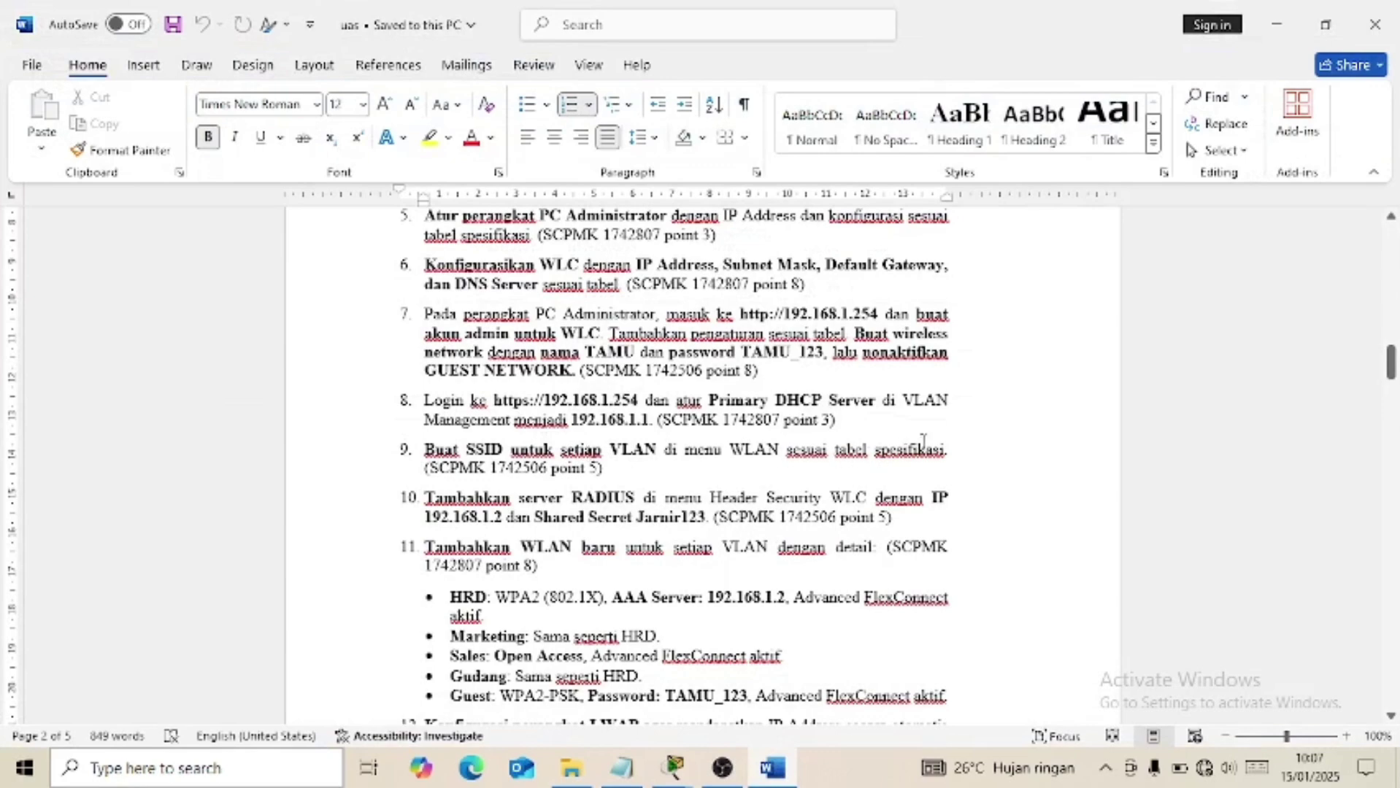
drag(1392, 368, 1394, 633)
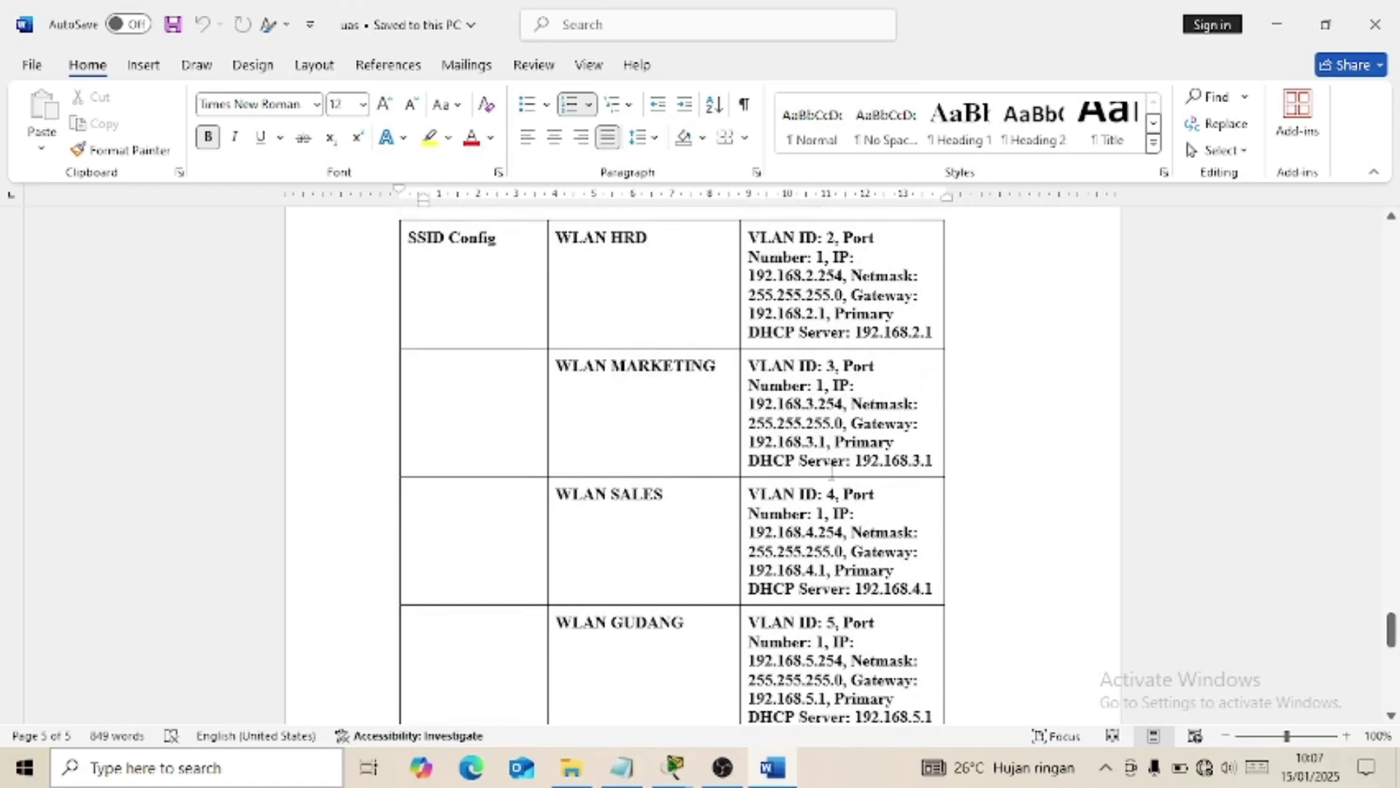
click(784, 778)
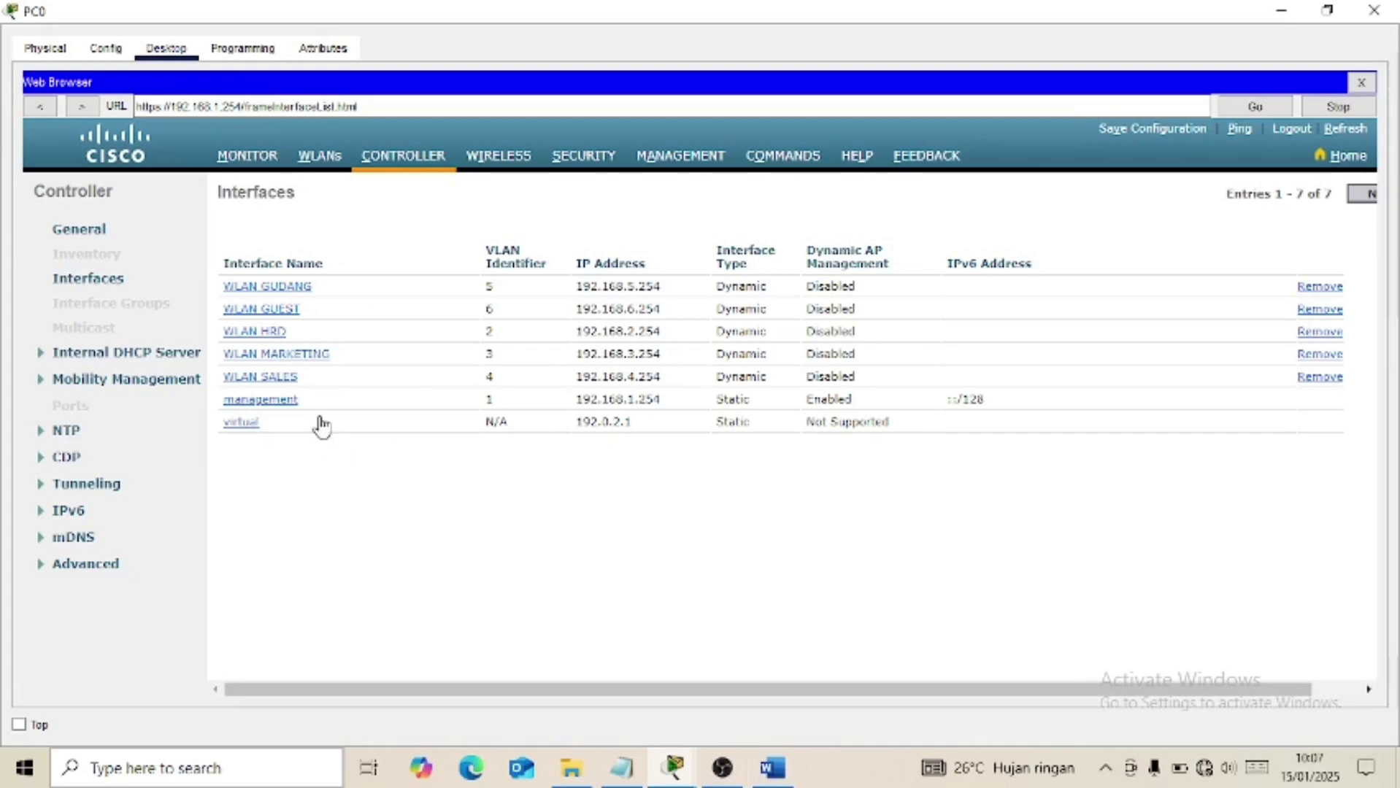
click(269, 336)
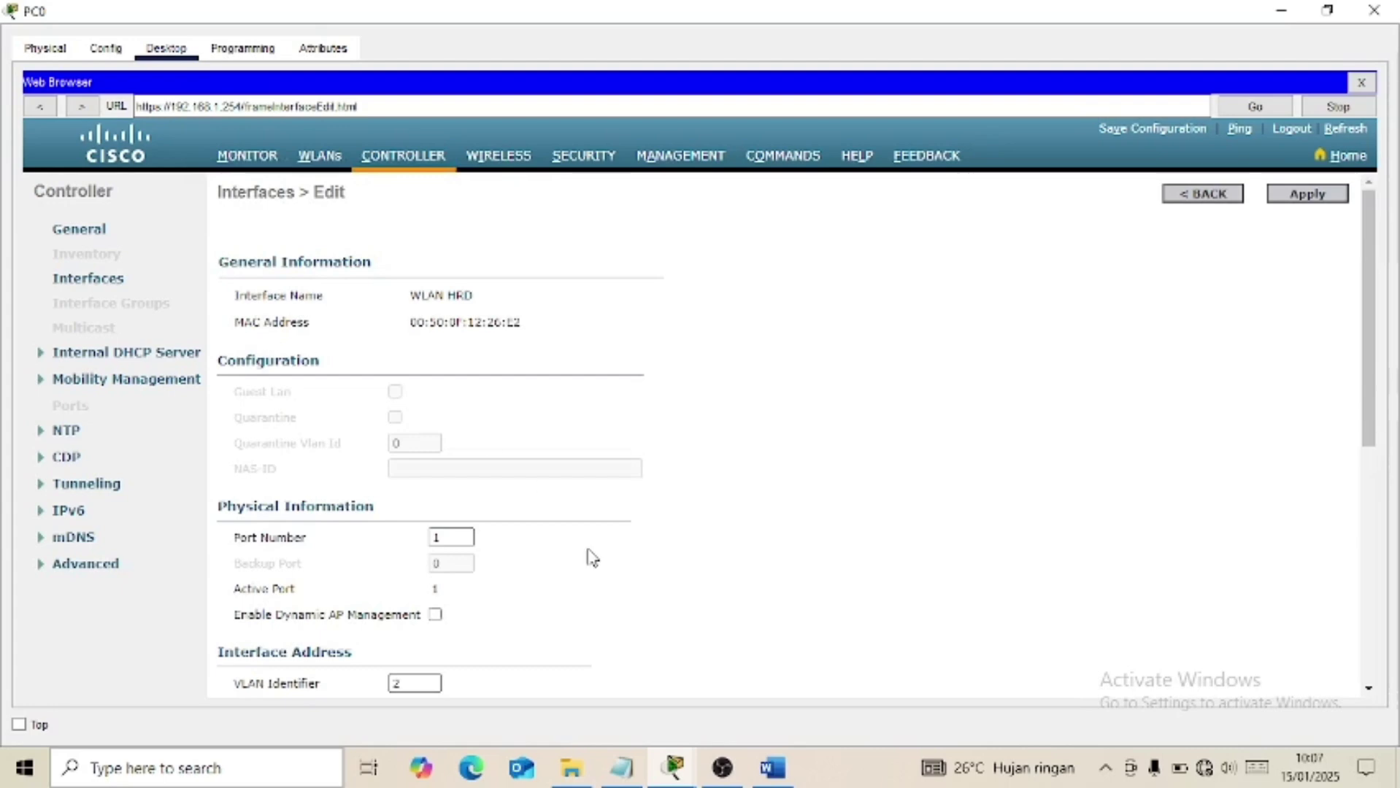
scroll(490, 419, down, 3)
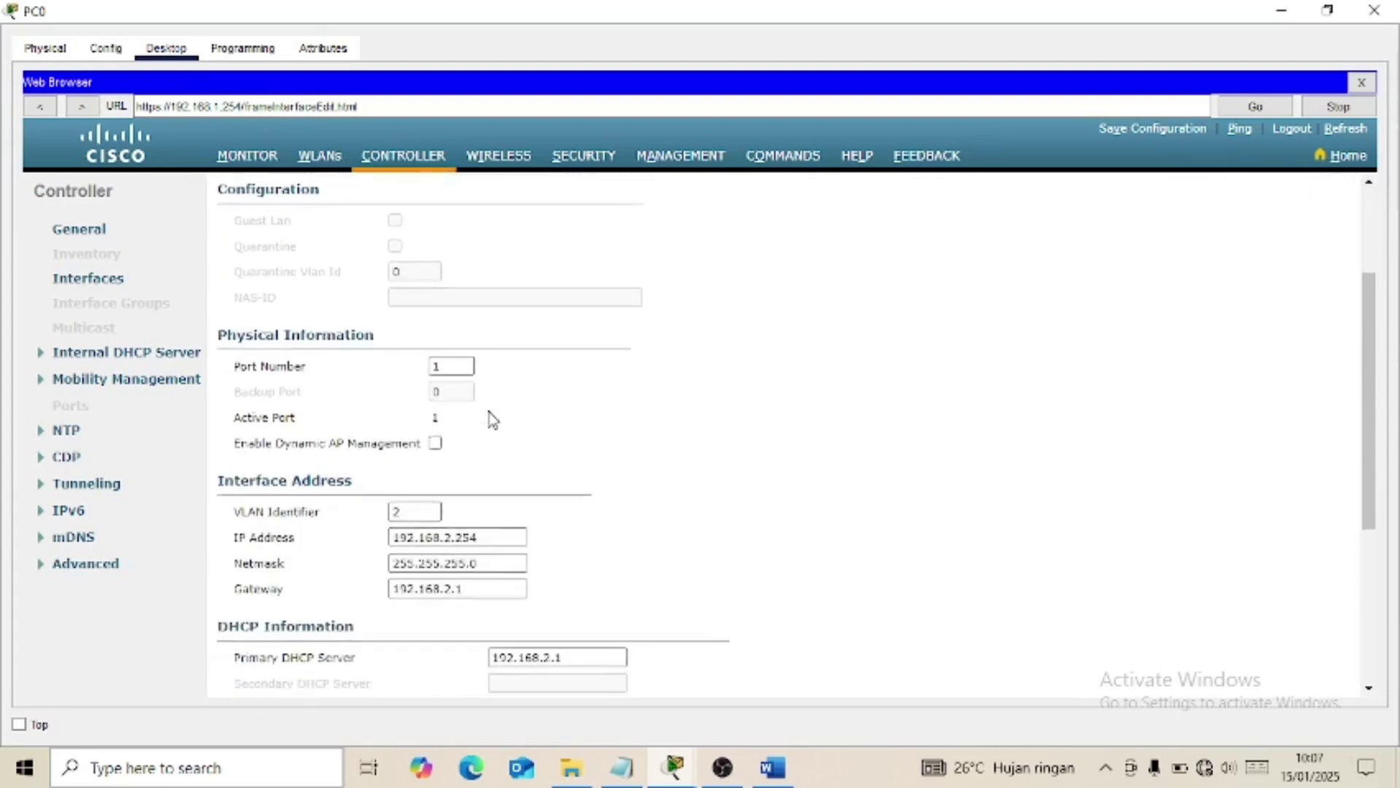
click(773, 767)
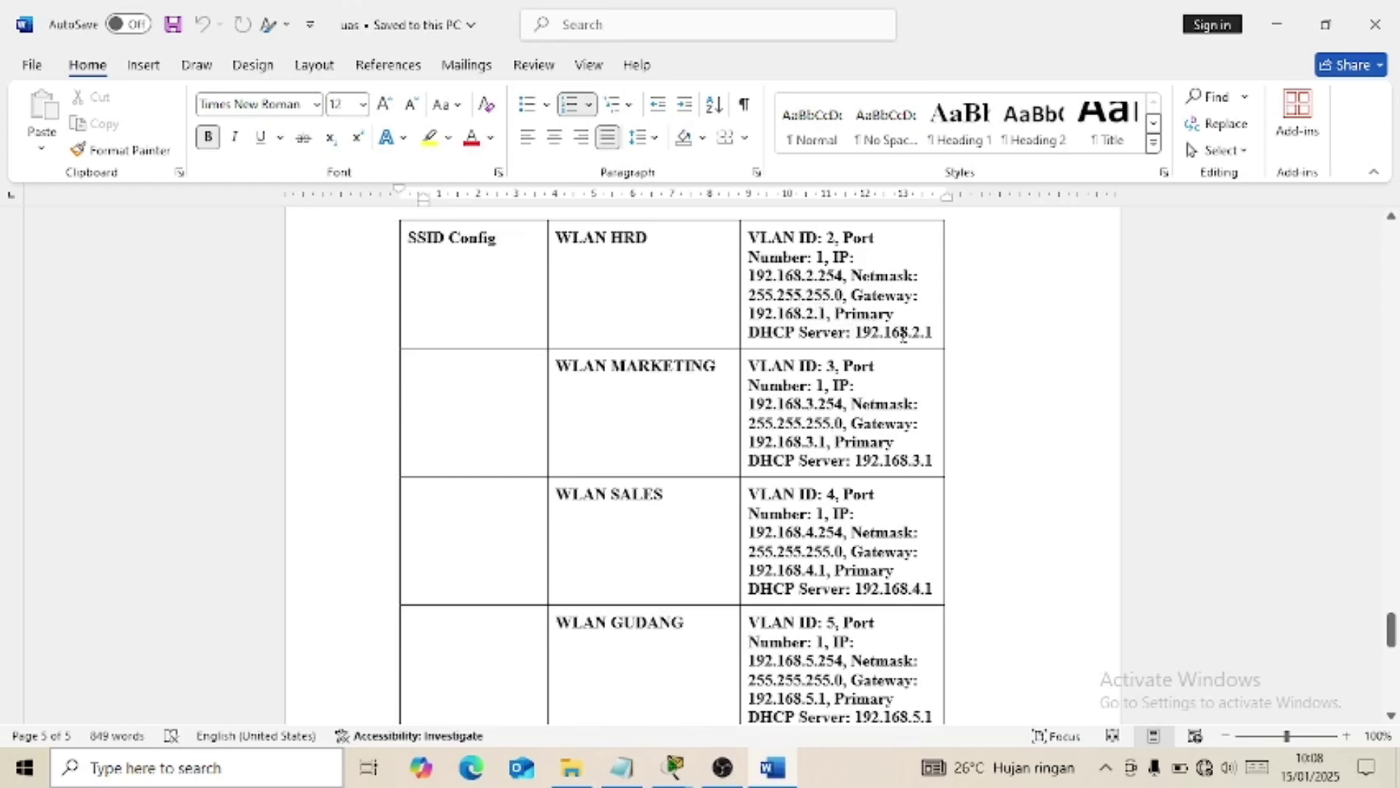
click(776, 780)
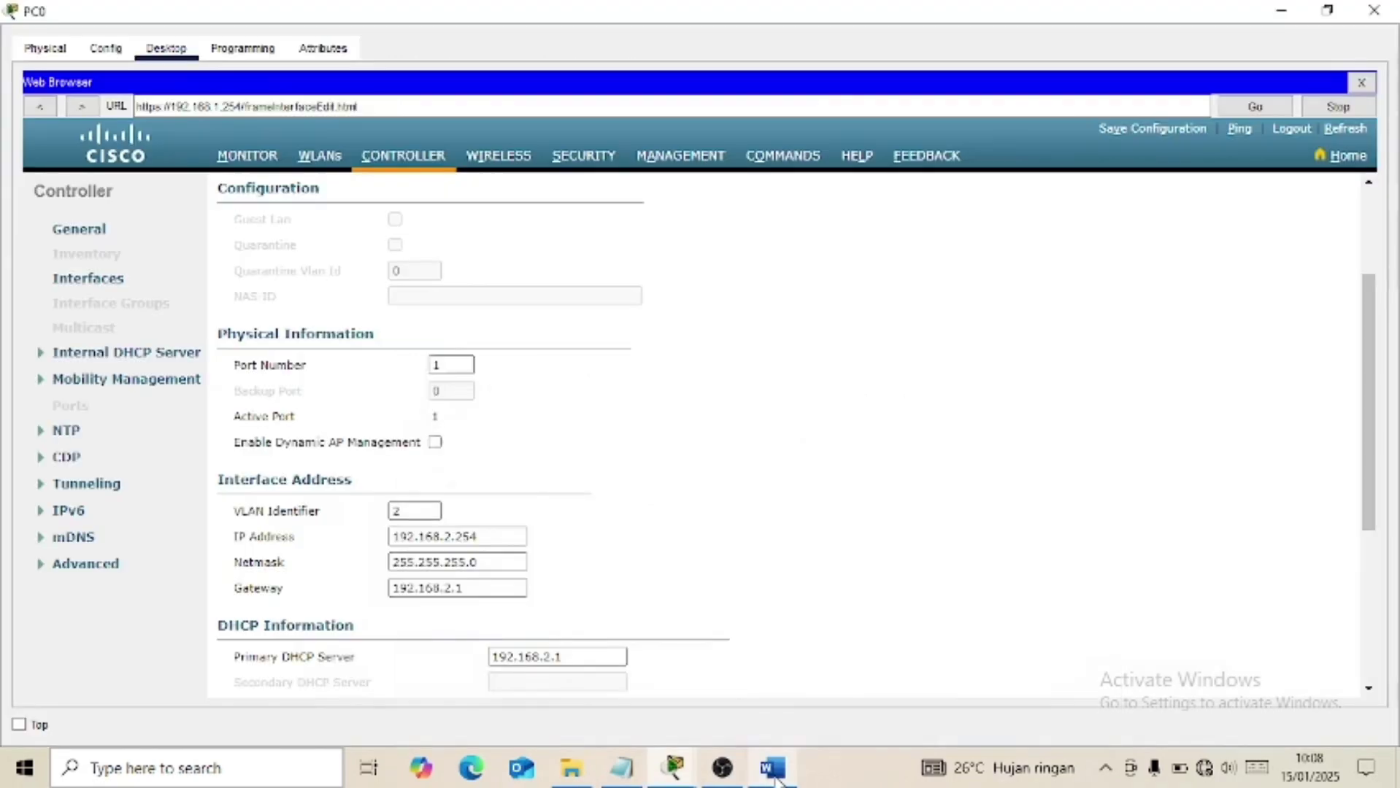
scroll(612, 606, down, 3)
click(391, 316)
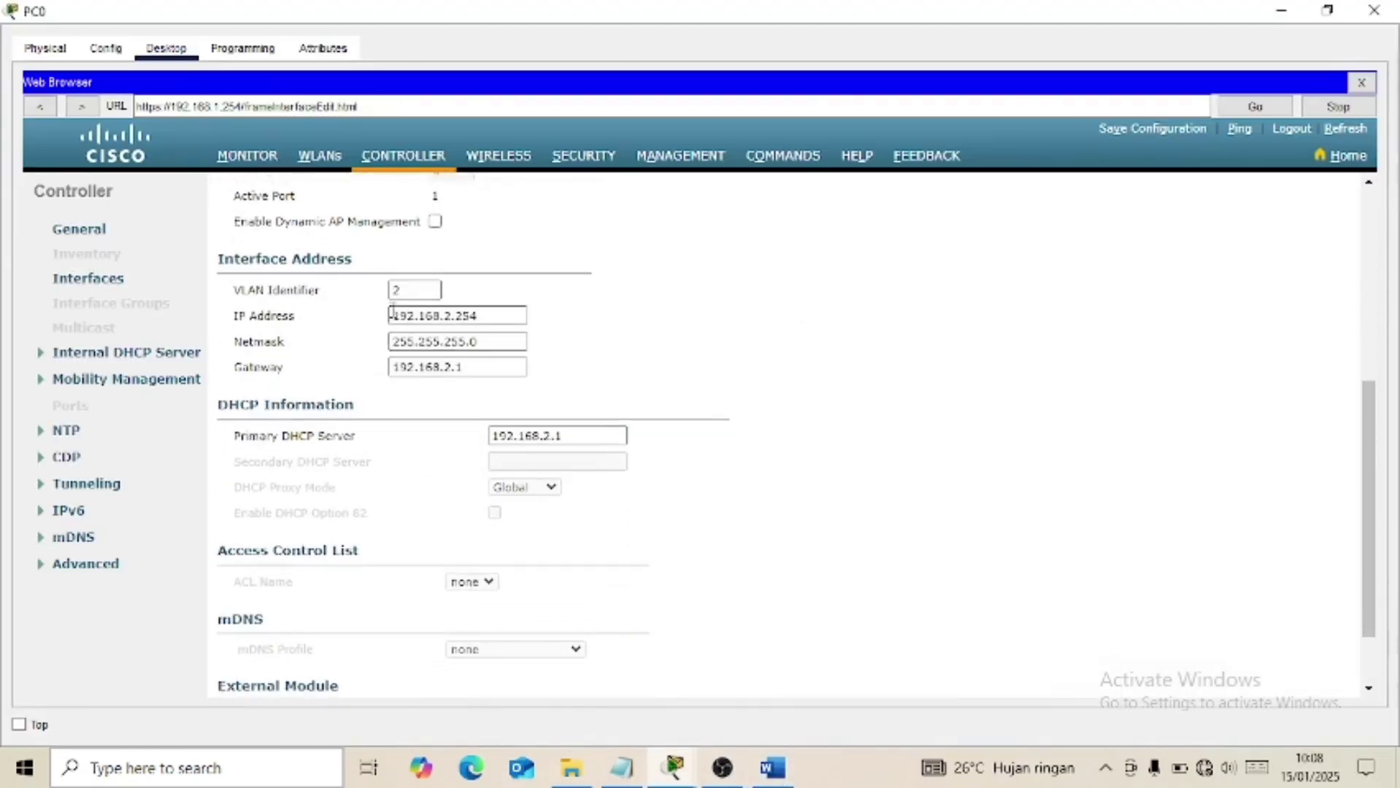
click(478, 343)
scroll(582, 288, up, 3)
scroll(584, 289, down, 5)
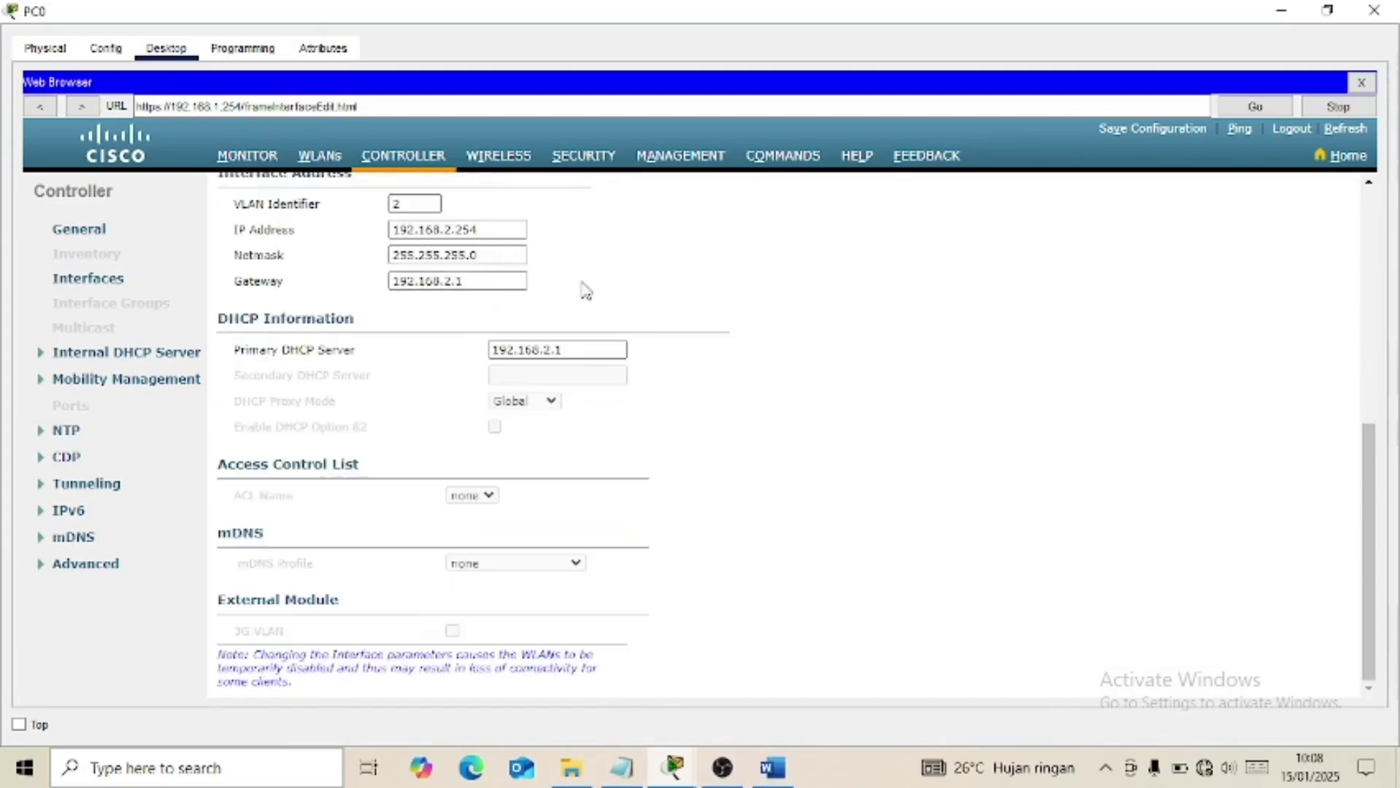
scroll(587, 290, up, 5)
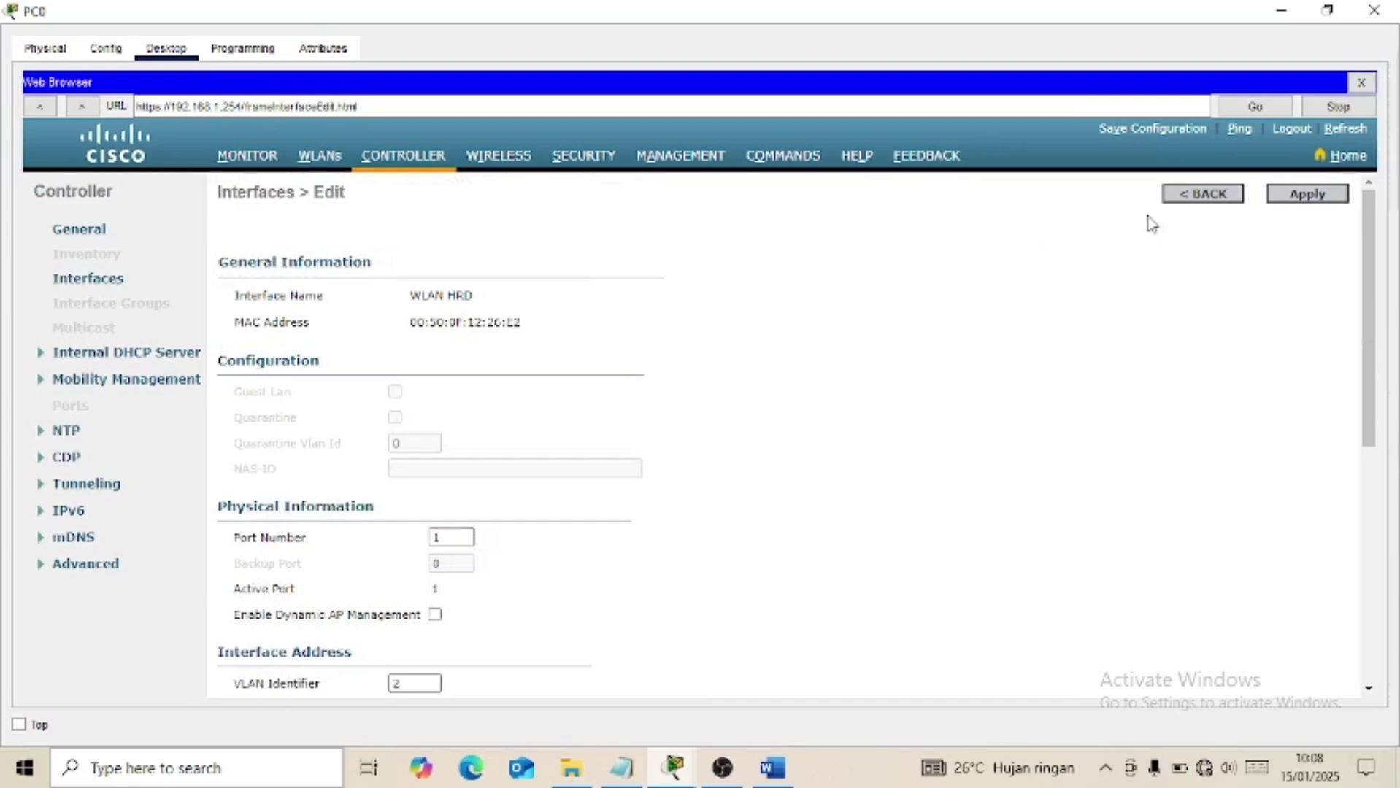
click(1203, 195)
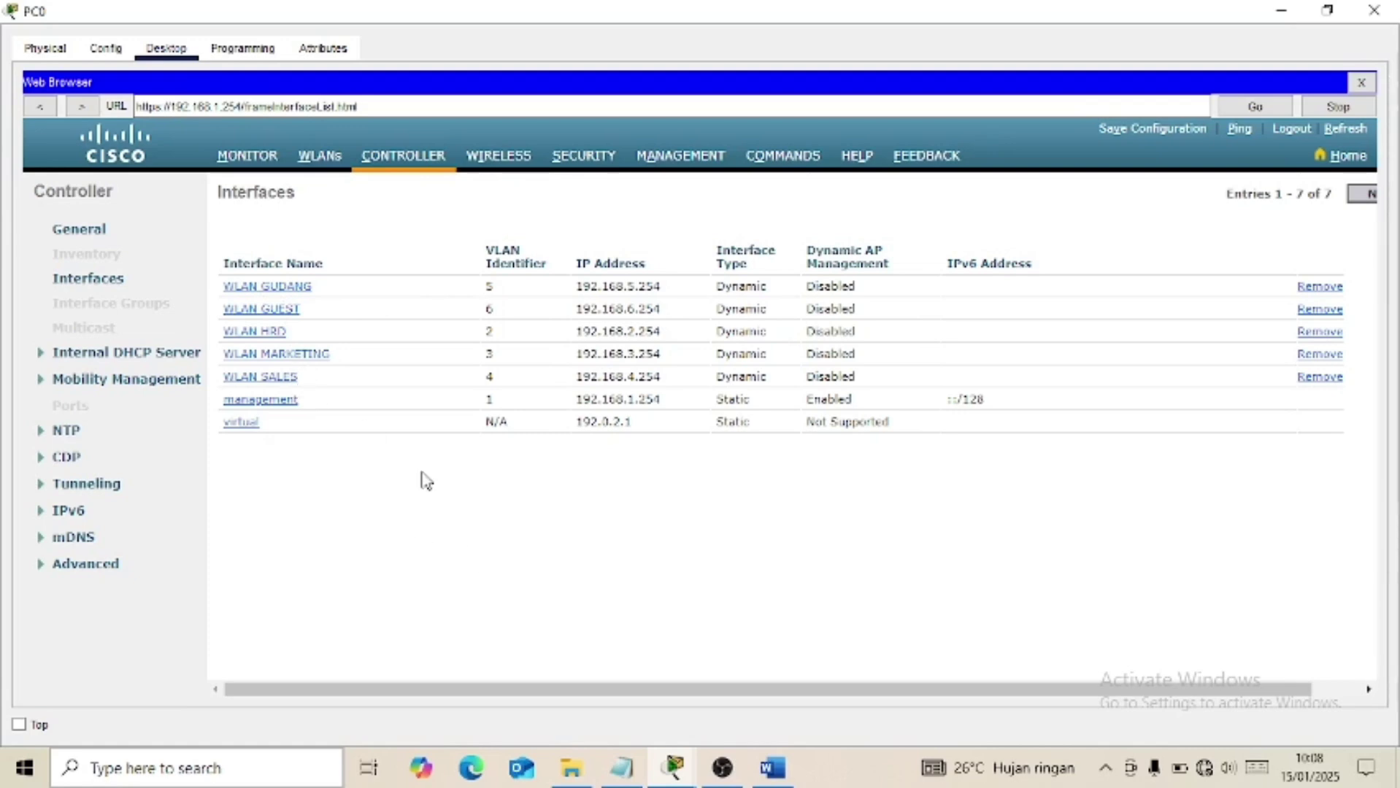
click(772, 766)
click(774, 781)
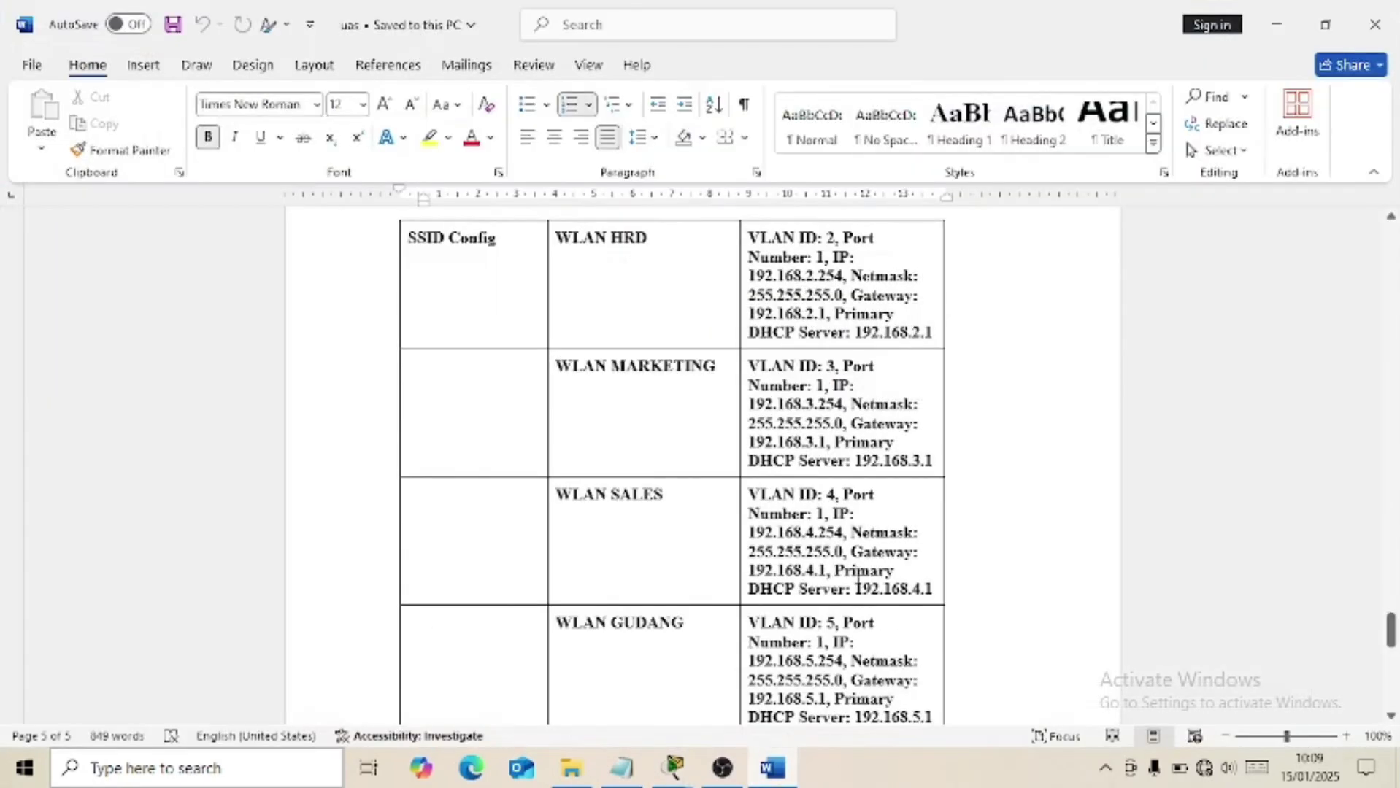
scroll(858, 580, down, 3)
scroll(672, 453, up, 2)
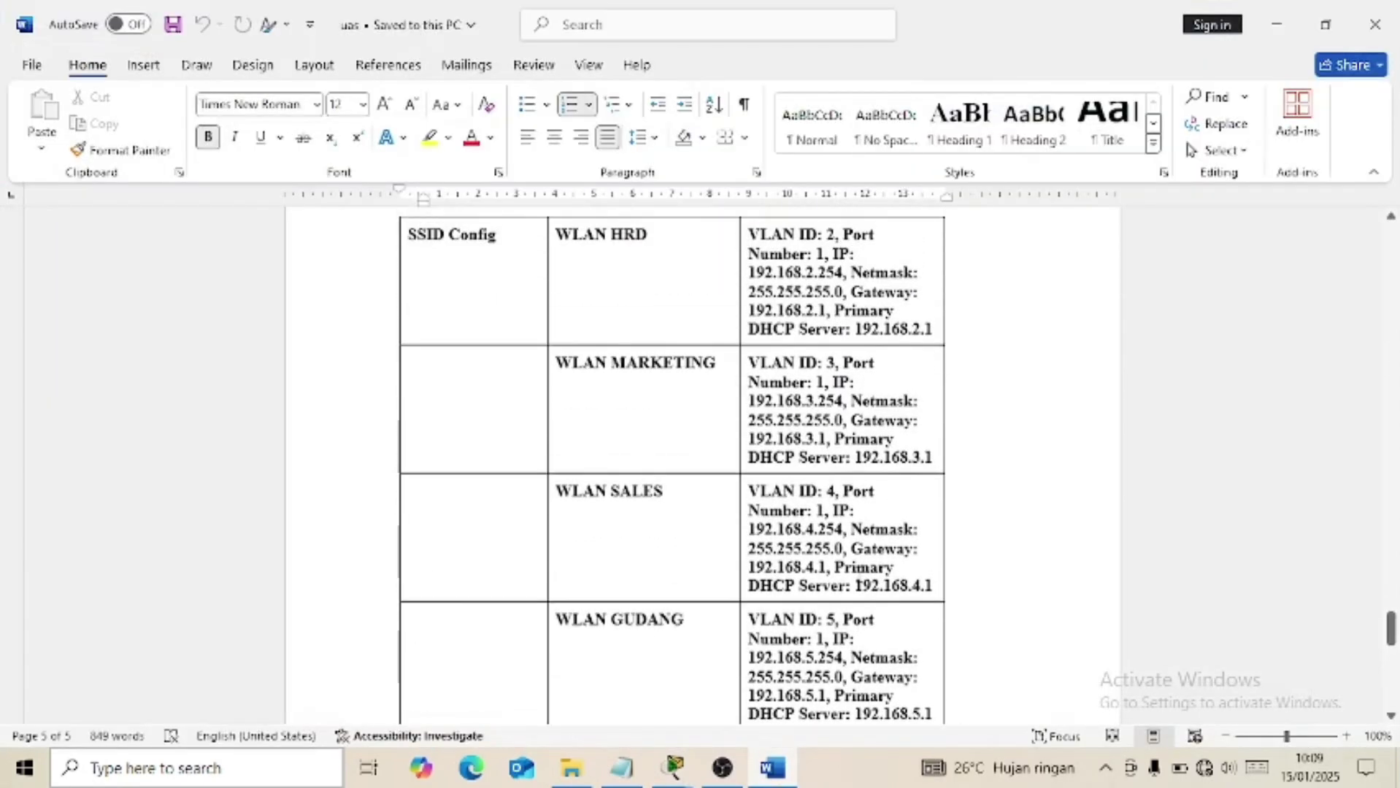
click(783, 768)
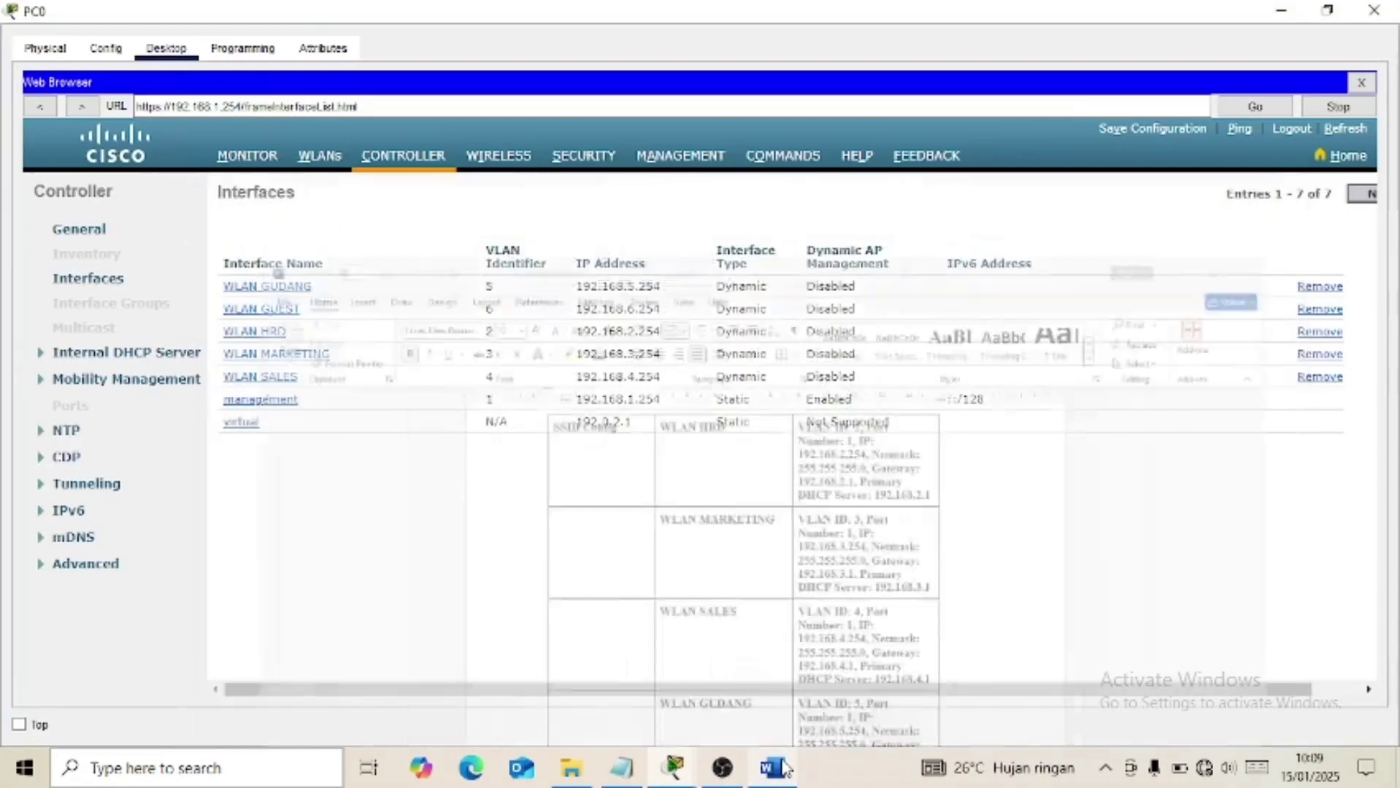
click(283, 313)
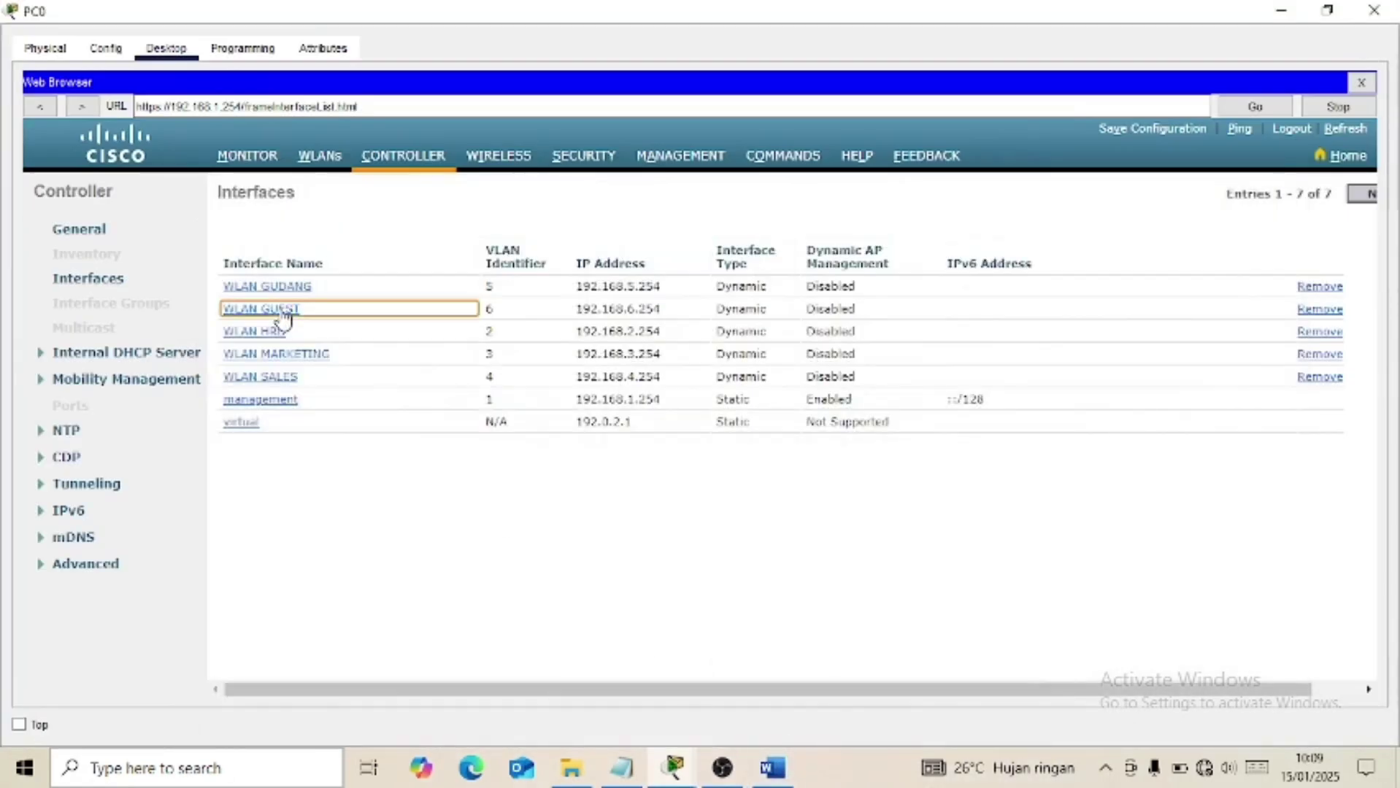
scroll(531, 569, down, 3)
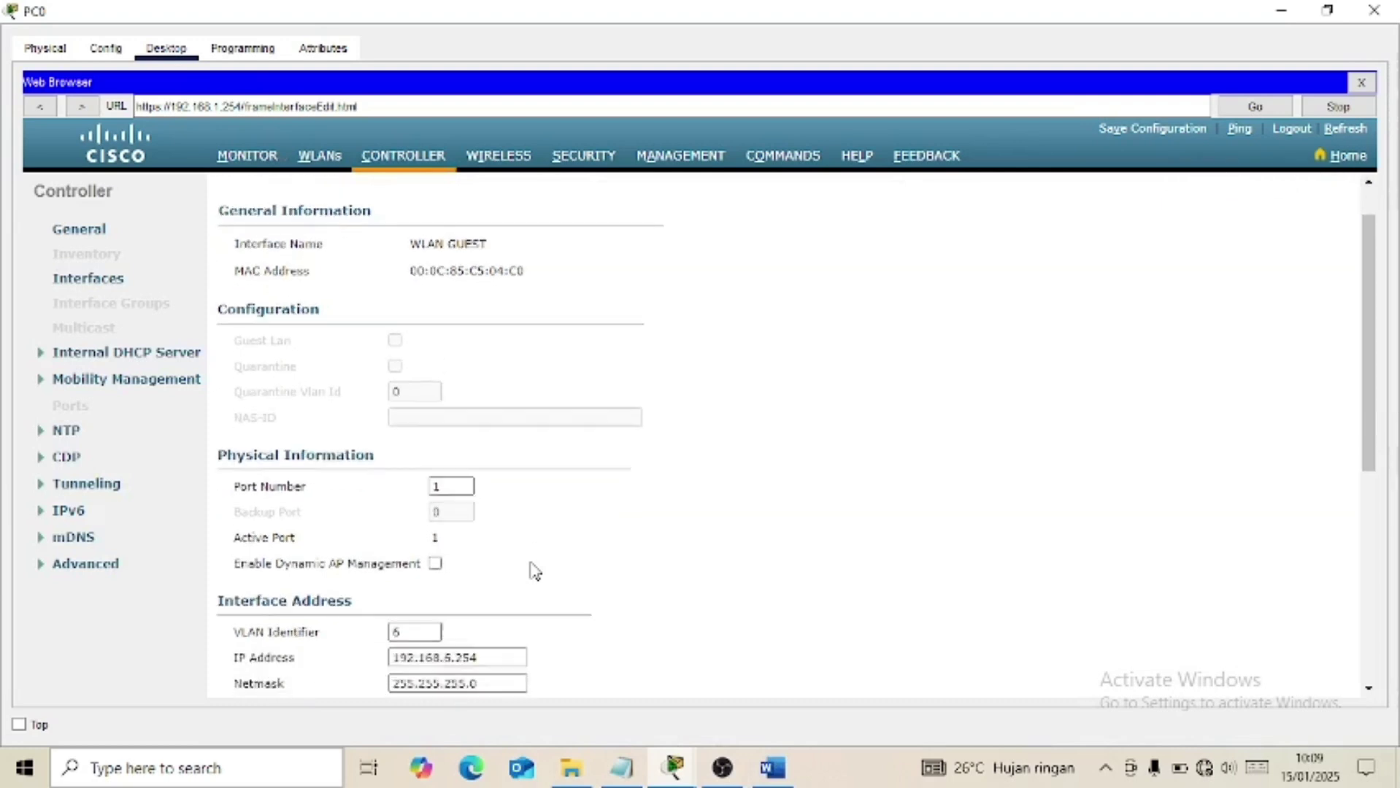
scroll(502, 571, down, 2)
click(417, 507)
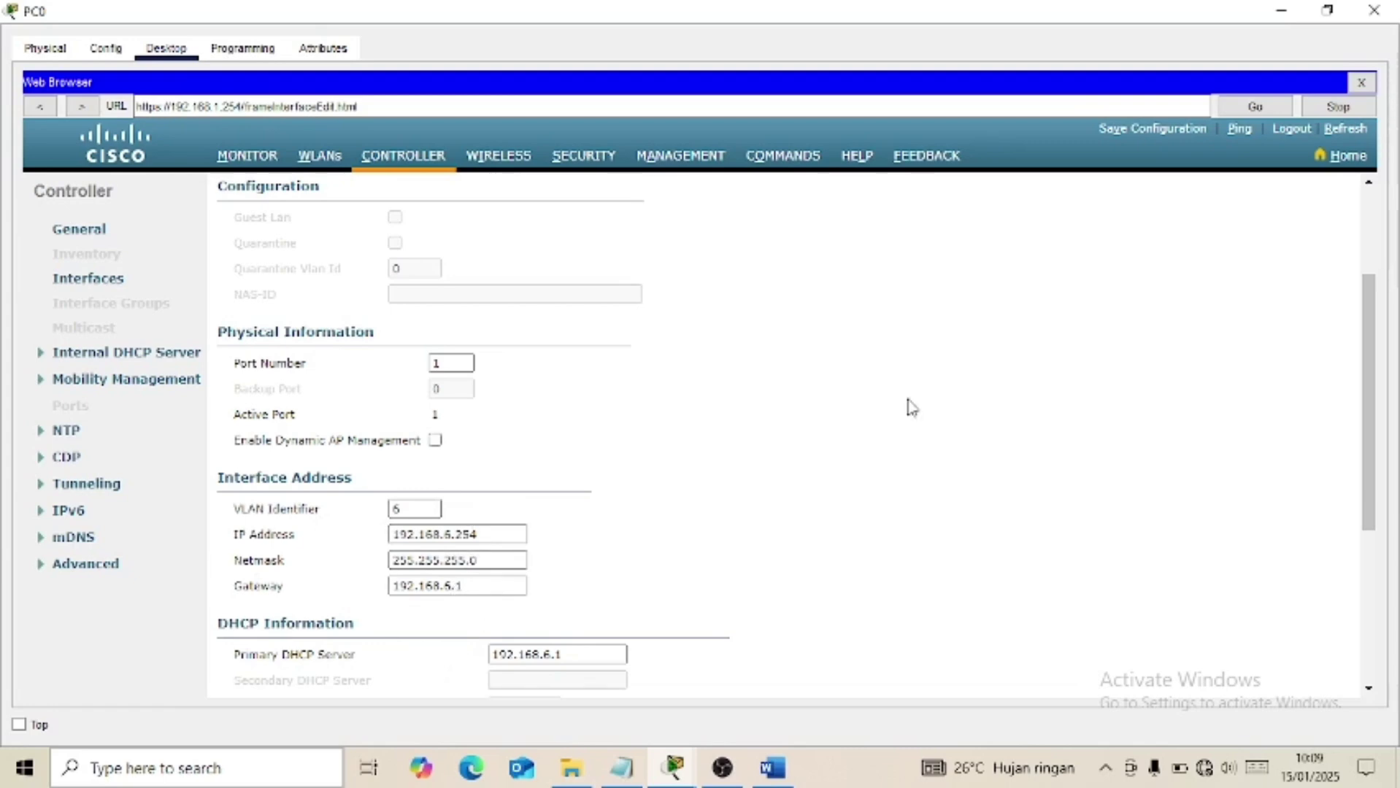
scroll(913, 406, up, 3)
click(1190, 197)
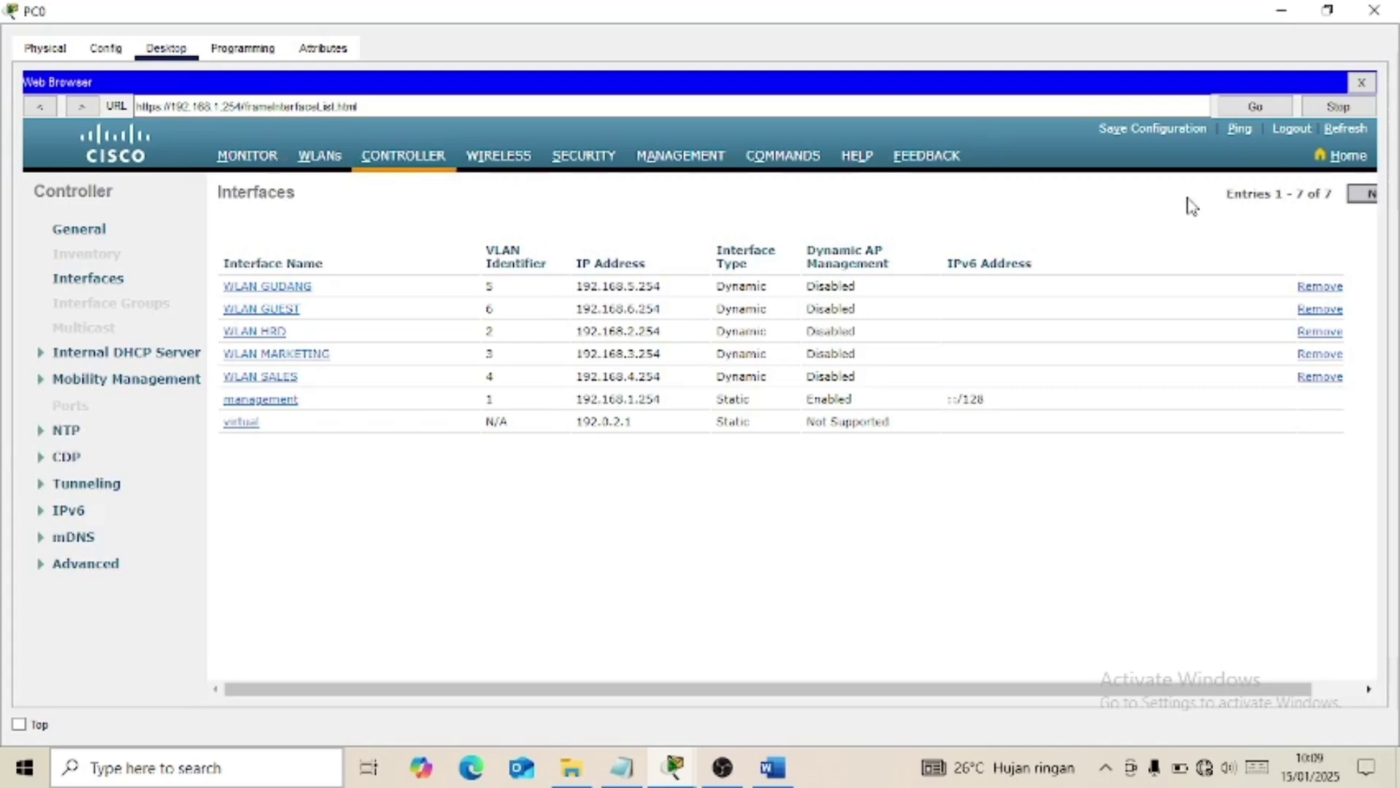
Read through the VLAN and interface commands in the uas cli notes, then hide Notepad.
click(624, 770)
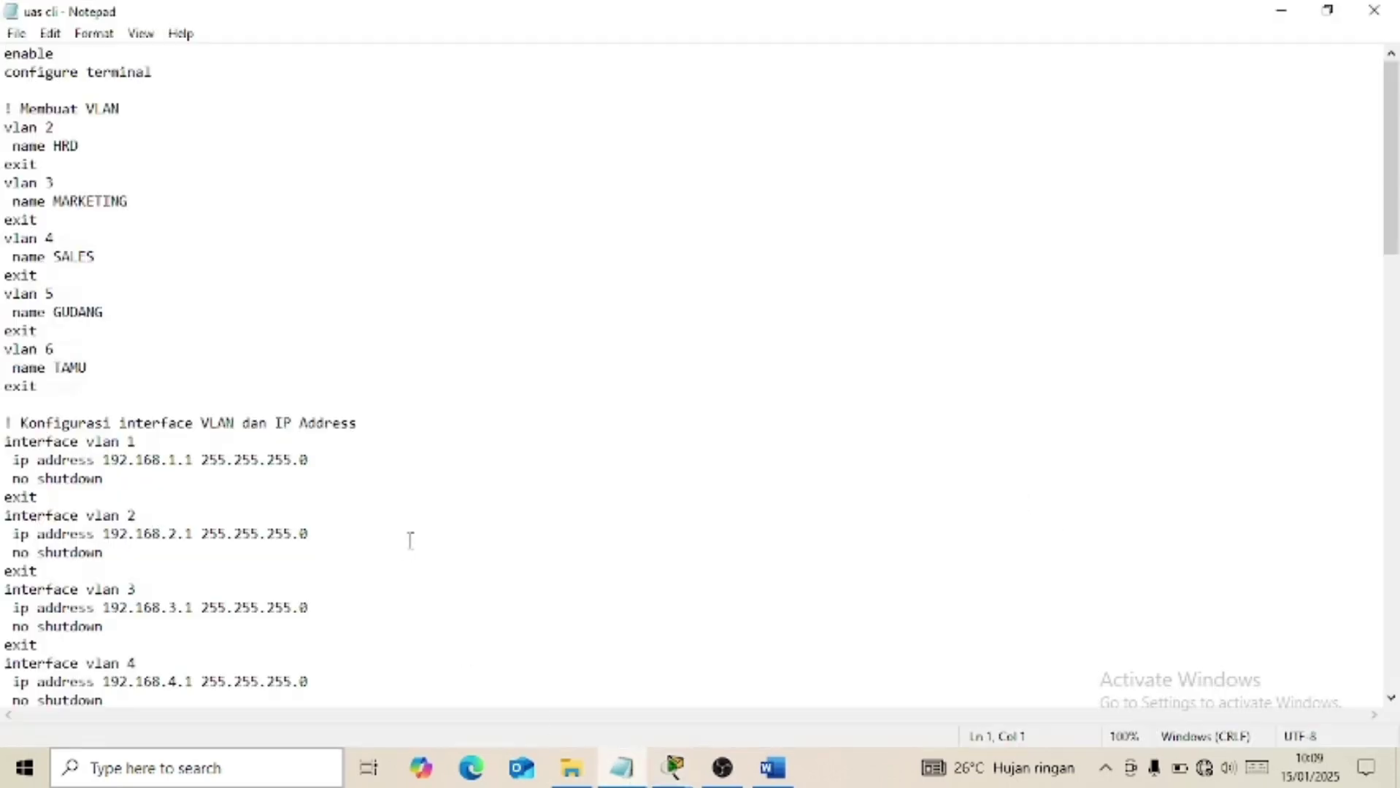
scroll(410, 541, down, 4)
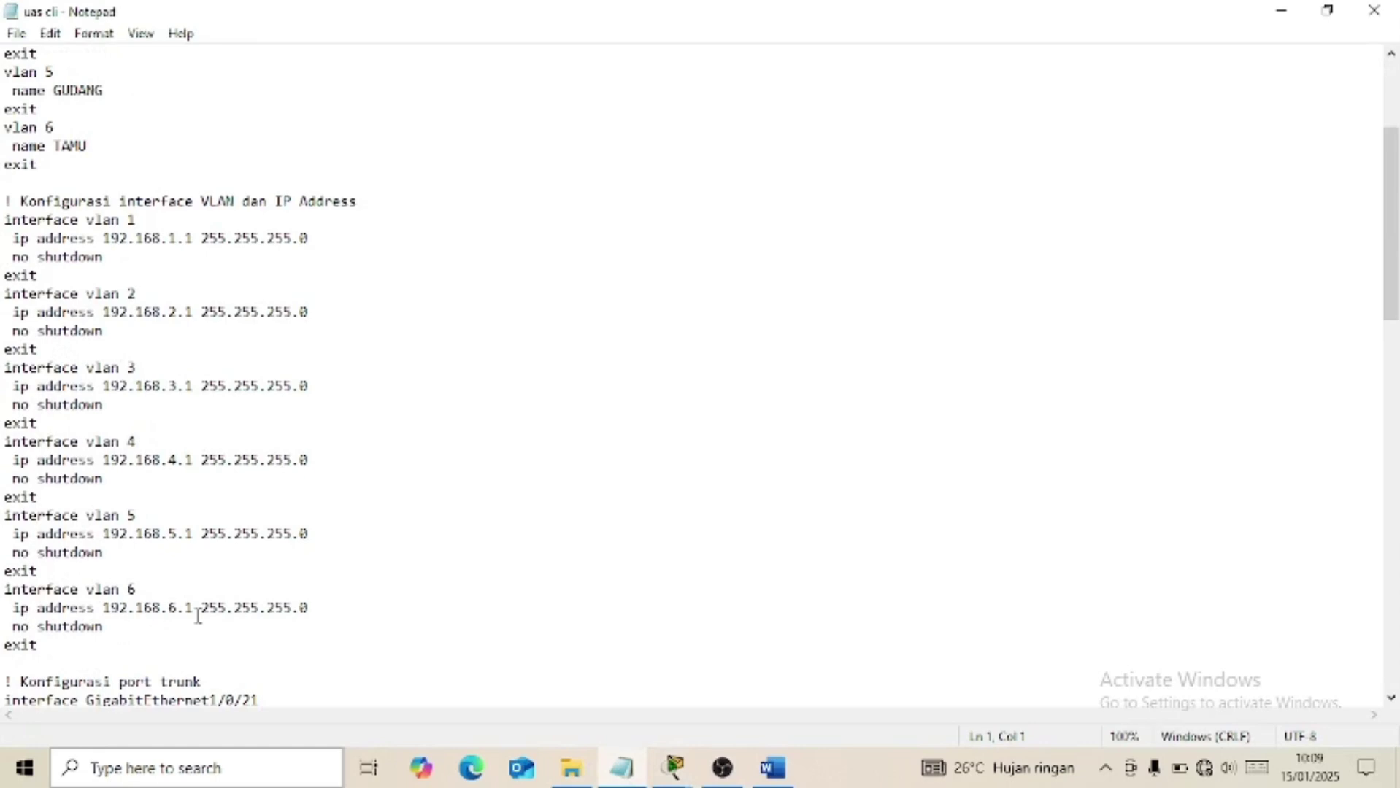
click(632, 773)
Scroll the Word assignment to tasks 8–14, including task 11's HRD WPA2 802.1X setup.
click(771, 768)
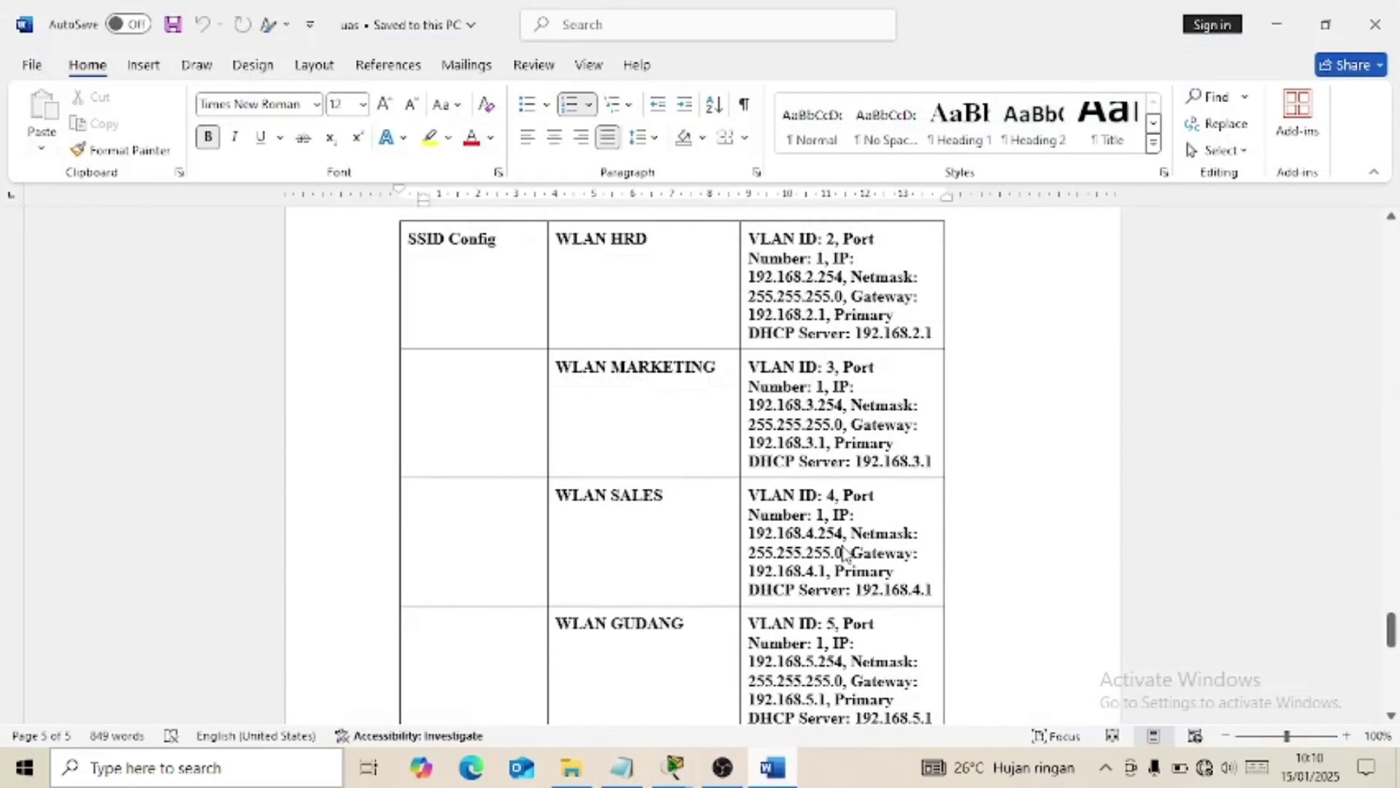
drag(1394, 657, 1368, 373)
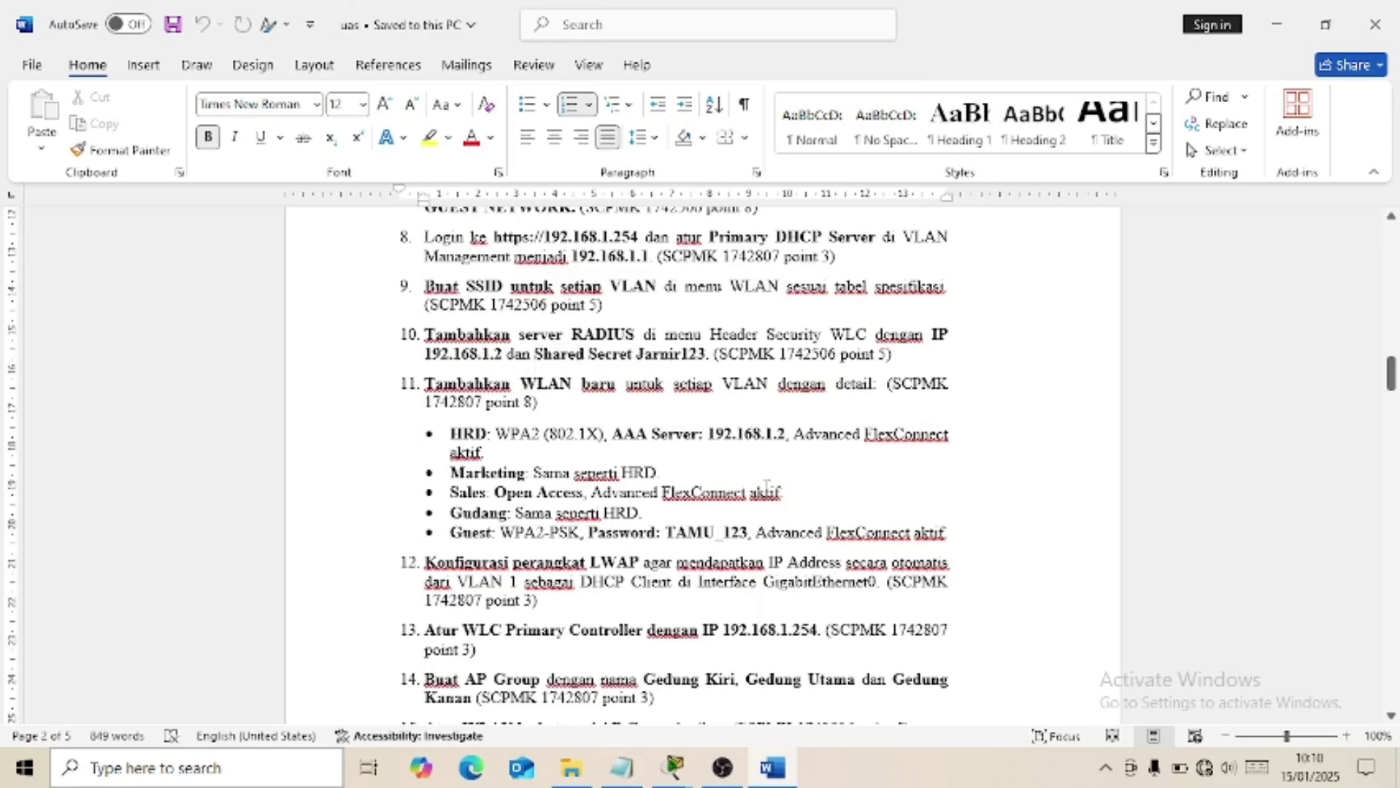
Check RADIUS server 1 (192.168.1.2, port 1812) under Security without changes, glancing at Word.
click(776, 770)
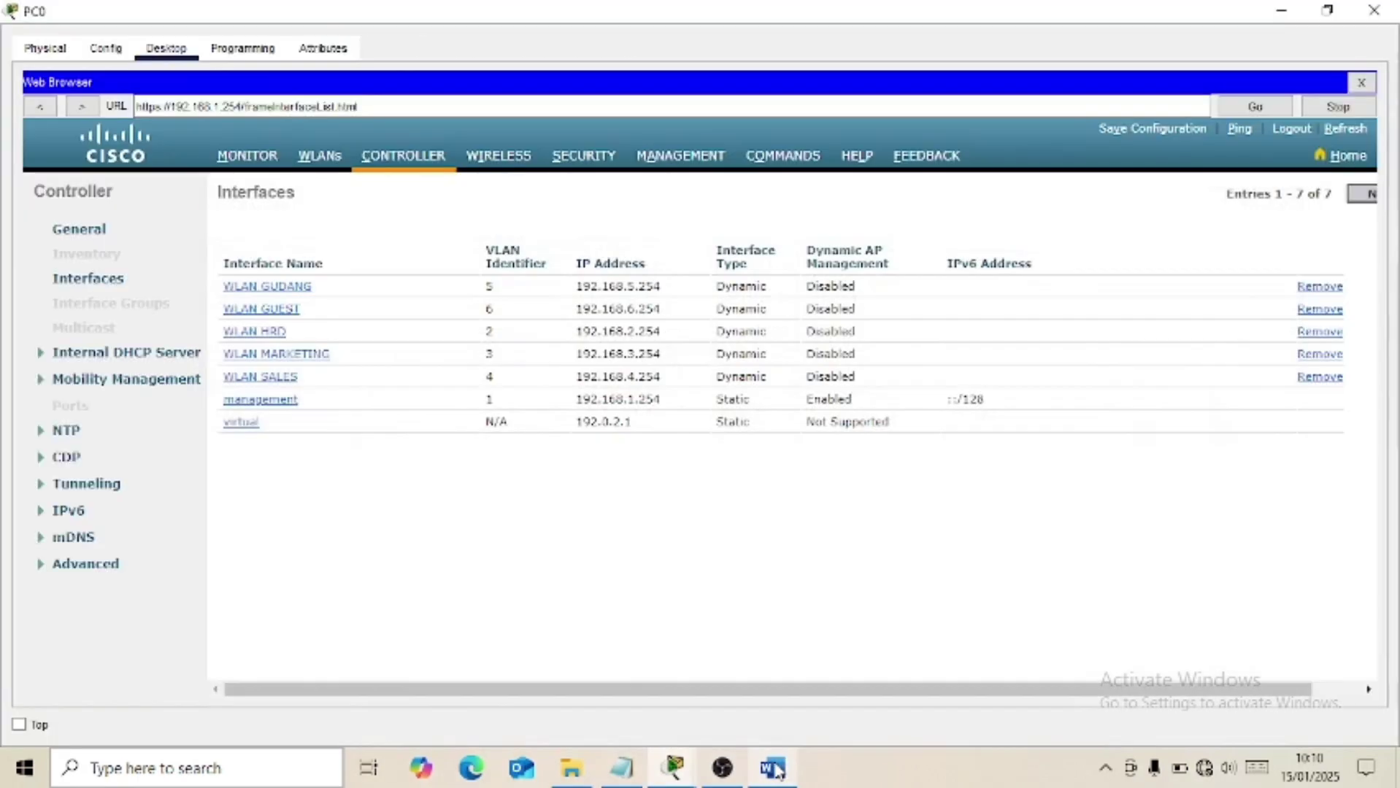
click(571, 162)
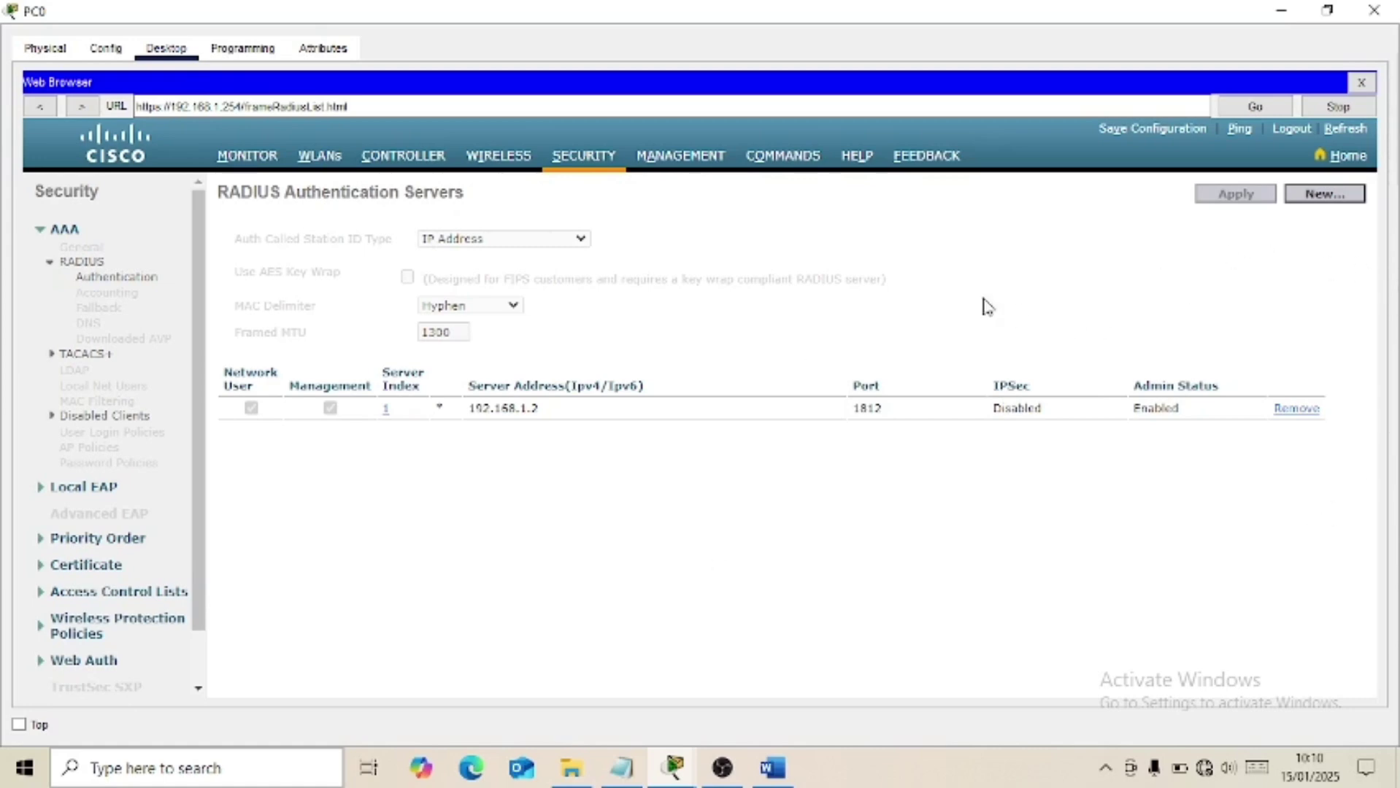
click(387, 413)
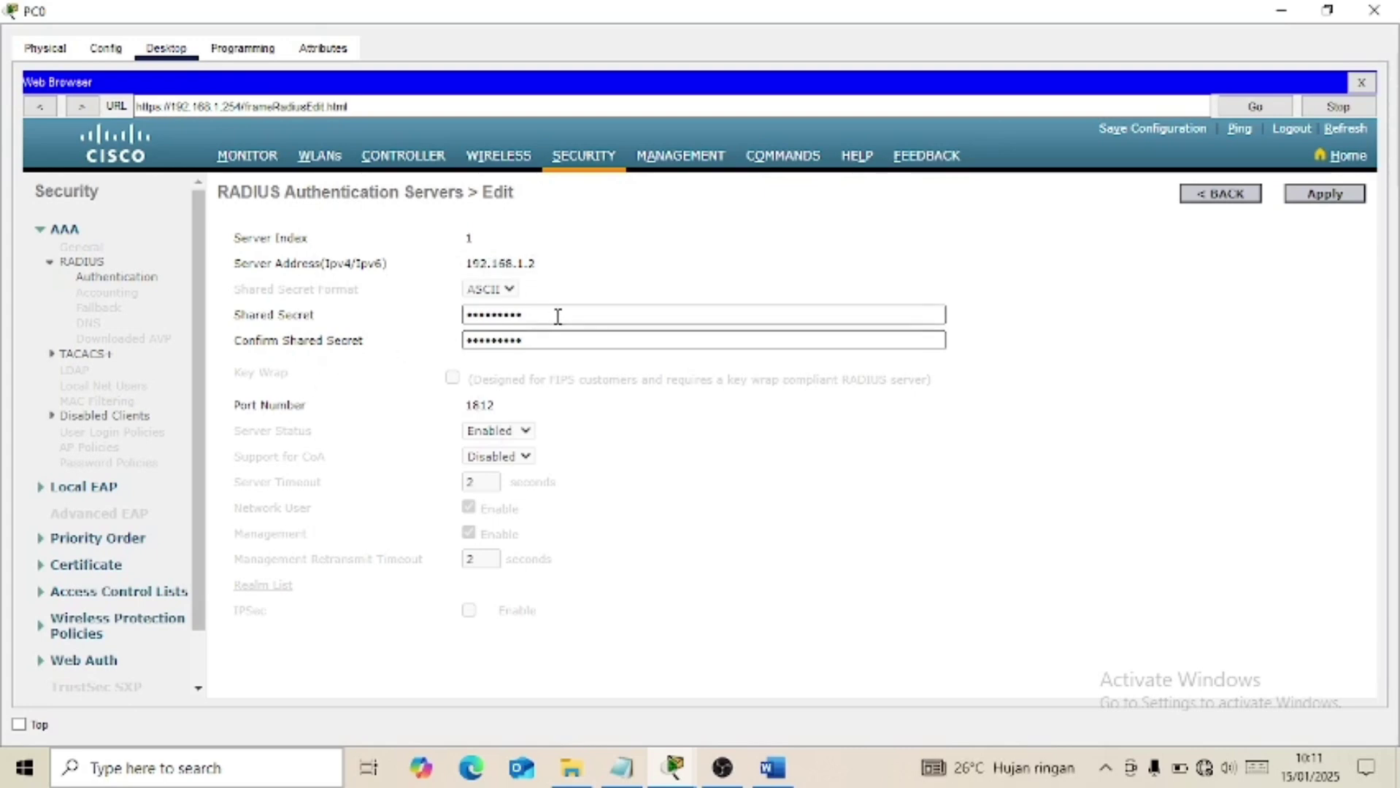
click(1219, 194)
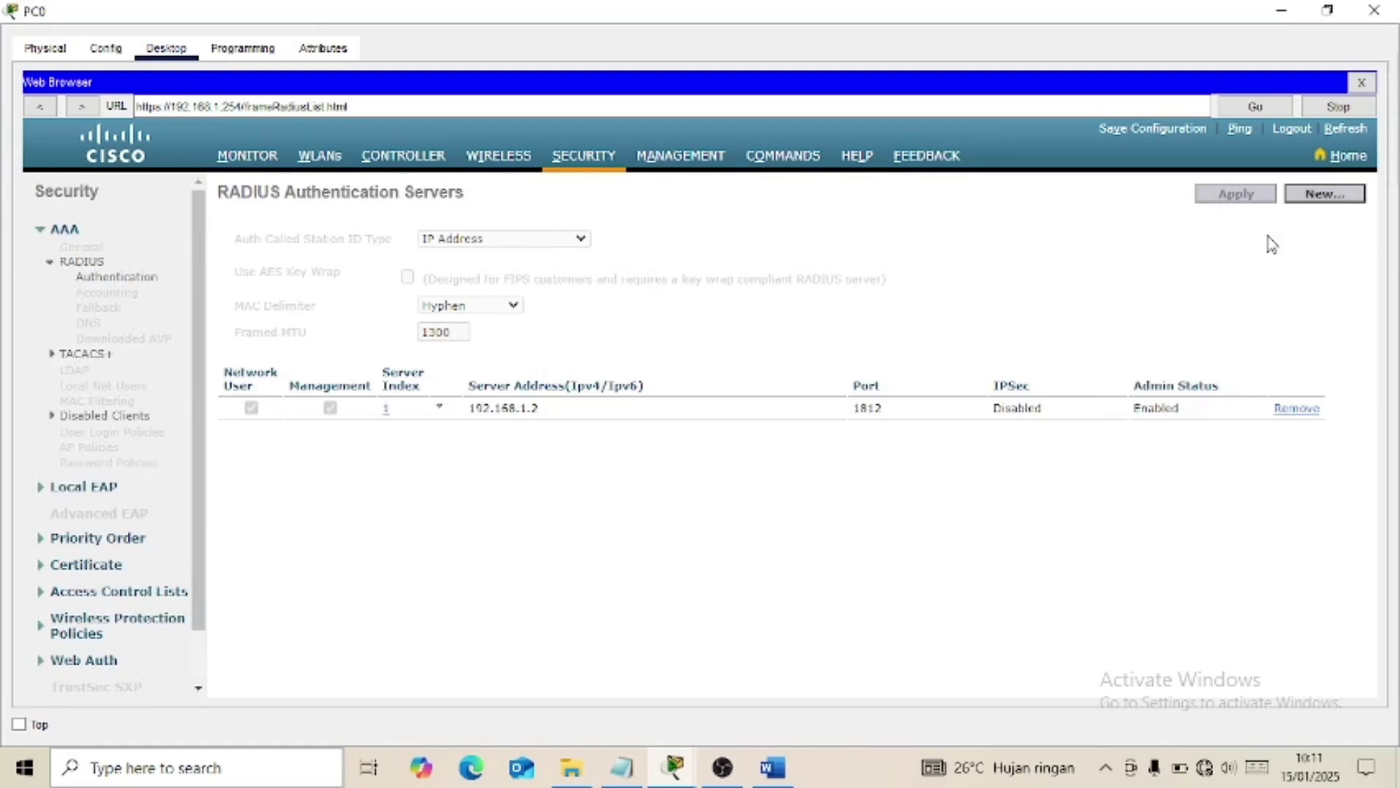
click(787, 780)
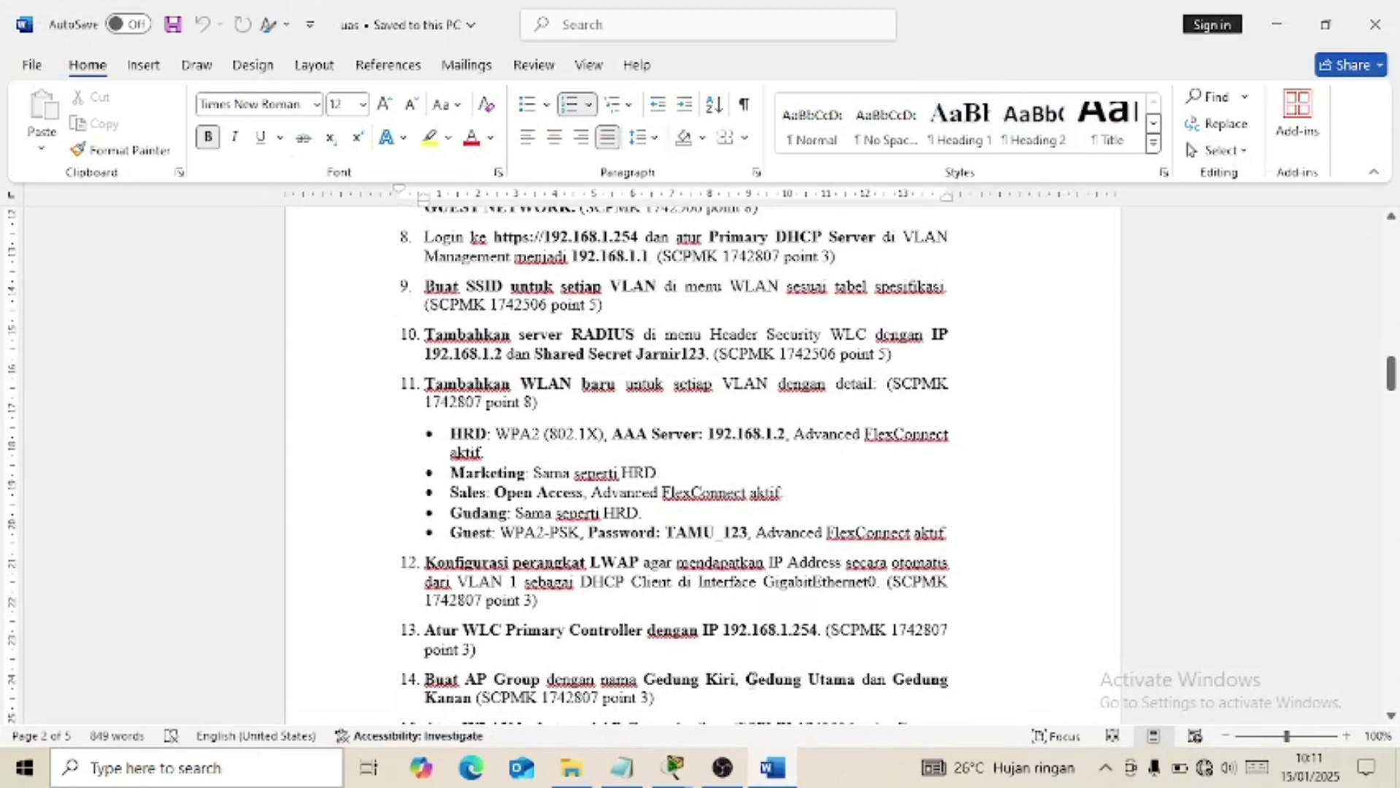
click(697, 608)
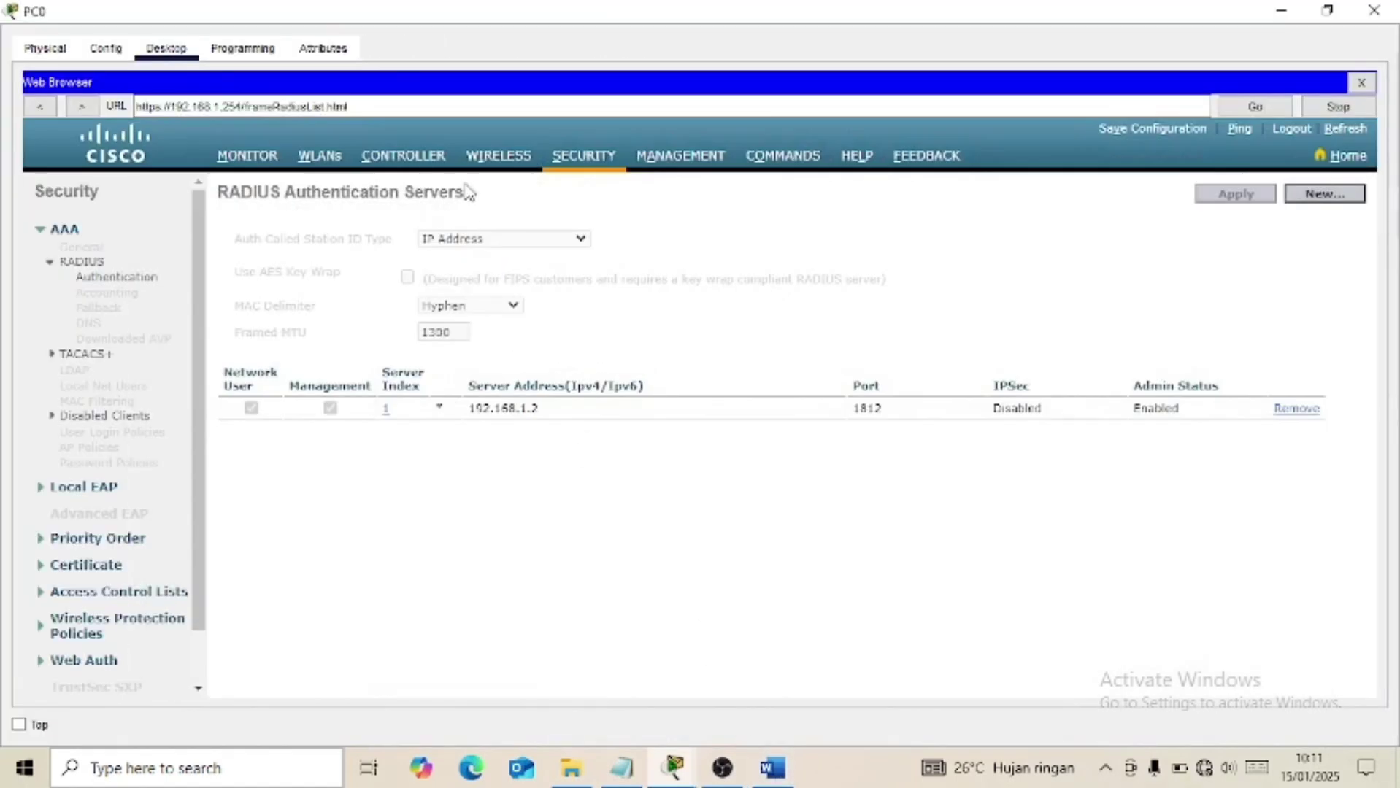
Review Controller > Interfaces, then switch to the WLANs page listing all six WLANs.
click(393, 155)
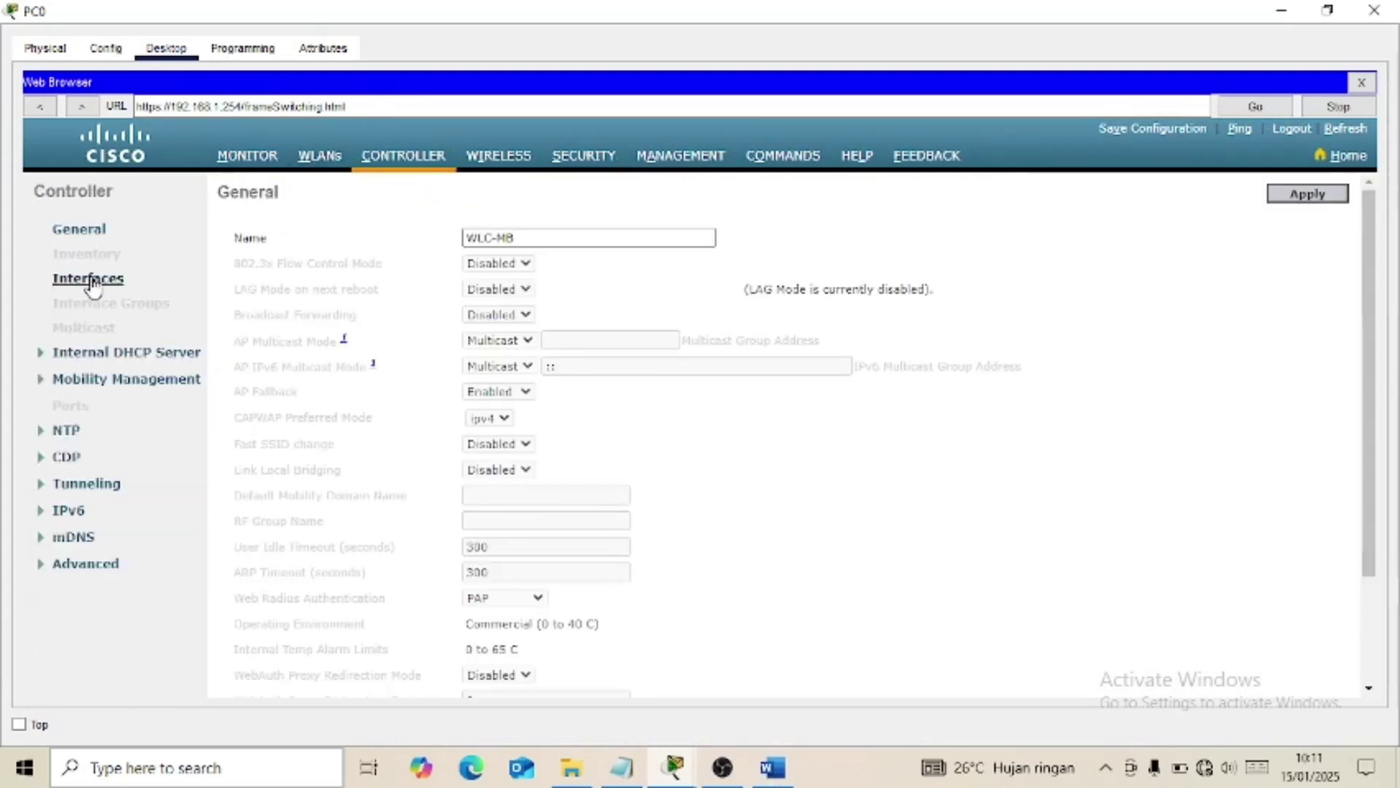
click(89, 280)
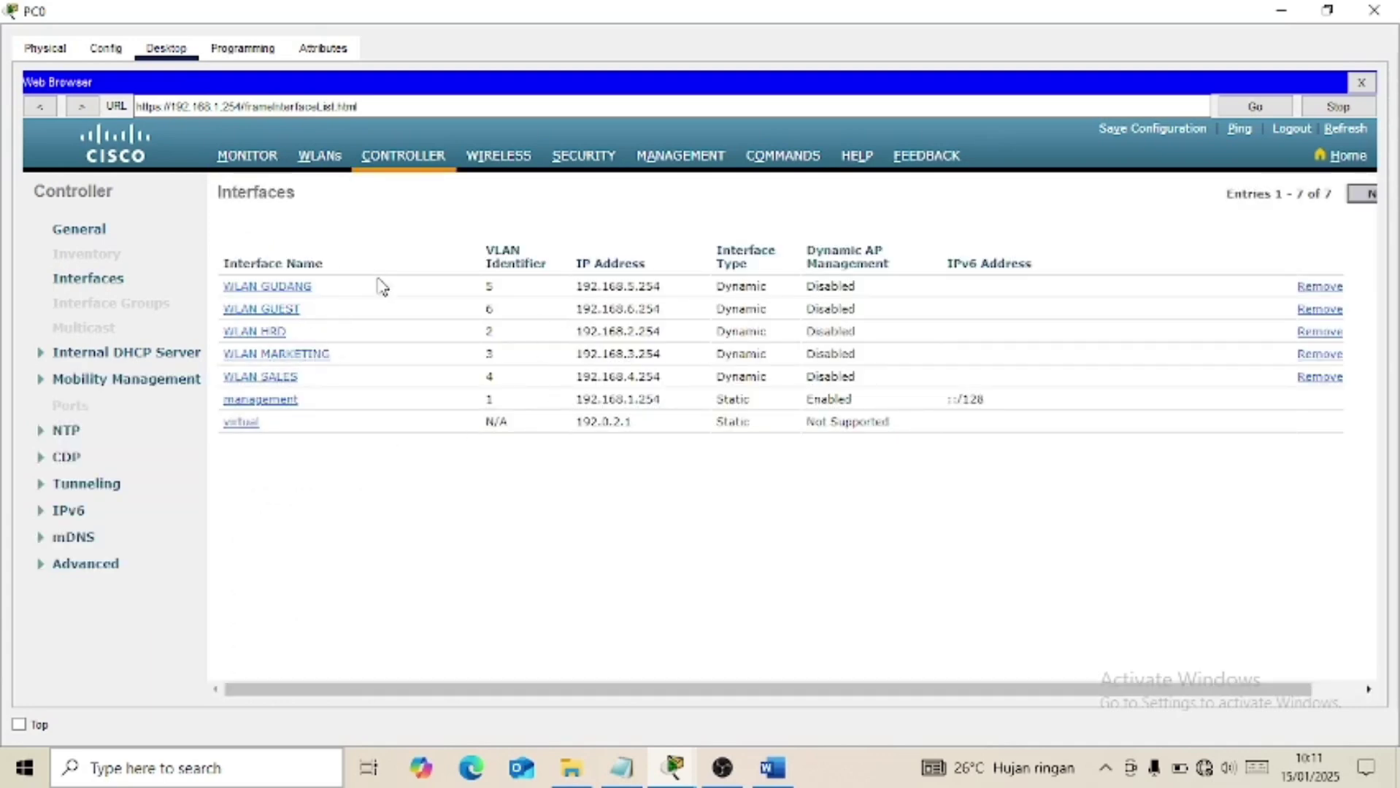
click(319, 158)
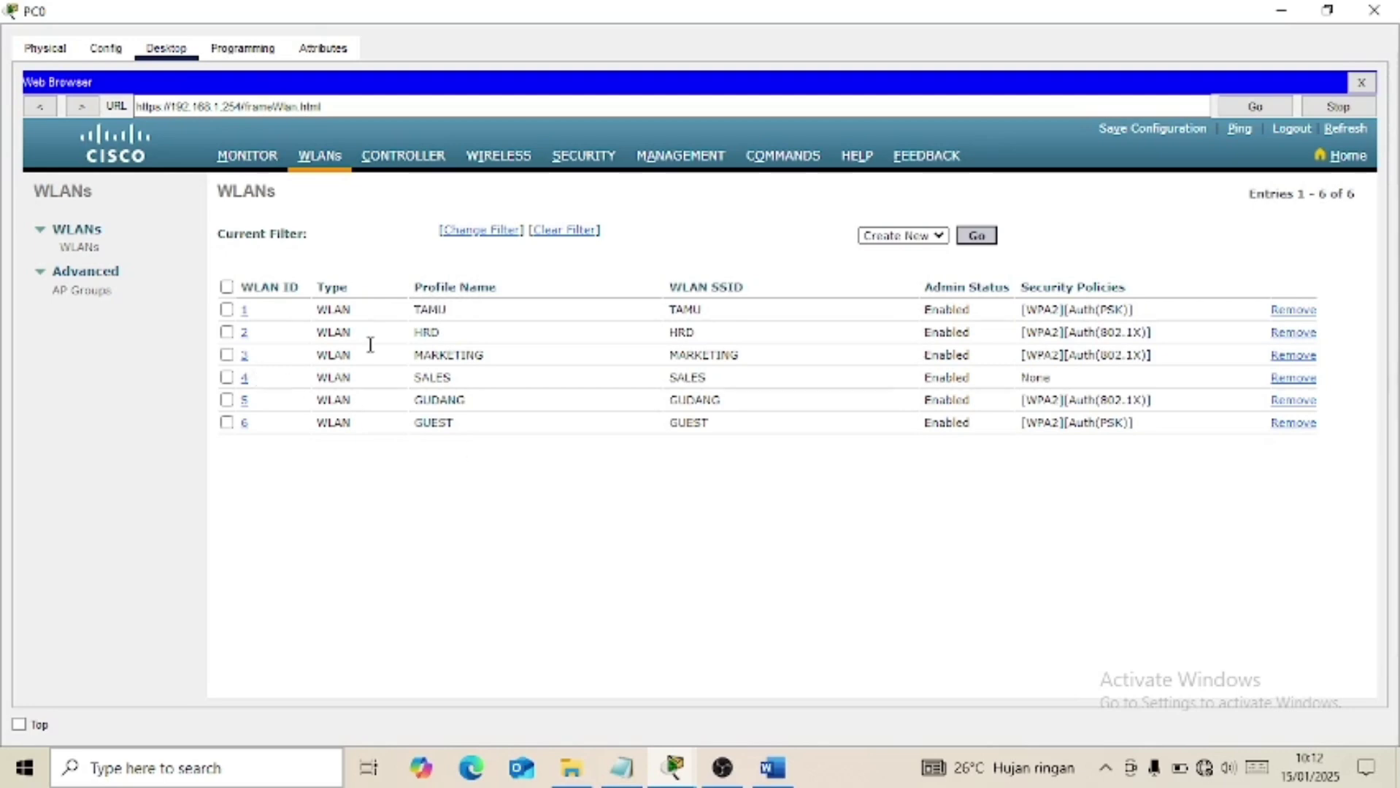
click(779, 770)
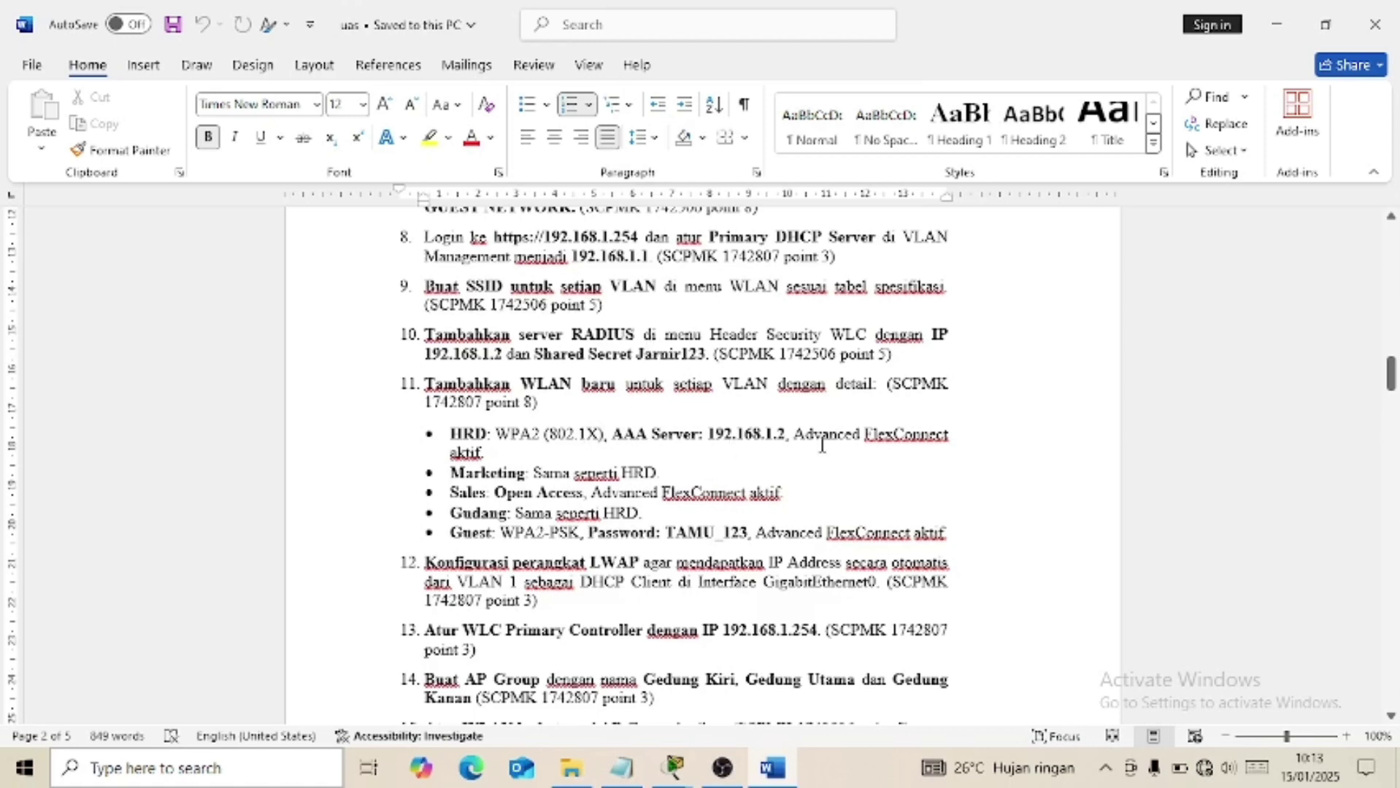
click(774, 770)
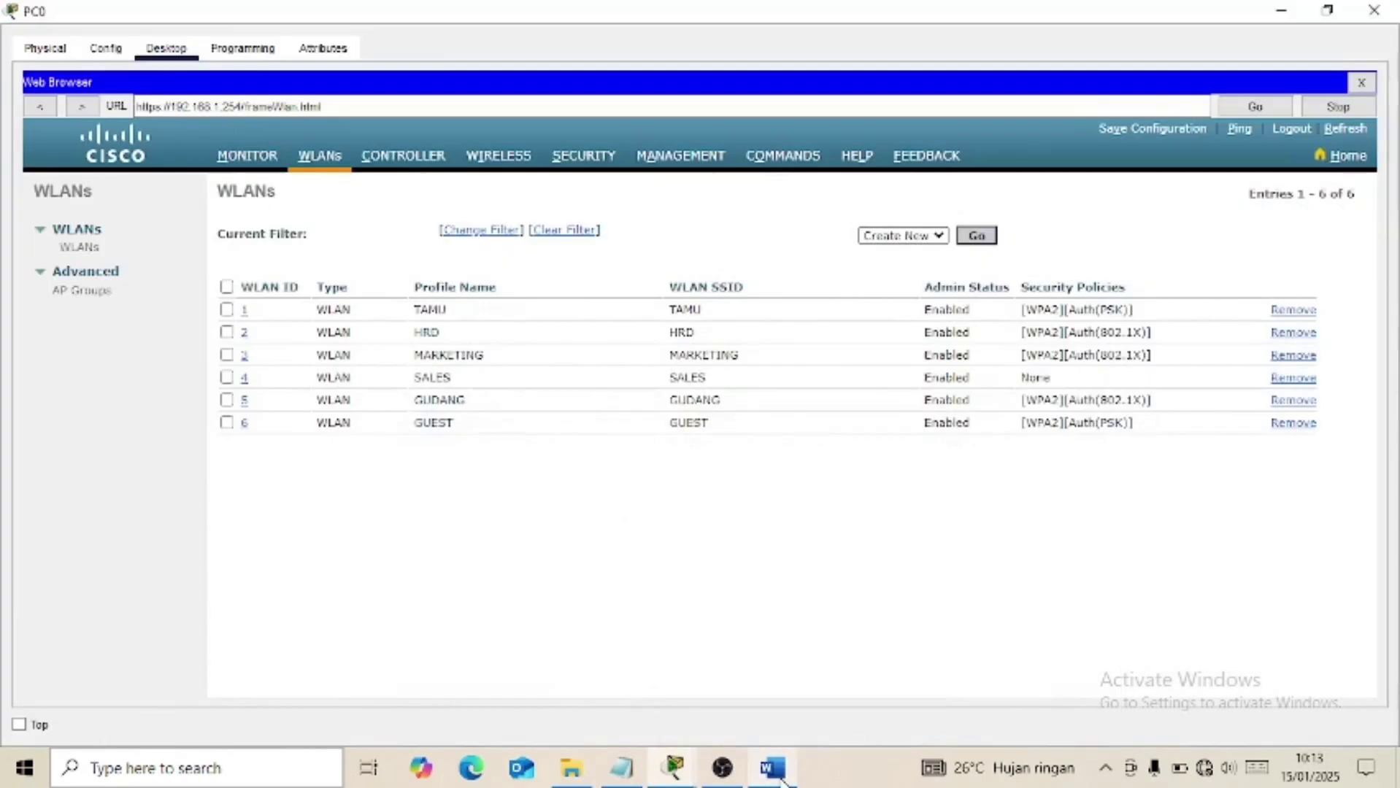
click(245, 336)
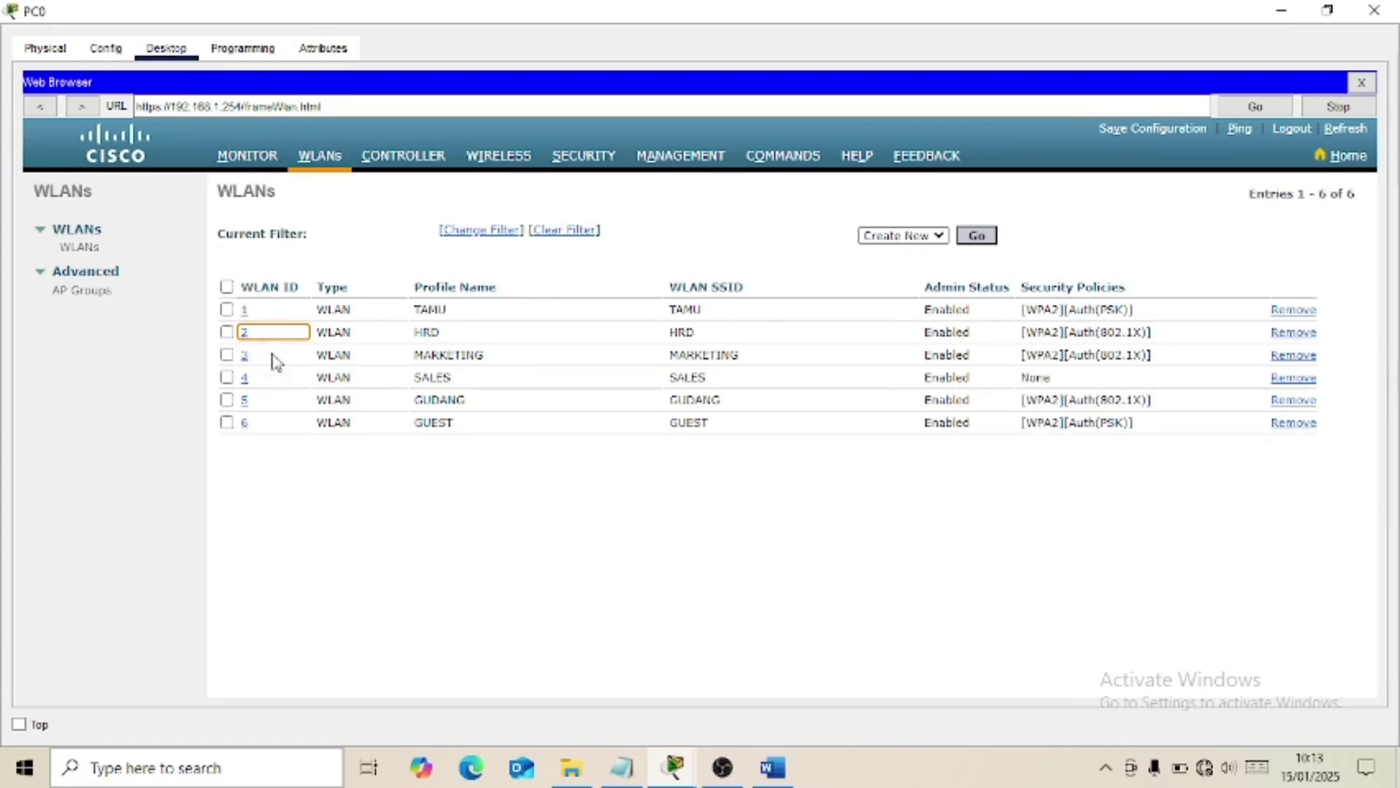
click(246, 333)
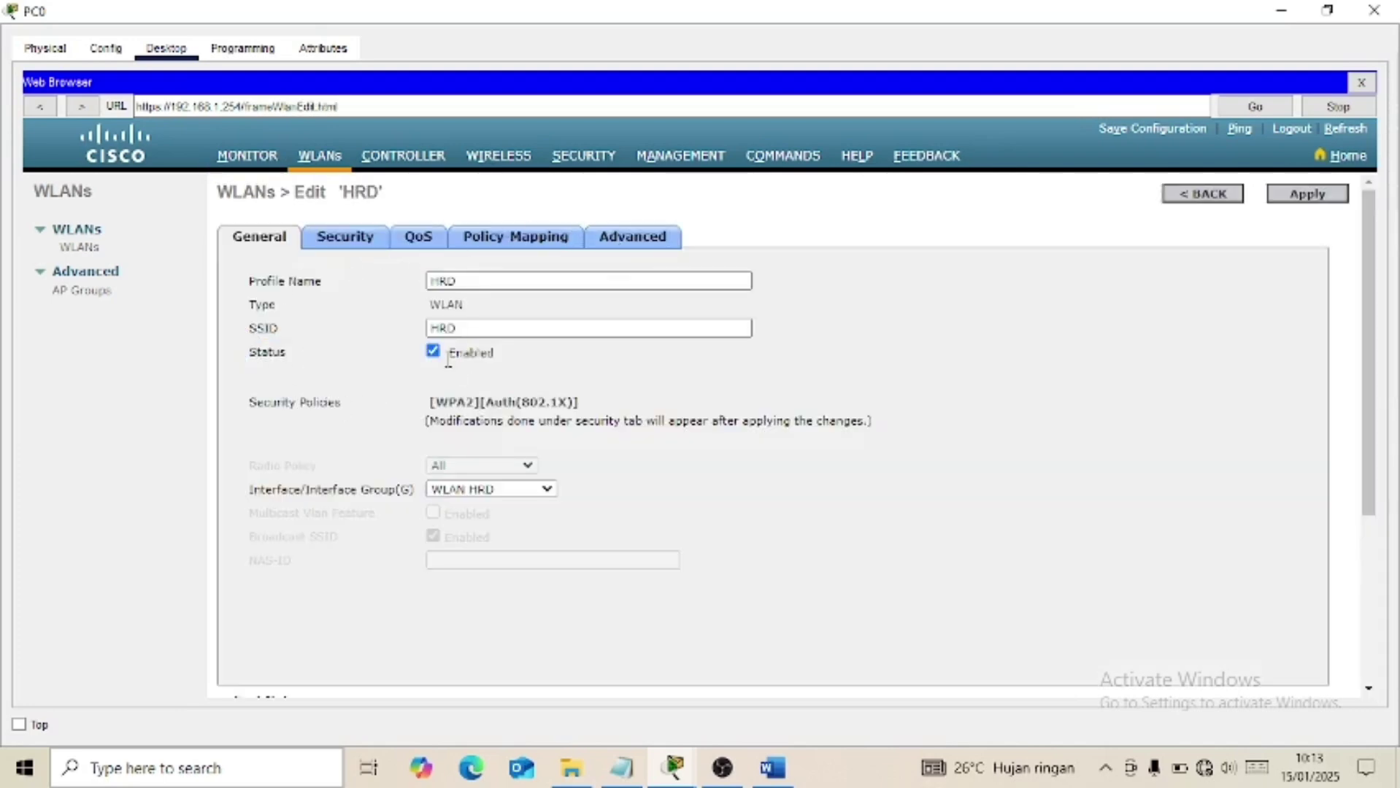
click(522, 491)
click(523, 492)
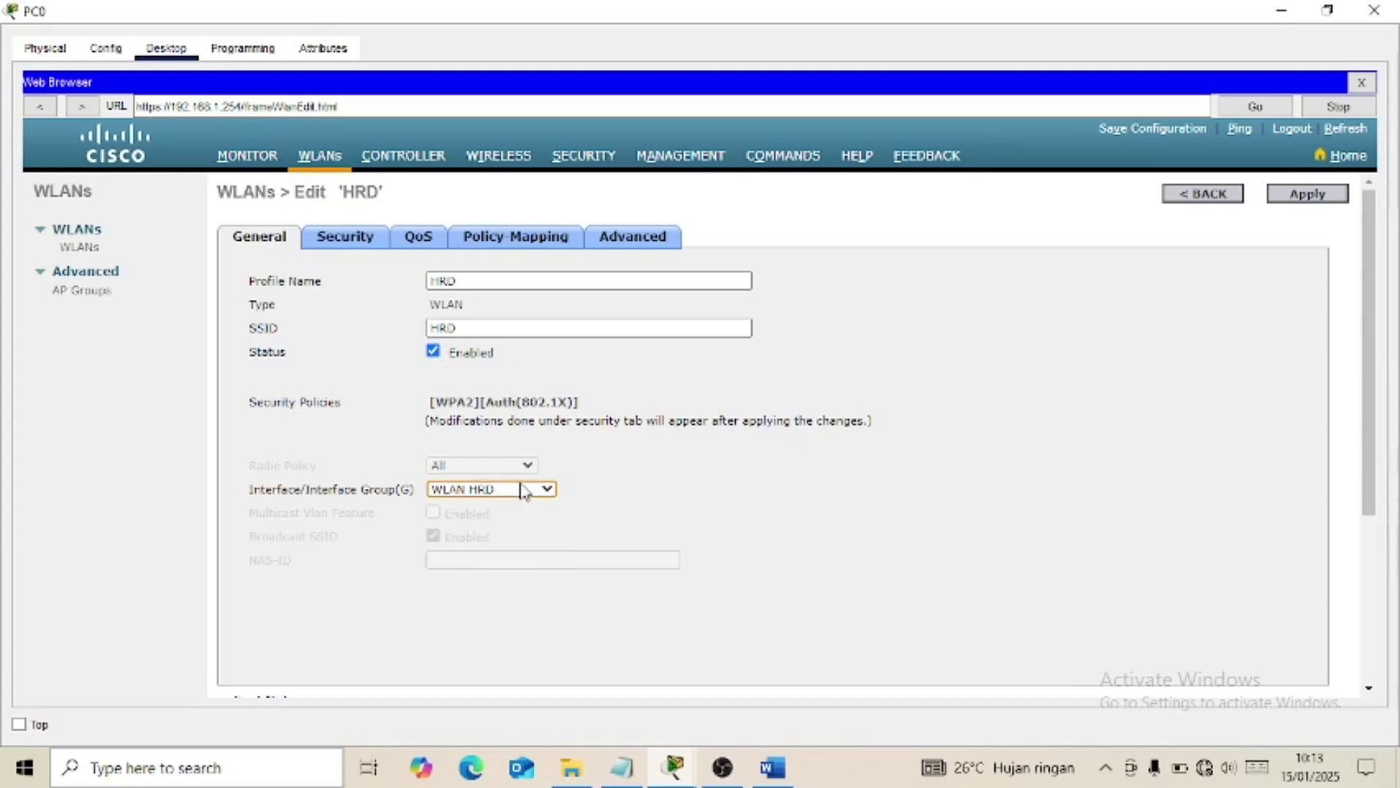
click(642, 241)
scroll(616, 540, down, 10)
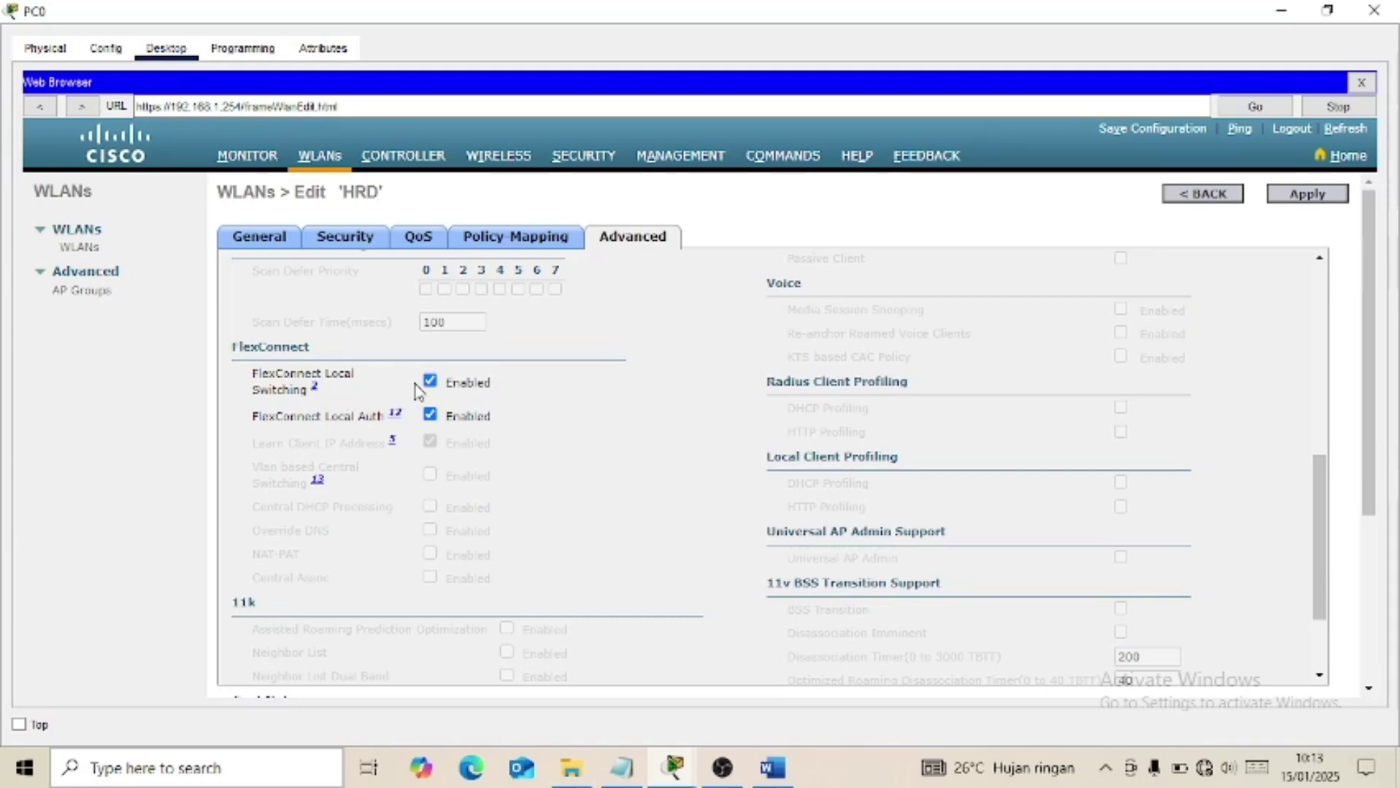
click(346, 239)
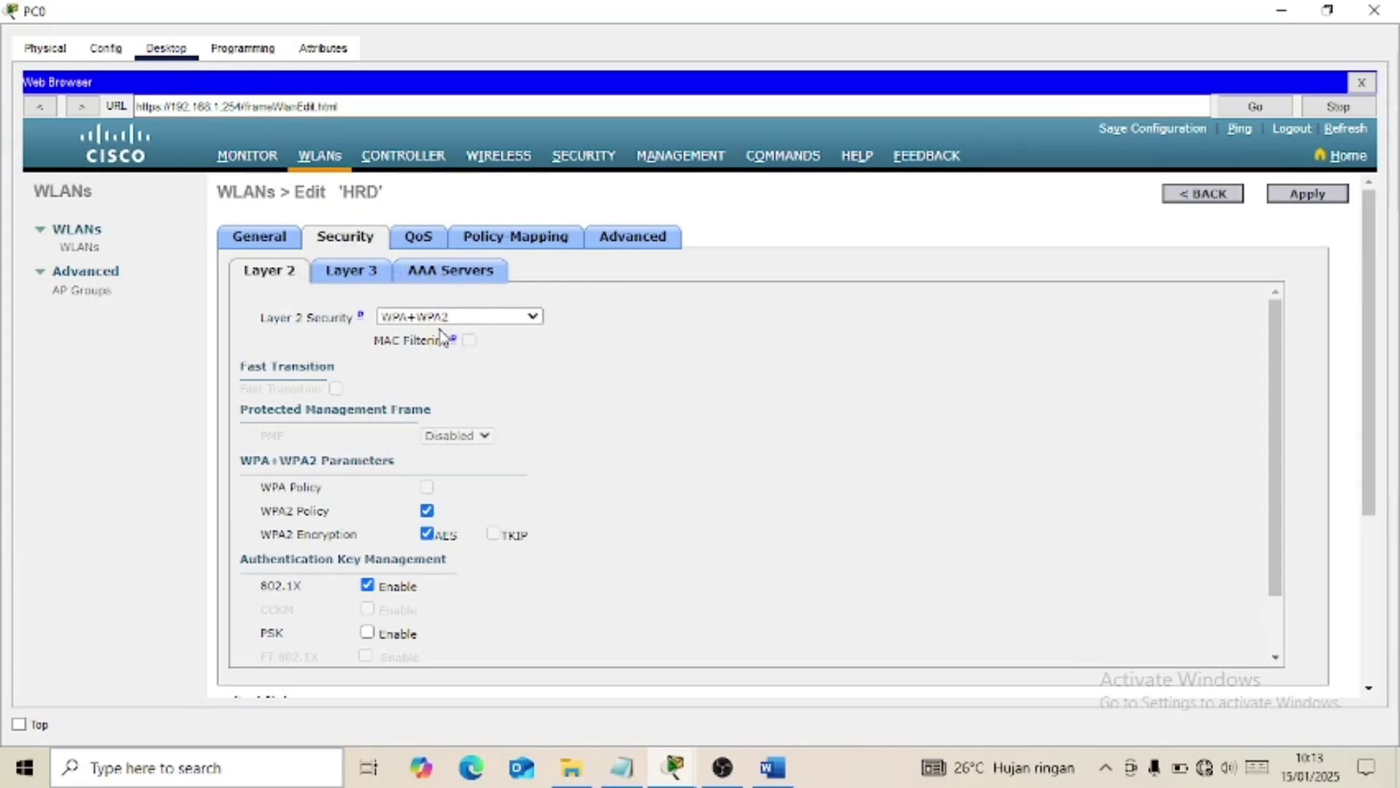
scroll(453, 336, down, 2)
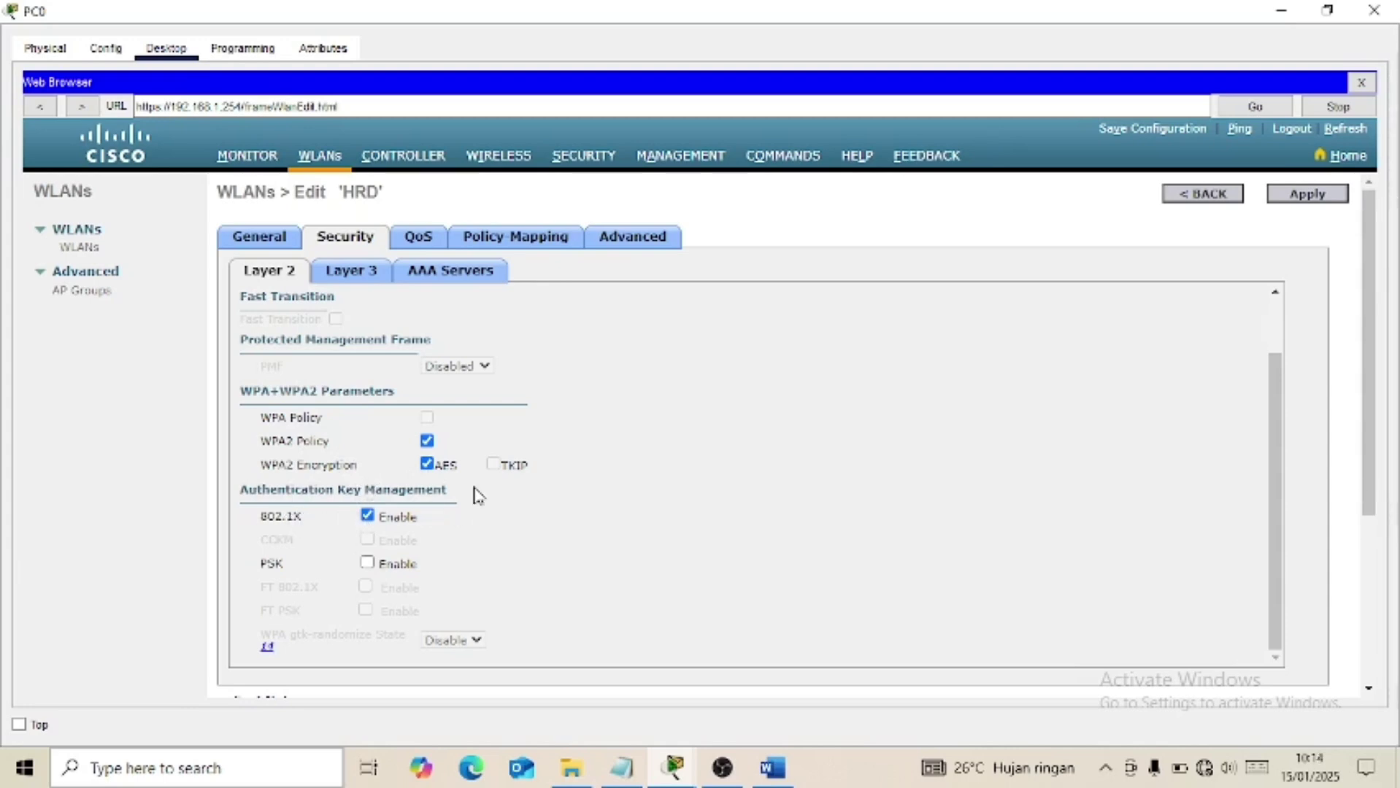
click(468, 285)
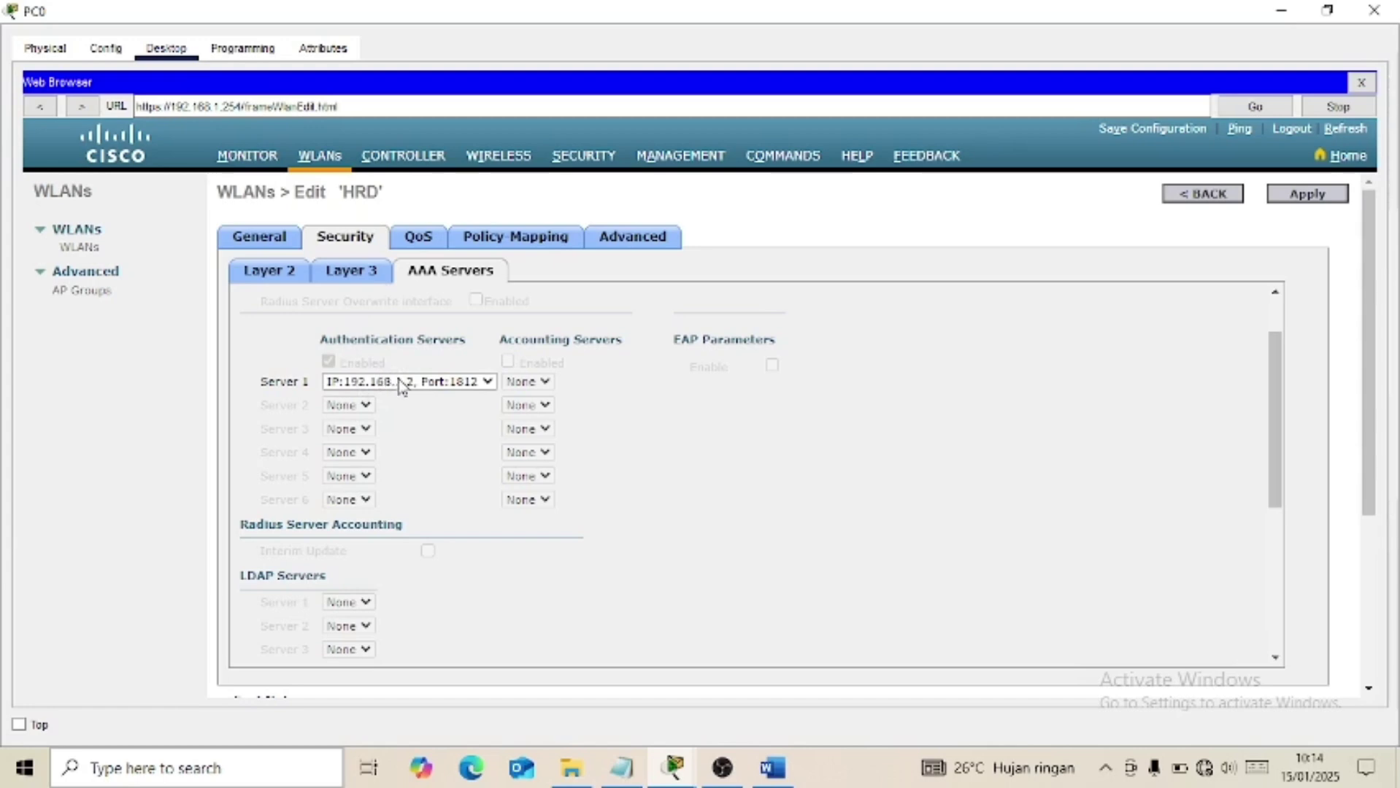
click(447, 388)
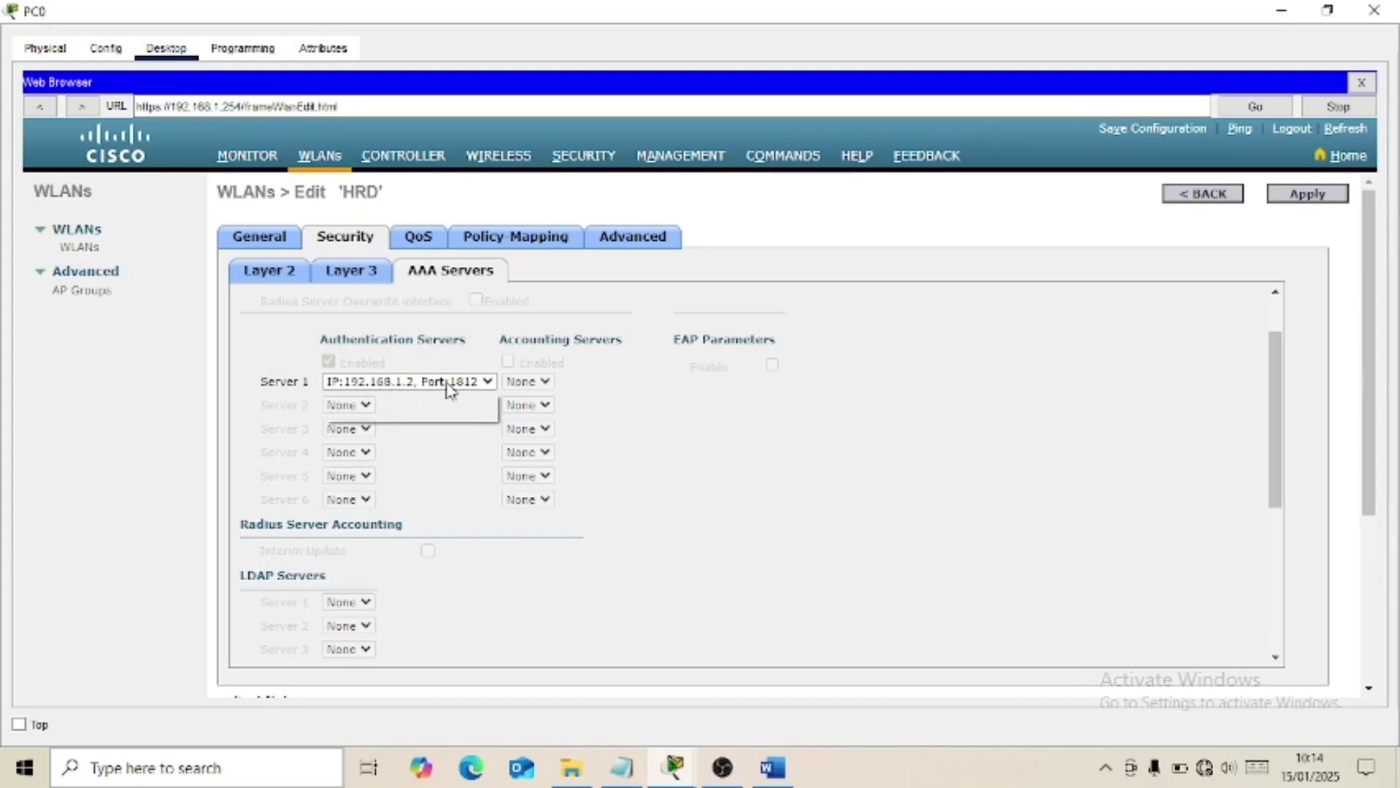
click(446, 388)
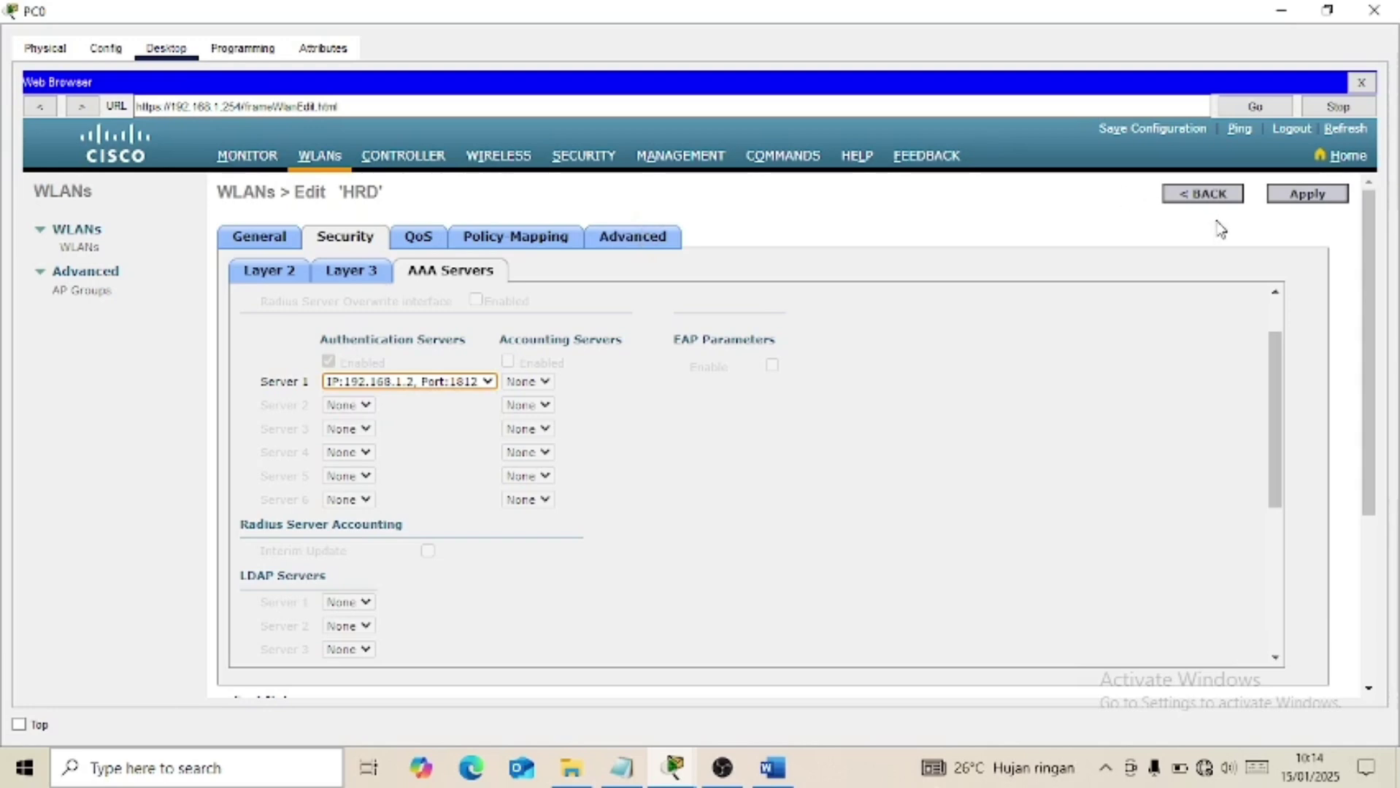
click(1219, 199)
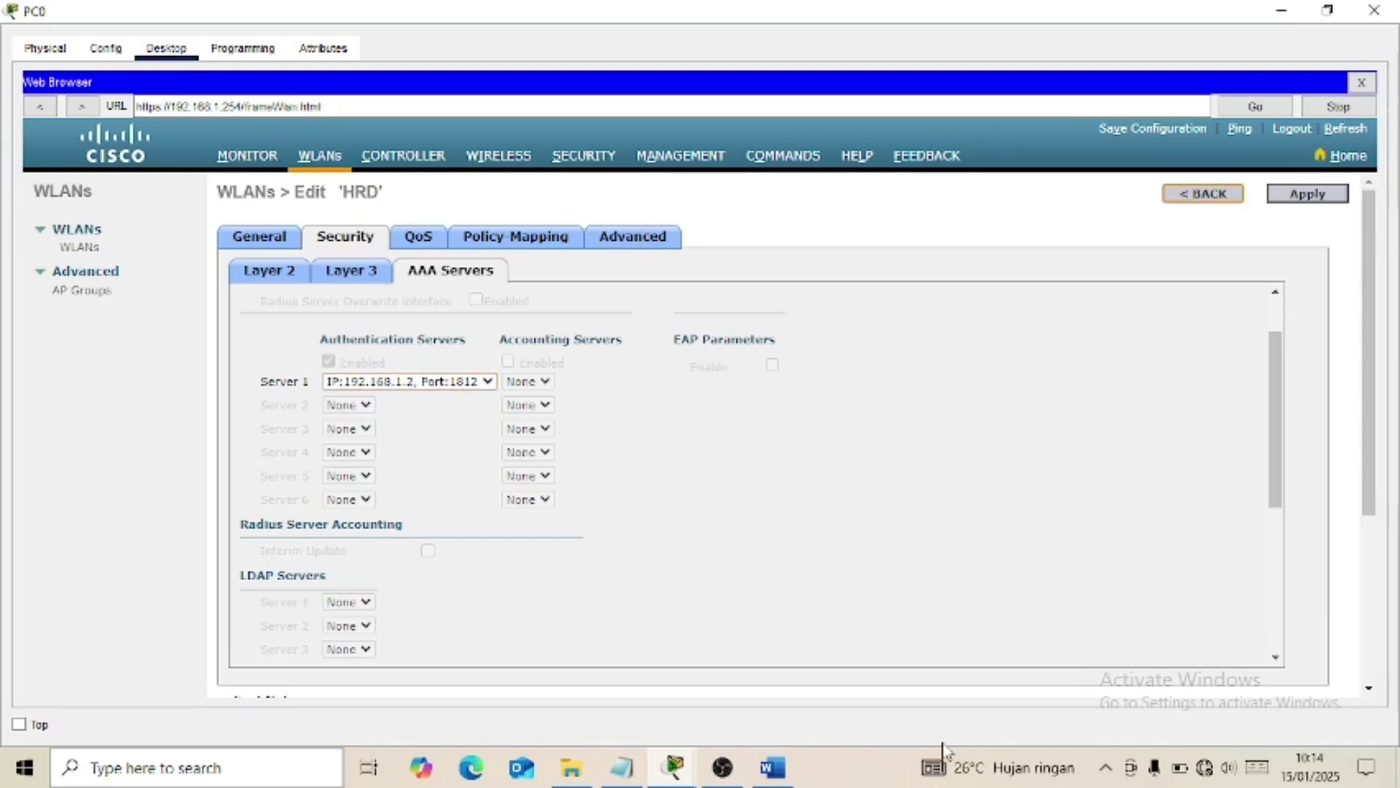
click(783, 776)
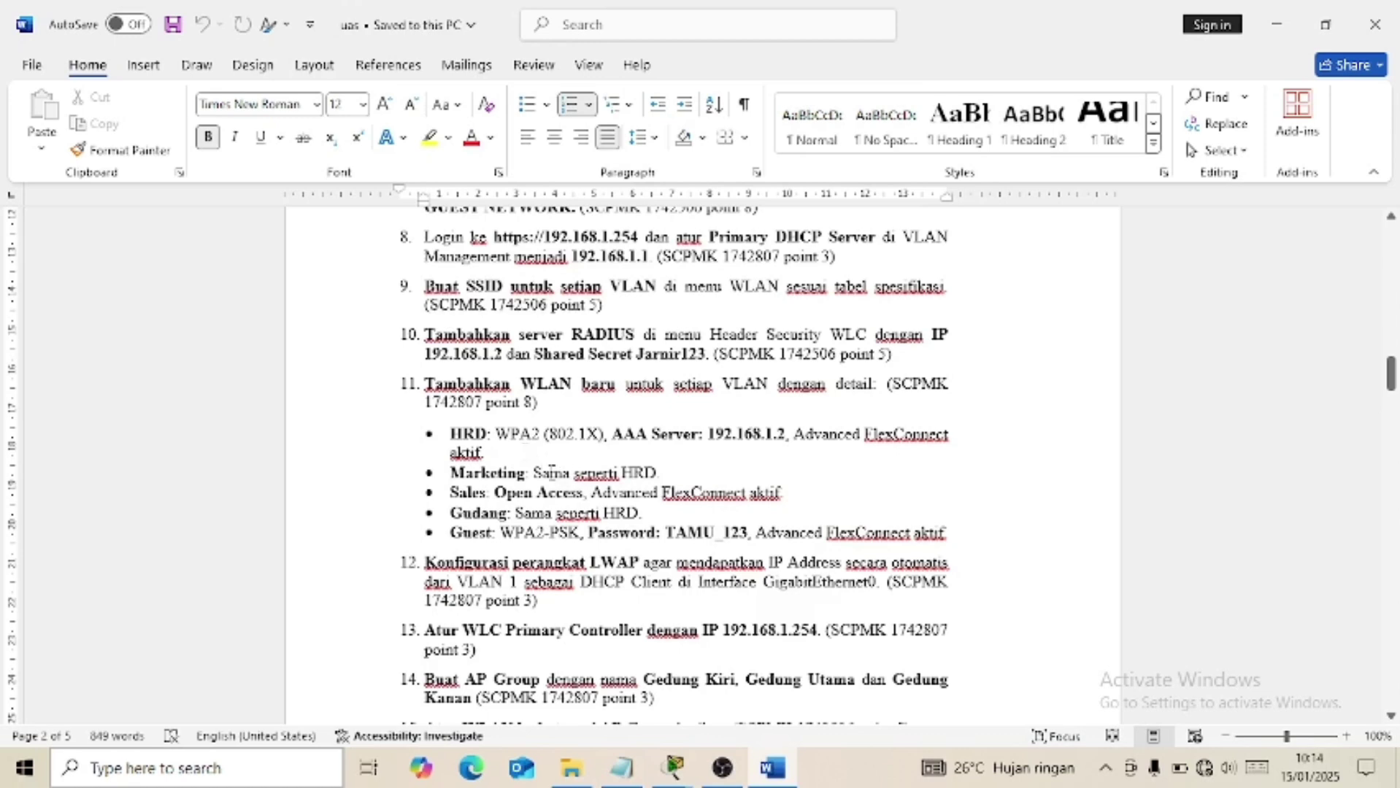
click(787, 770)
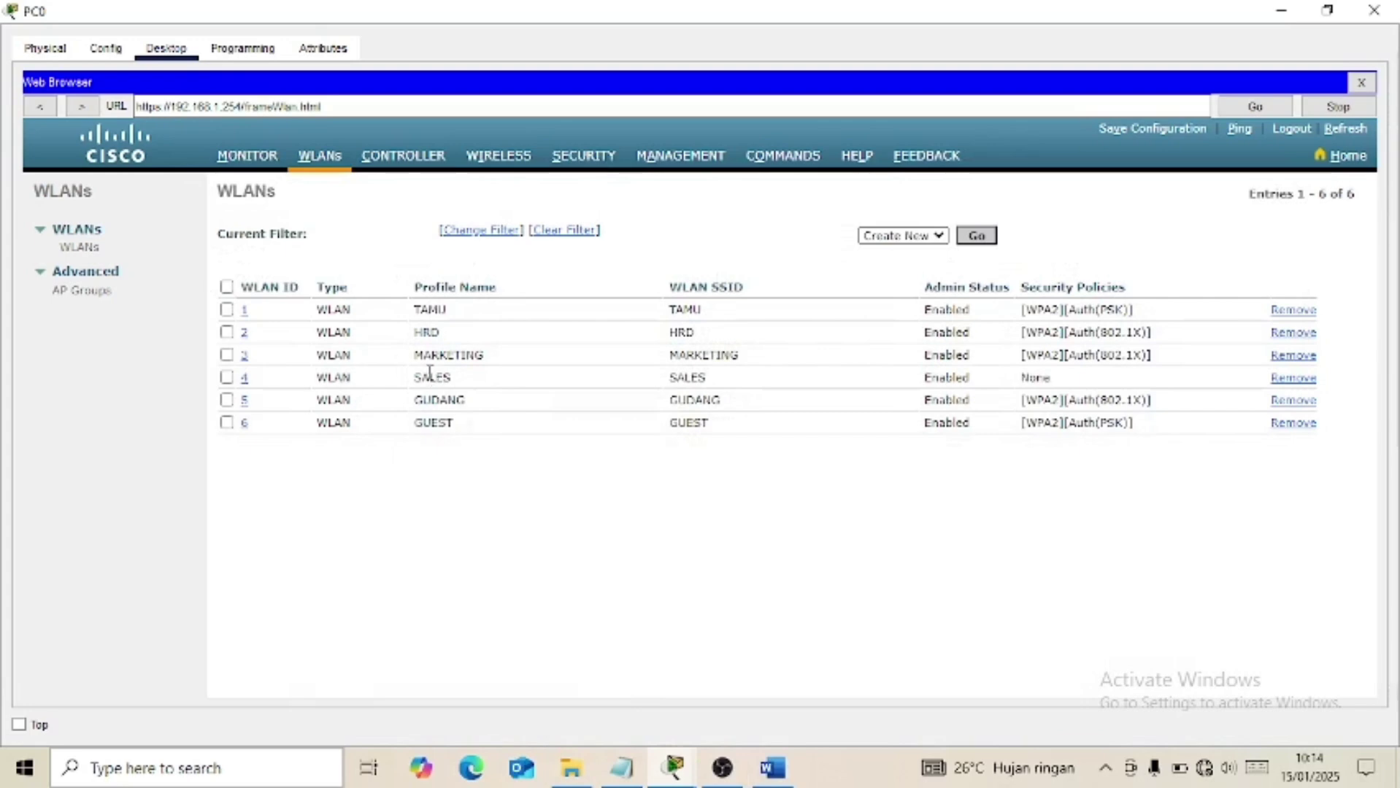
click(245, 356)
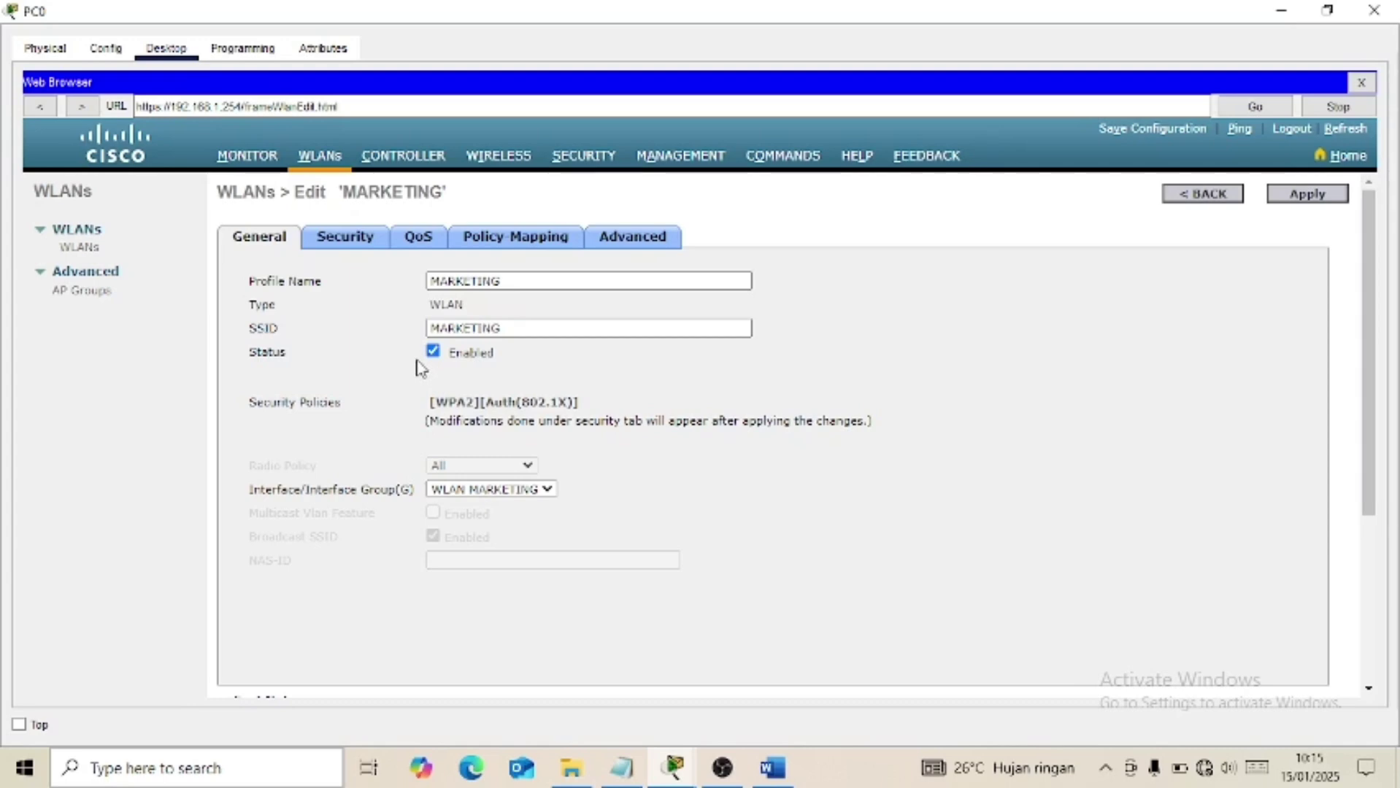
click(371, 250)
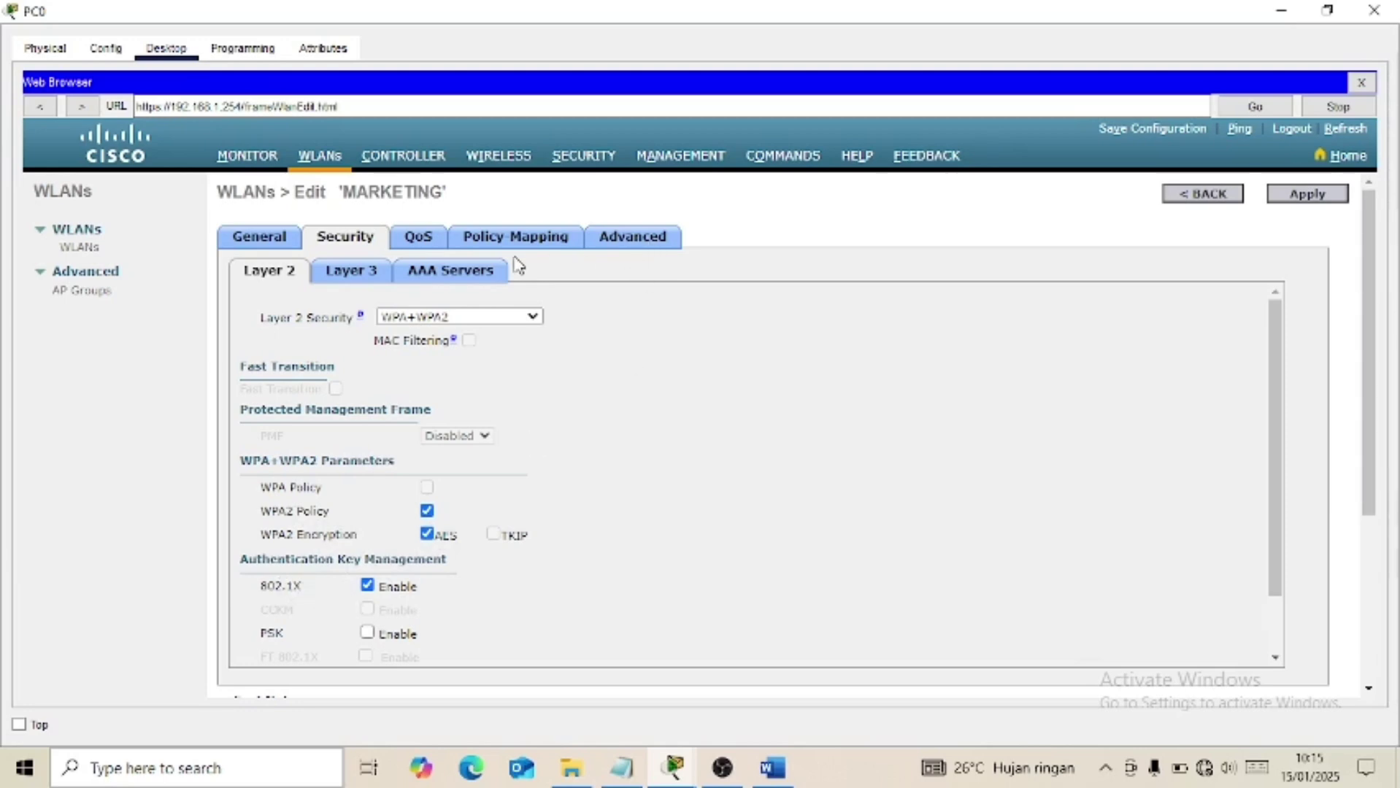
click(468, 276)
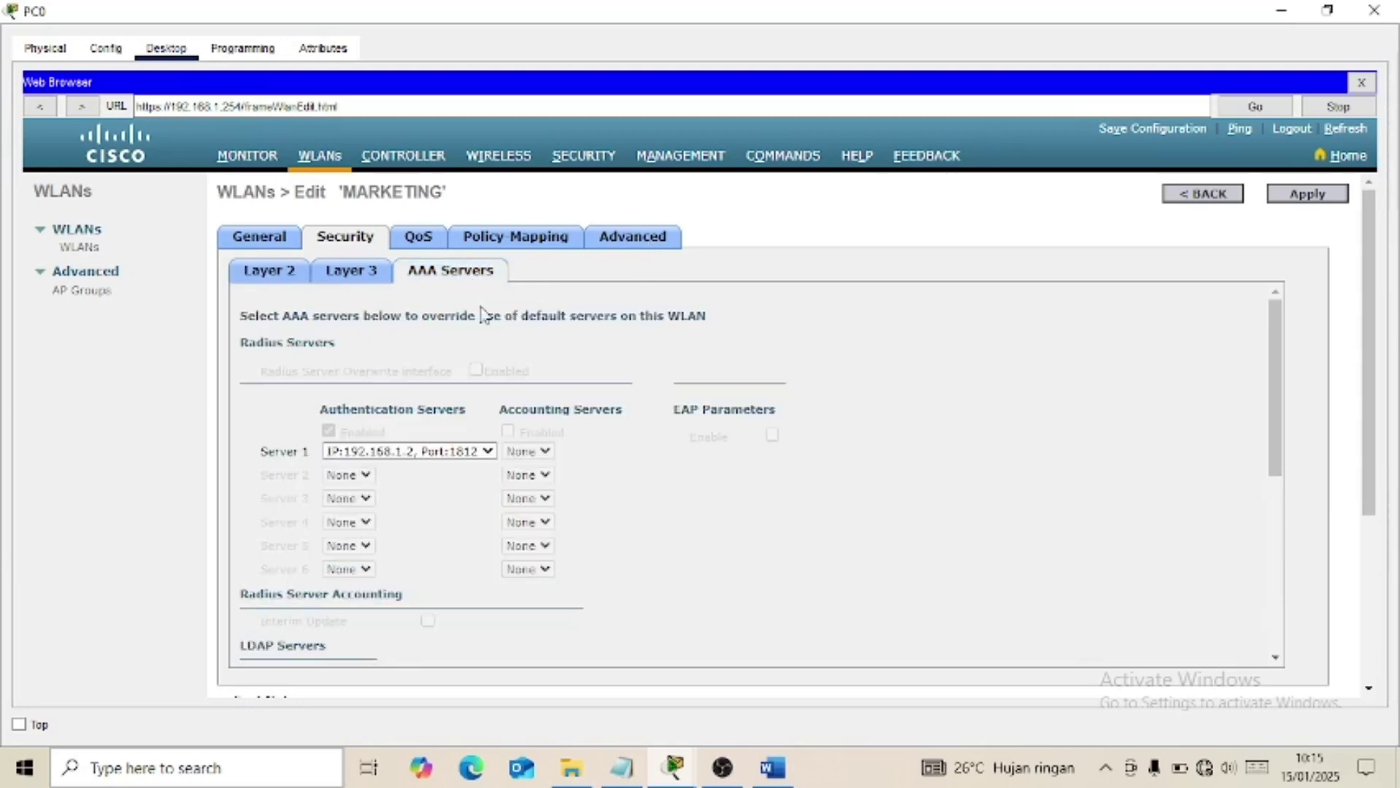
click(421, 456)
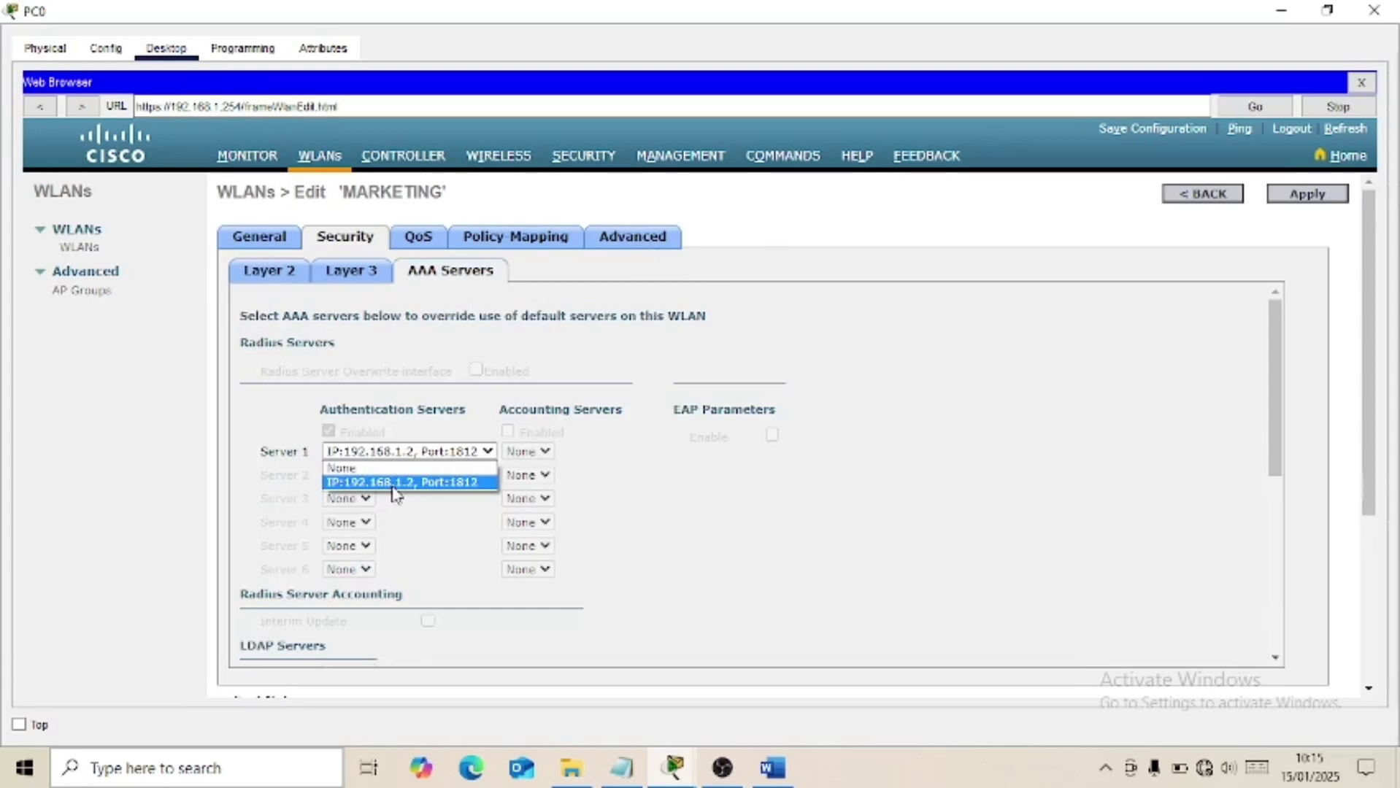
click(632, 250)
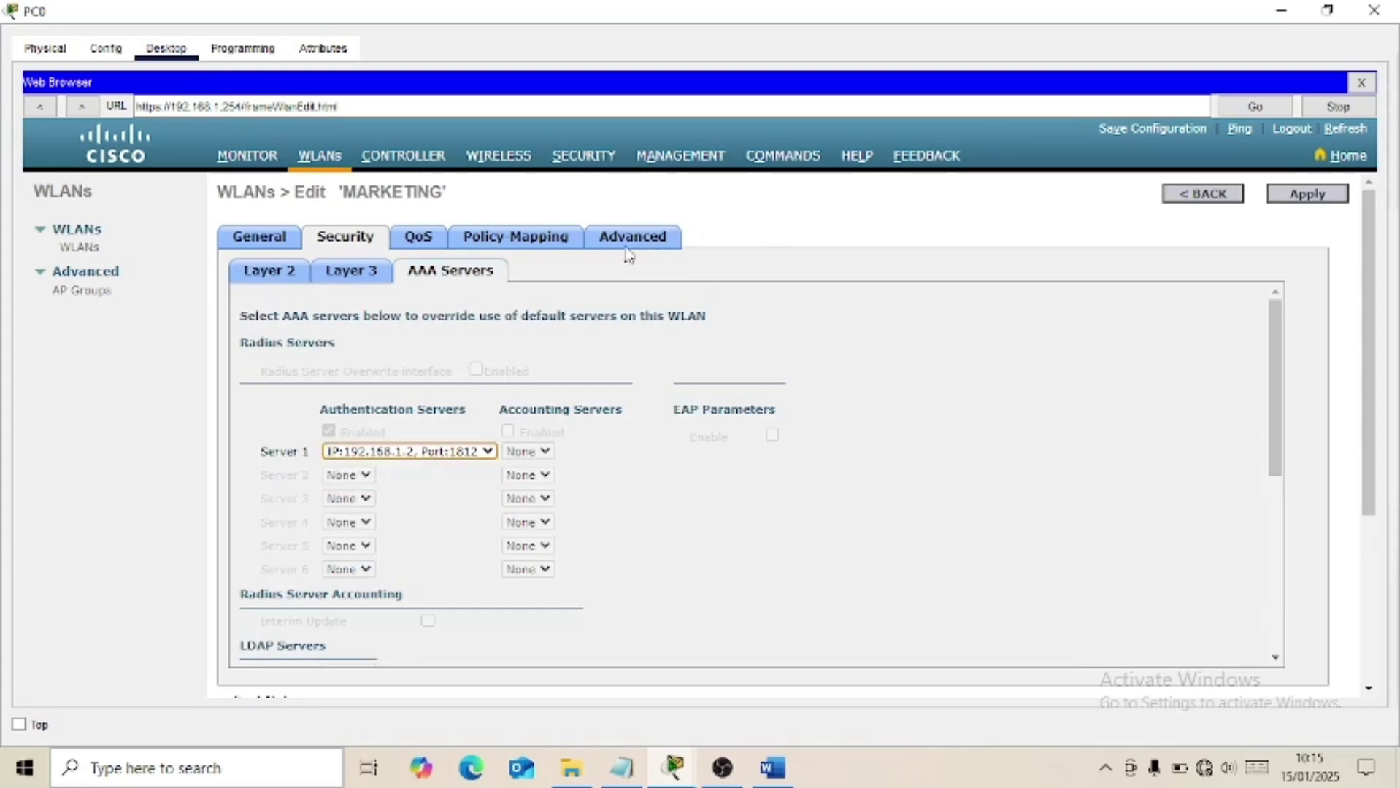
click(641, 250)
scroll(677, 620, down, 5)
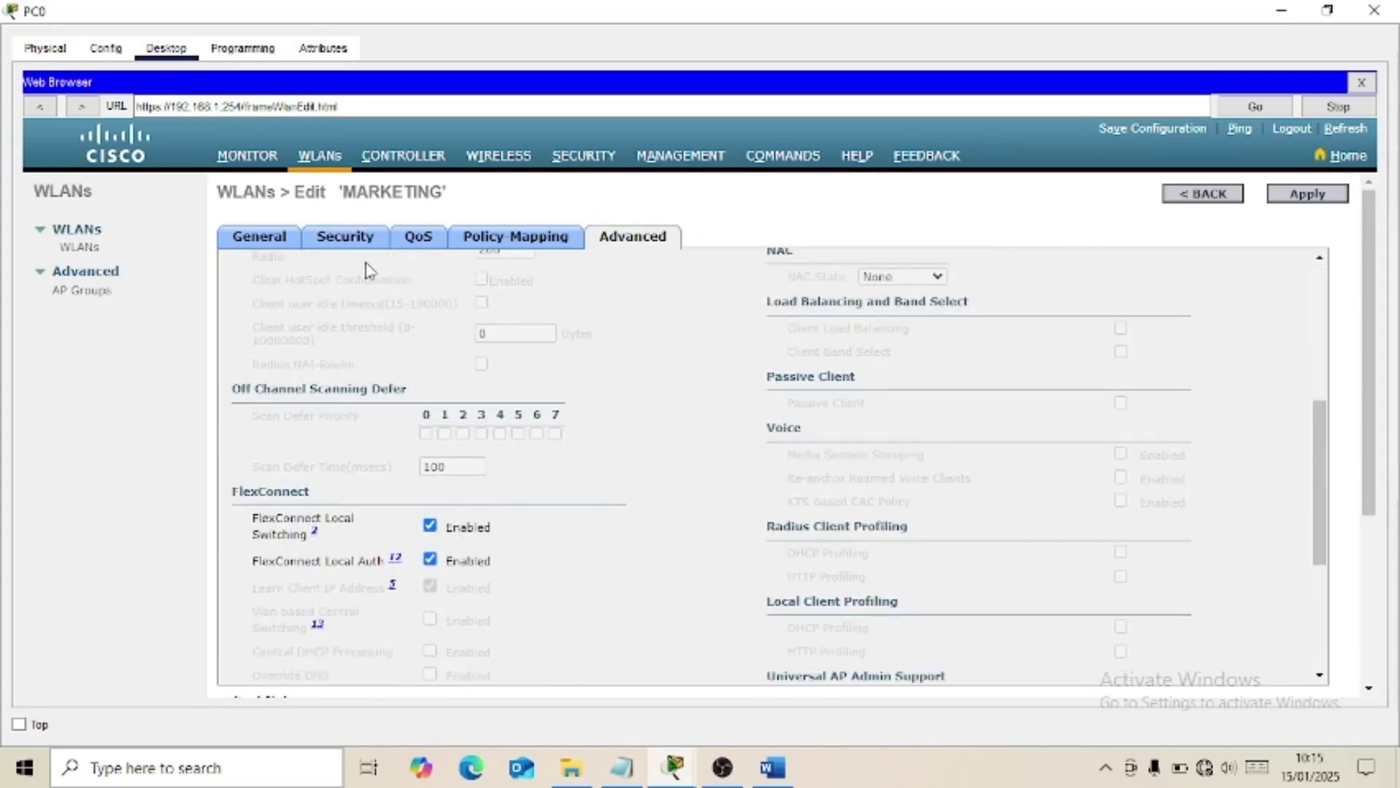
click(270, 241)
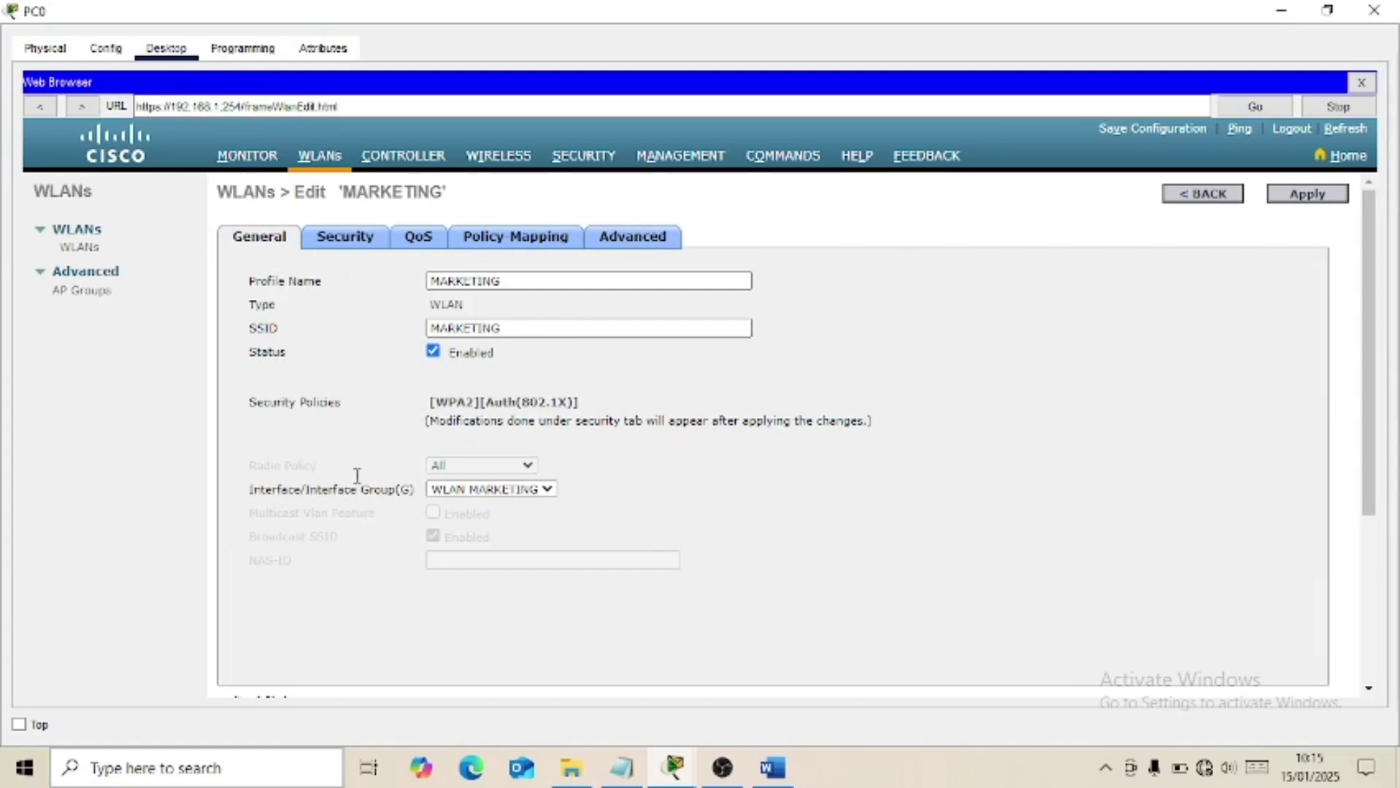
click(531, 496)
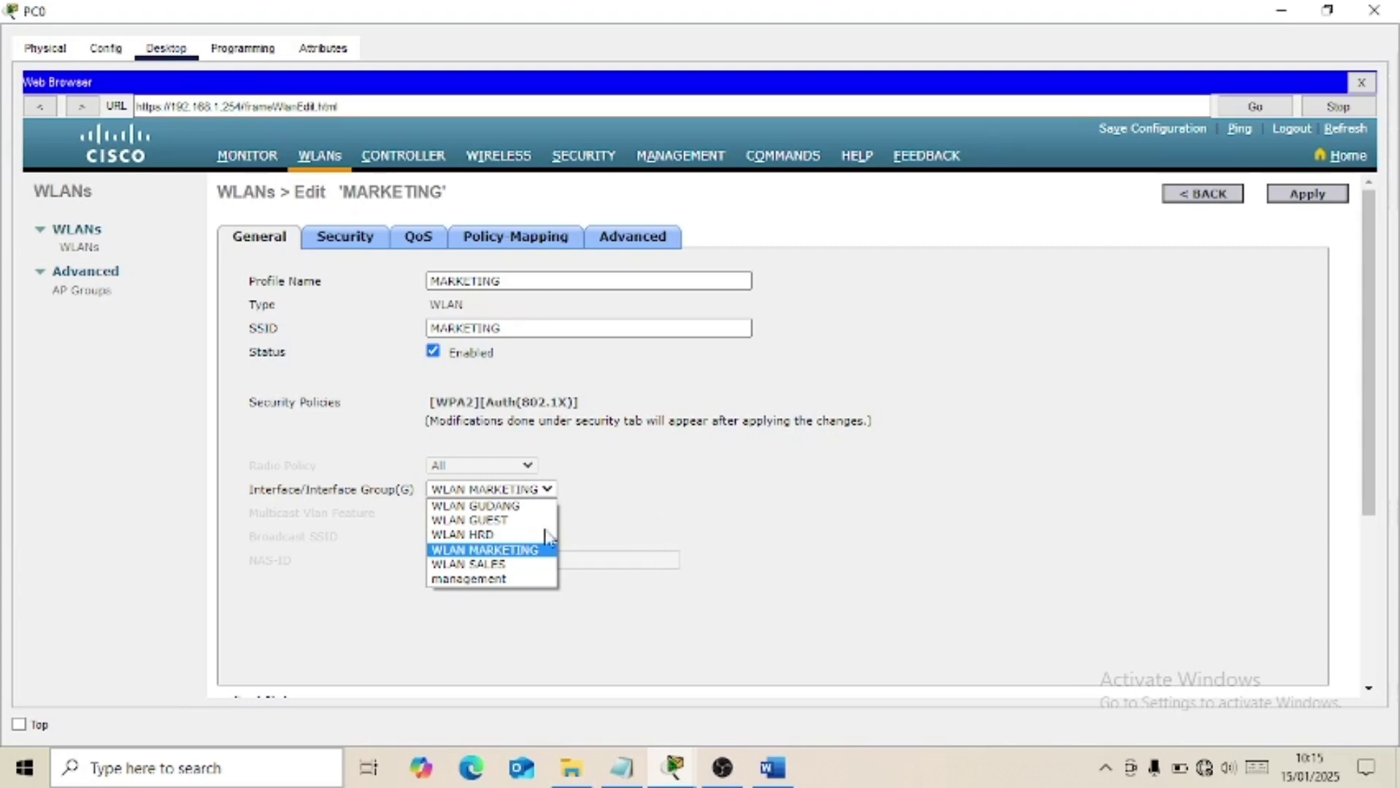
click(924, 548)
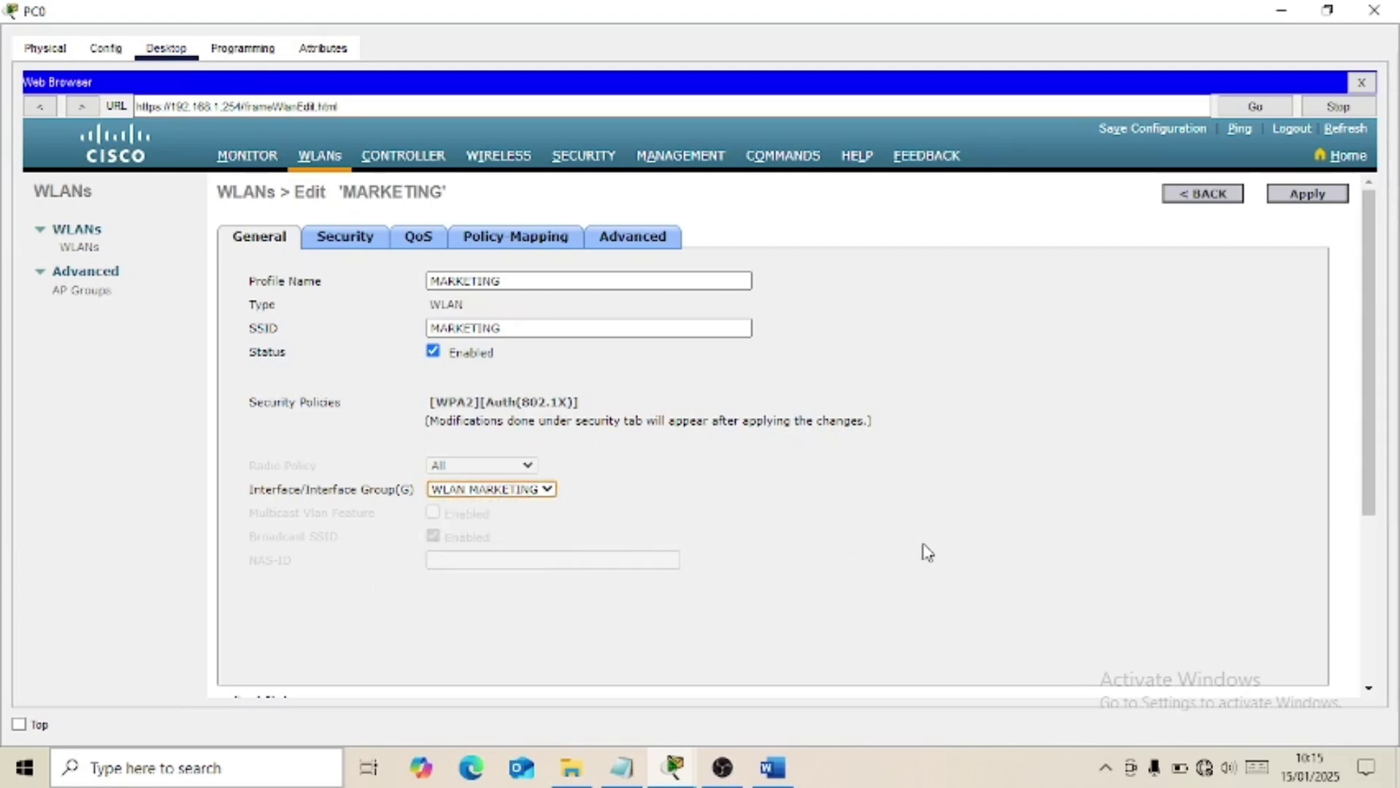
click(1194, 198)
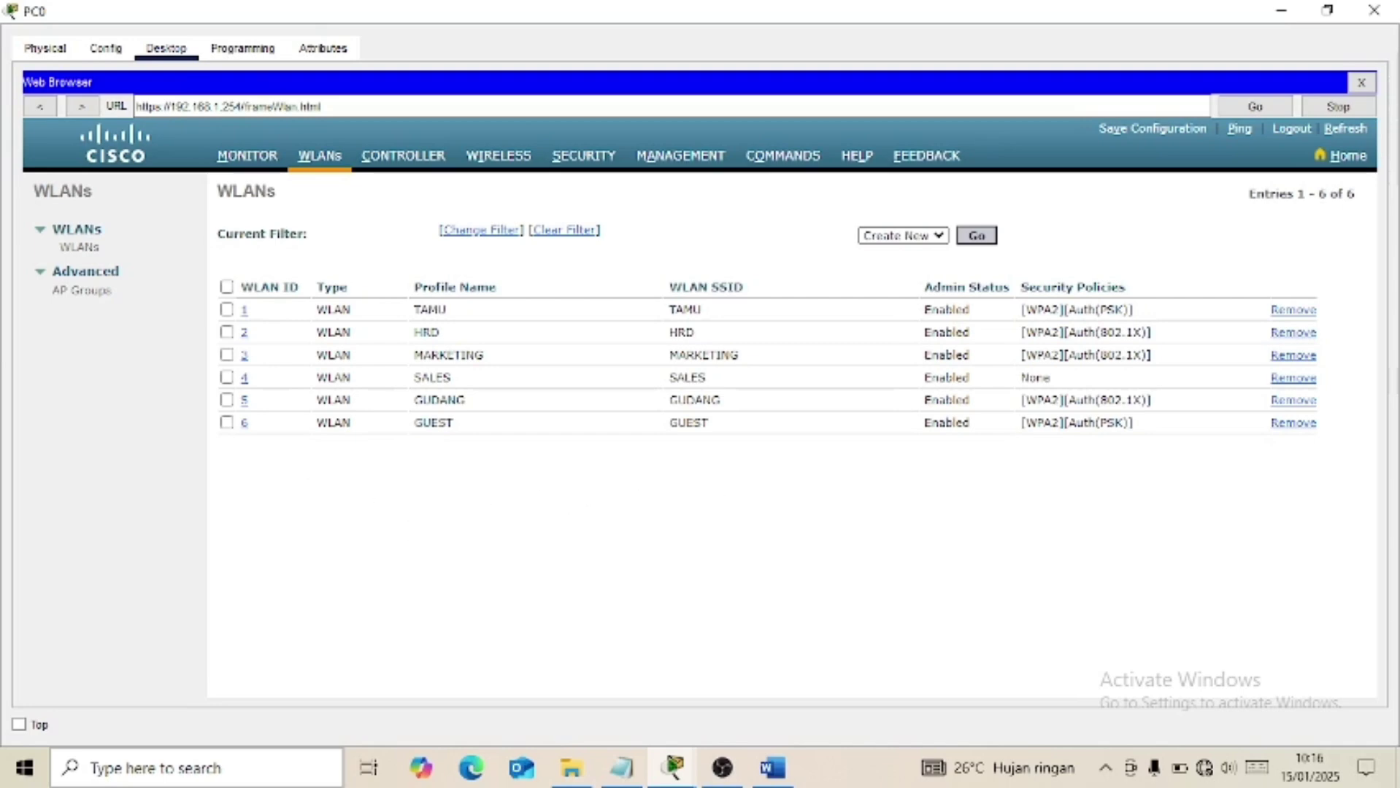
Open the SALES WLAN's settings, keeping WLAN SALES as its interface.
click(774, 768)
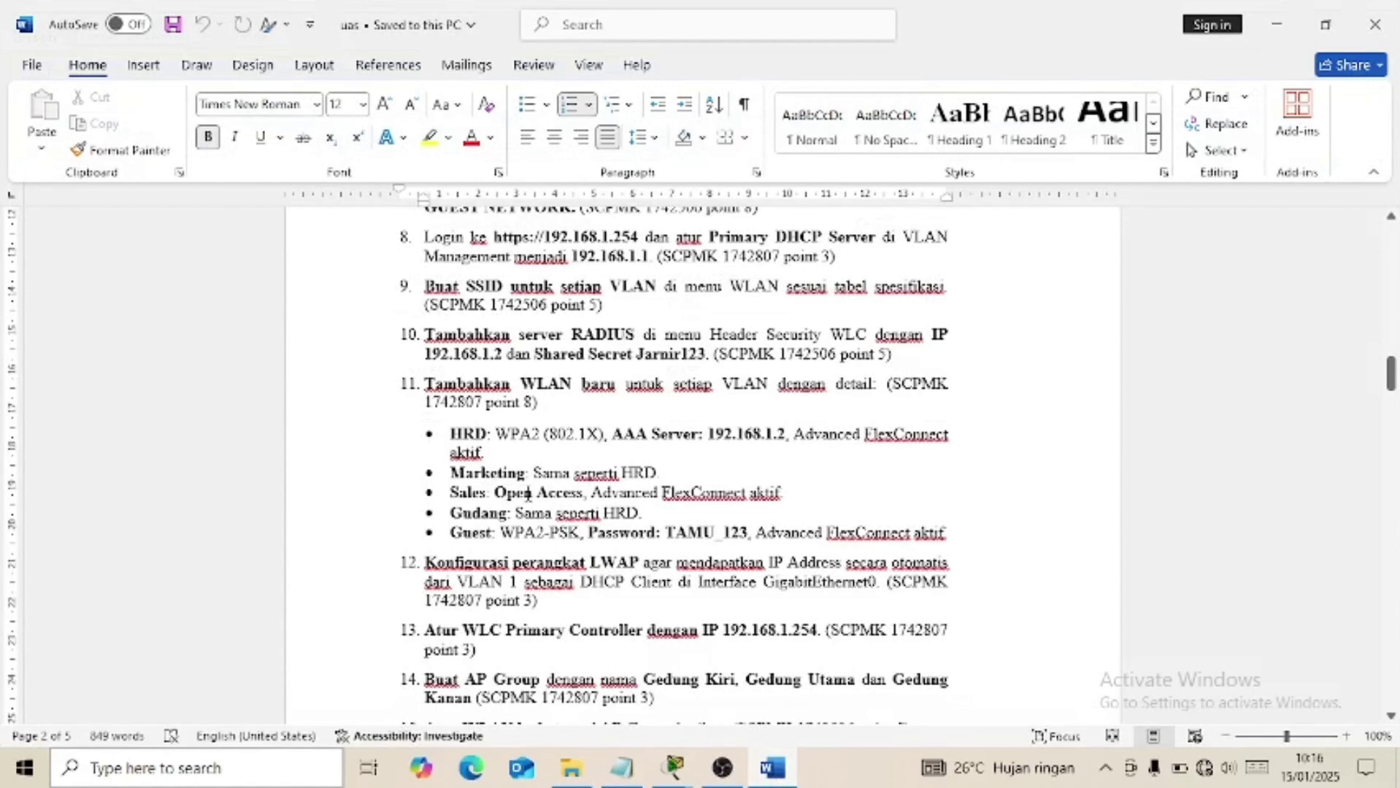
click(772, 770)
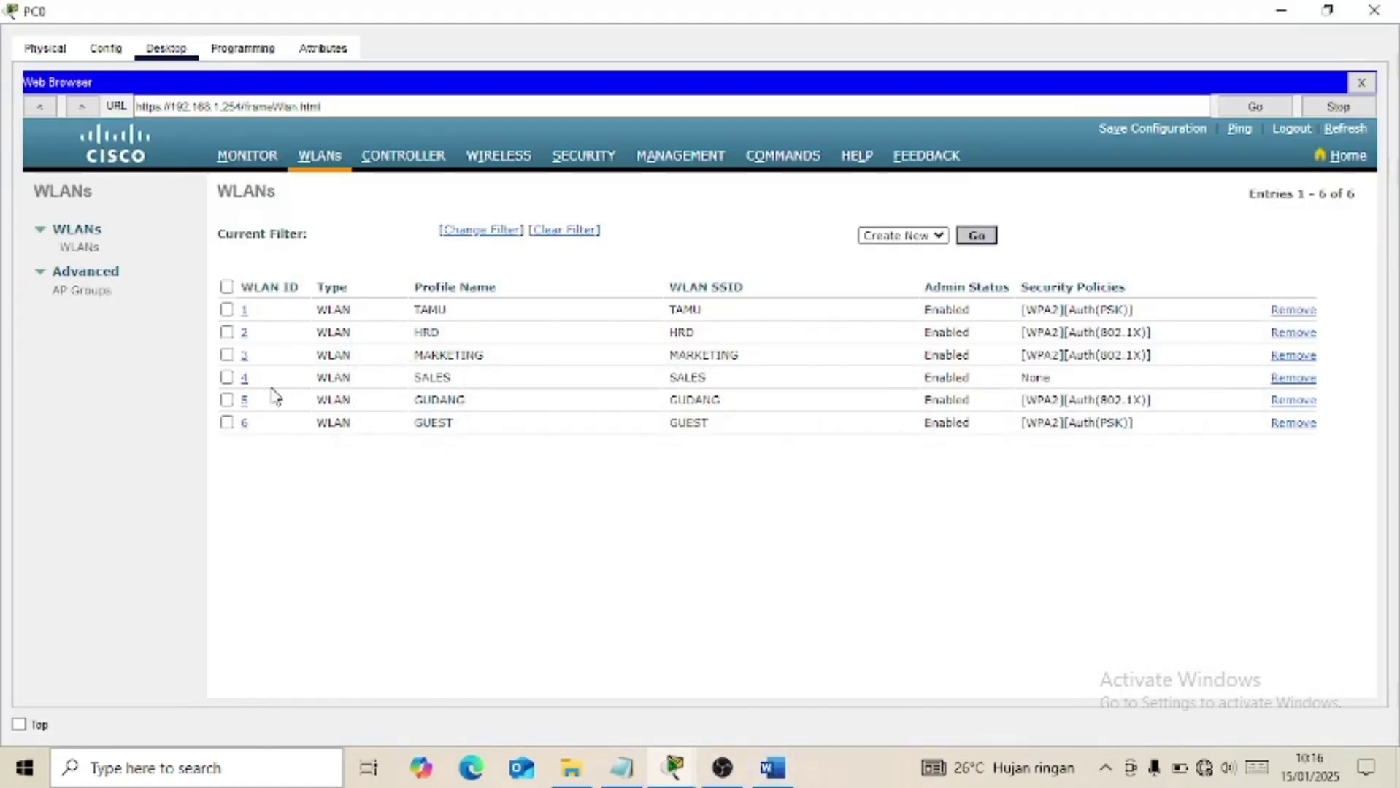
click(243, 379)
click(244, 377)
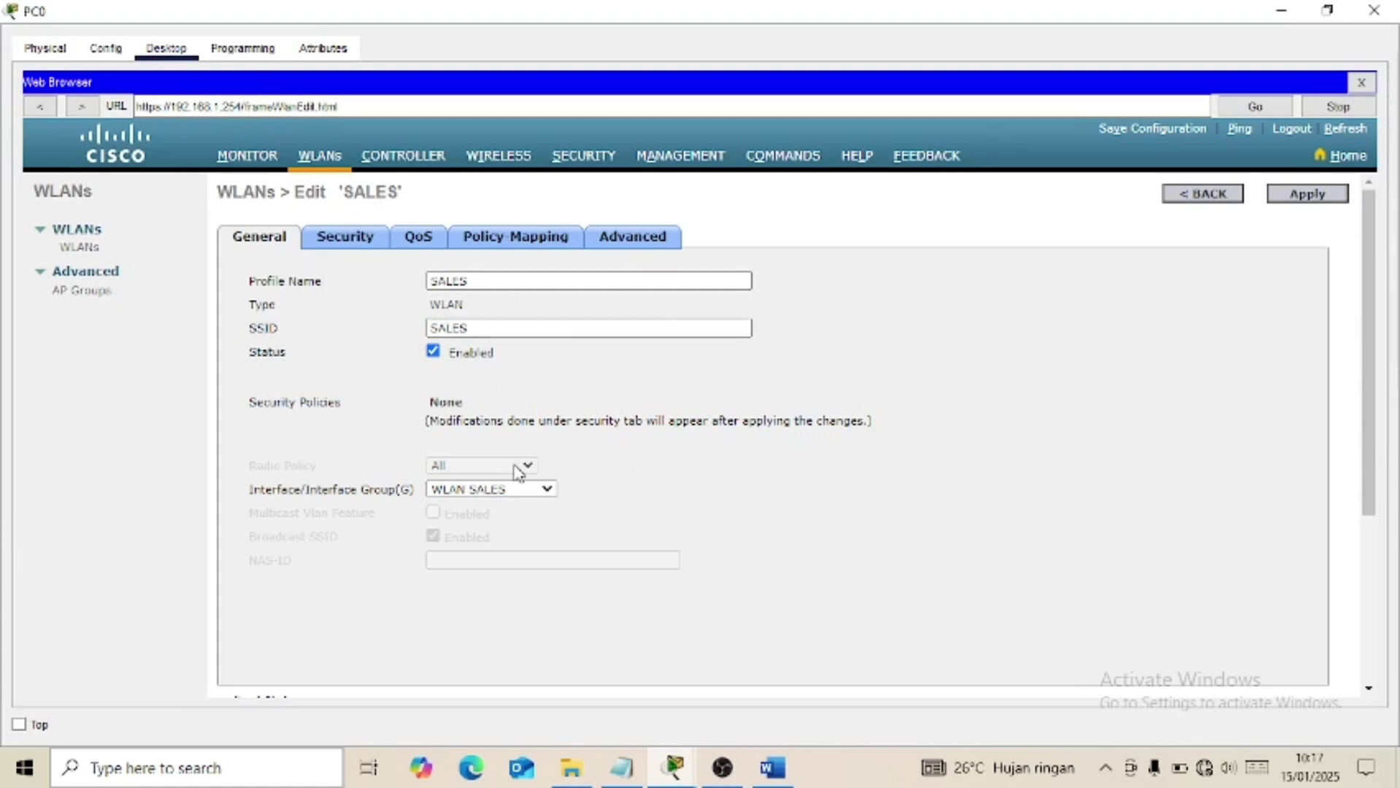
click(489, 491)
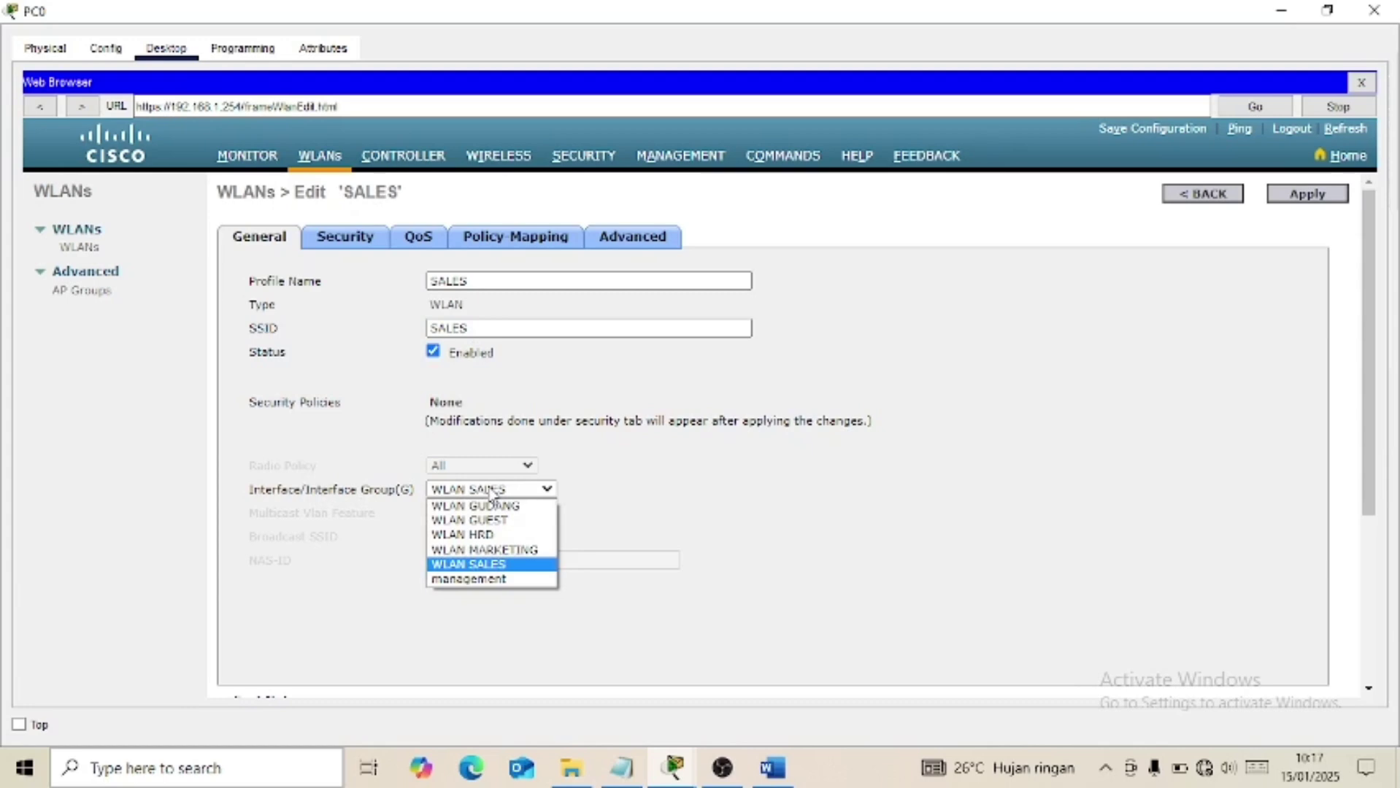
click(491, 489)
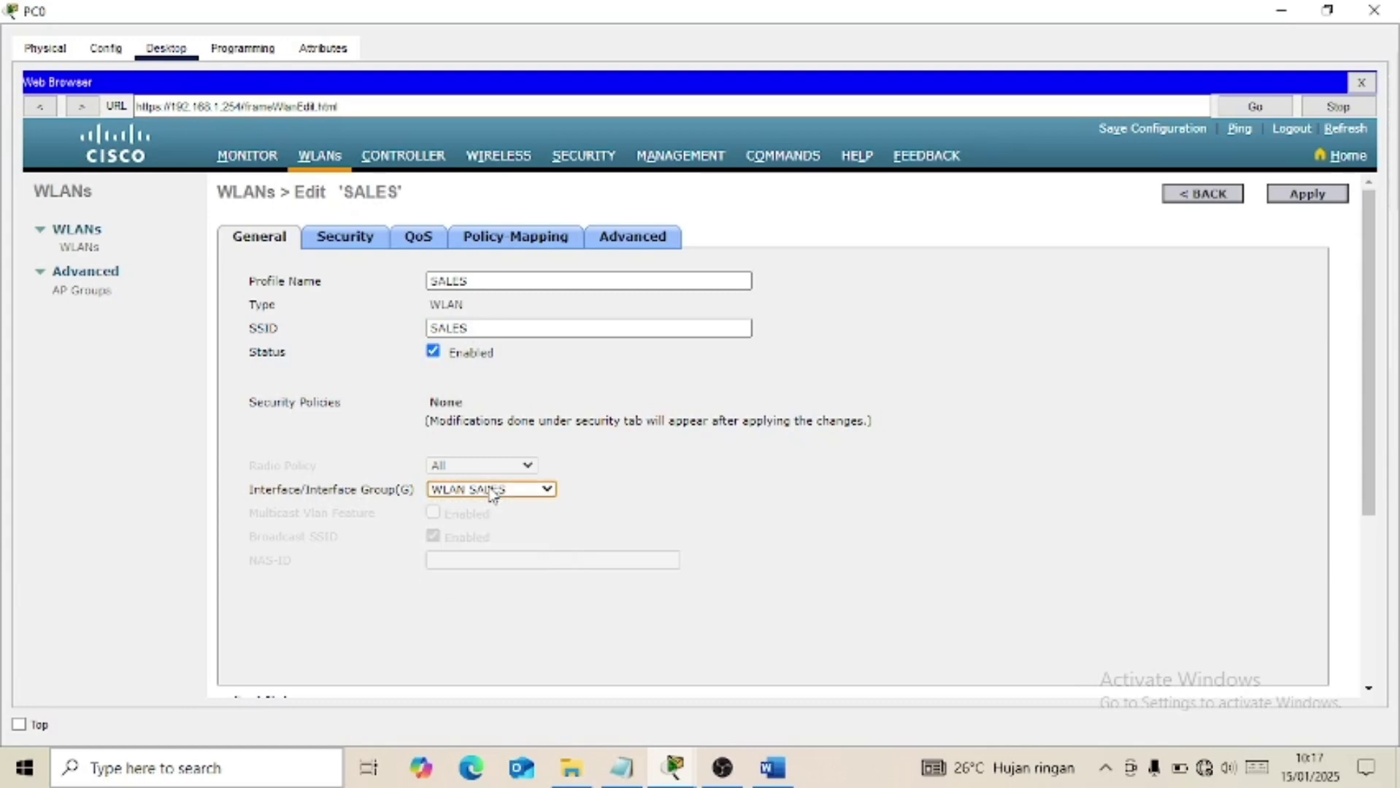
Review the SALES WLAN's Advanced tab, confirming FlexConnect is enabled.
click(645, 239)
scroll(603, 459, down, 5)
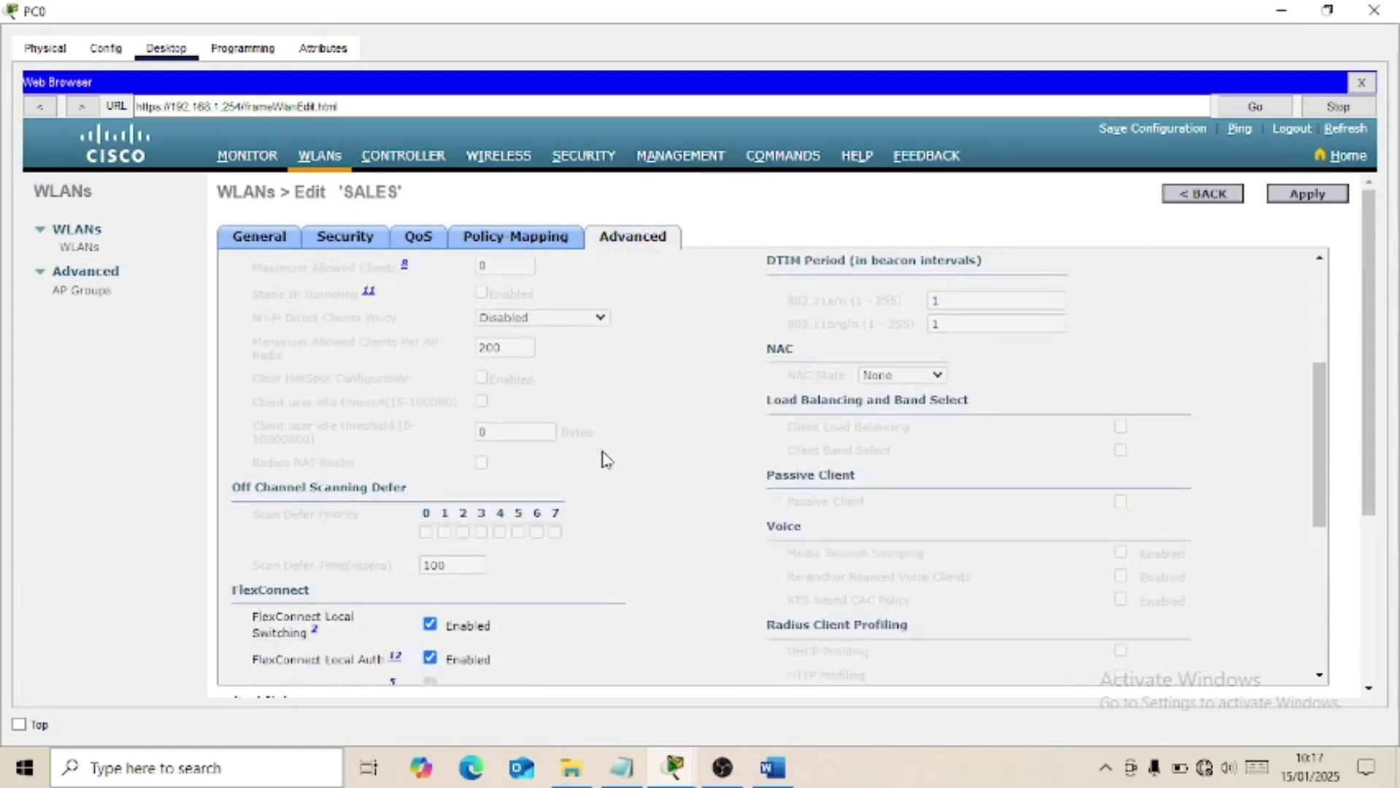
scroll(603, 459, down, 1)
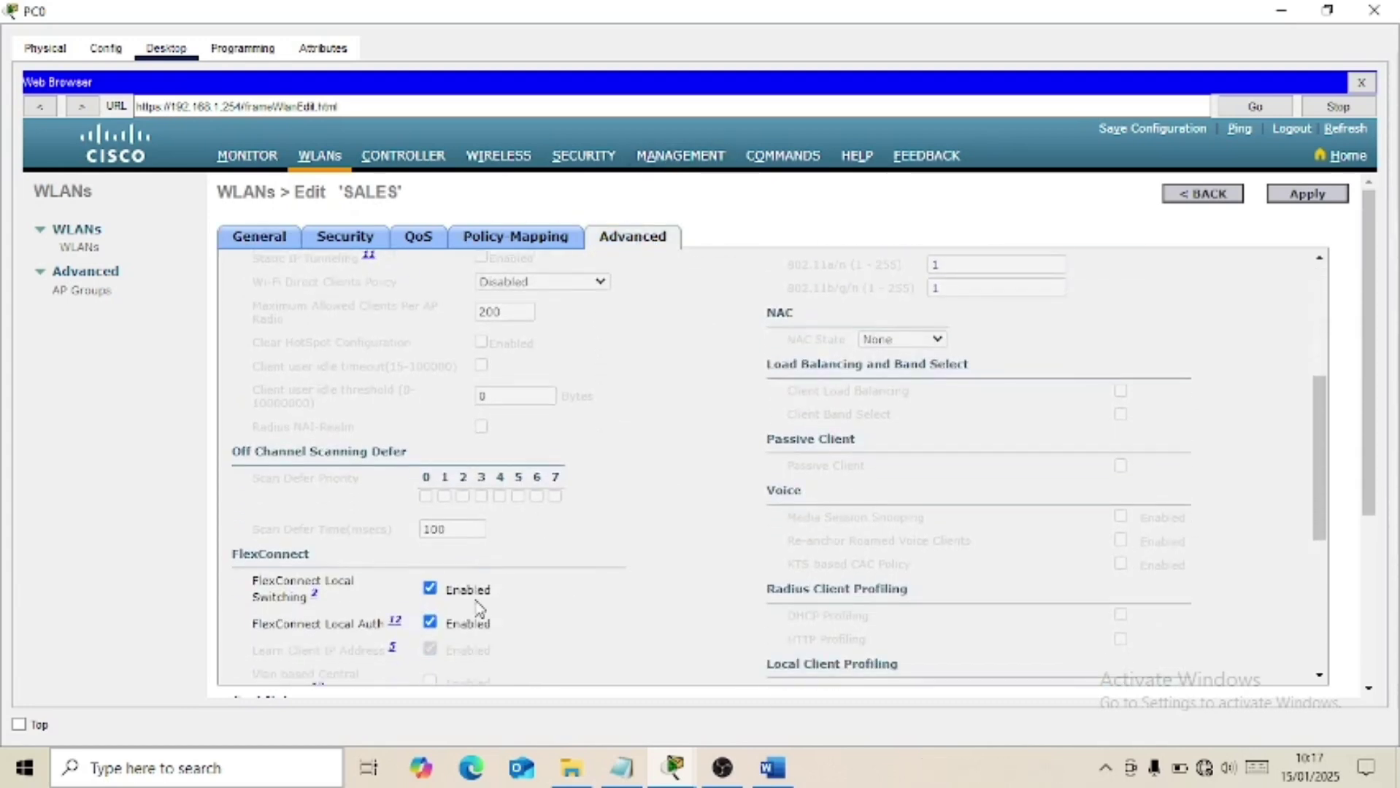
click(271, 254)
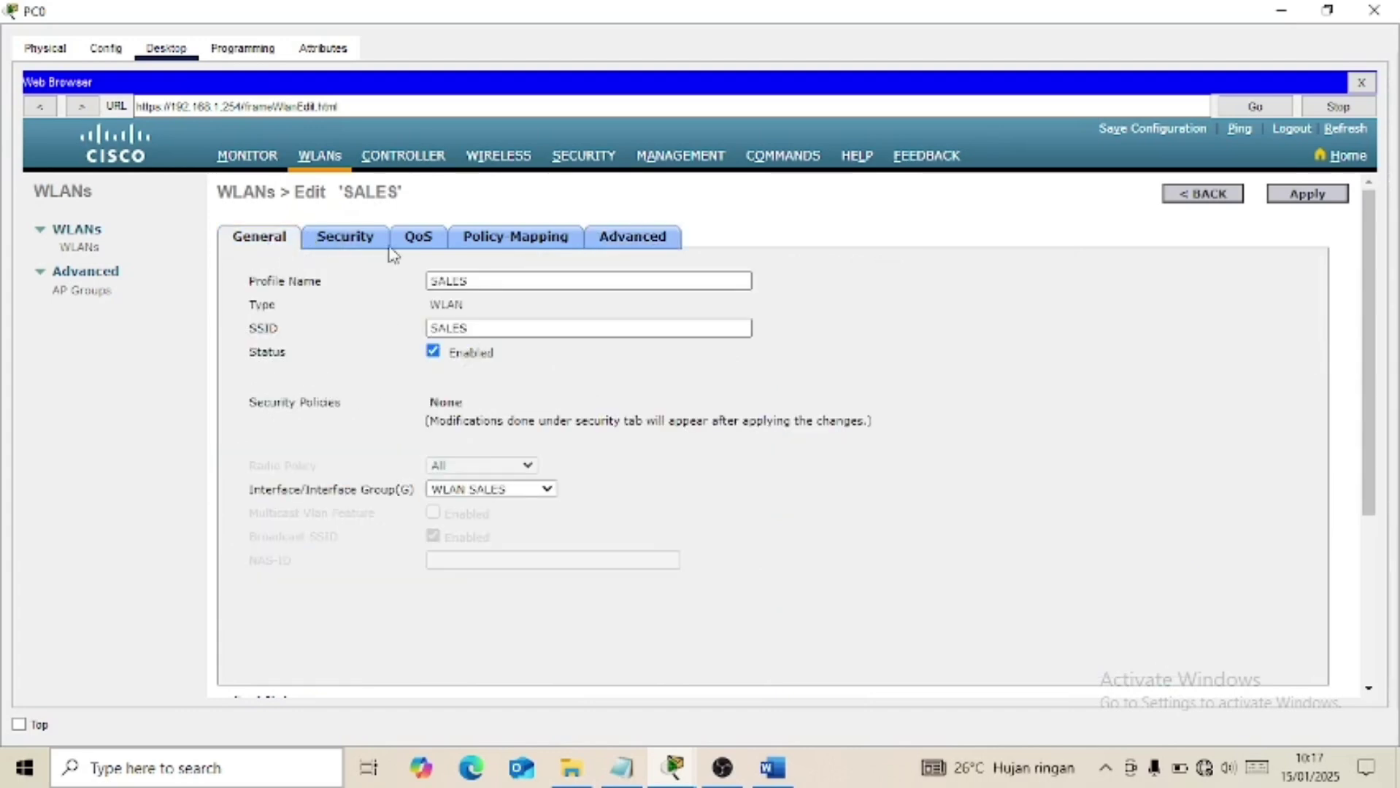
Confirm SALES has no Layer 2, Layer 3 or AAA security, then bring up Word's task list.
click(359, 244)
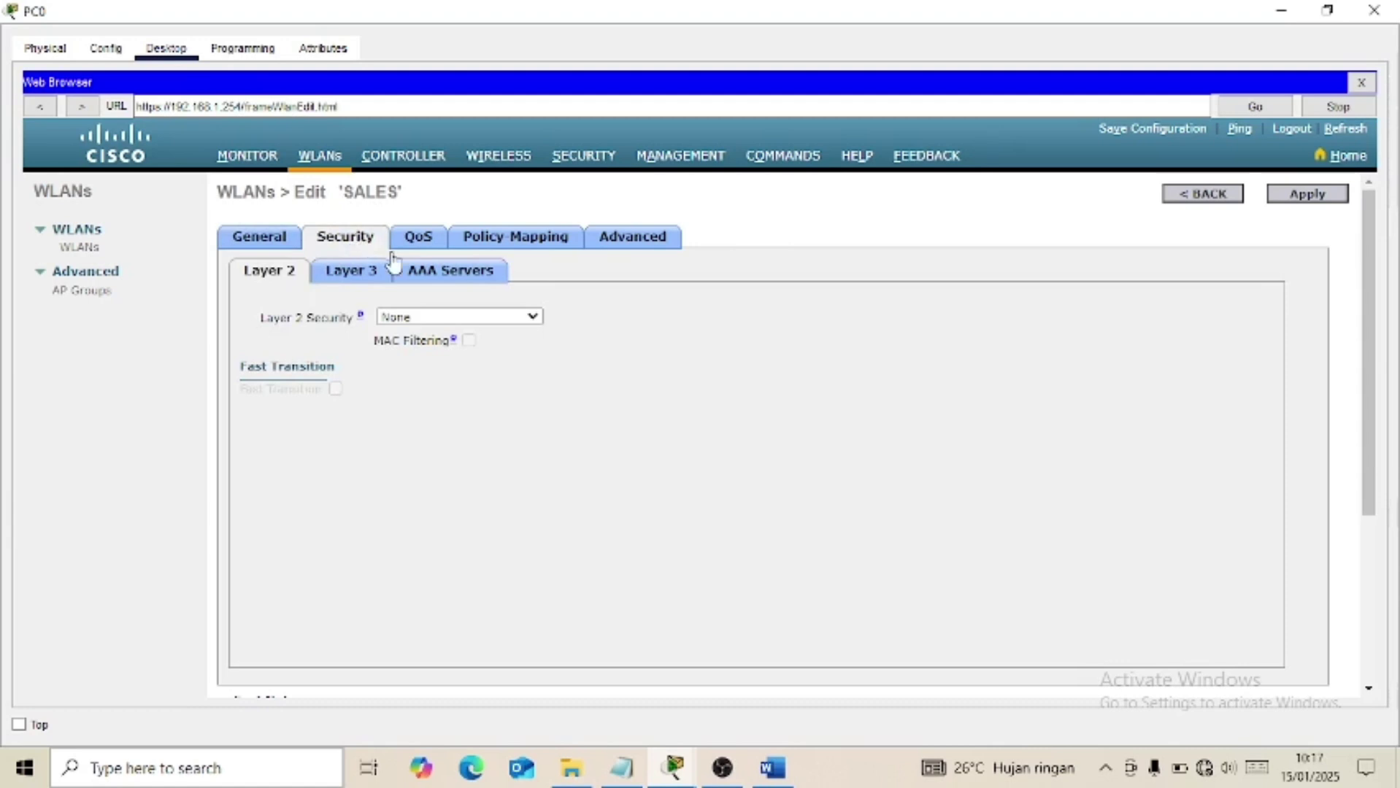
click(451, 281)
click(354, 281)
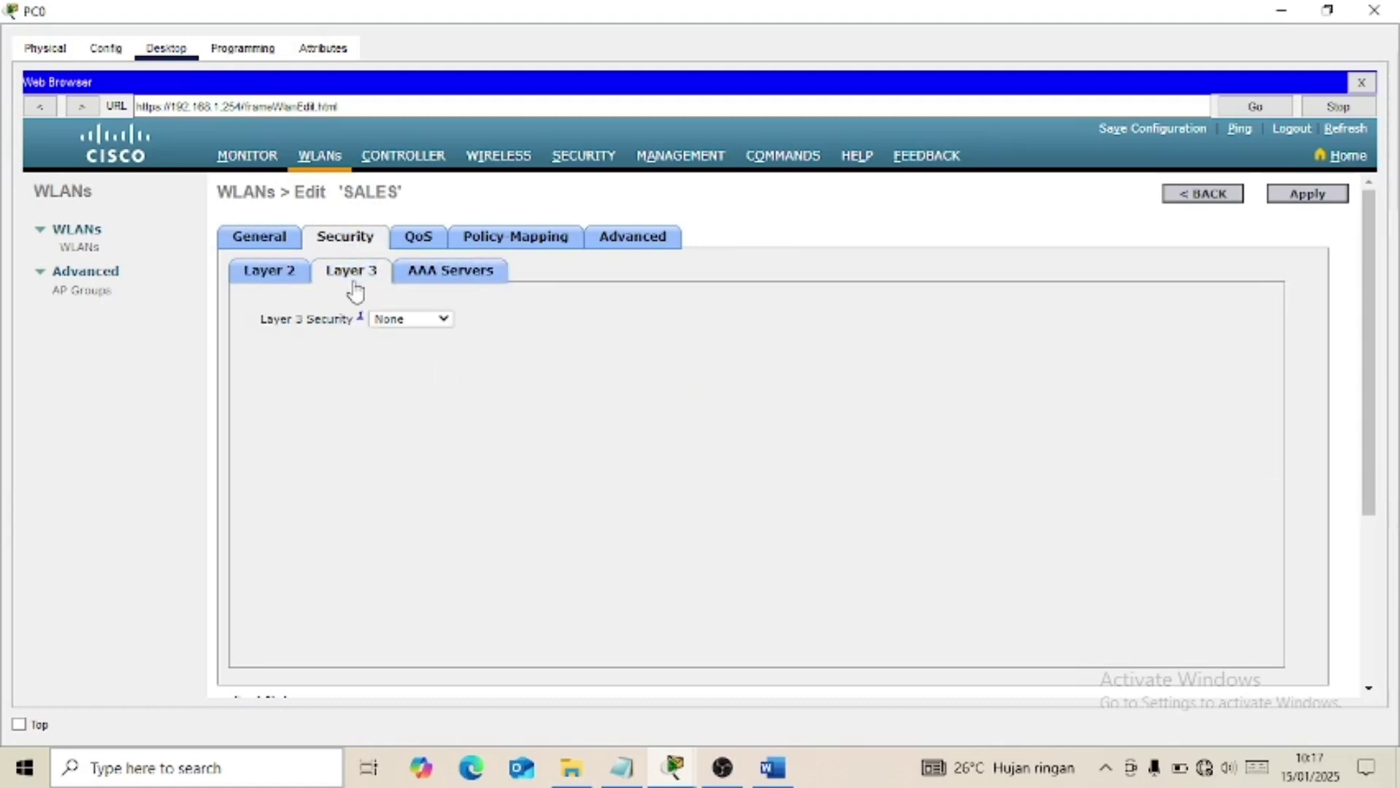
click(273, 245)
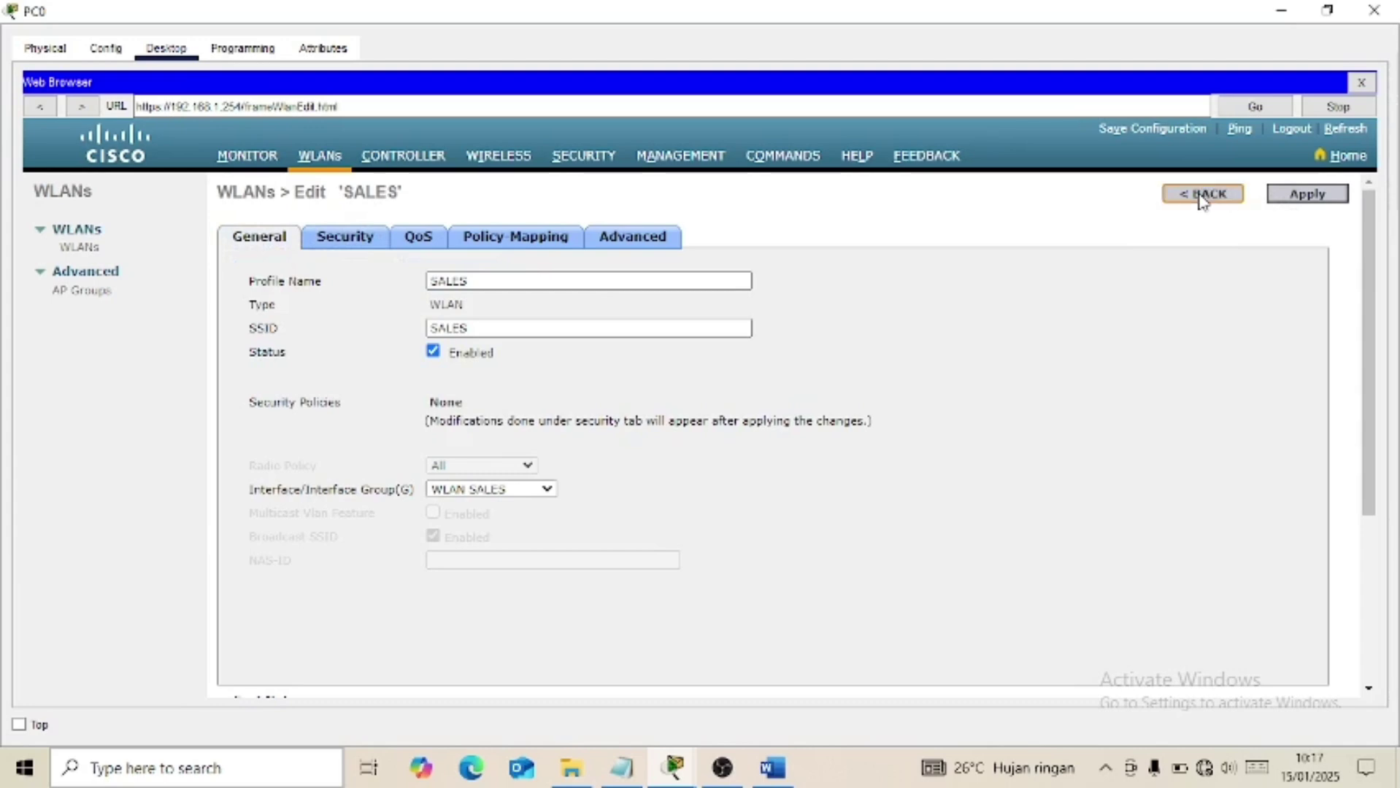
click(782, 771)
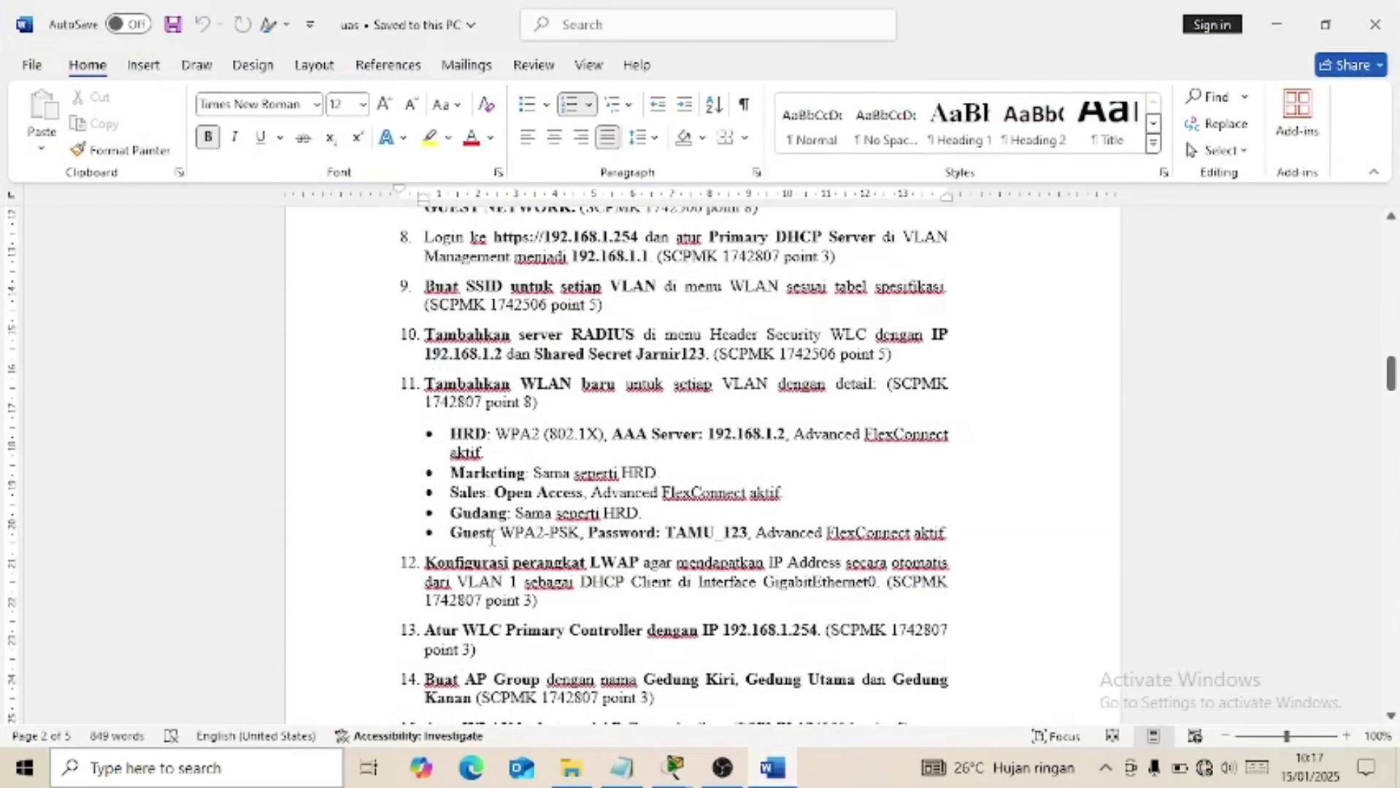
mouse_move(779, 784)
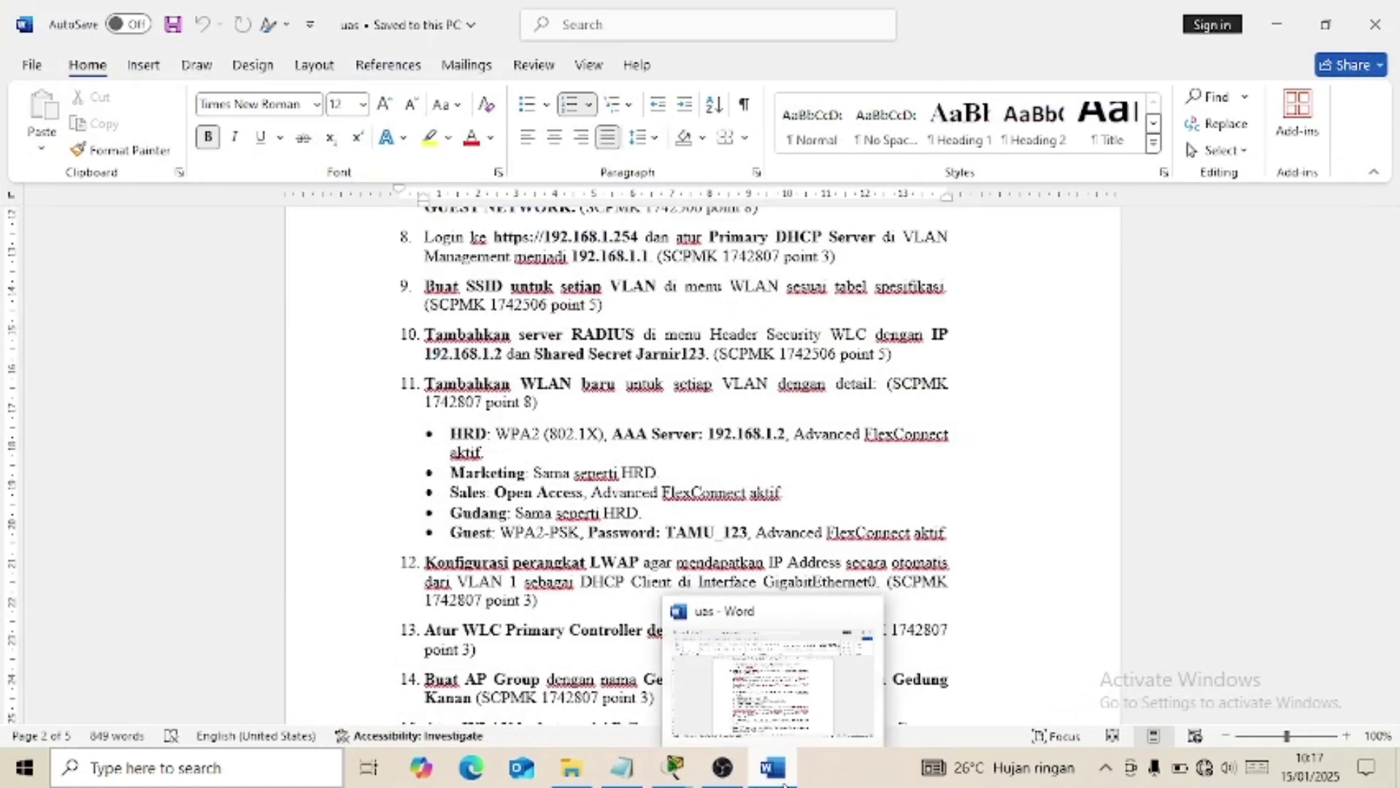
Open the GUEST WLAN (ID 6) and confirm its interface is WLAN GUEST.
click(782, 785)
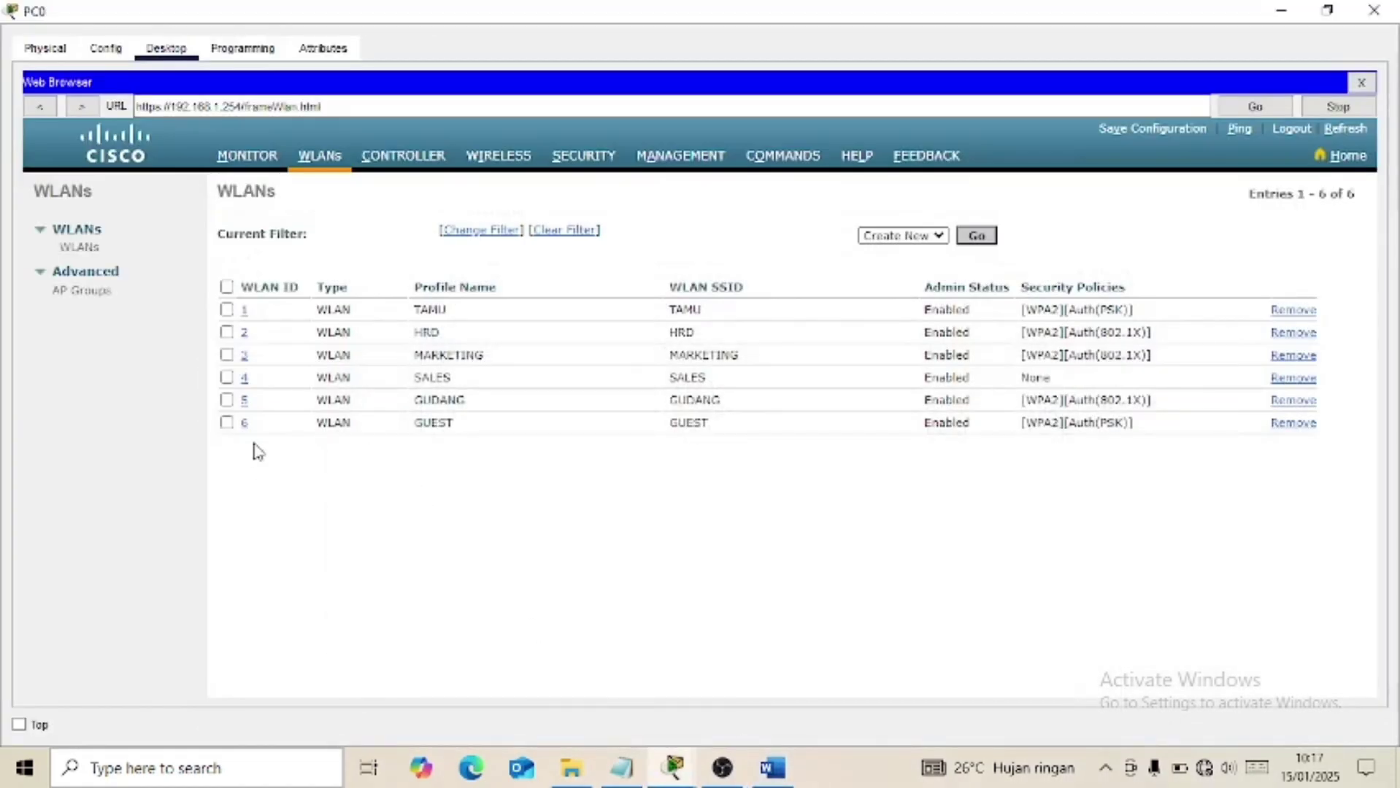
click(243, 427)
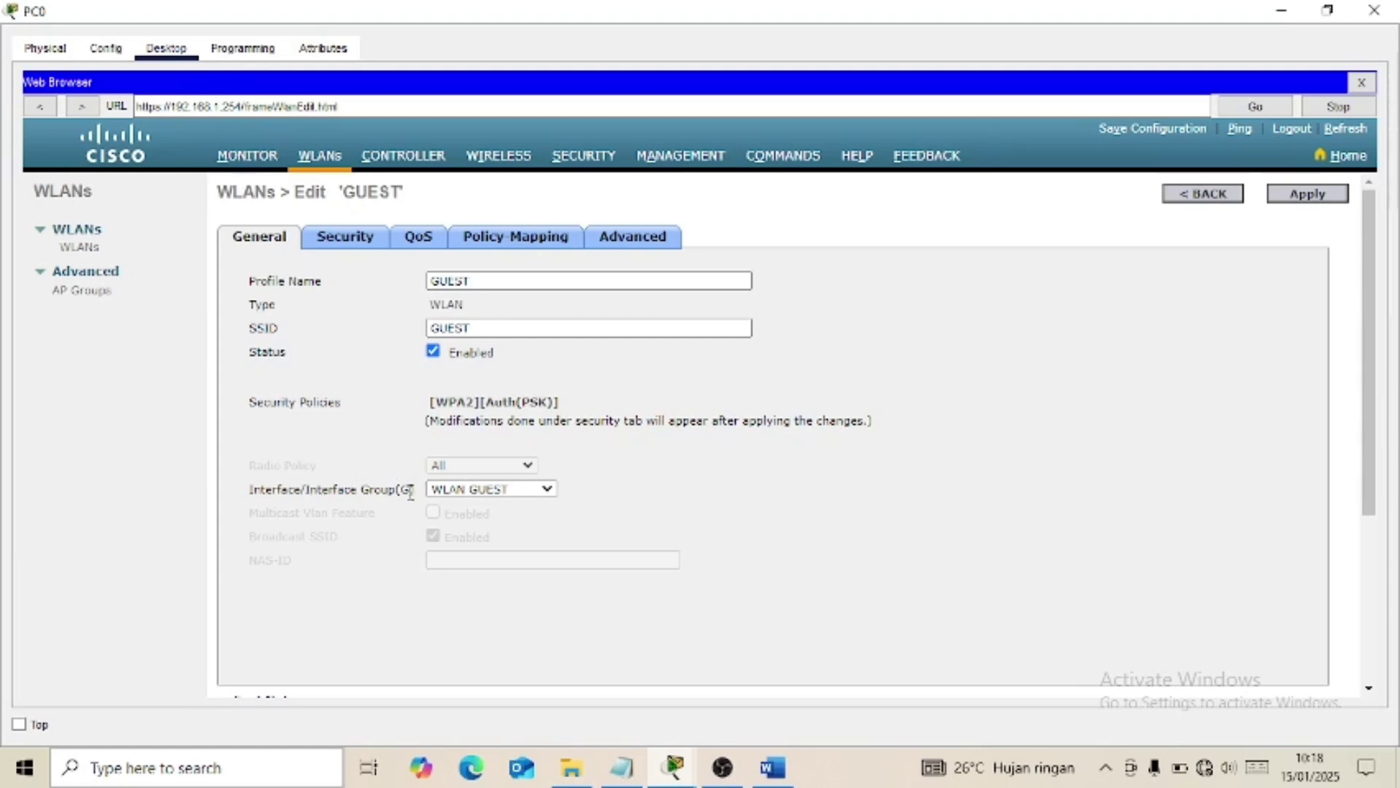
click(506, 494)
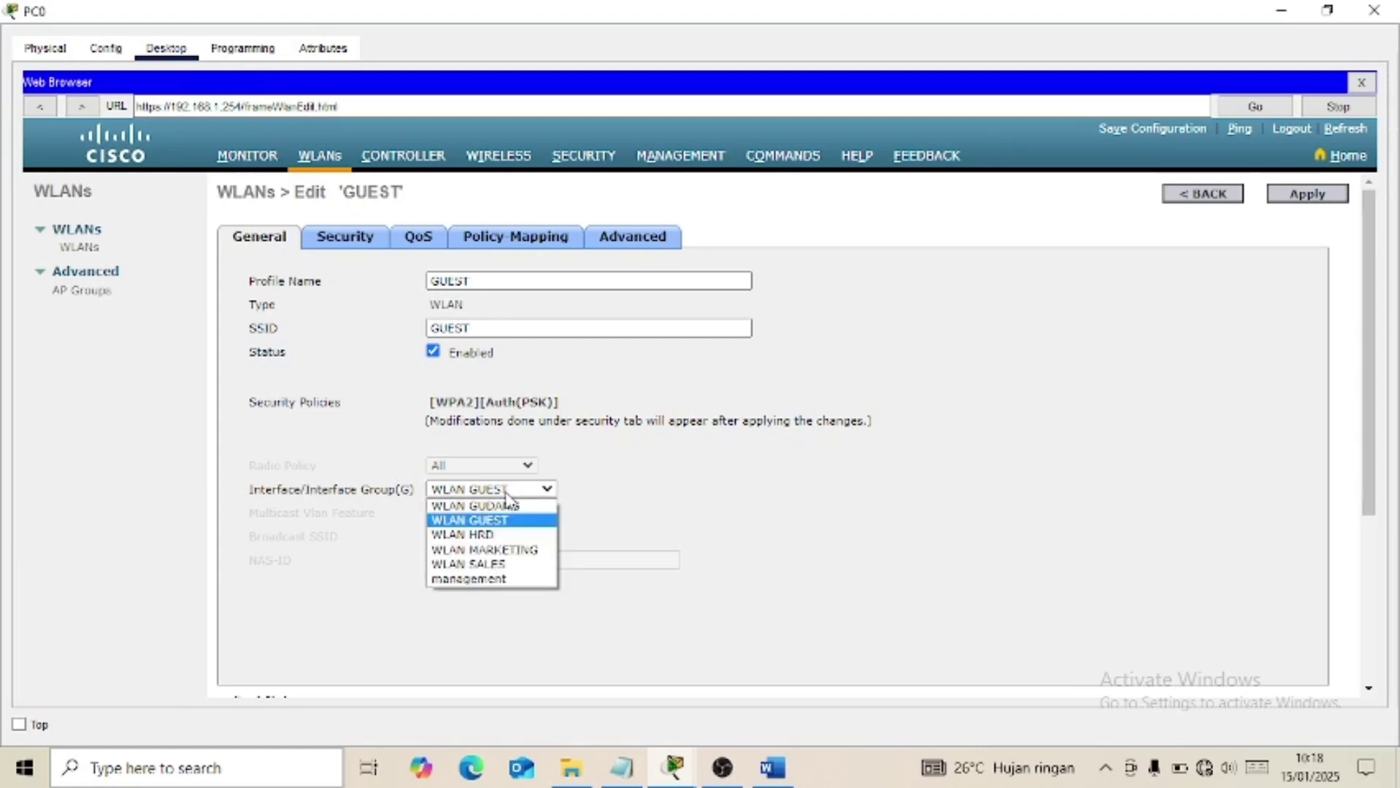
click(506, 491)
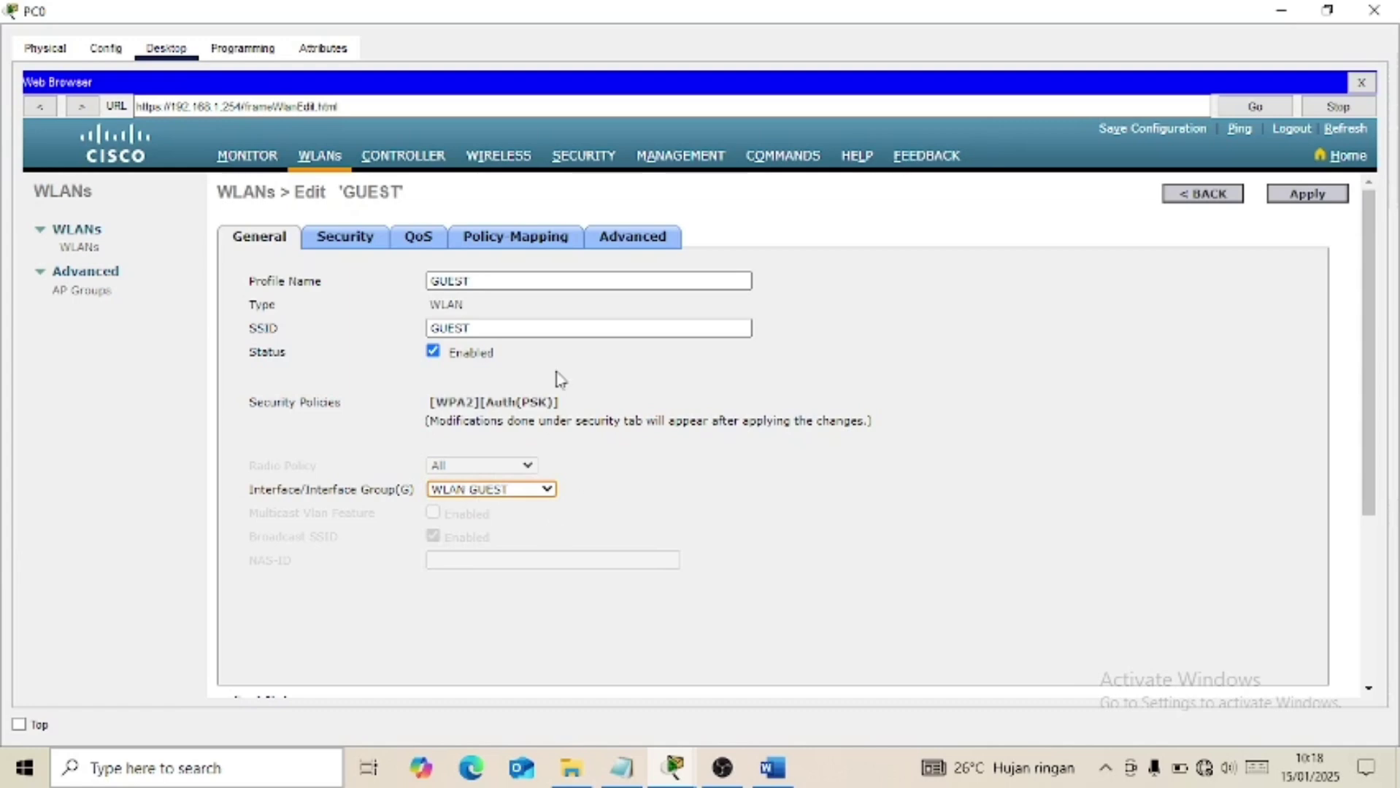
Confirm GUEST uses WPA2-PSK security and FlexConnect, then scroll Word's task list to item 15.
click(357, 242)
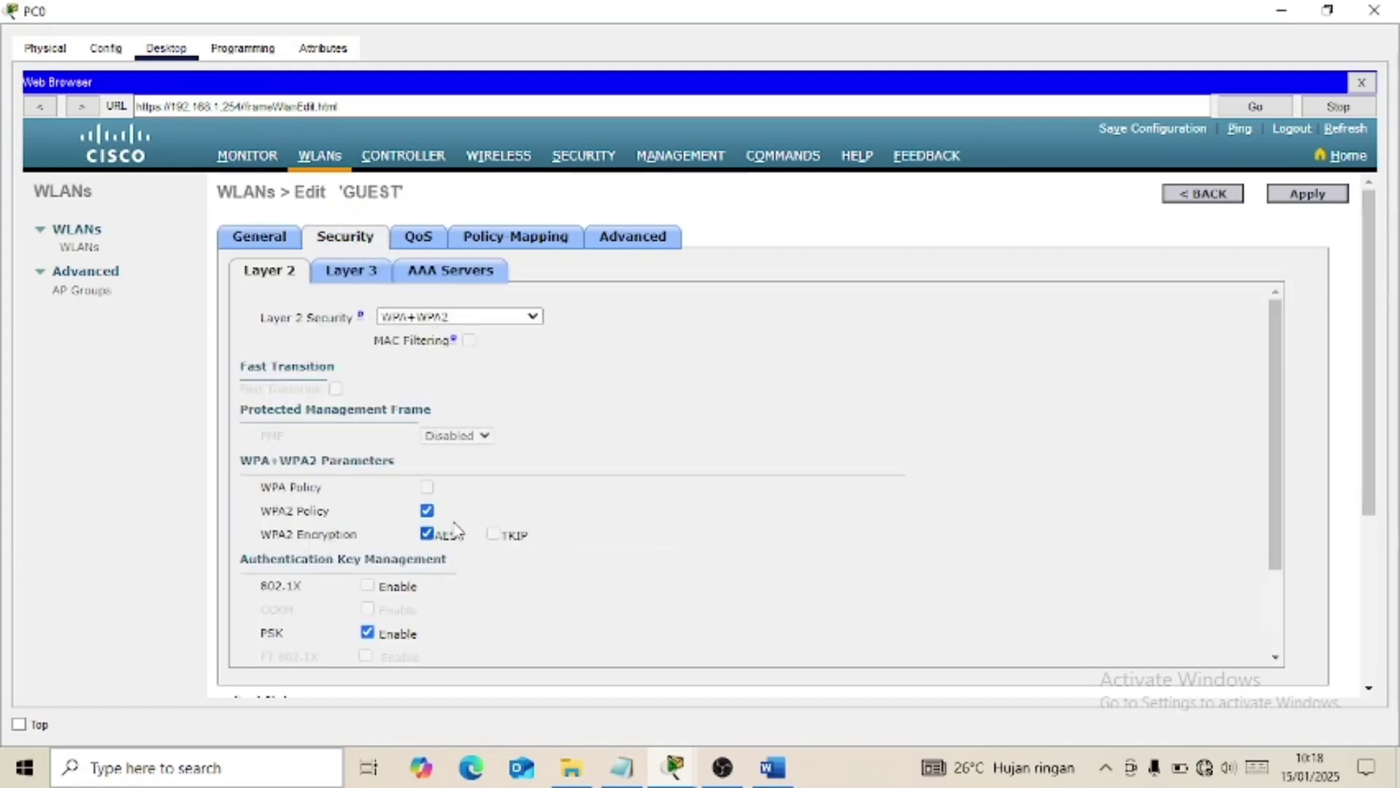
scroll(441, 530, down, 1)
scroll(441, 529, down, 1)
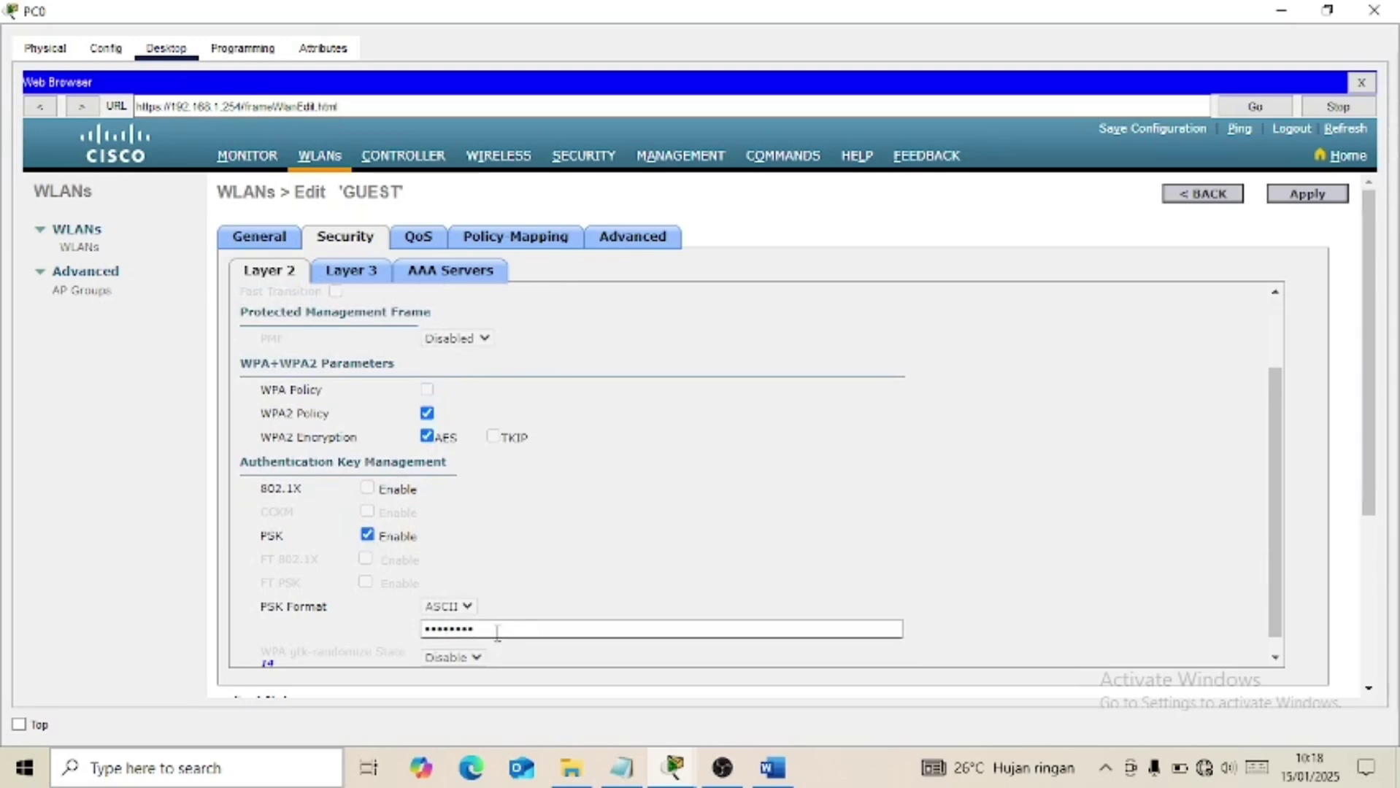
click(642, 245)
scroll(541, 494, down, 5)
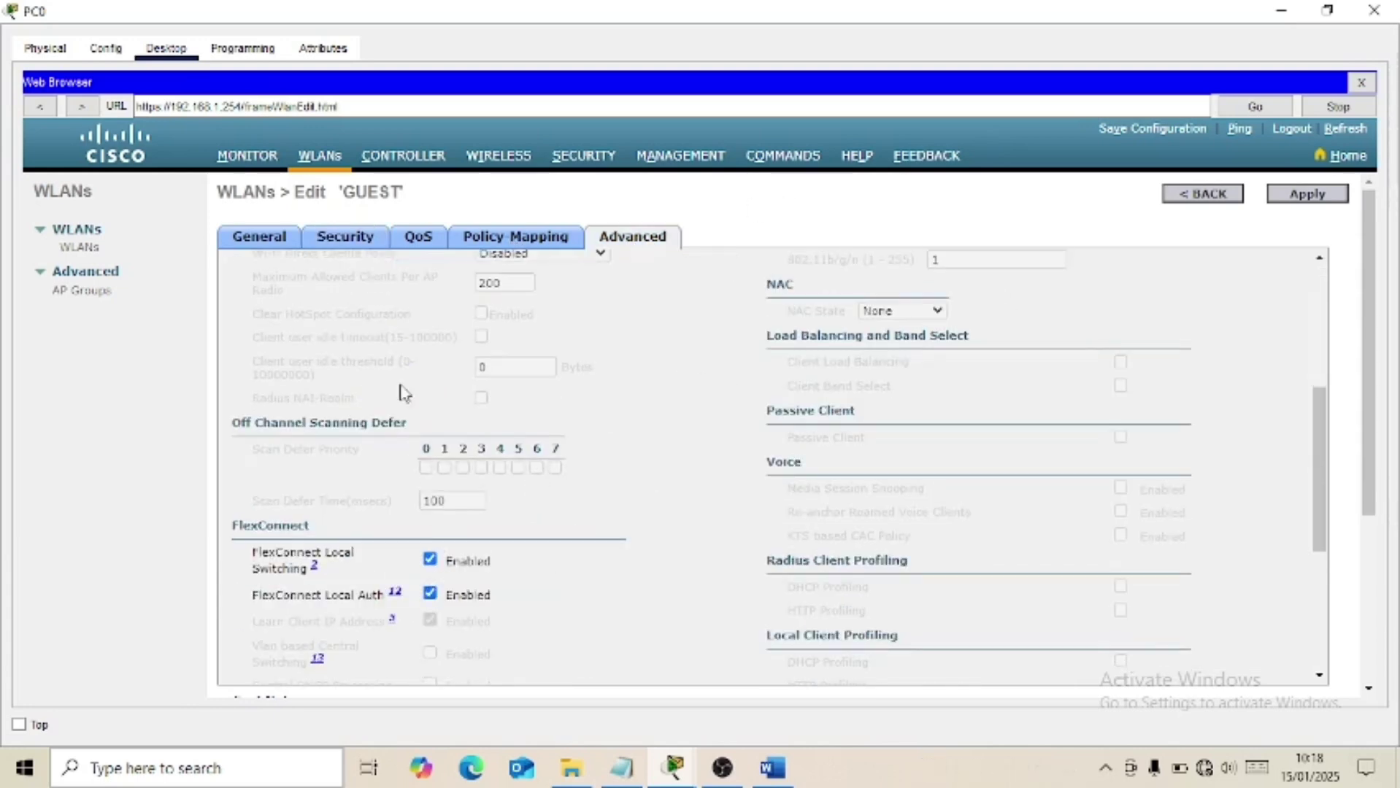
click(264, 248)
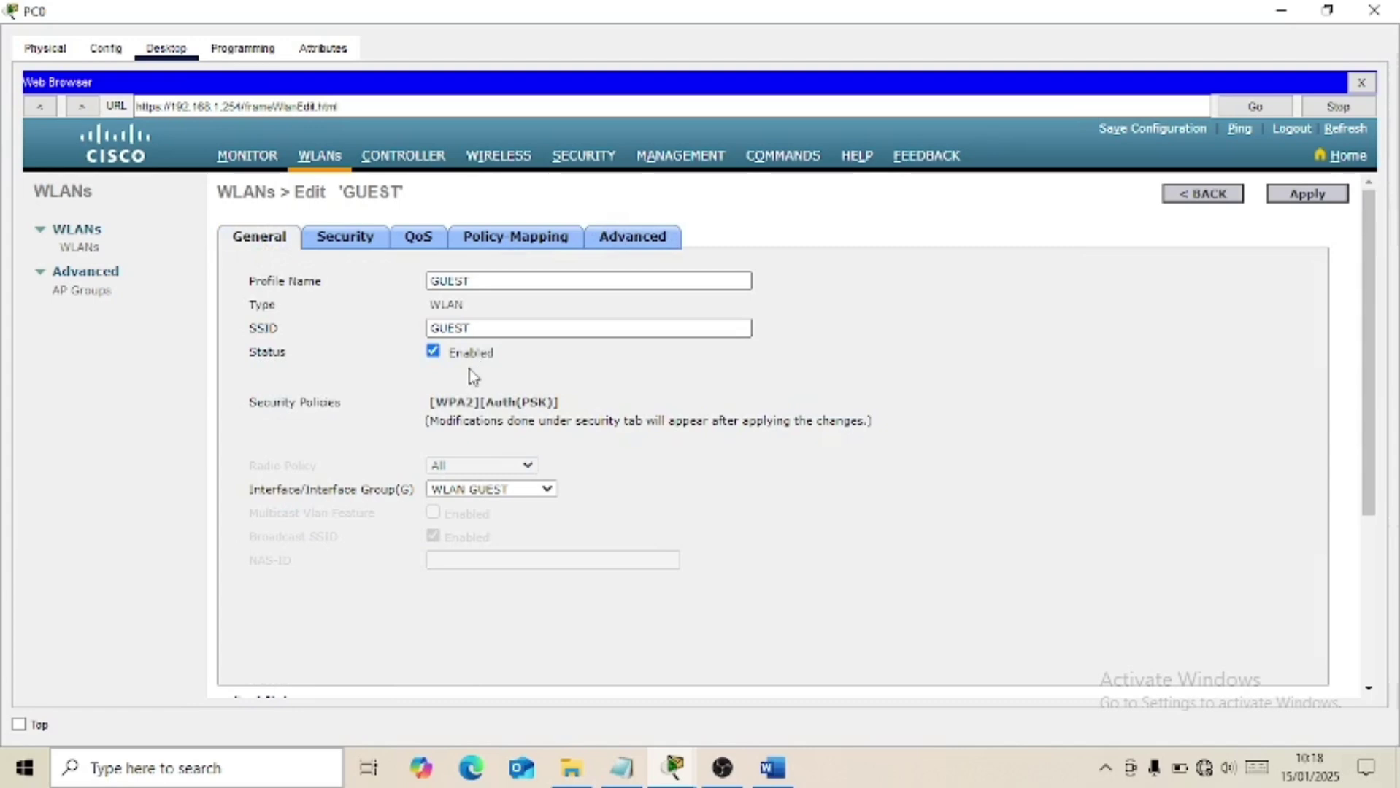
click(1199, 195)
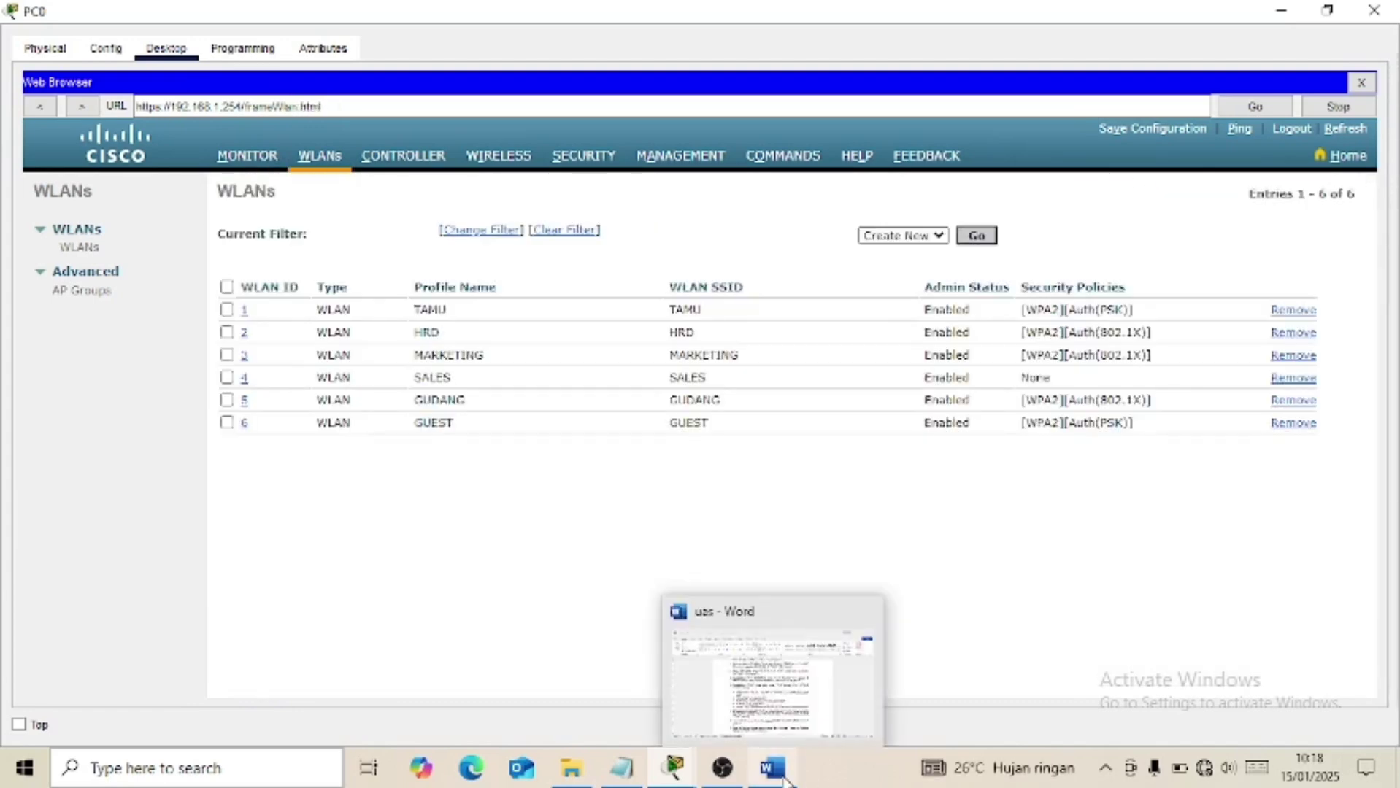
click(774, 768)
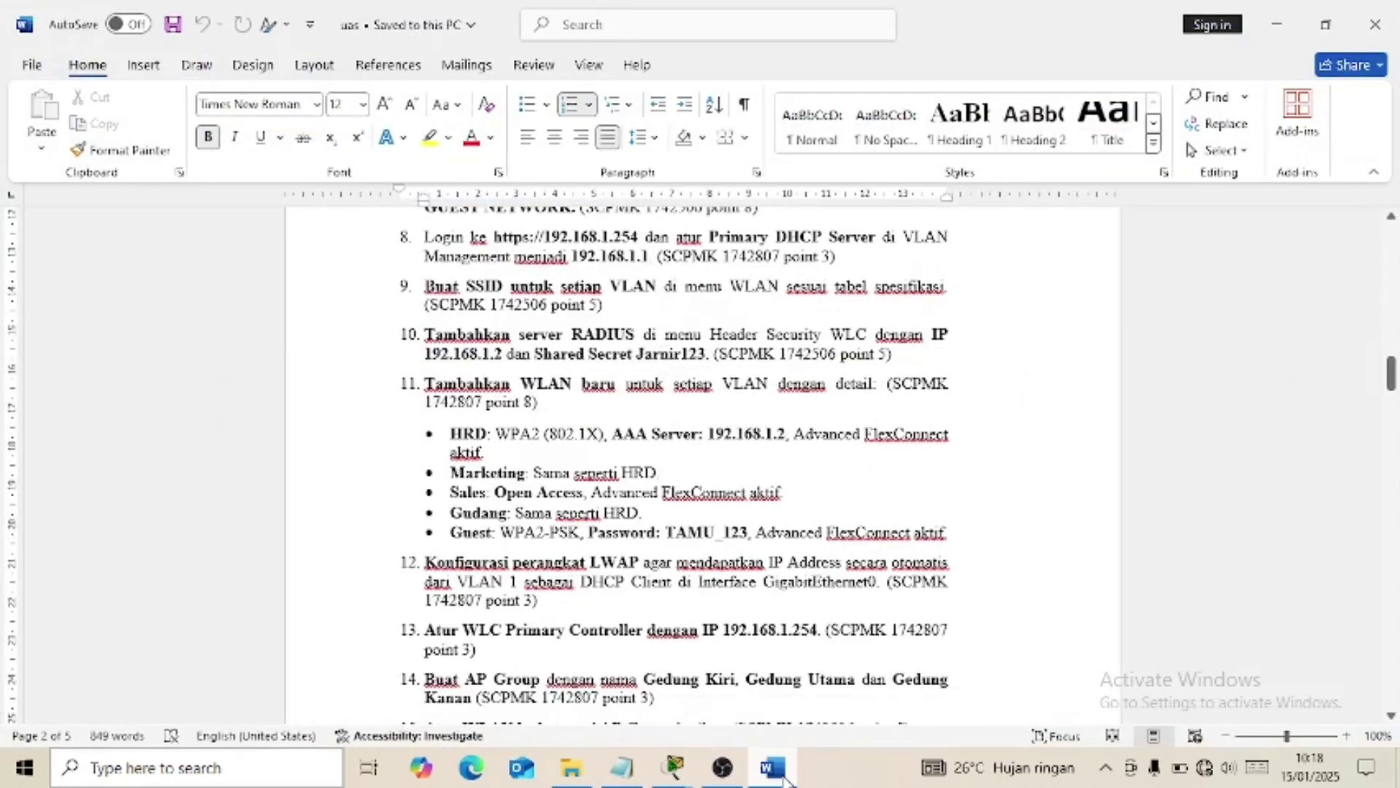
scroll(620, 562, down, 2)
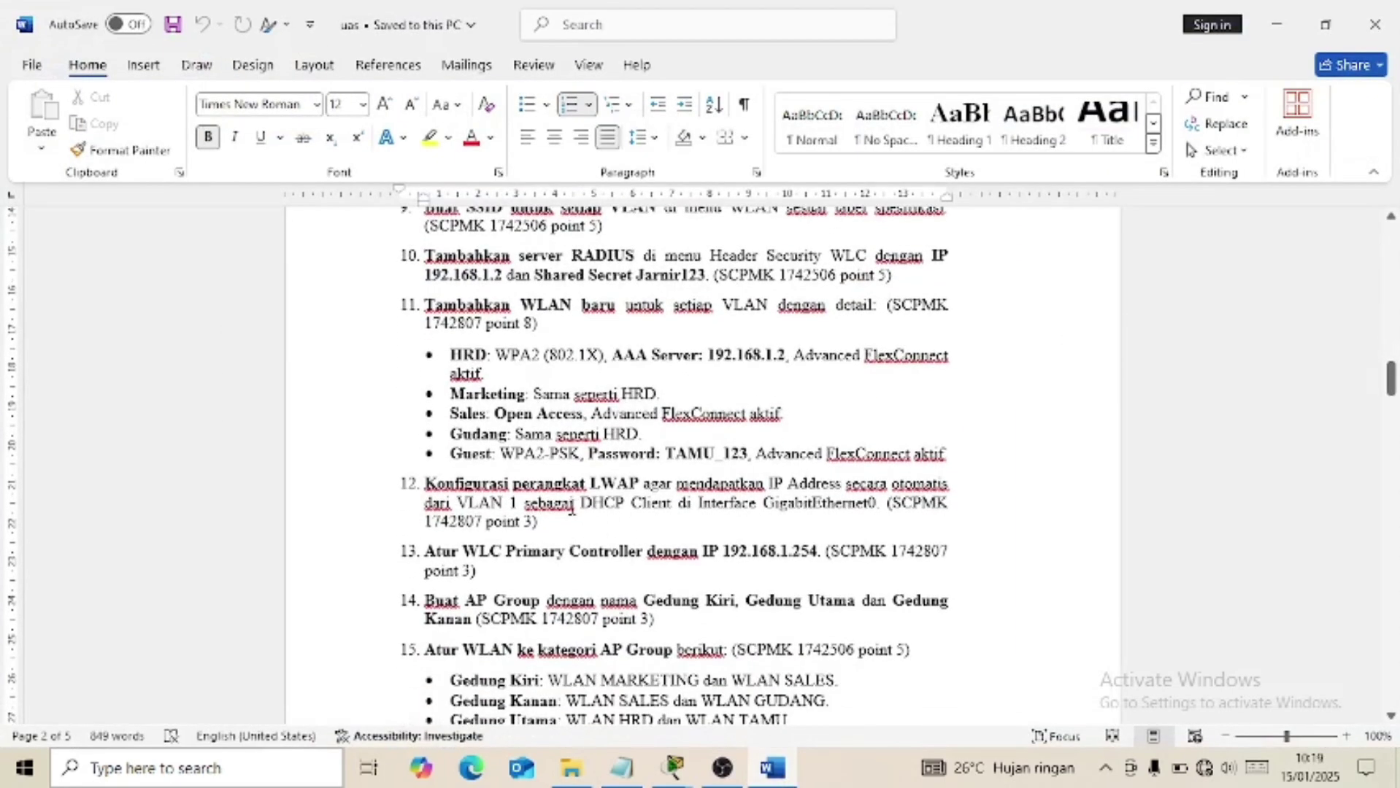
Close PC0's window and check Light Weight Access Point1's GigabitEthernet0 DHCP address.
click(779, 769)
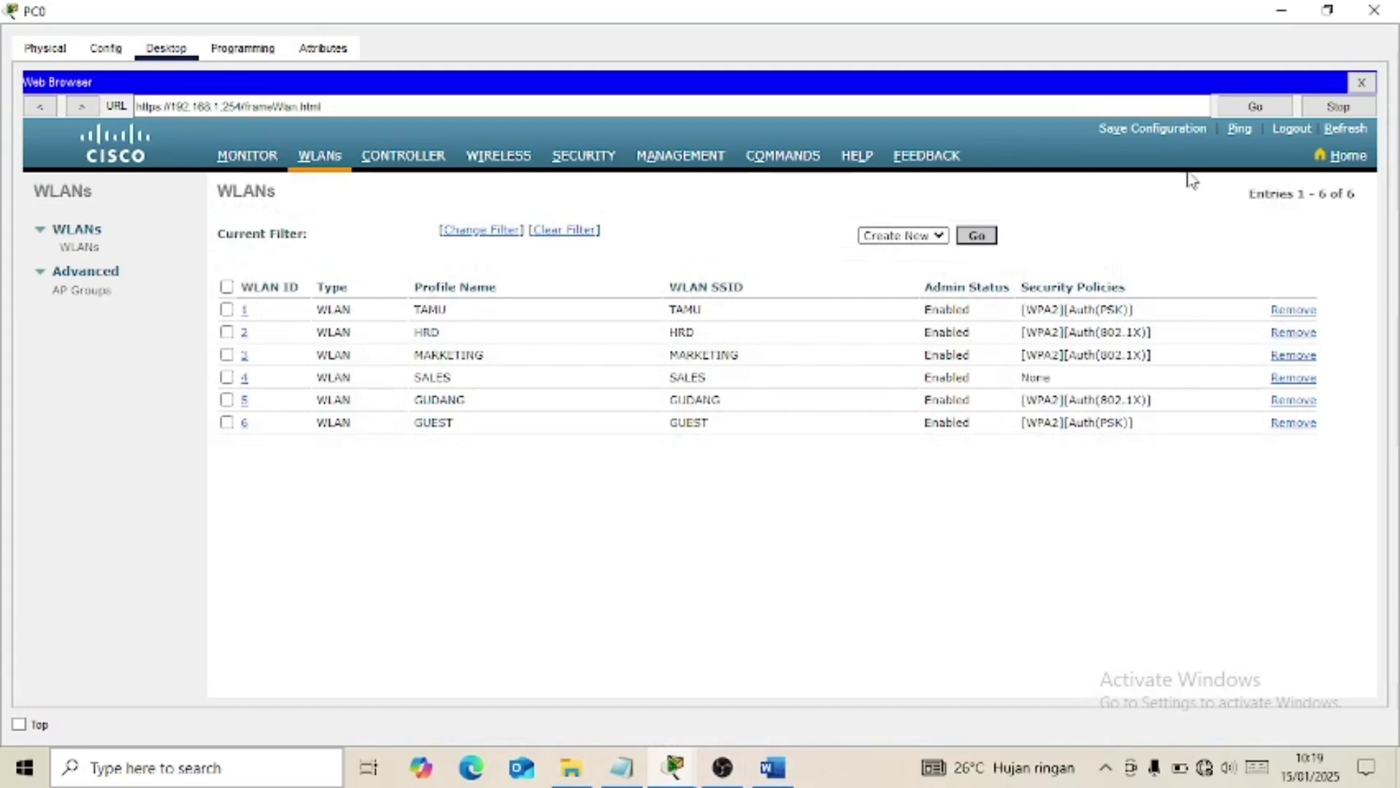
click(1376, 11)
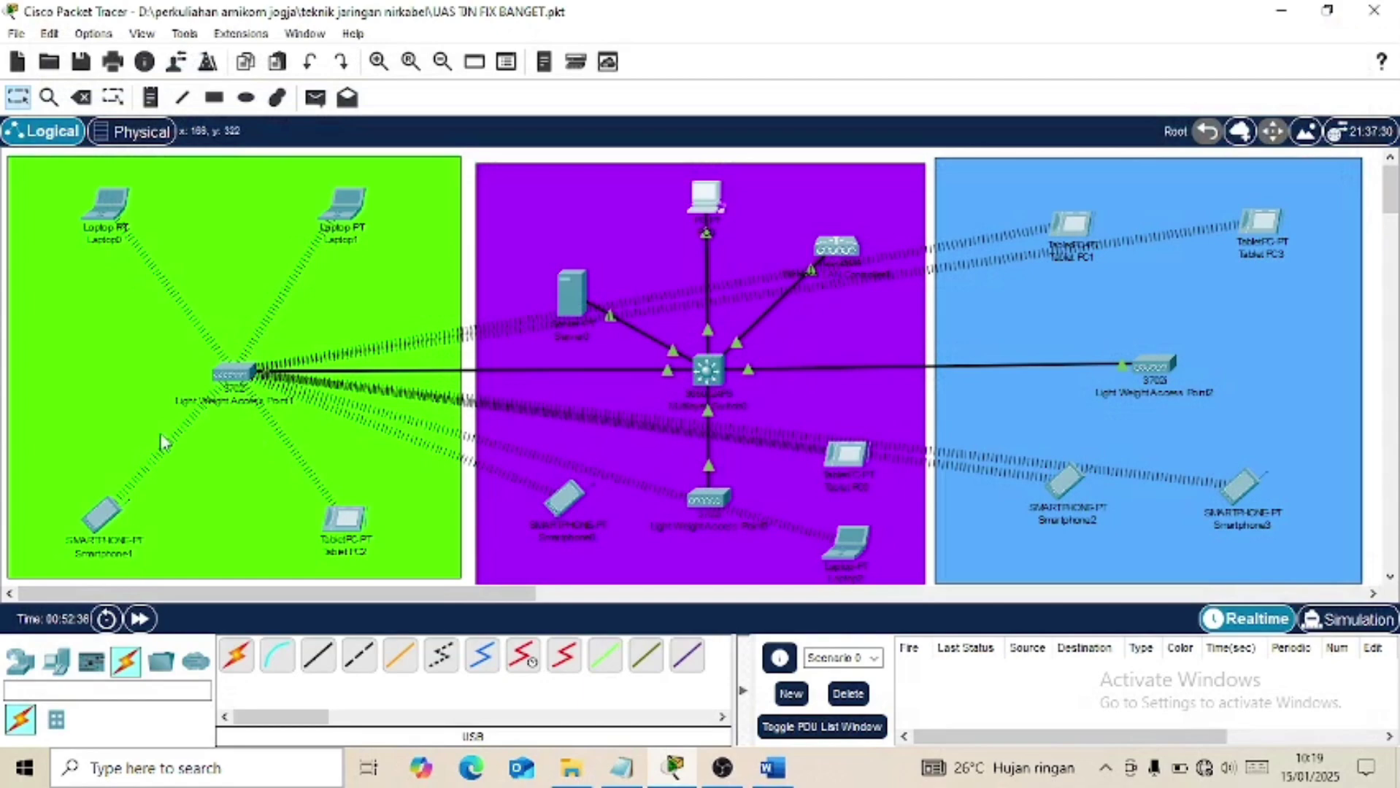
click(235, 374)
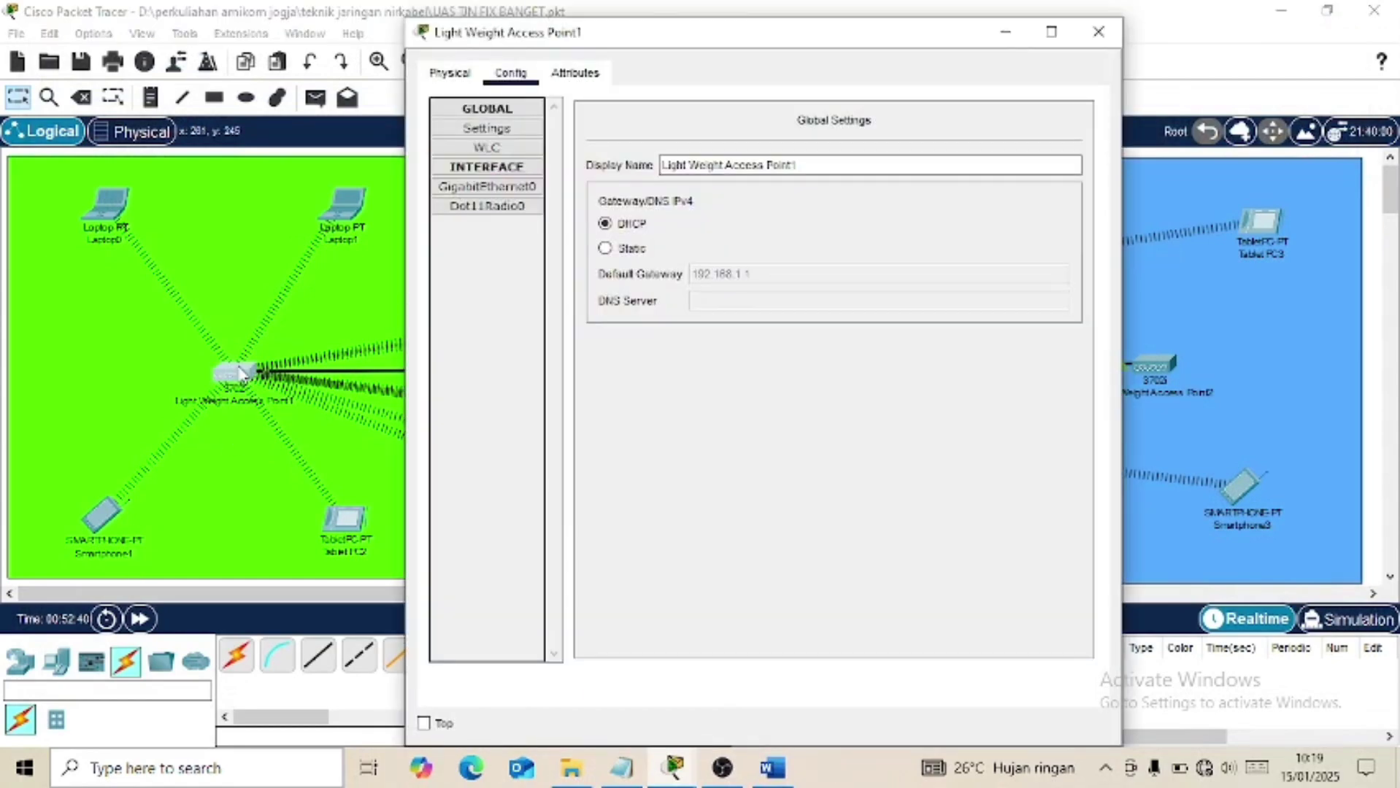
click(513, 187)
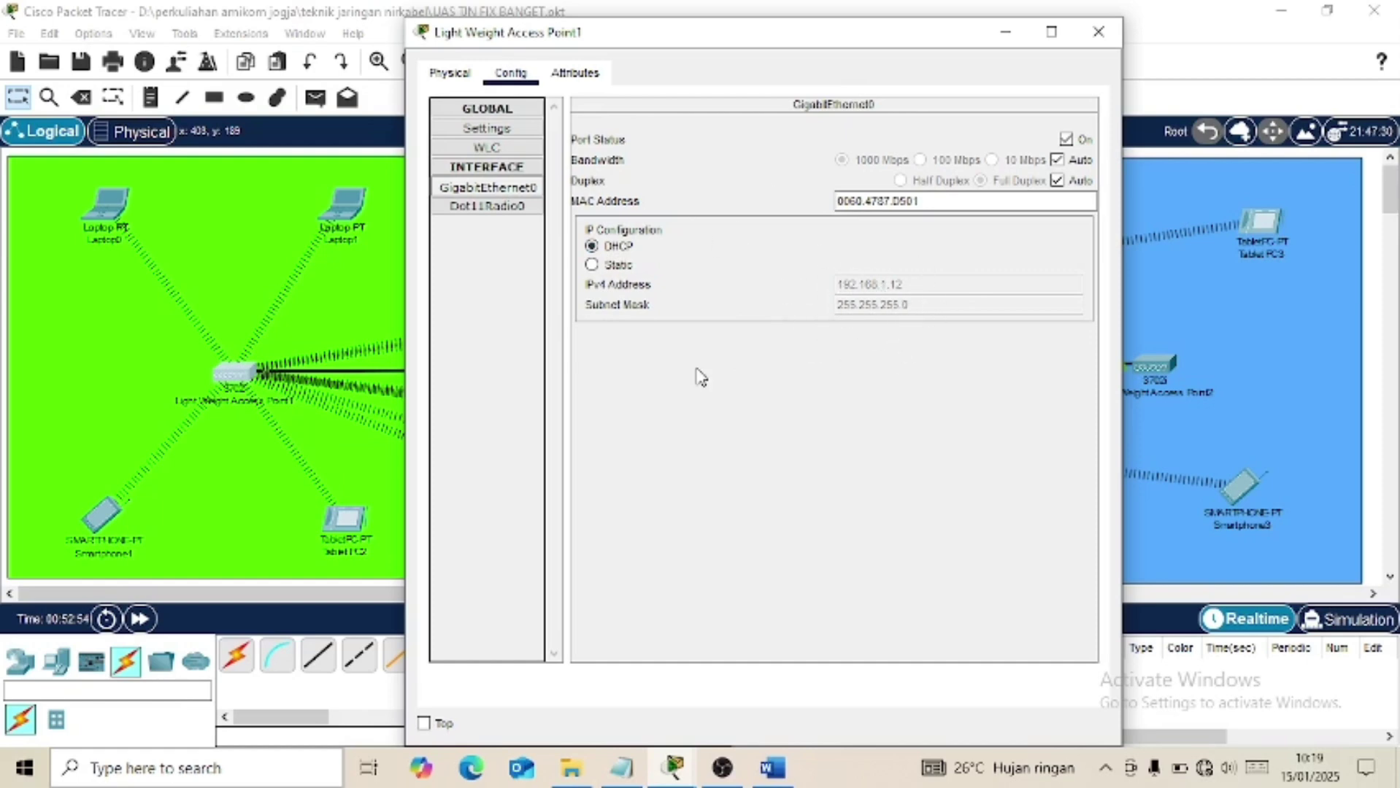
mouse_move(784, 778)
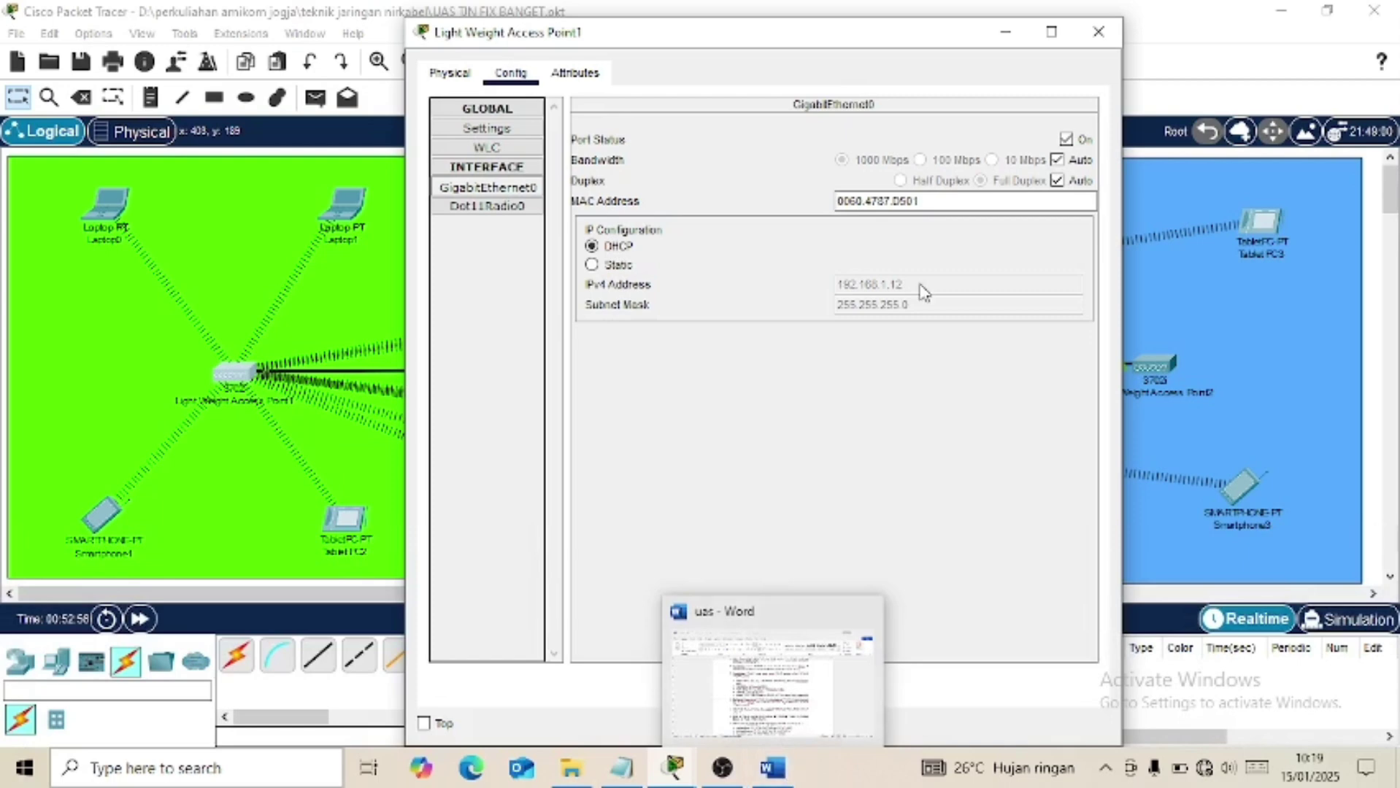
click(1093, 29)
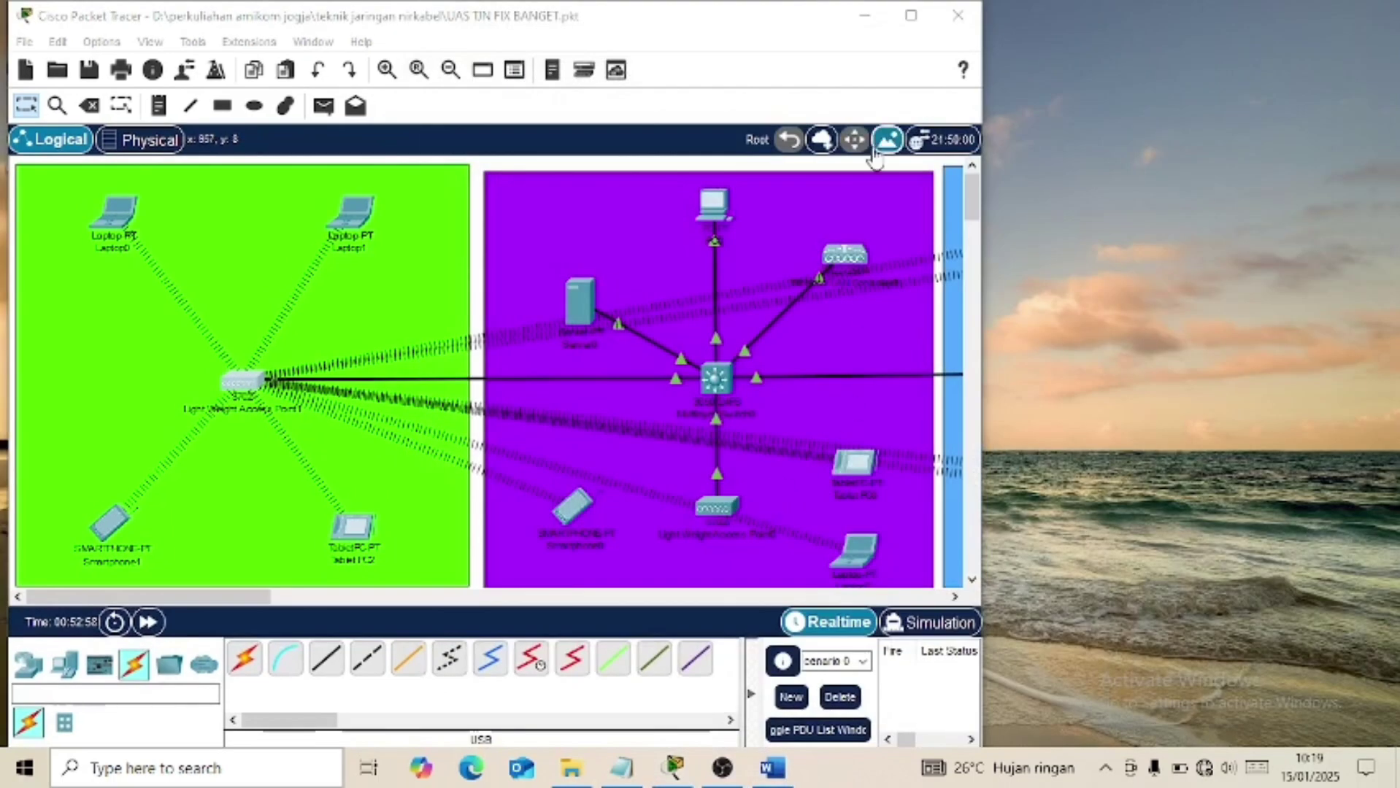
Check the GigabitEthernet0 DHCP addresses of Light Weight Access Points 0 and 2.
click(911, 15)
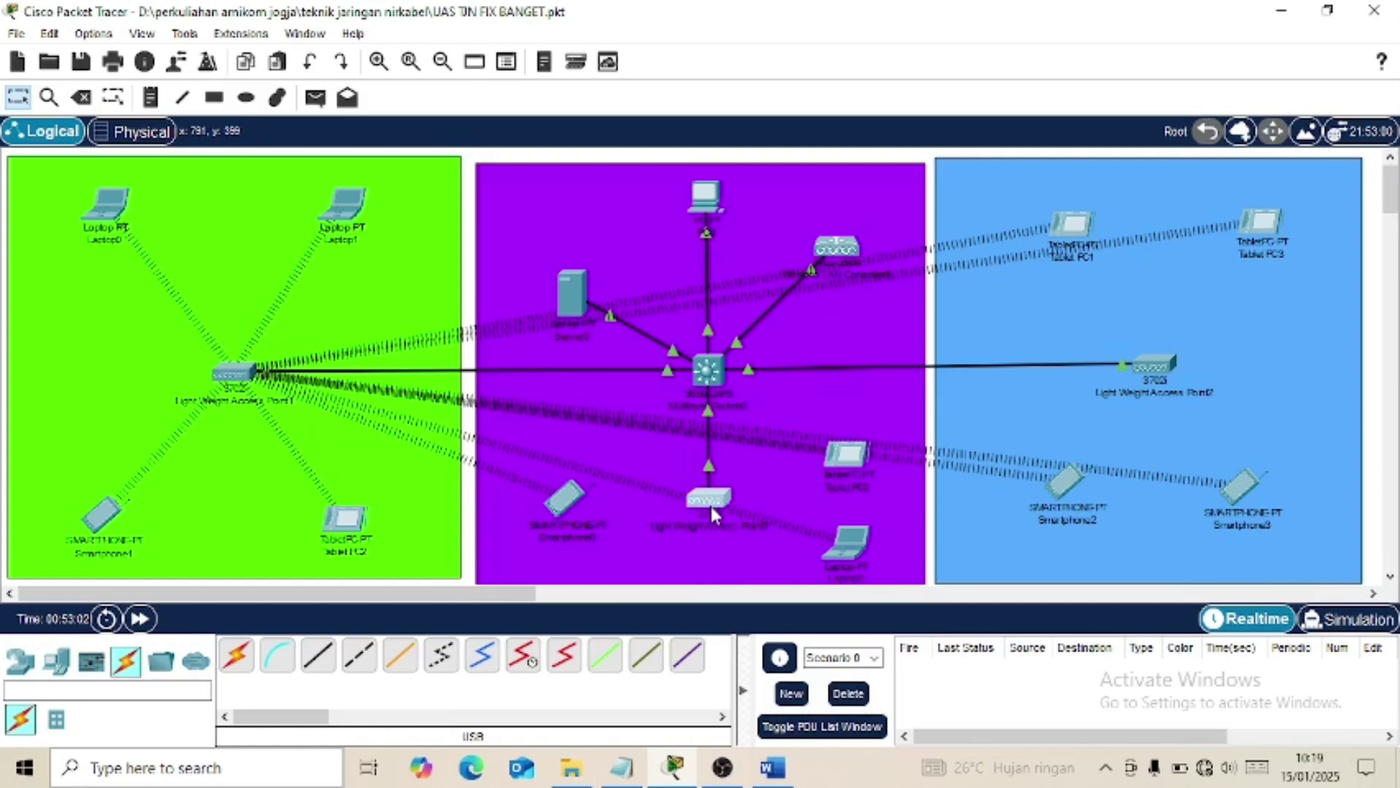
click(711, 507)
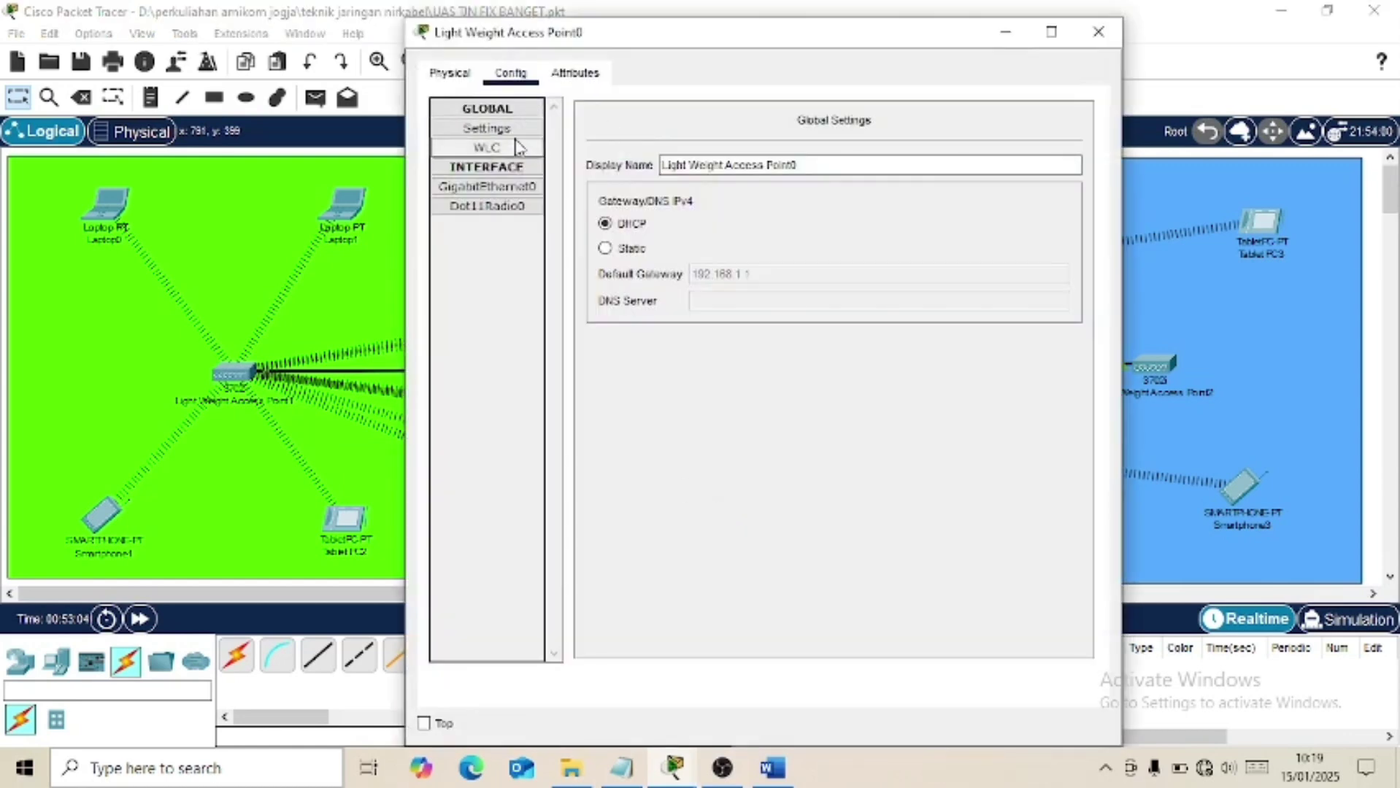
click(524, 192)
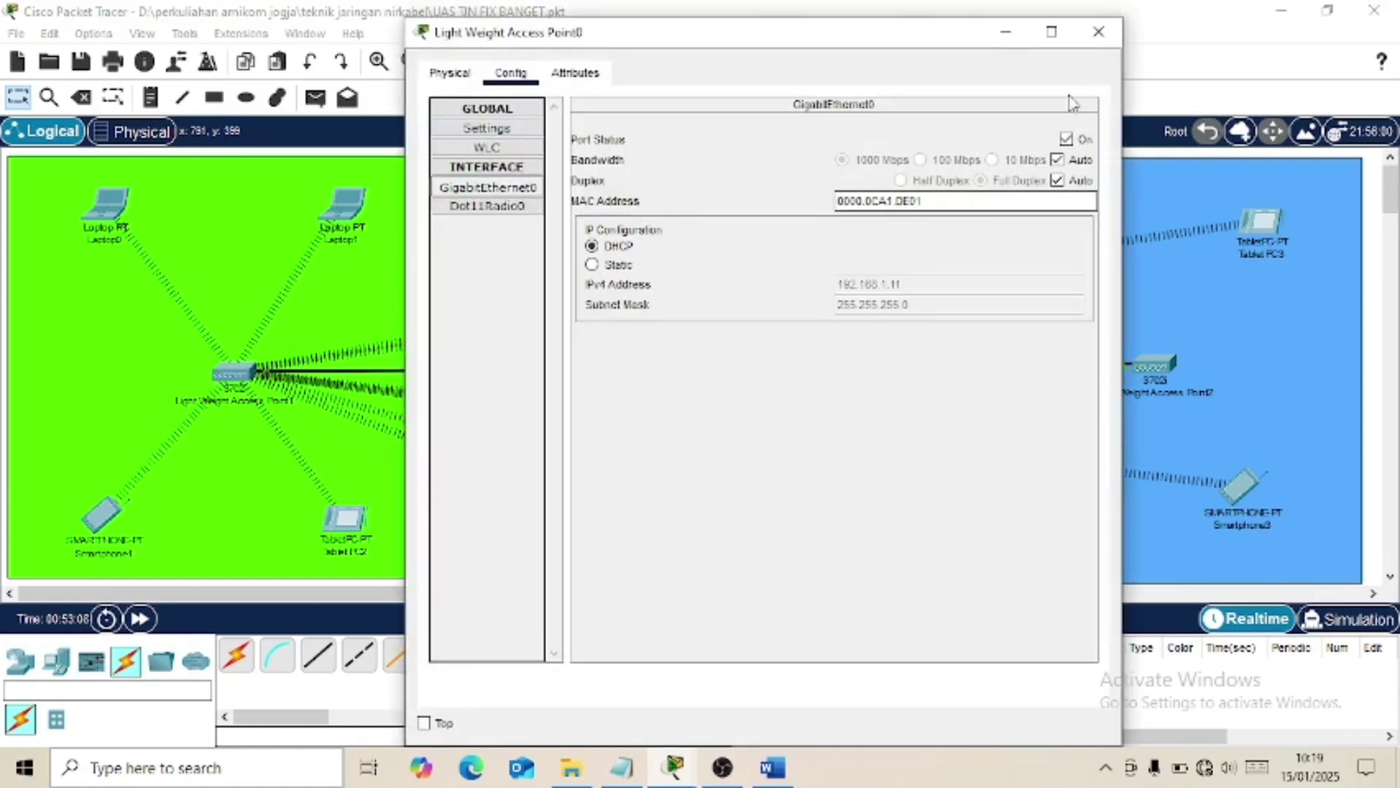
click(1099, 33)
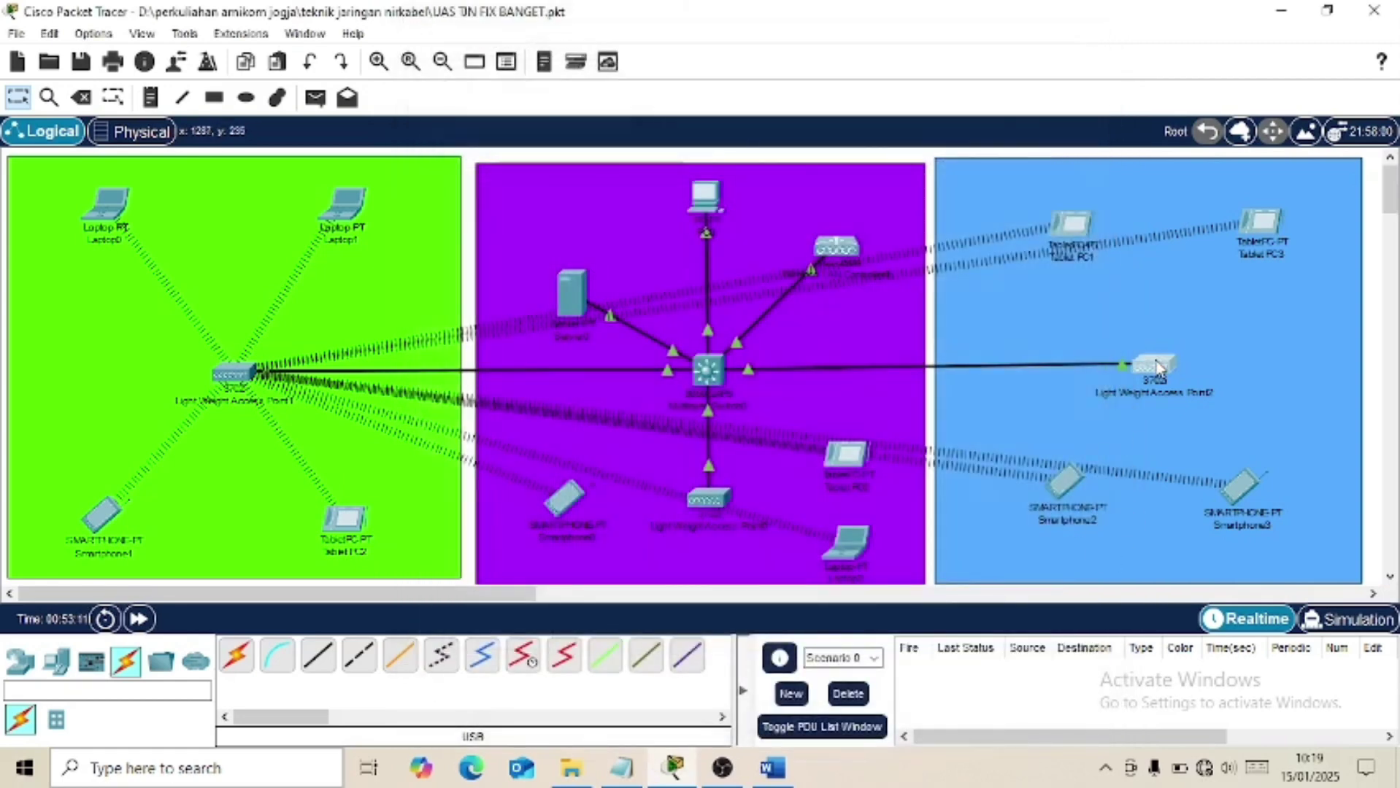
click(1157, 367)
click(512, 73)
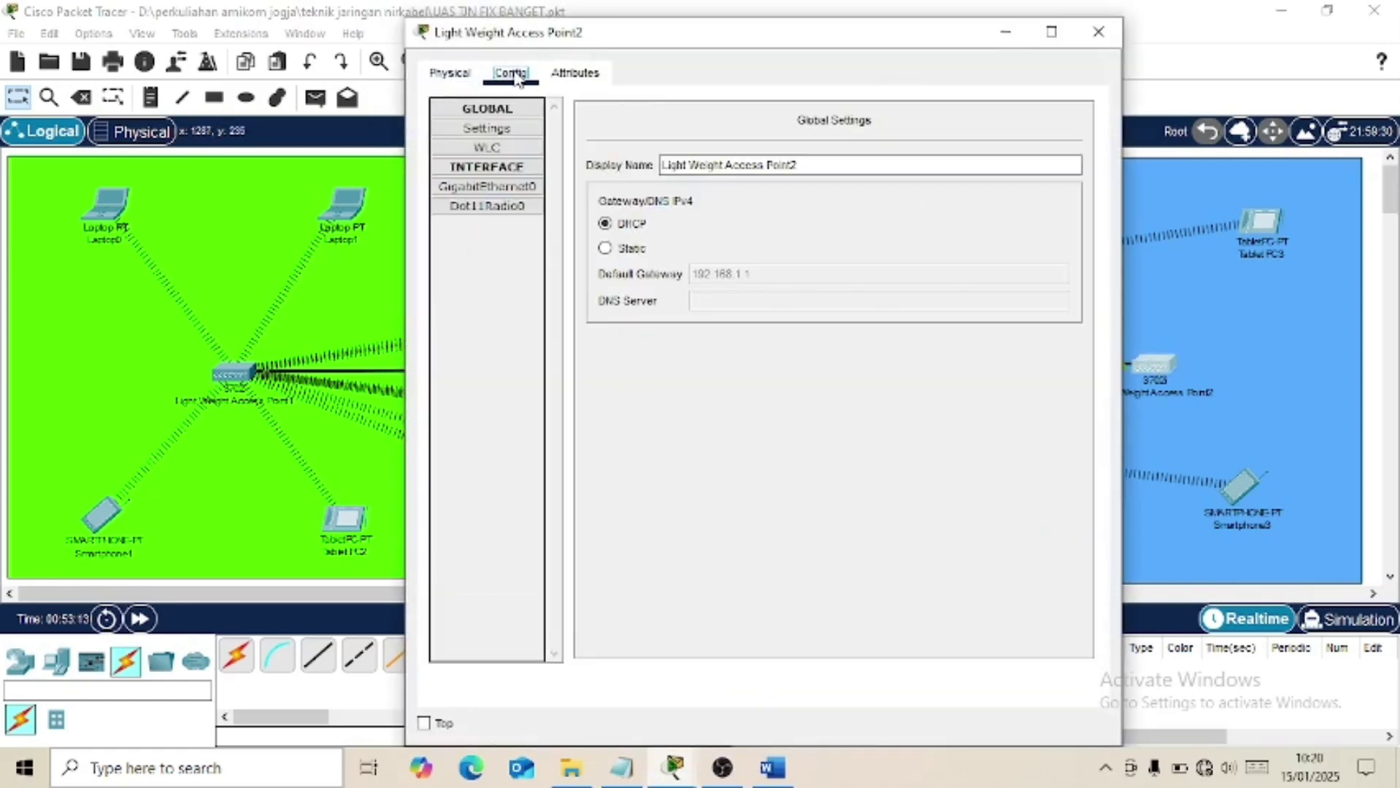
click(511, 188)
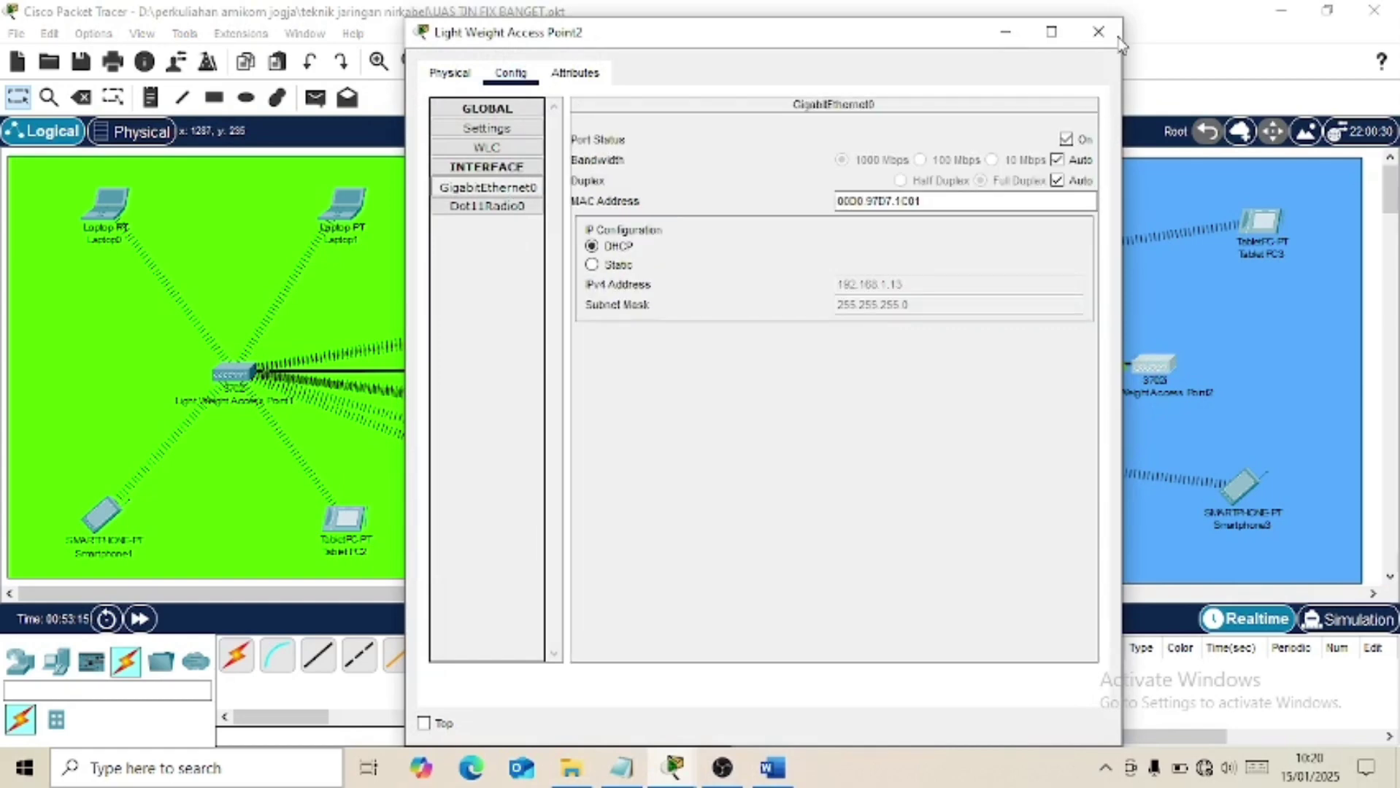
click(1096, 34)
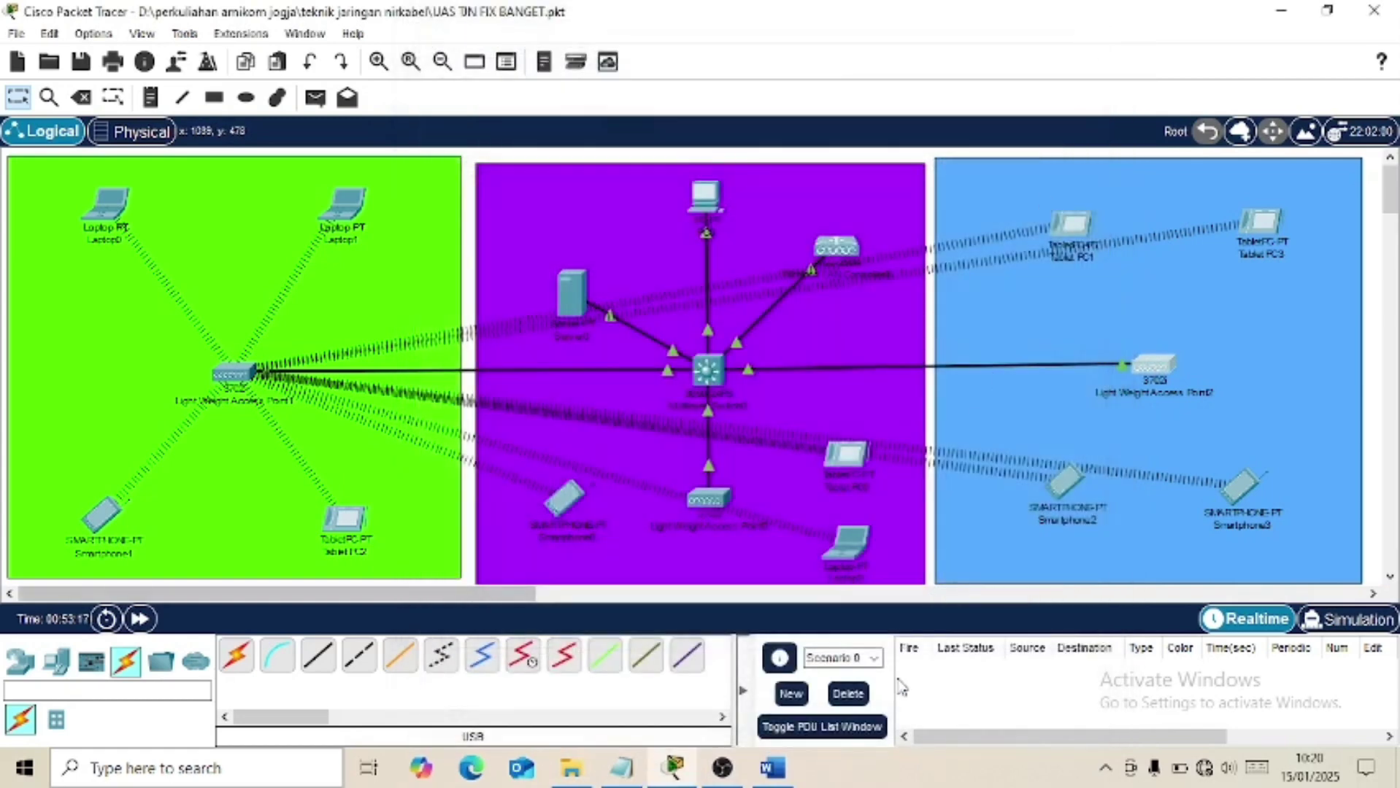
click(774, 776)
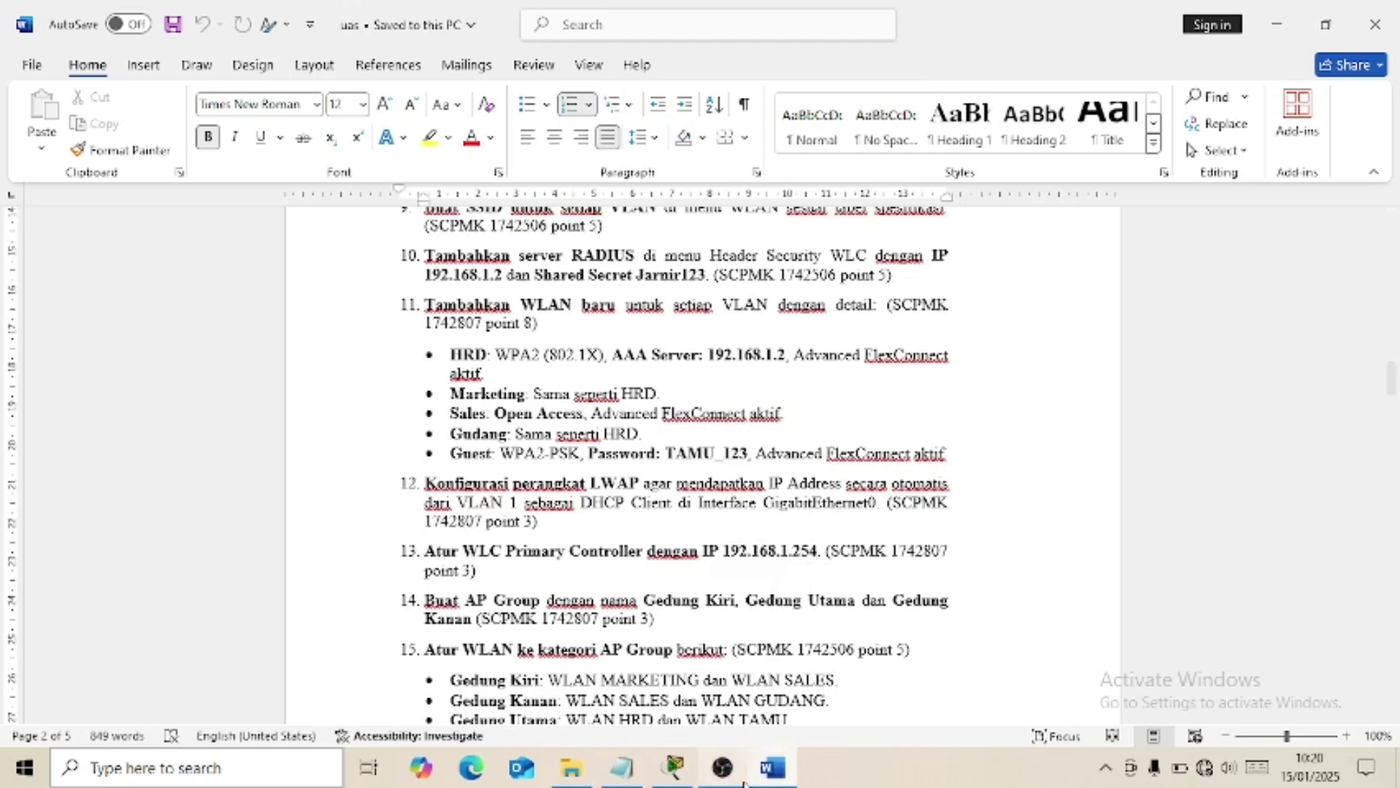
Change Light Weight Access Point1's primary controller from 0.0.0.0 to 192.168.1.254.
click(772, 768)
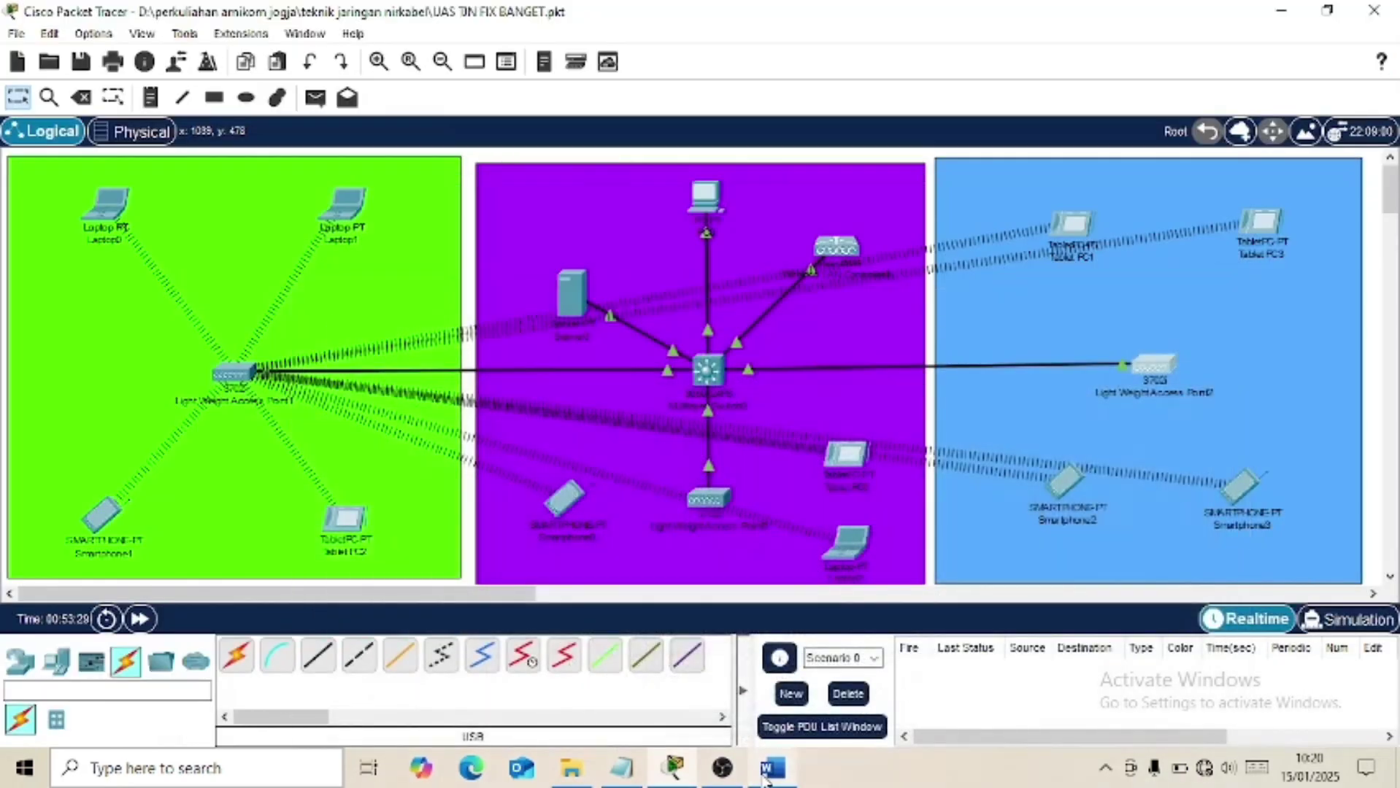
click(227, 366)
click(232, 414)
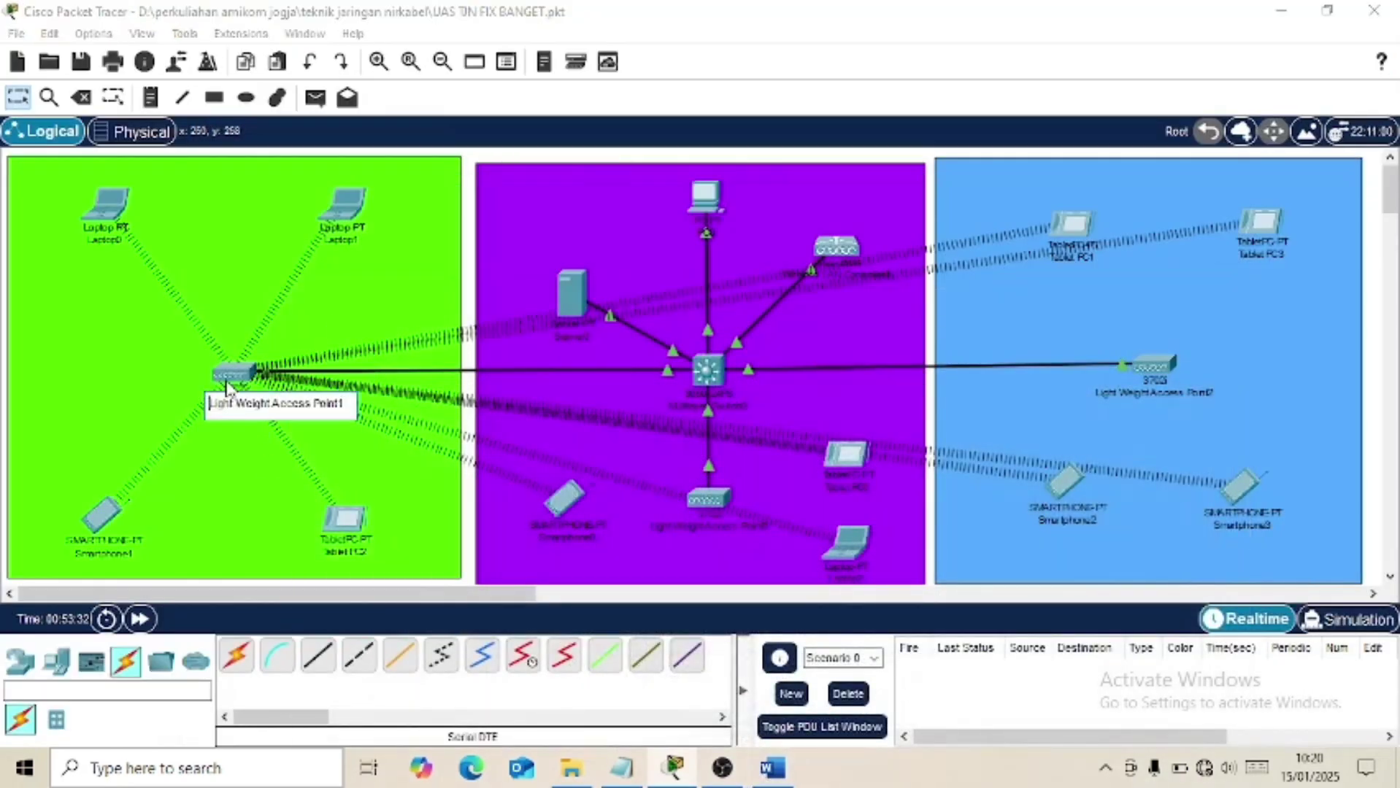
click(230, 376)
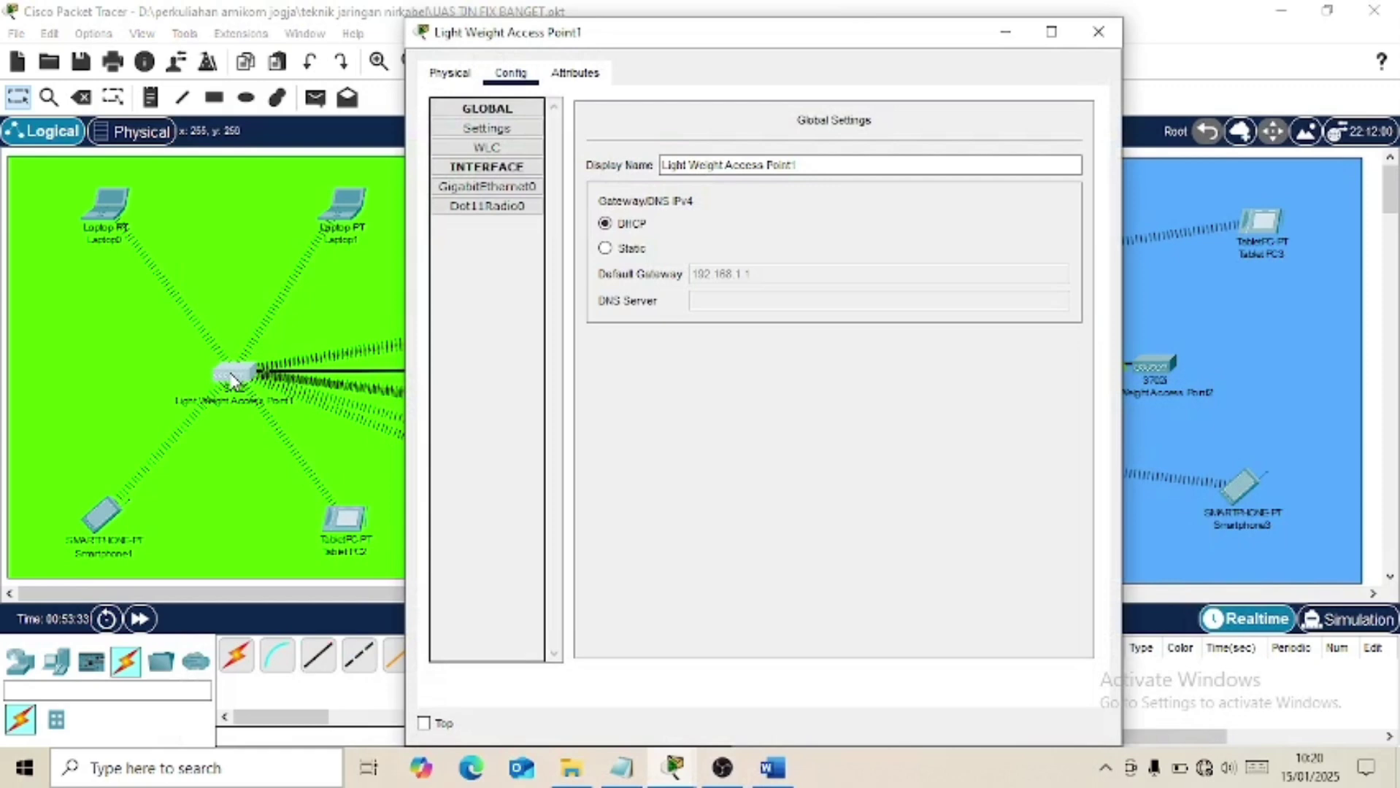
click(496, 151)
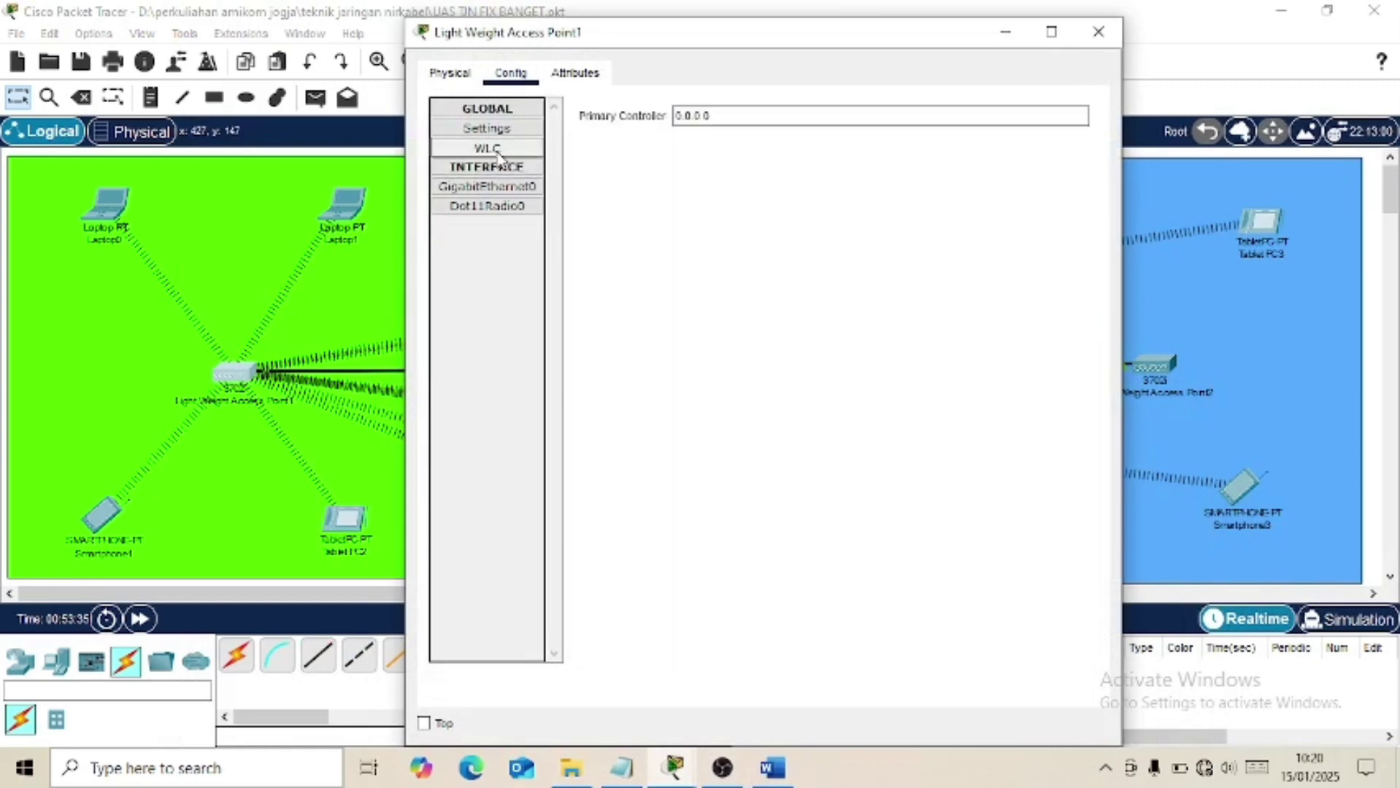
click(723, 117)
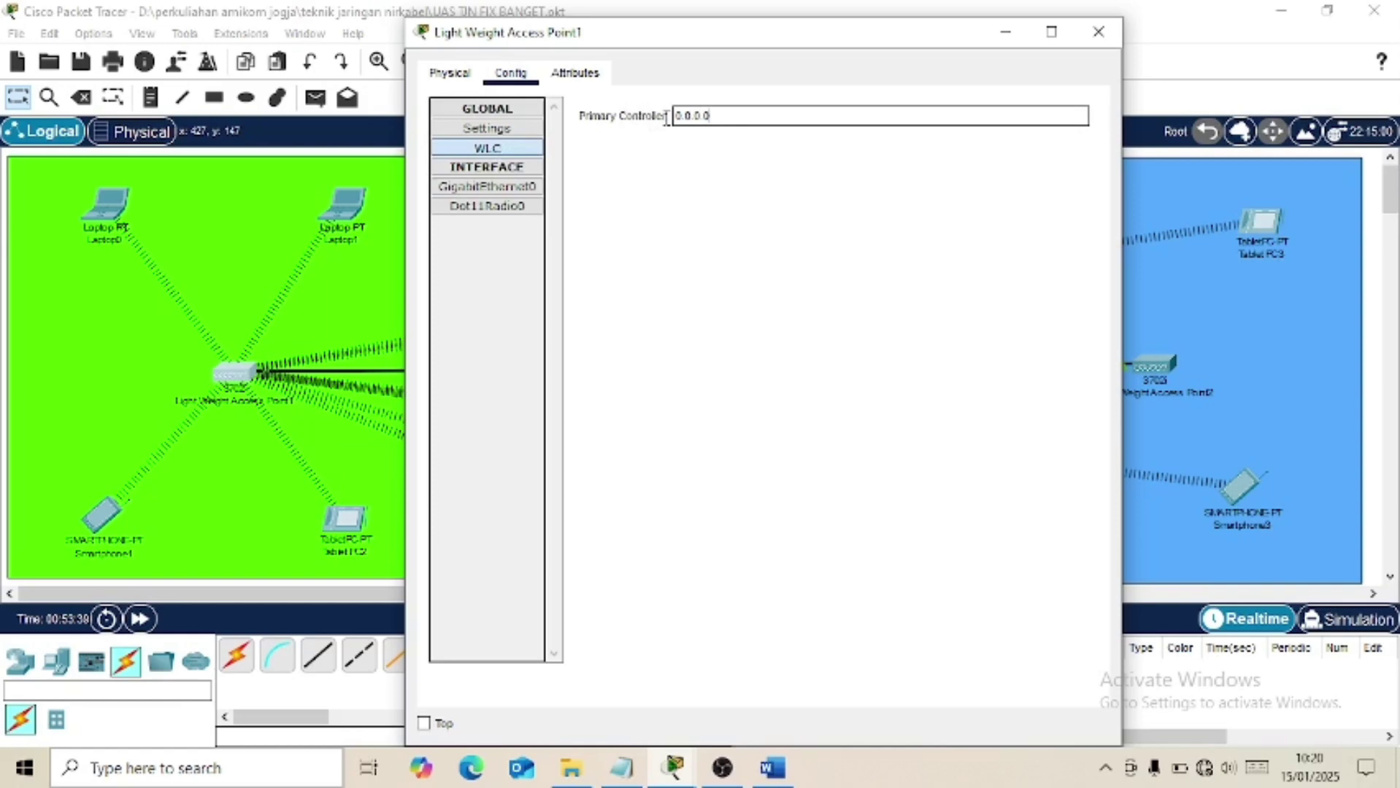
drag(719, 116, 673, 122)
key(BackSpace)
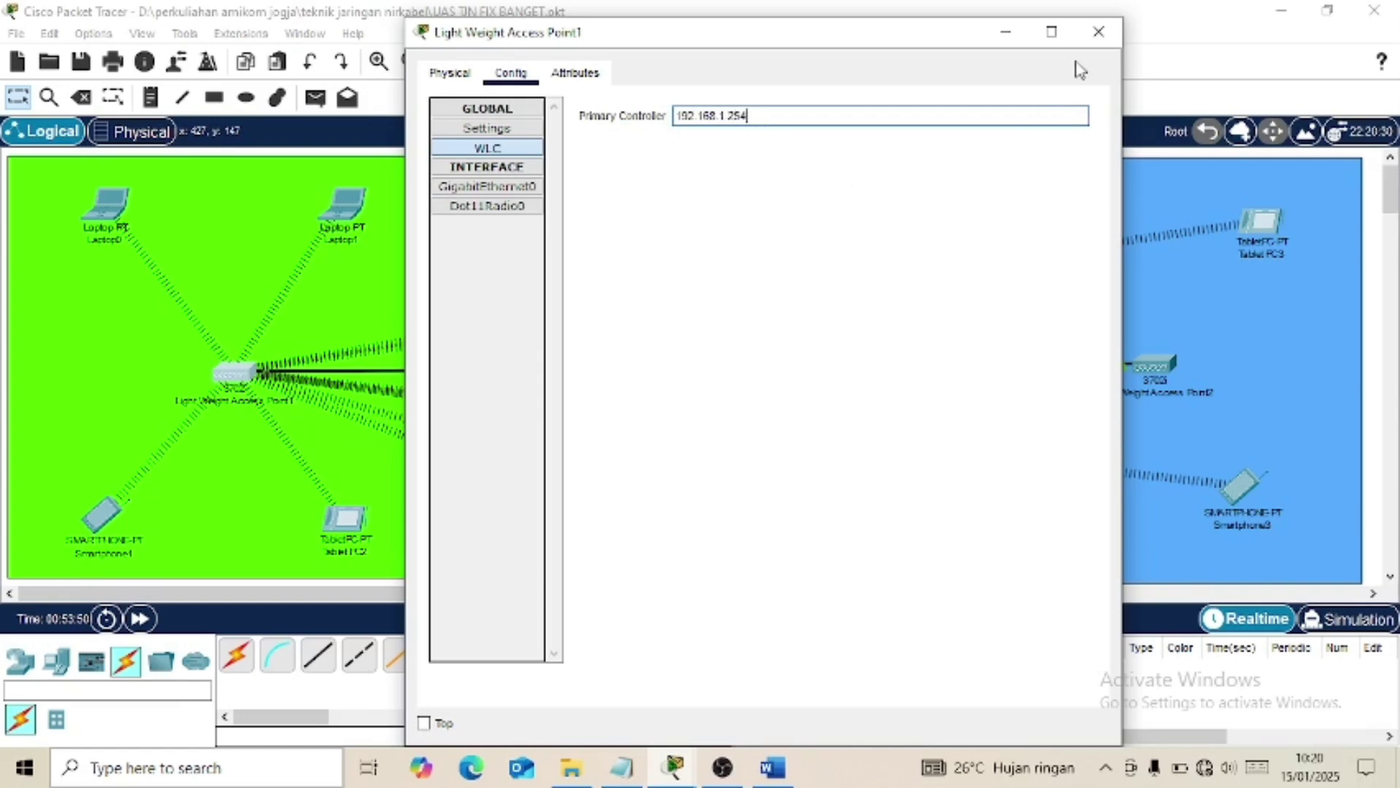
click(1098, 37)
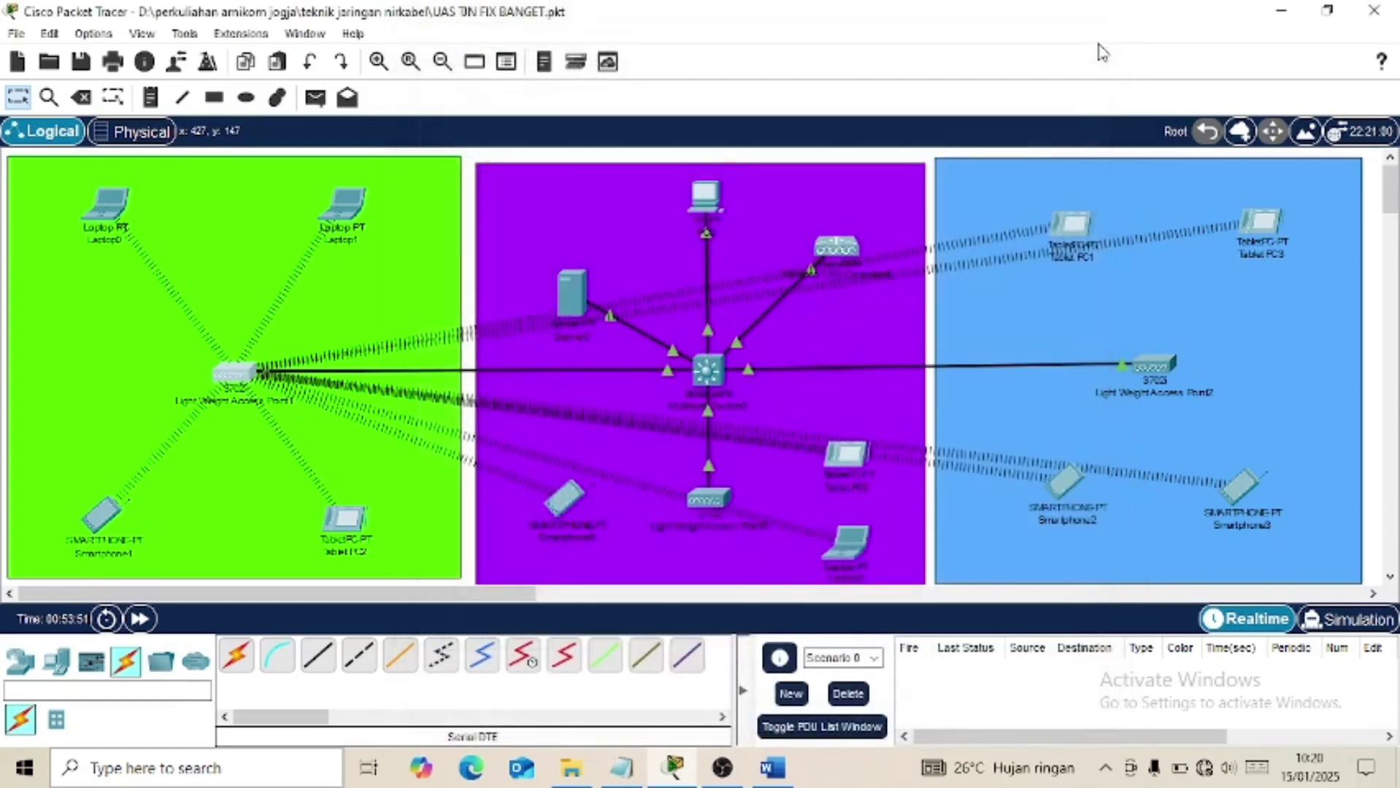
Set Light Weight Access Point0's primary controller to 192.168.1.254.
click(712, 499)
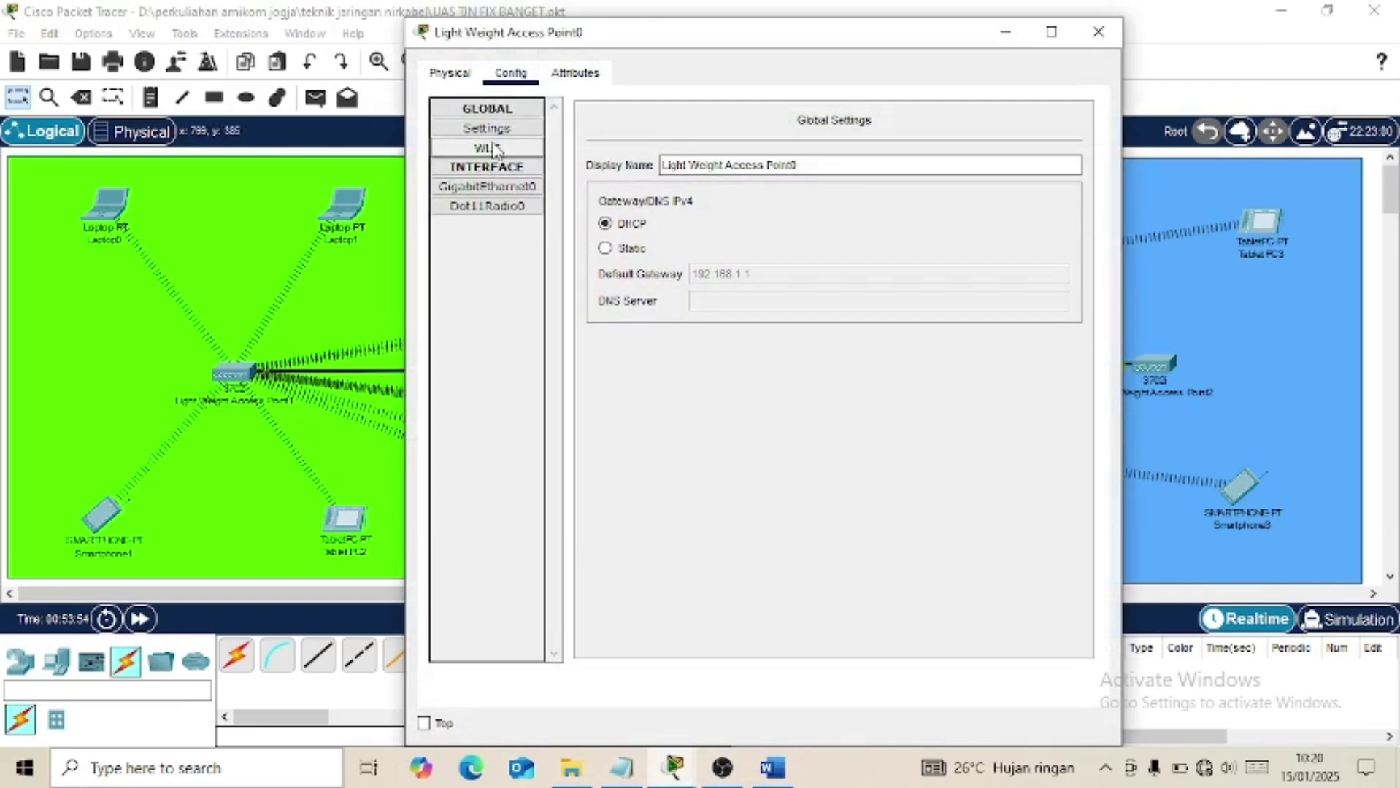
click(493, 148)
drag(721, 115, 649, 111)
text(192.168.1.254)
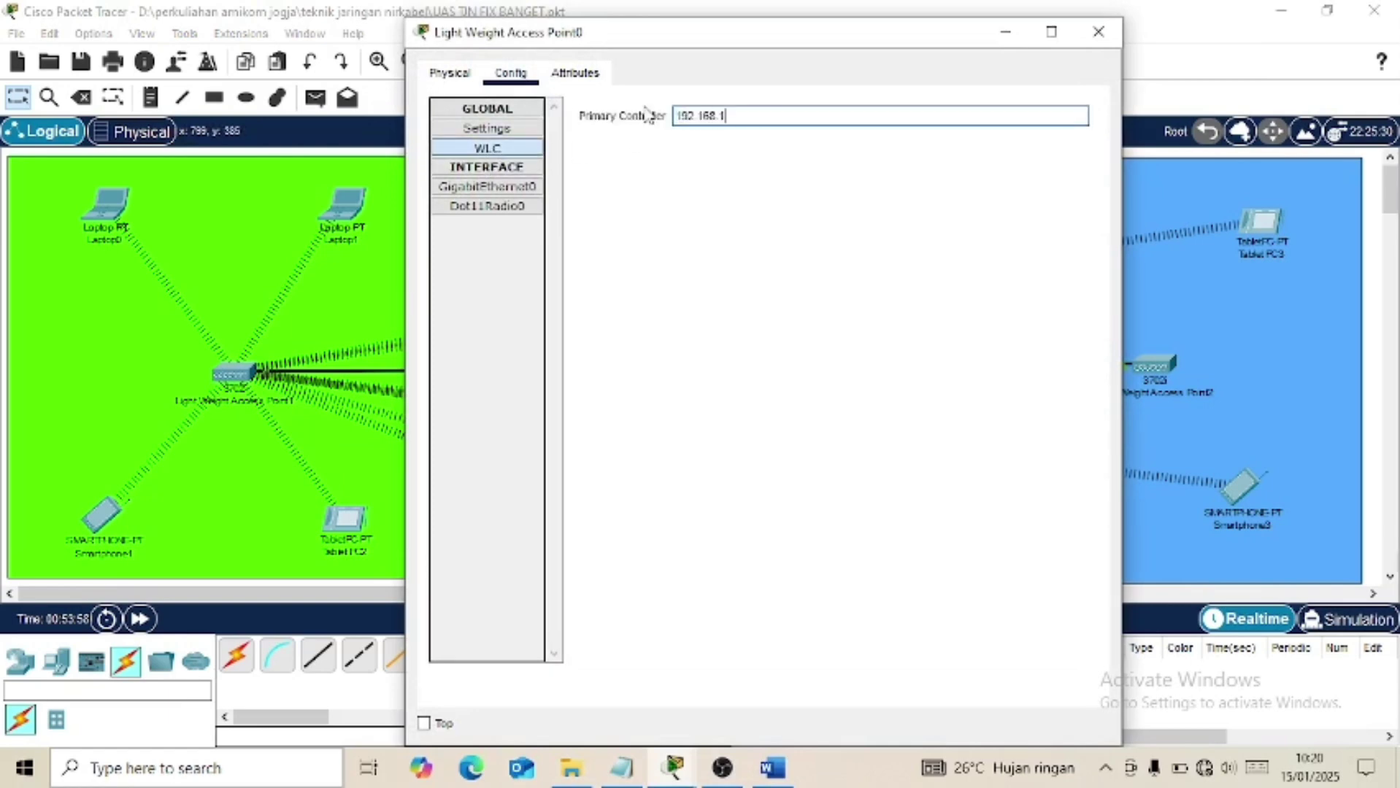
click(1098, 32)
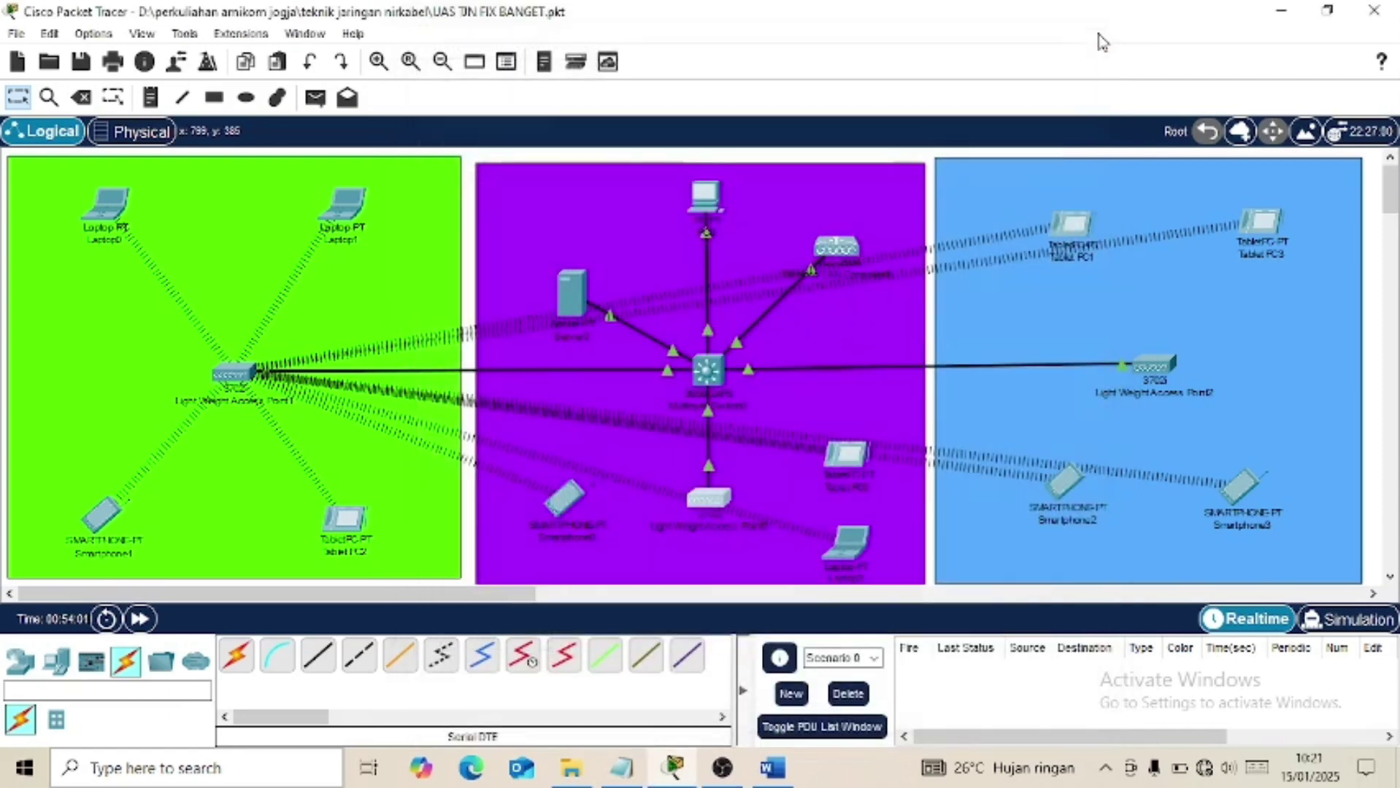
Set Light Weight Access Point2's primary controller to 192.168.1.254.
click(1150, 365)
click(487, 148)
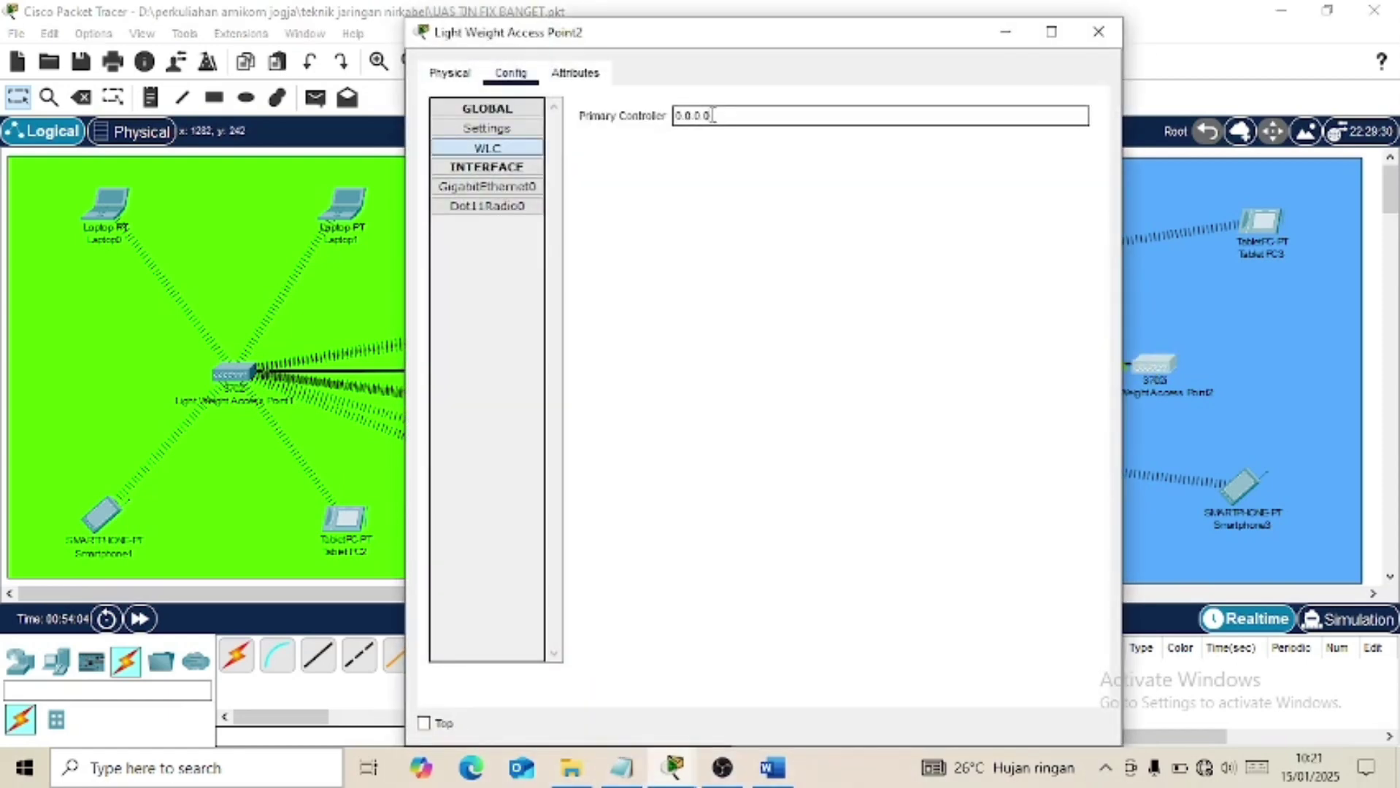
drag(711, 116, 641, 123)
text(192.168.1.254)
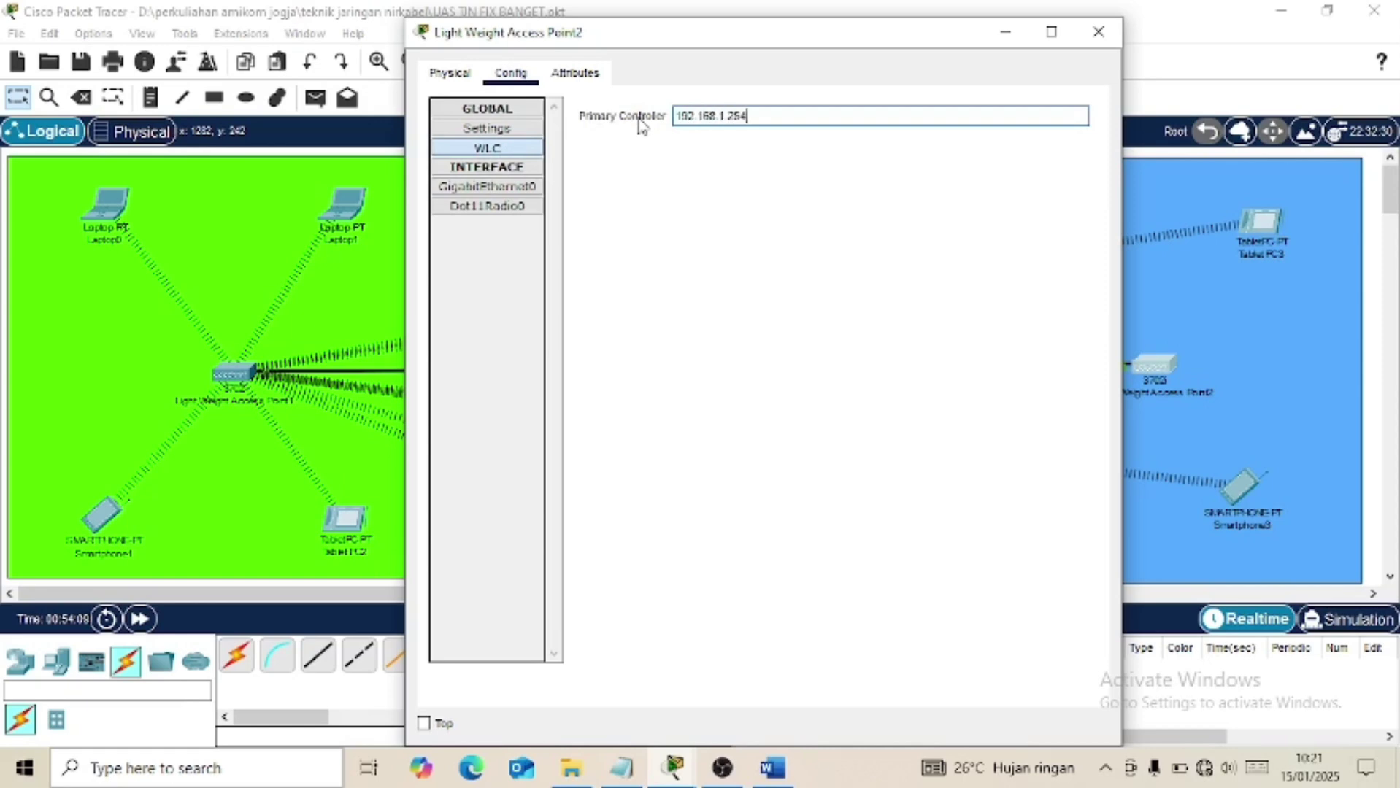
click(1099, 32)
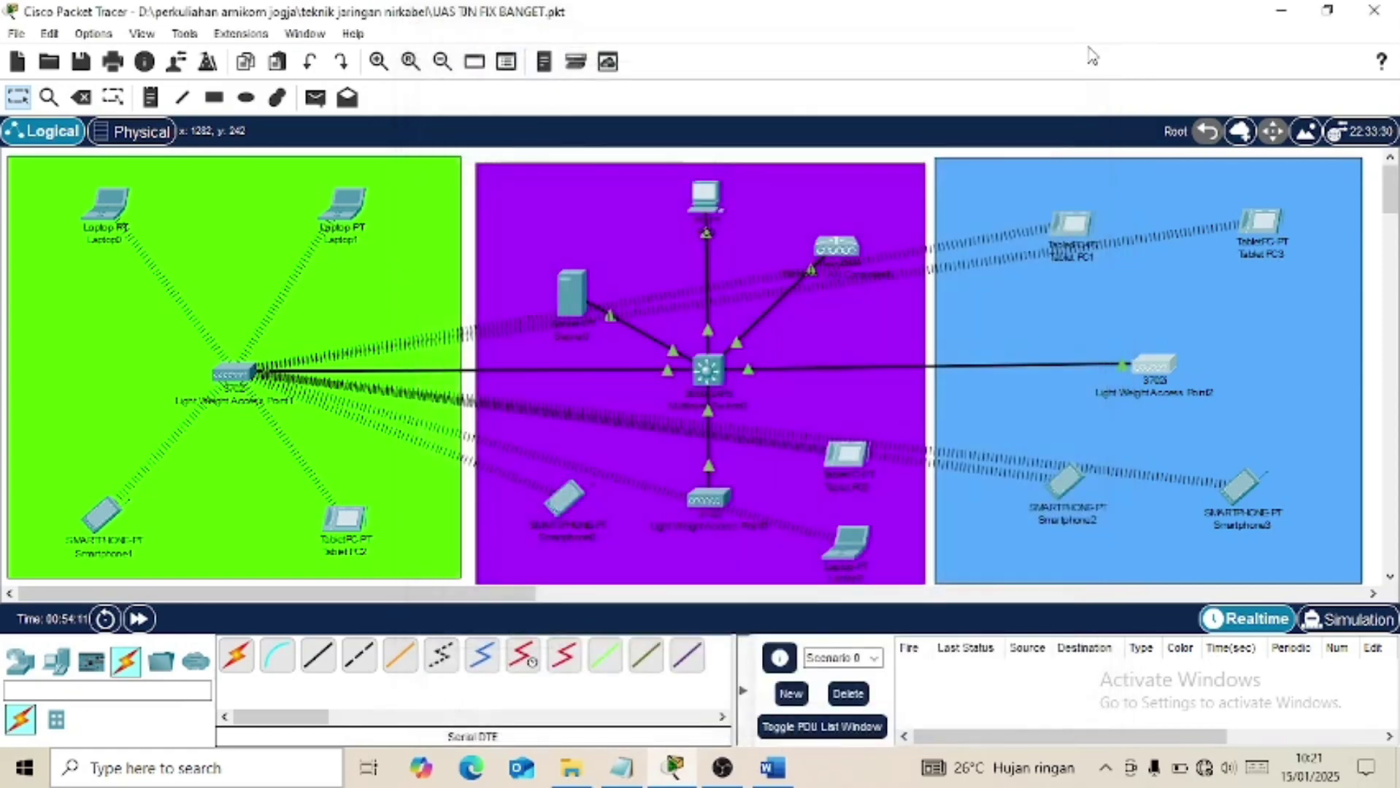
click(775, 768)
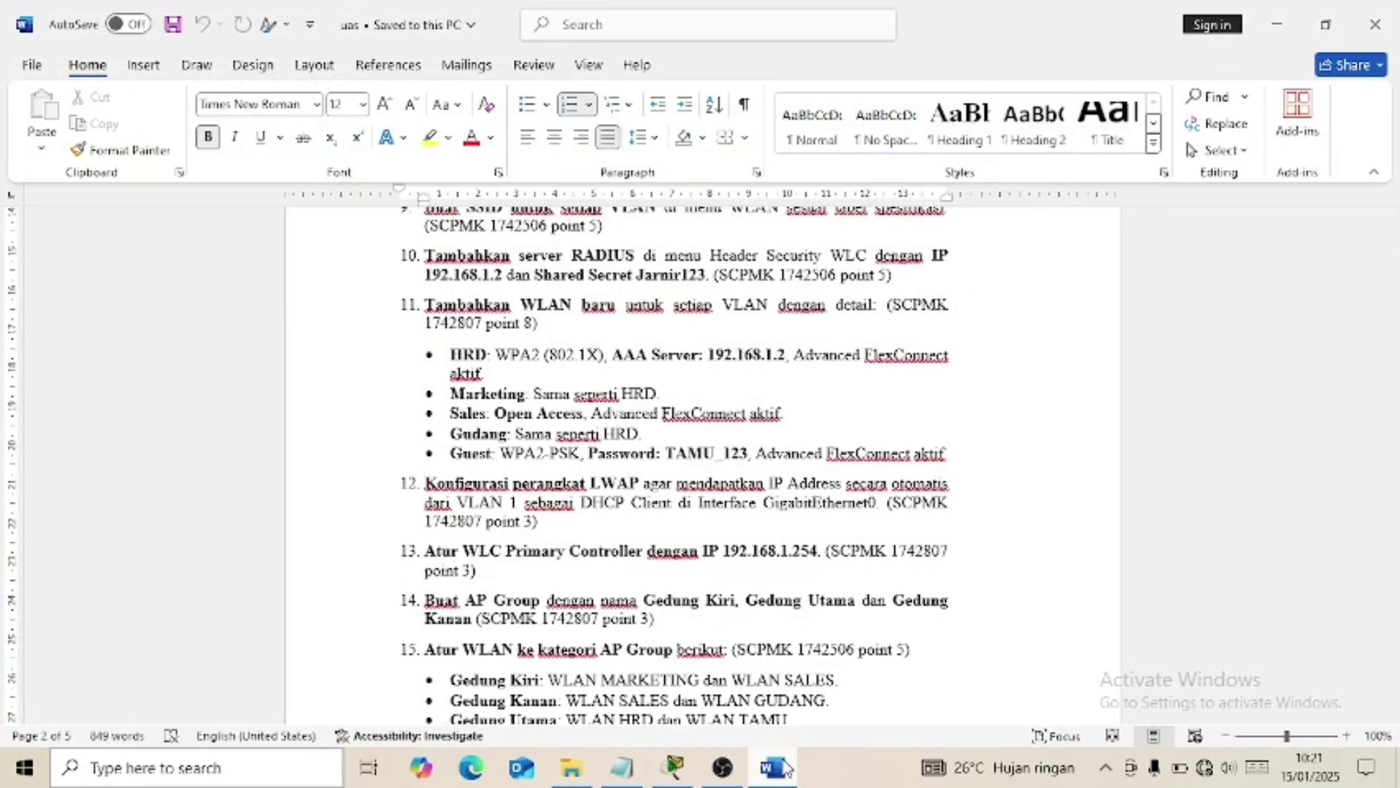
Scroll Word's task list through items 12–16, then open PC0 in Packet Tracer.
scroll(689, 616, down, 4)
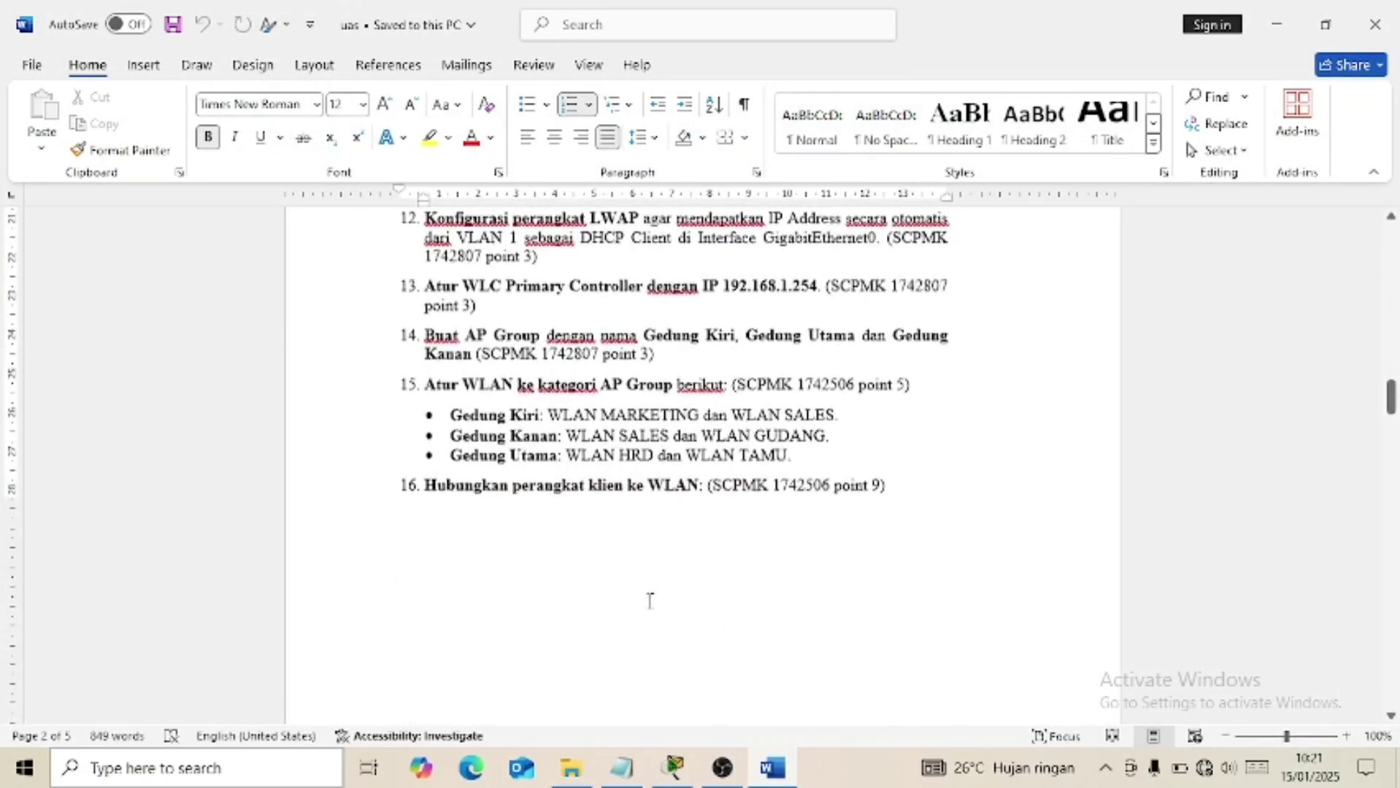
mouse_move(775, 766)
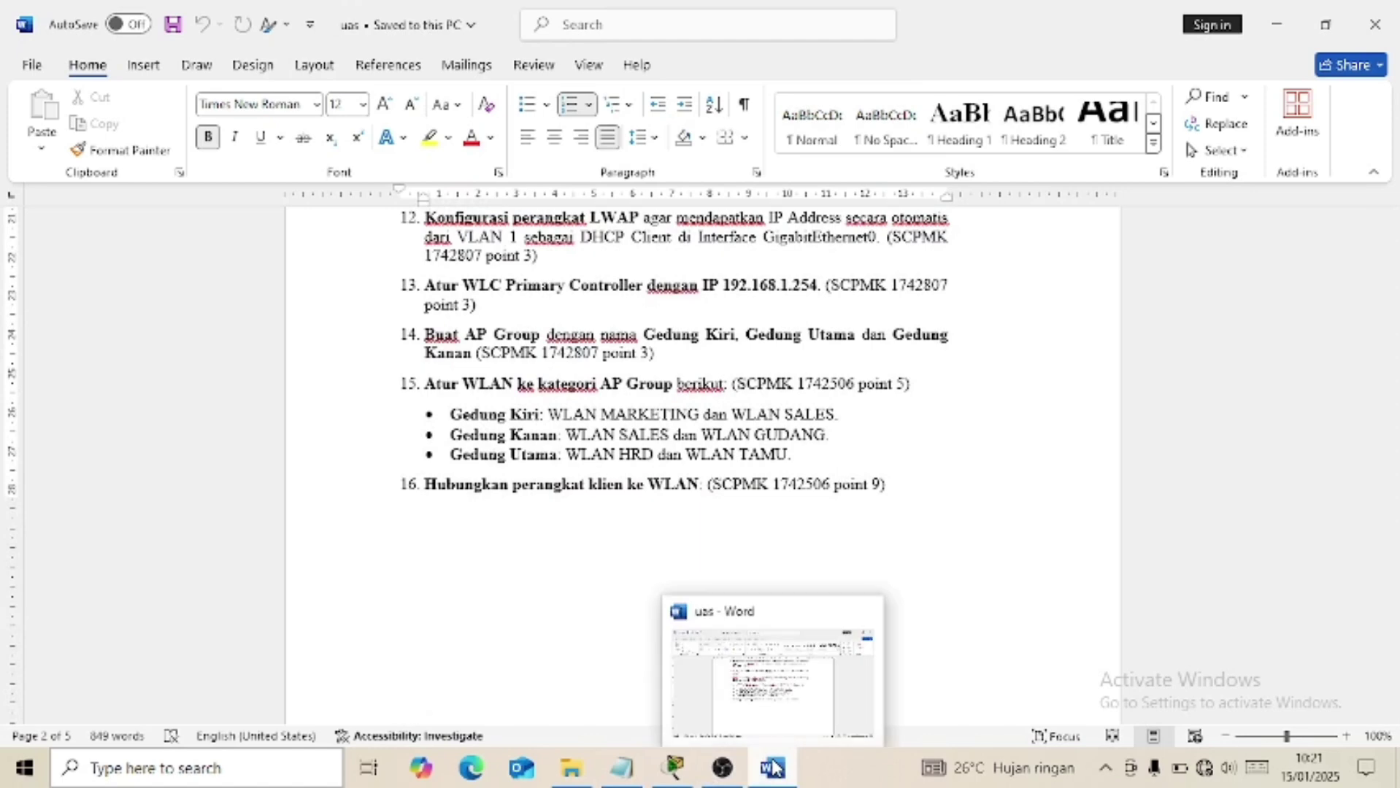
click(775, 766)
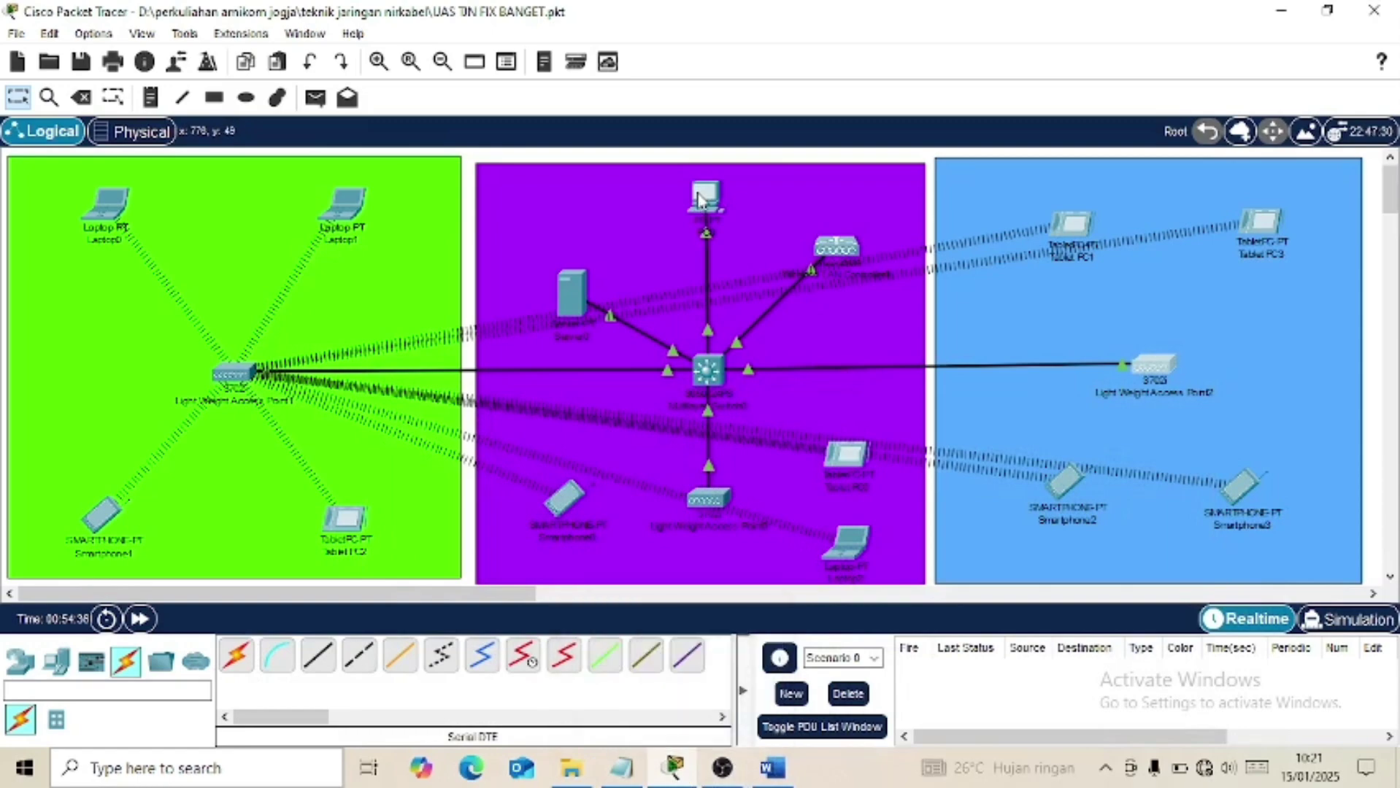
click(703, 197)
click(1016, 155)
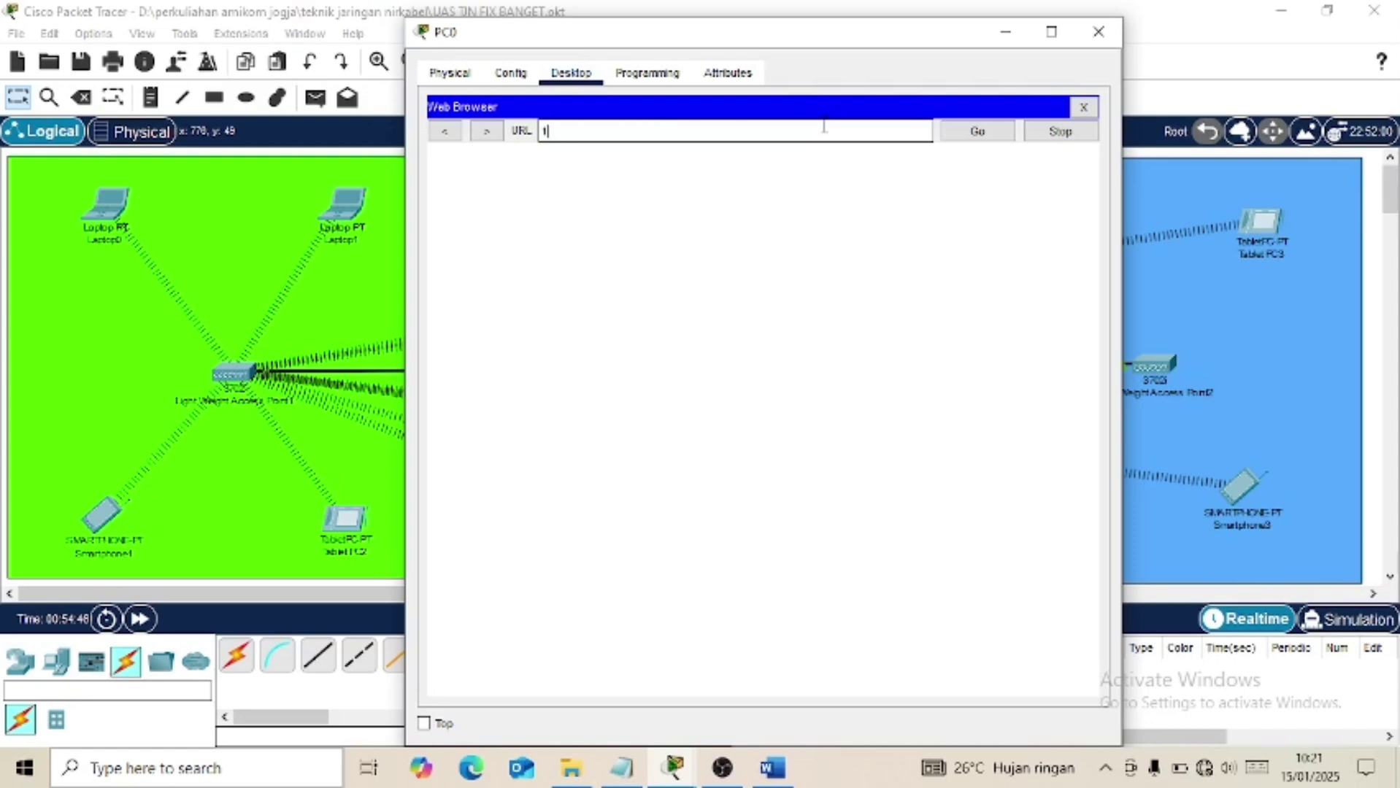
text(192.168.1.254)
key(Return)
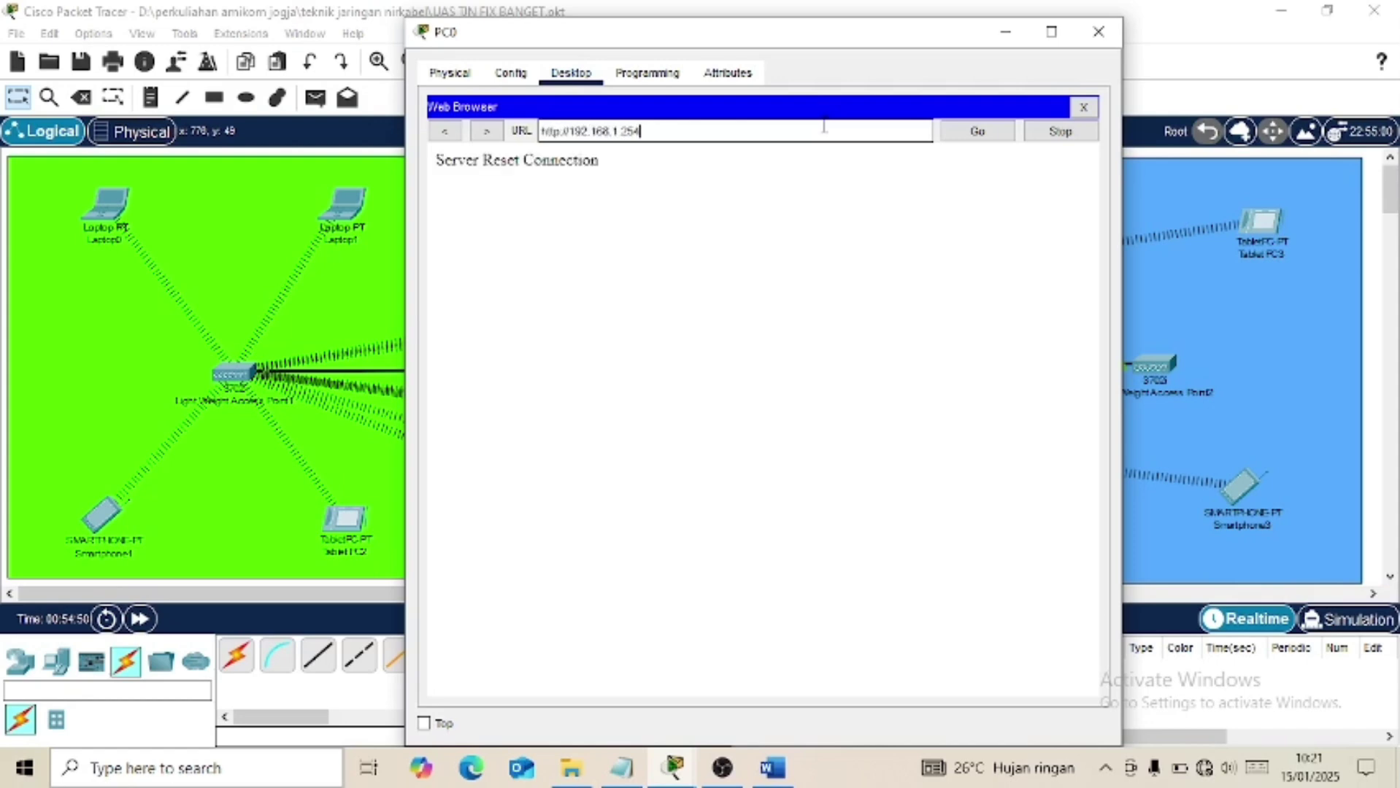
click(563, 131)
text(s)
key(Return)
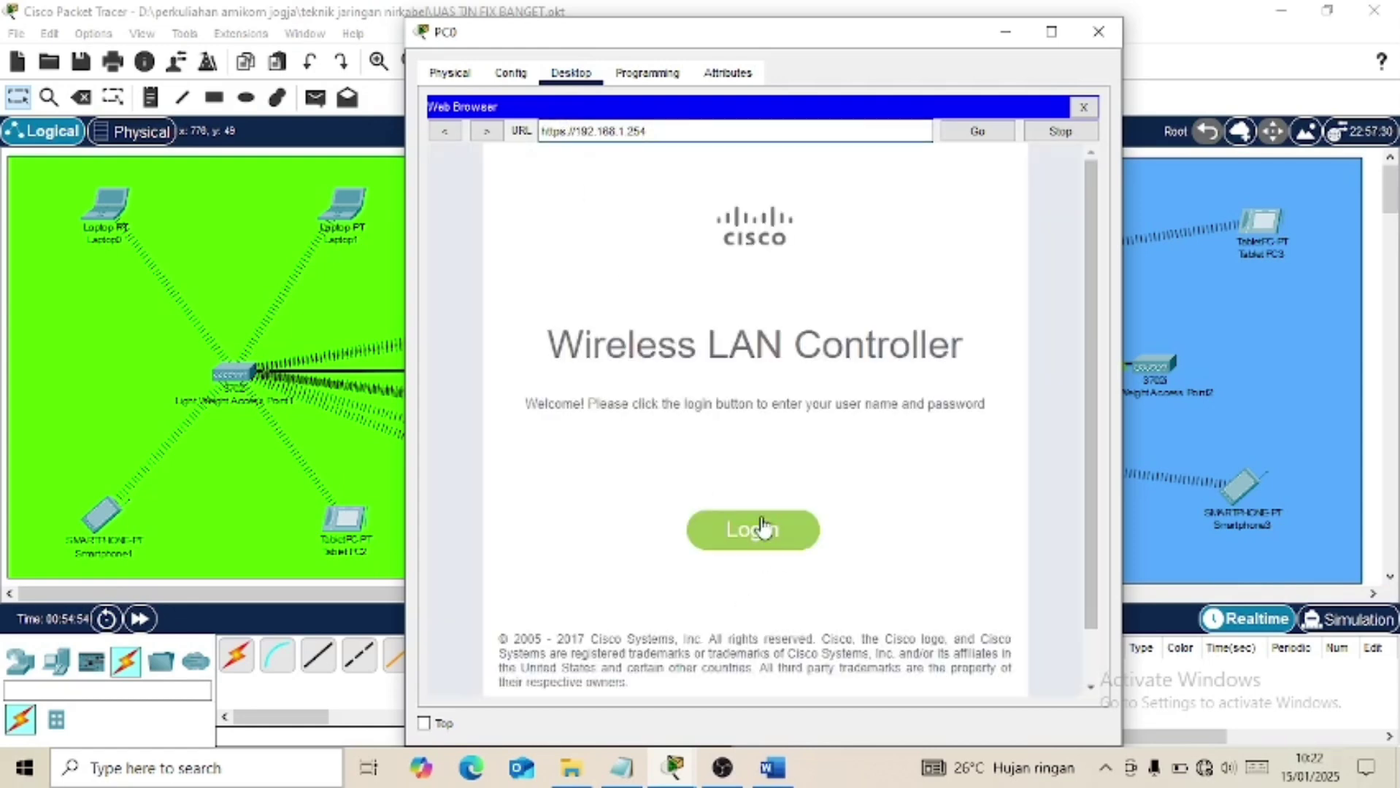
Log in to the controller as admin, list its WLANs, and open the AP Groups page.
click(761, 525)
text(admin)
key(Tab)
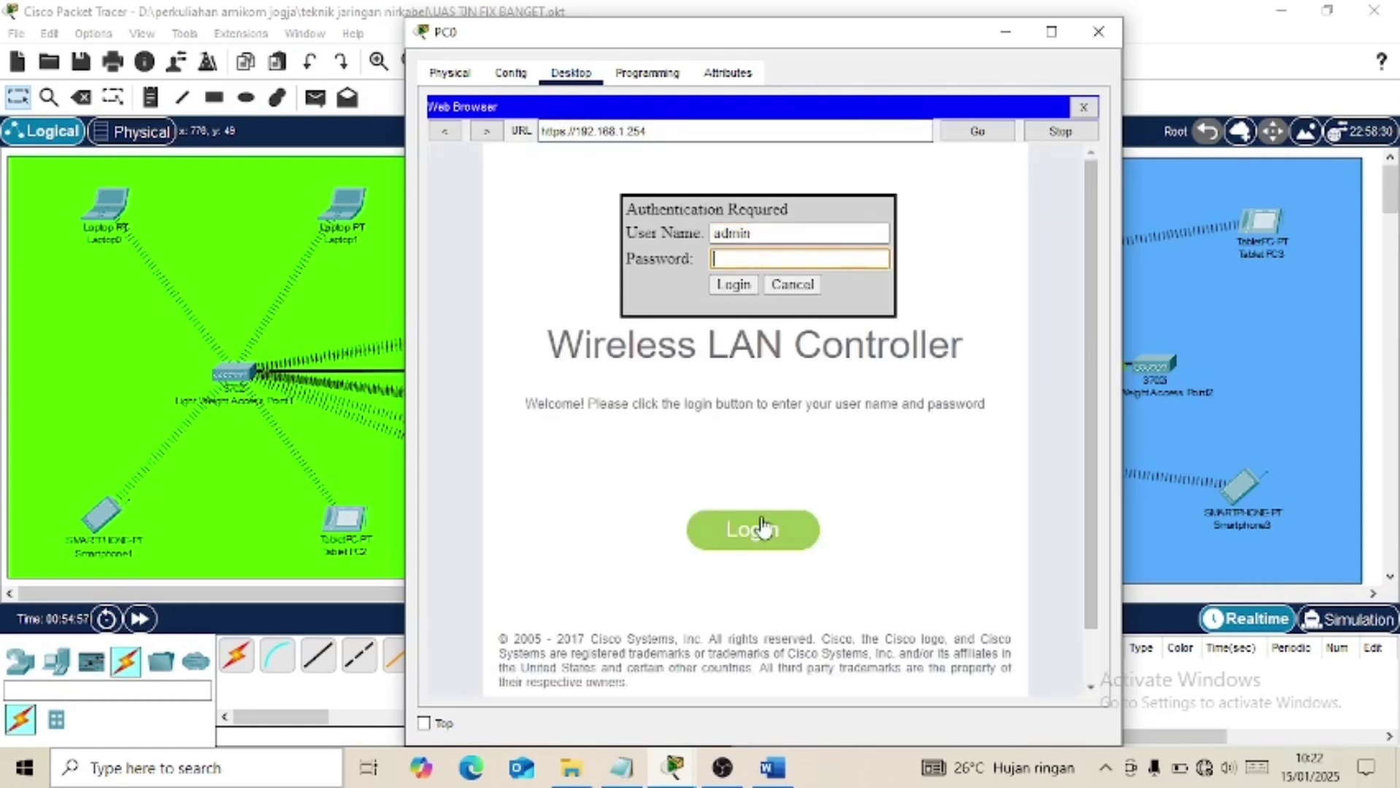
text(••••••••)
key(Return)
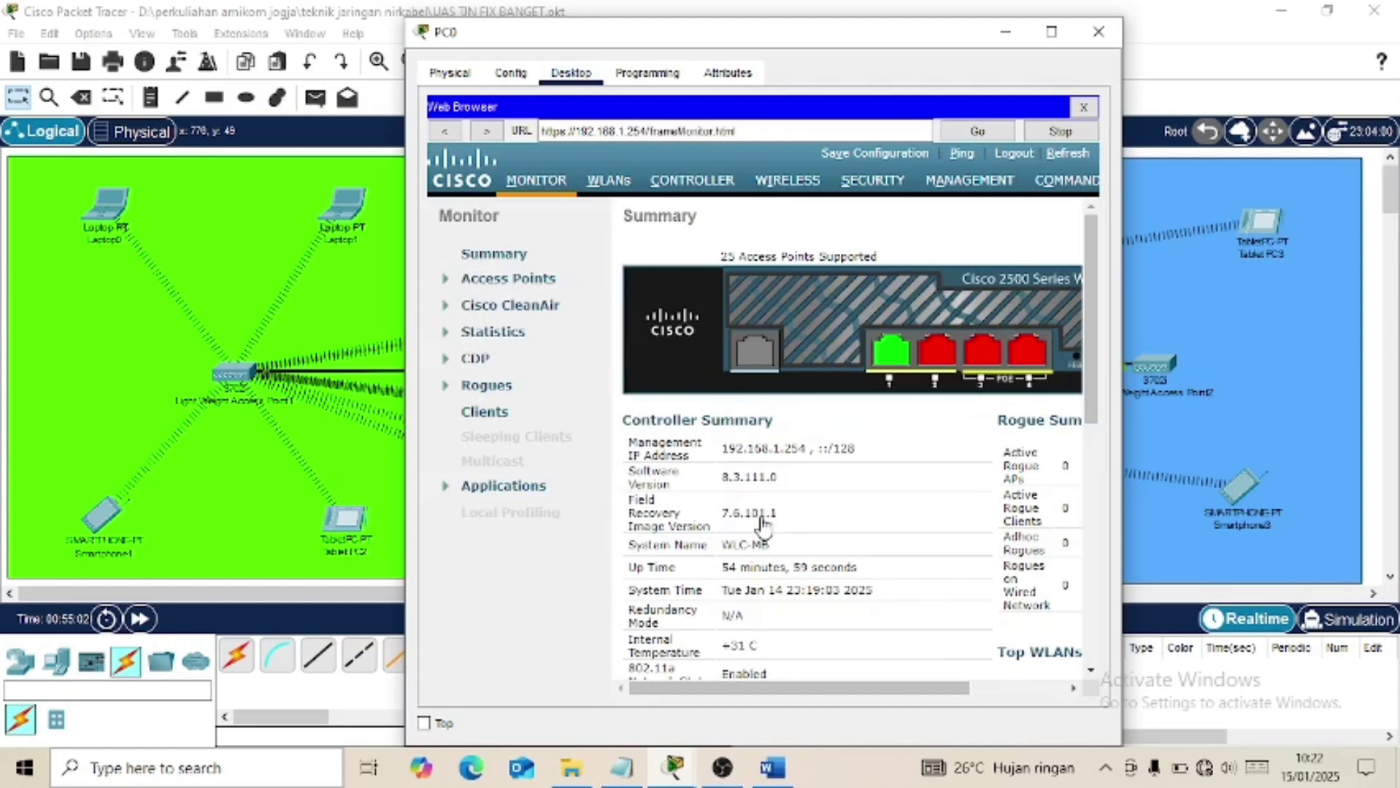
click(1051, 31)
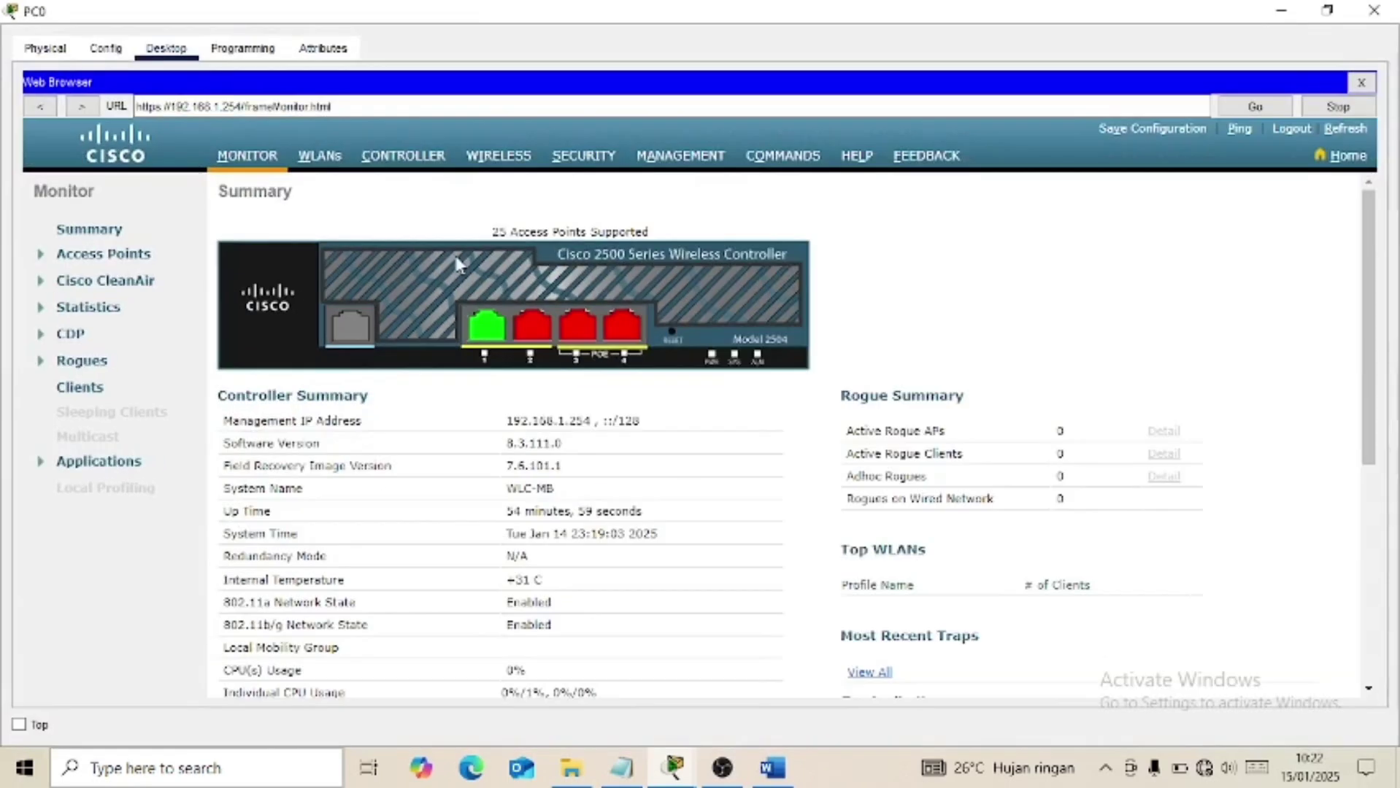
click(313, 165)
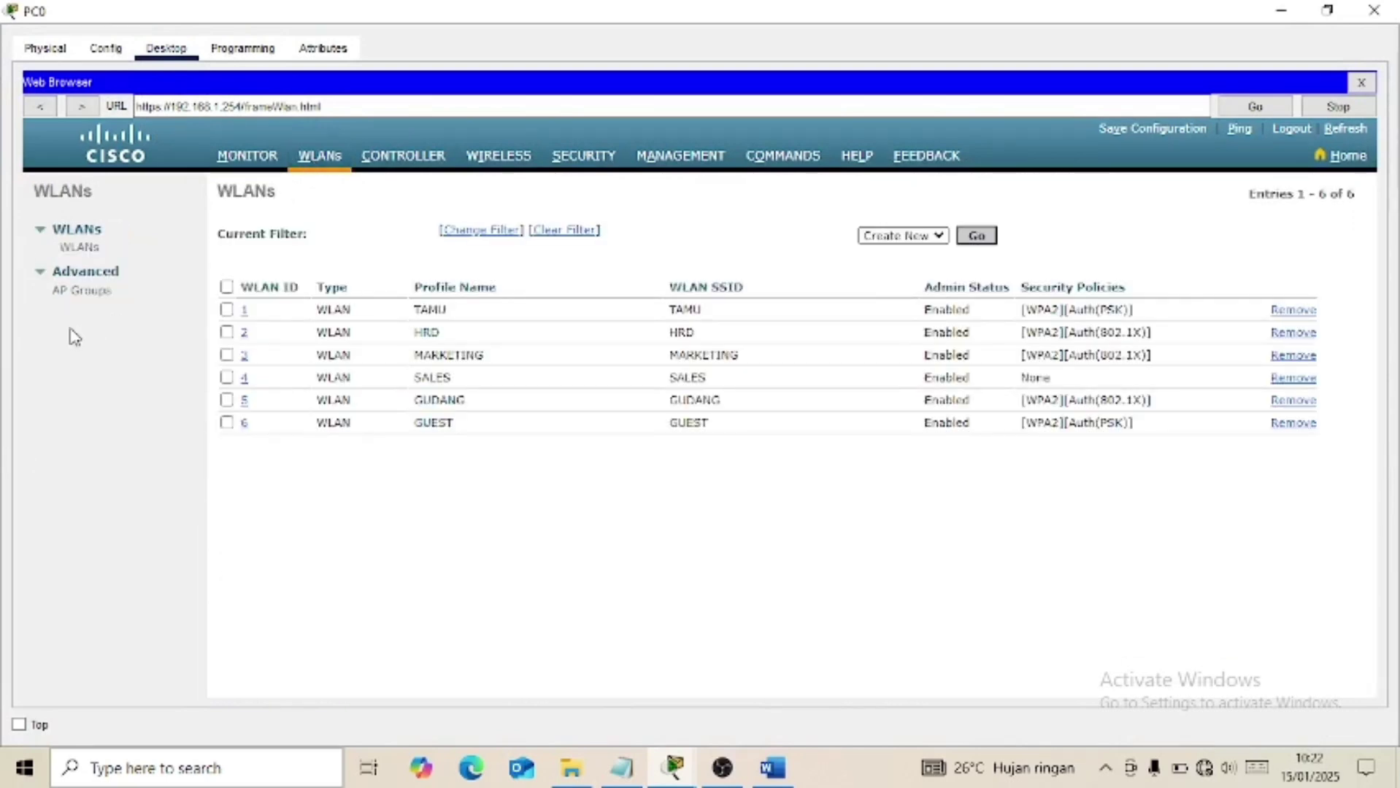
click(93, 291)
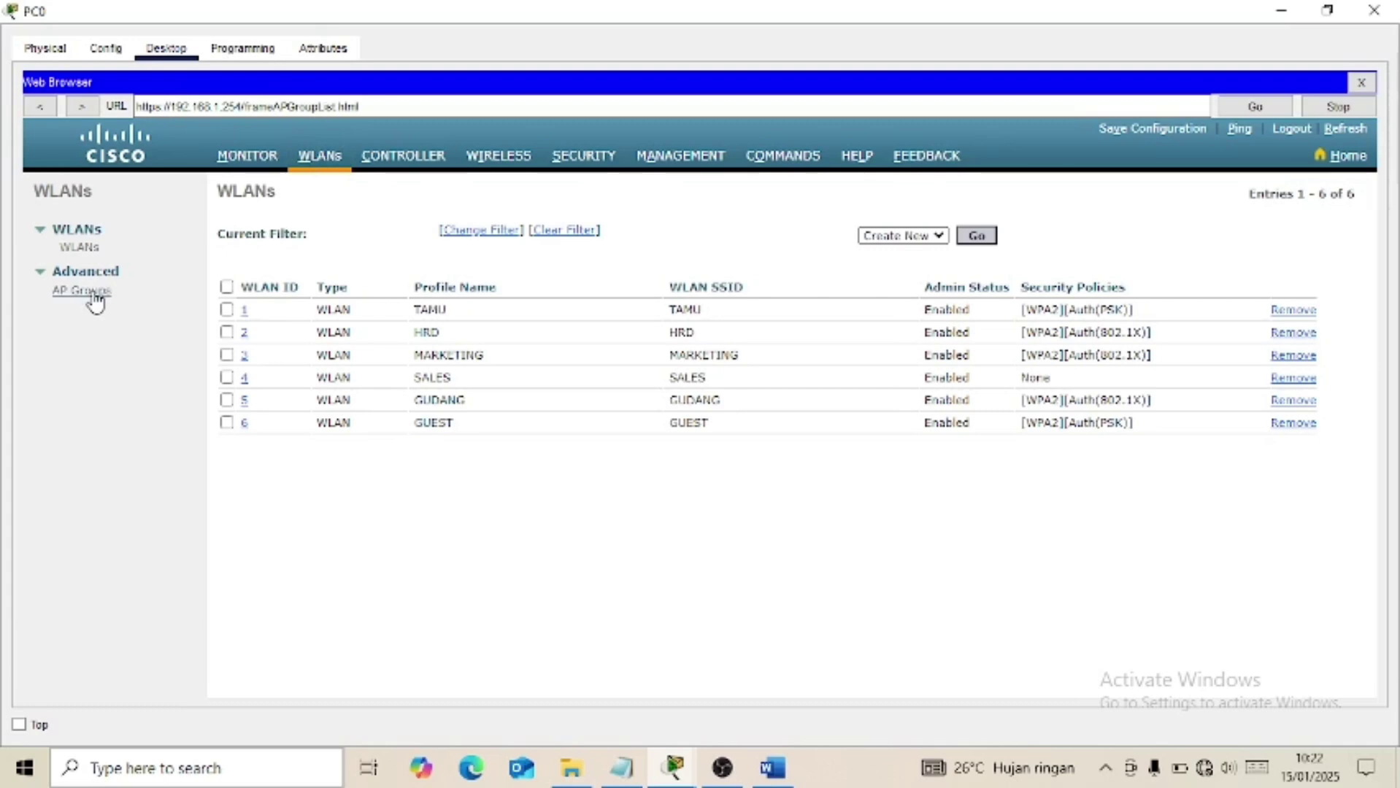
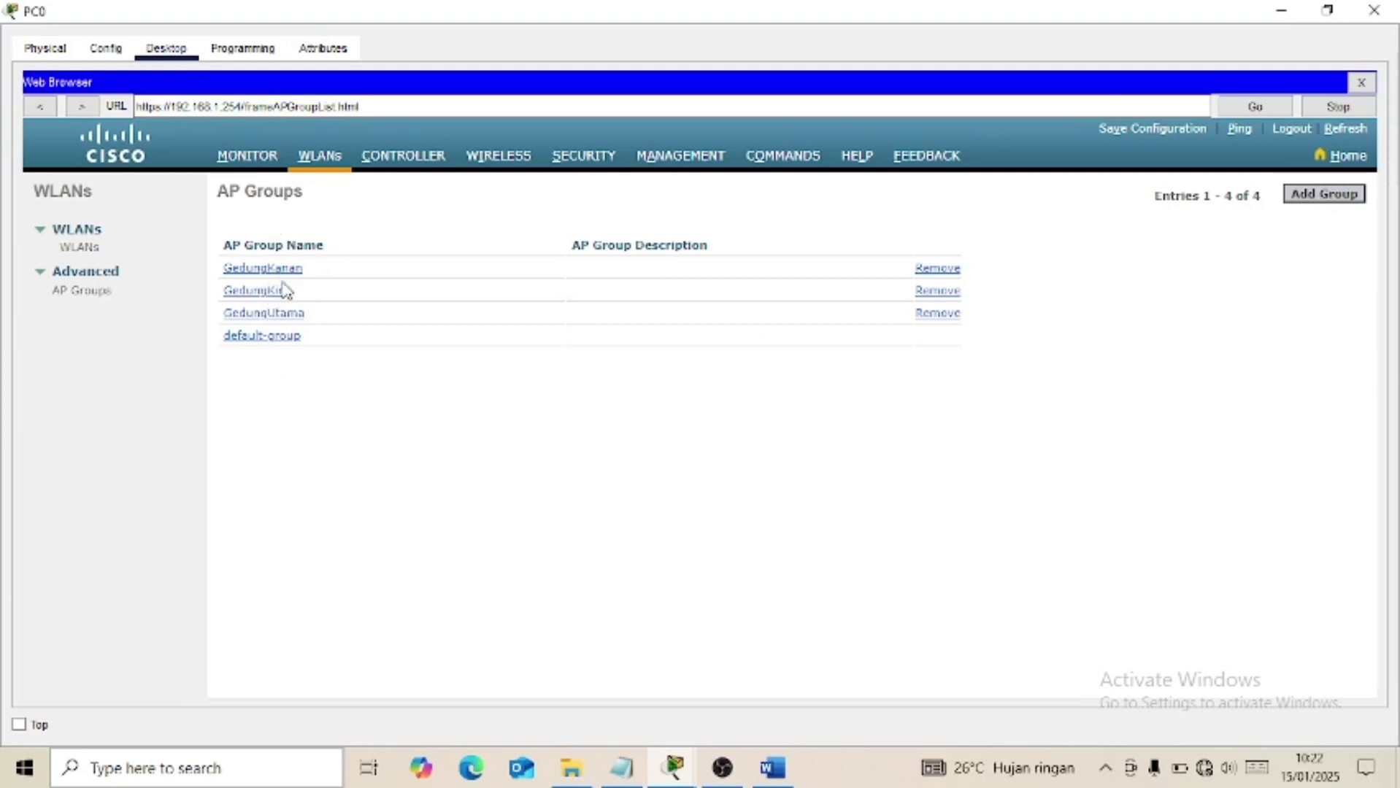
Compare the WLANs assigned to the GedungKiri AP group against the assignment's WLAN requirements.
click(774, 769)
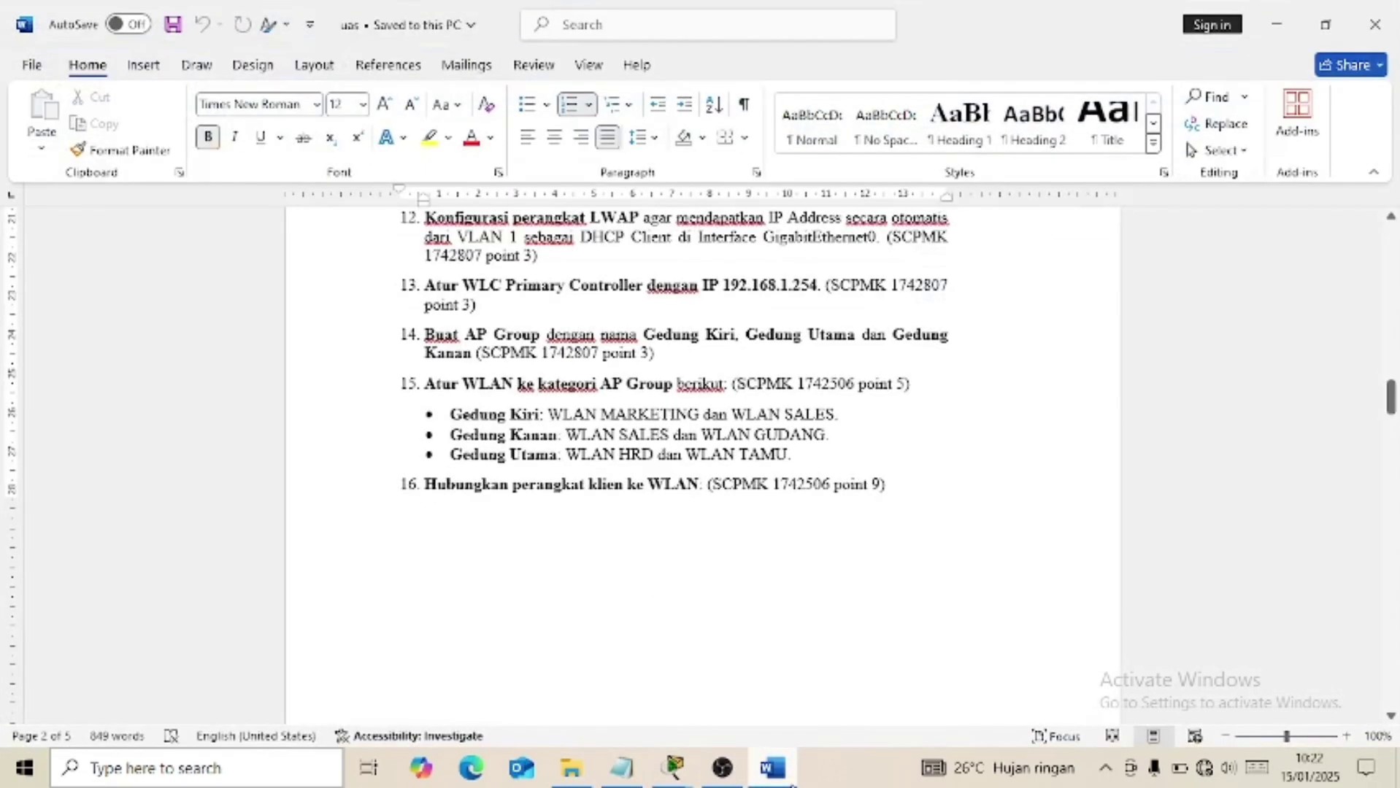
click(789, 781)
click(257, 292)
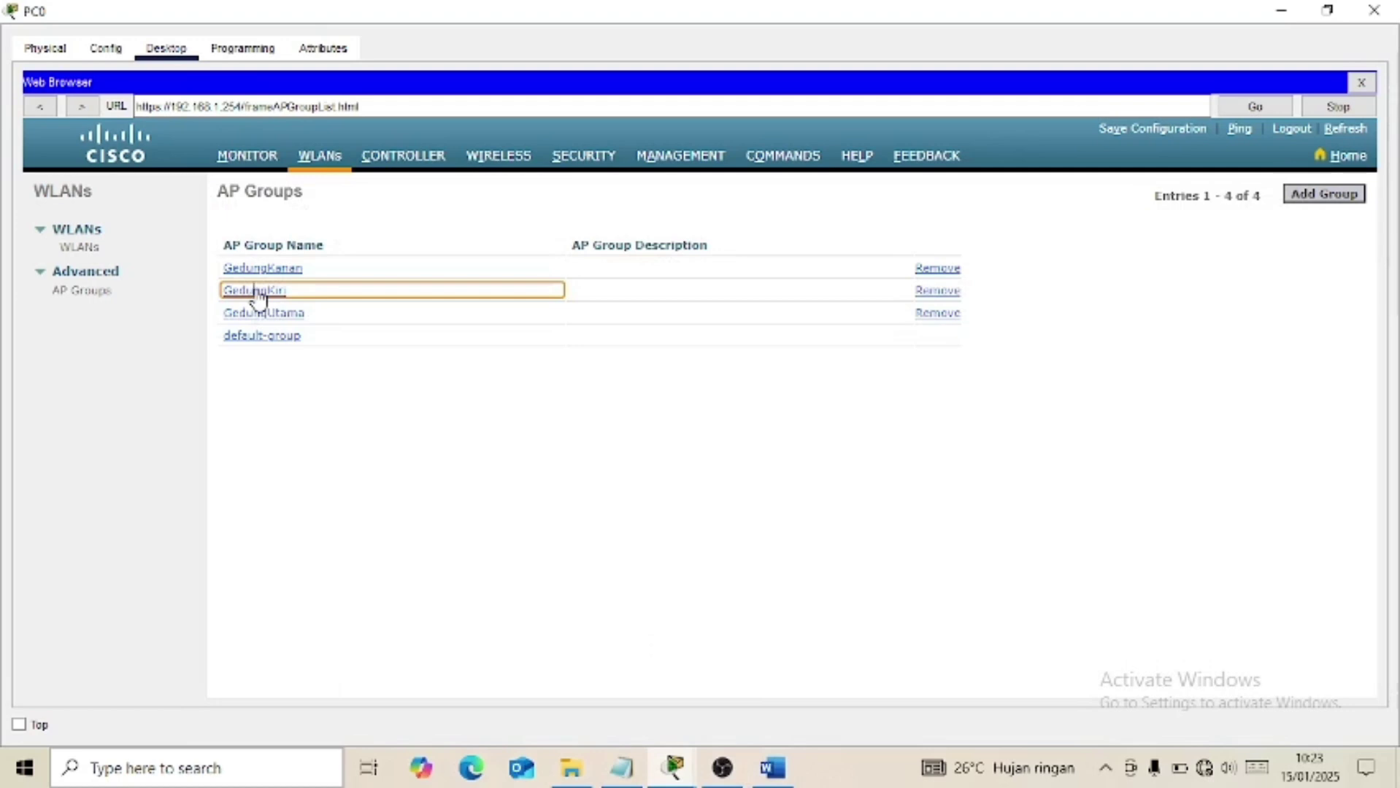
click(257, 292)
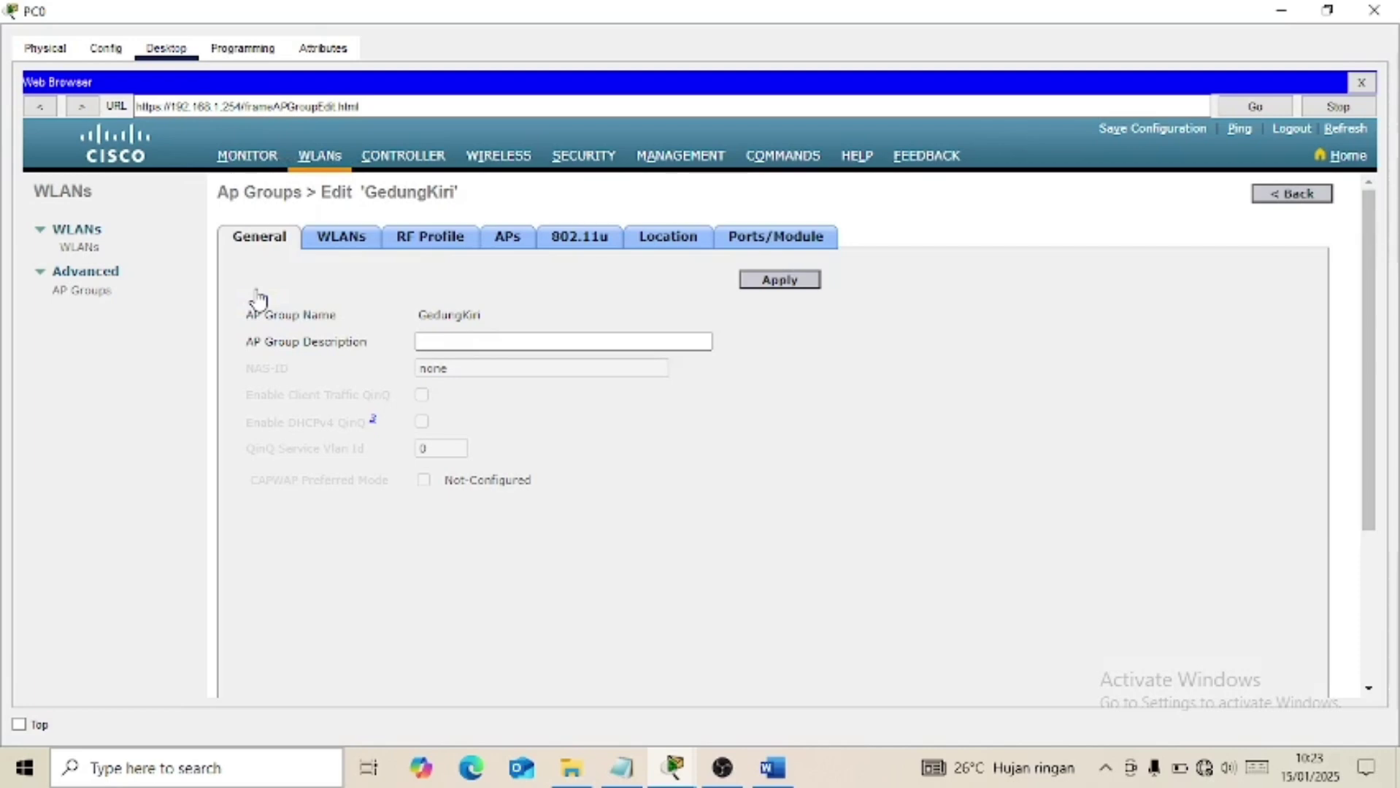
click(343, 239)
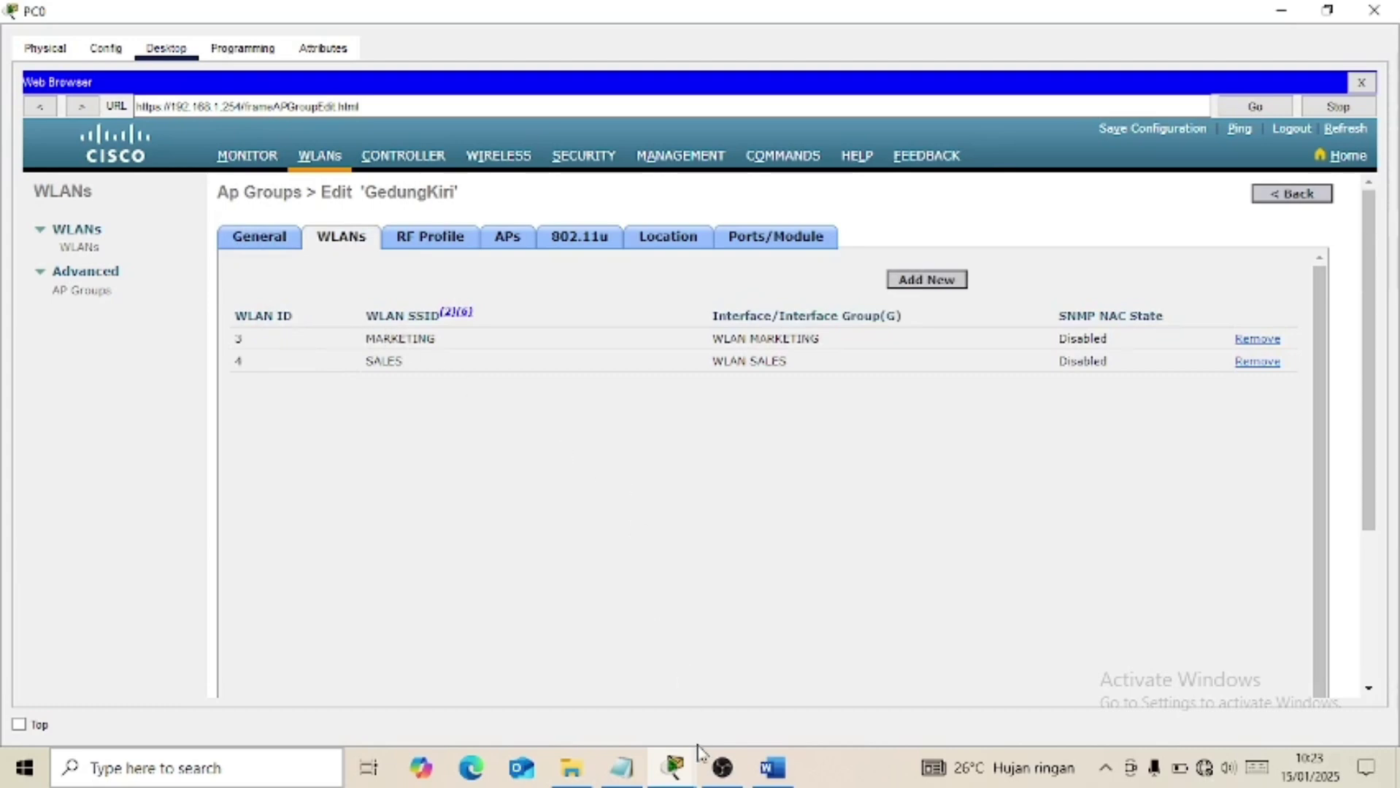
click(775, 779)
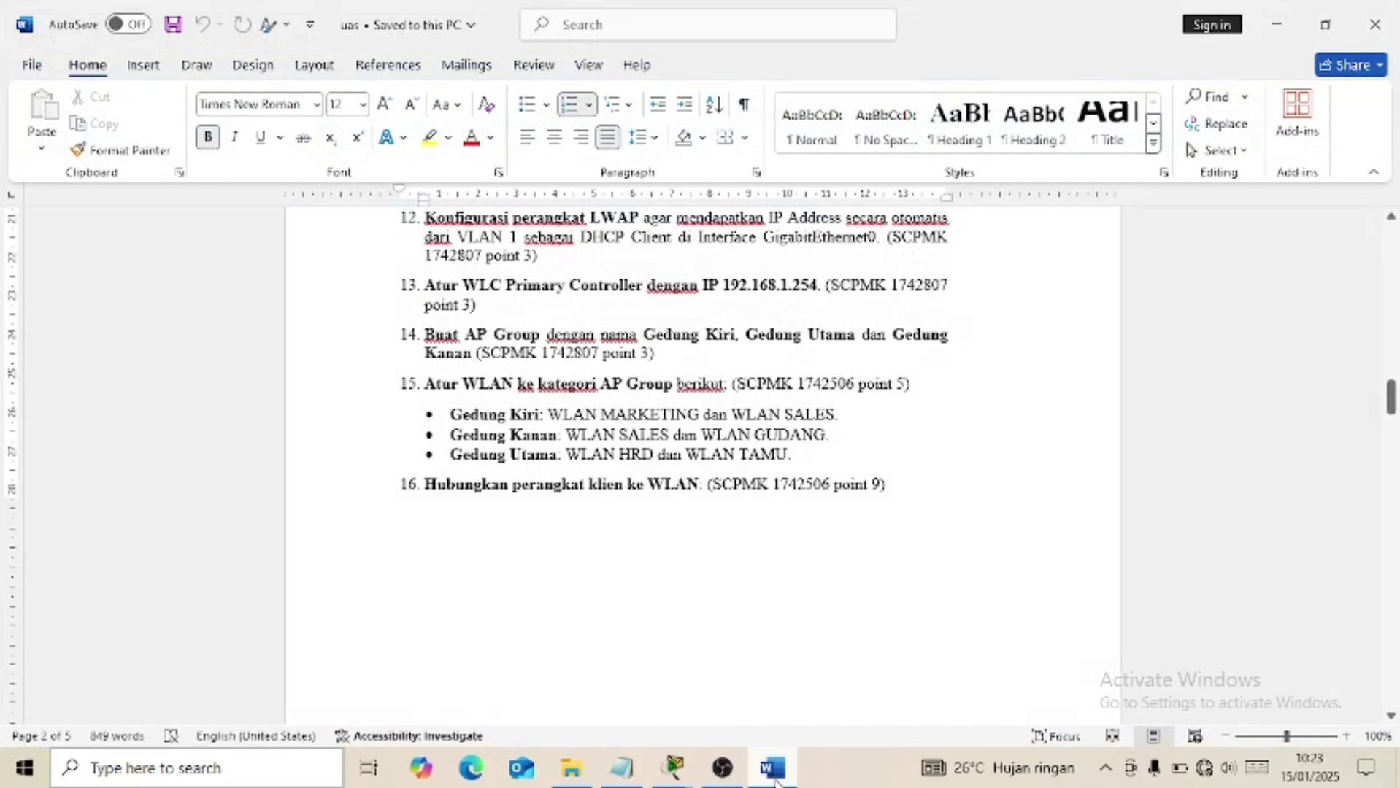
click(775, 780)
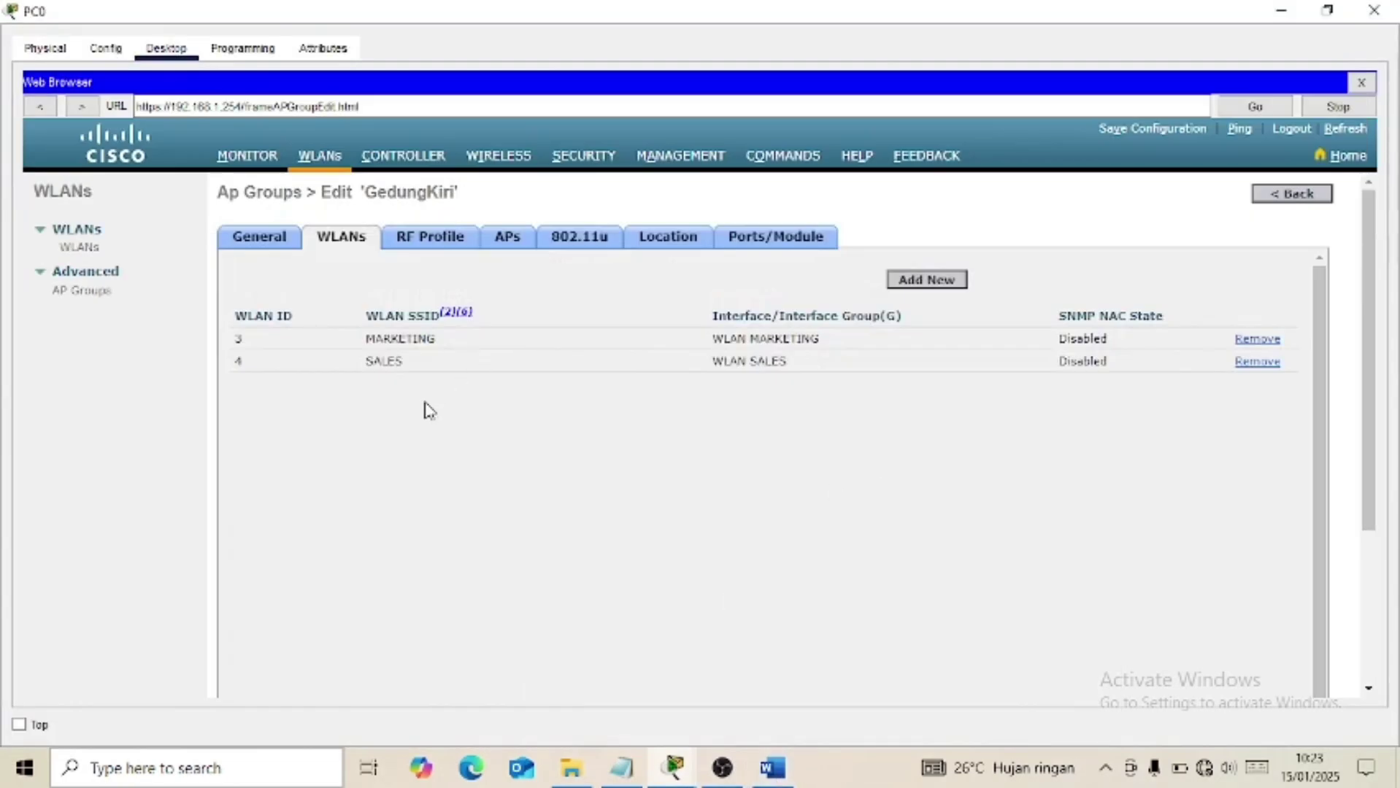
Browse GedungKiri's available WLAN SSIDs without adding any, leaving TAMU(1), and return to AP Groups.
click(913, 285)
click(584, 371)
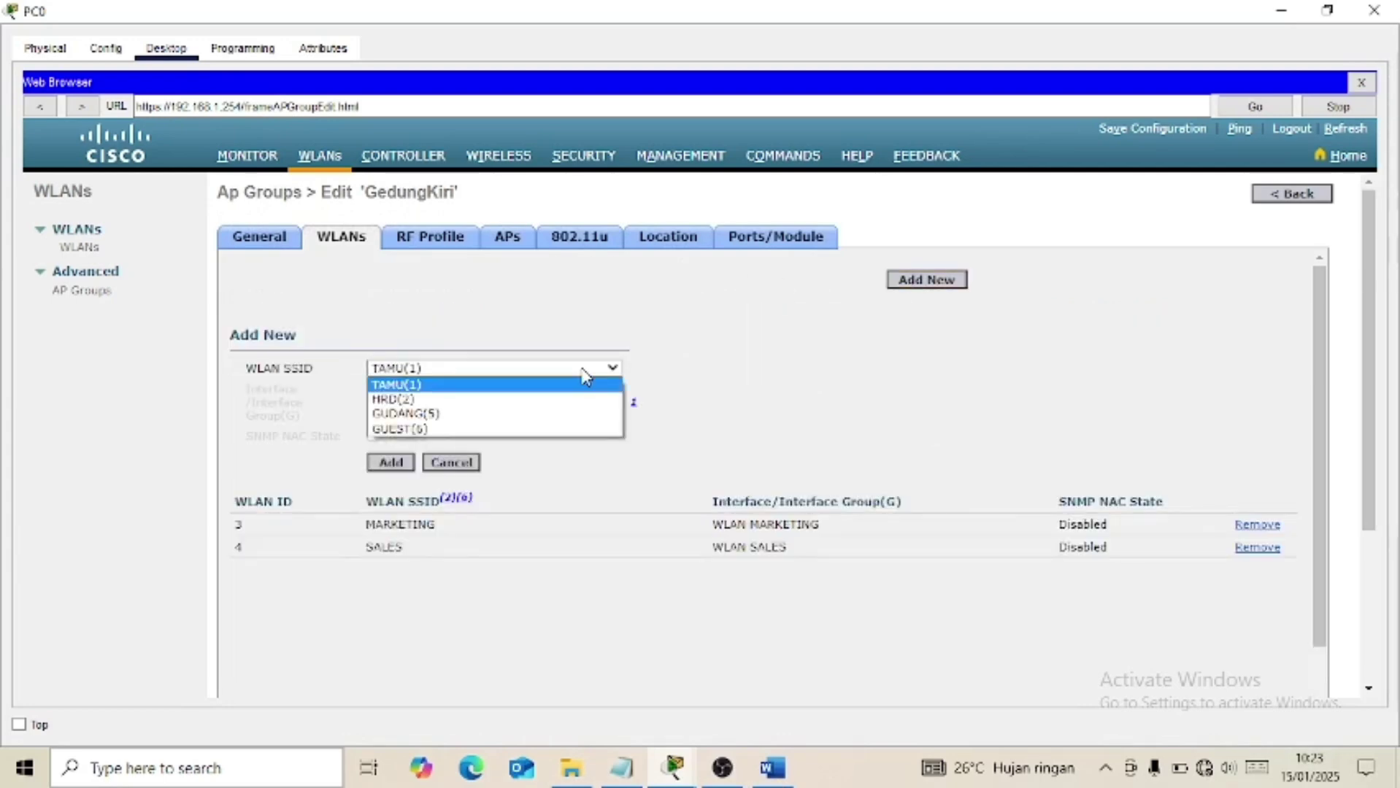
click(736, 282)
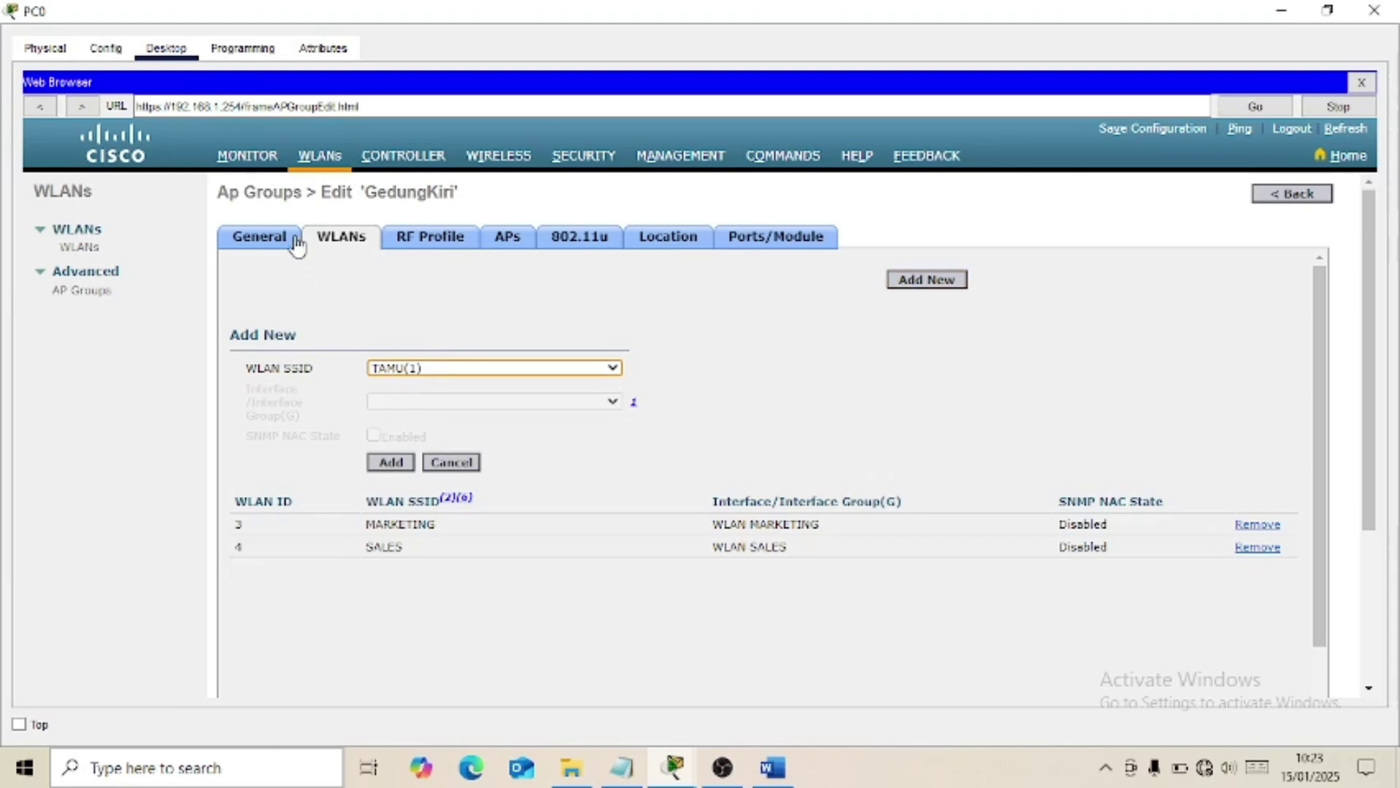
click(537, 374)
click(557, 322)
click(276, 248)
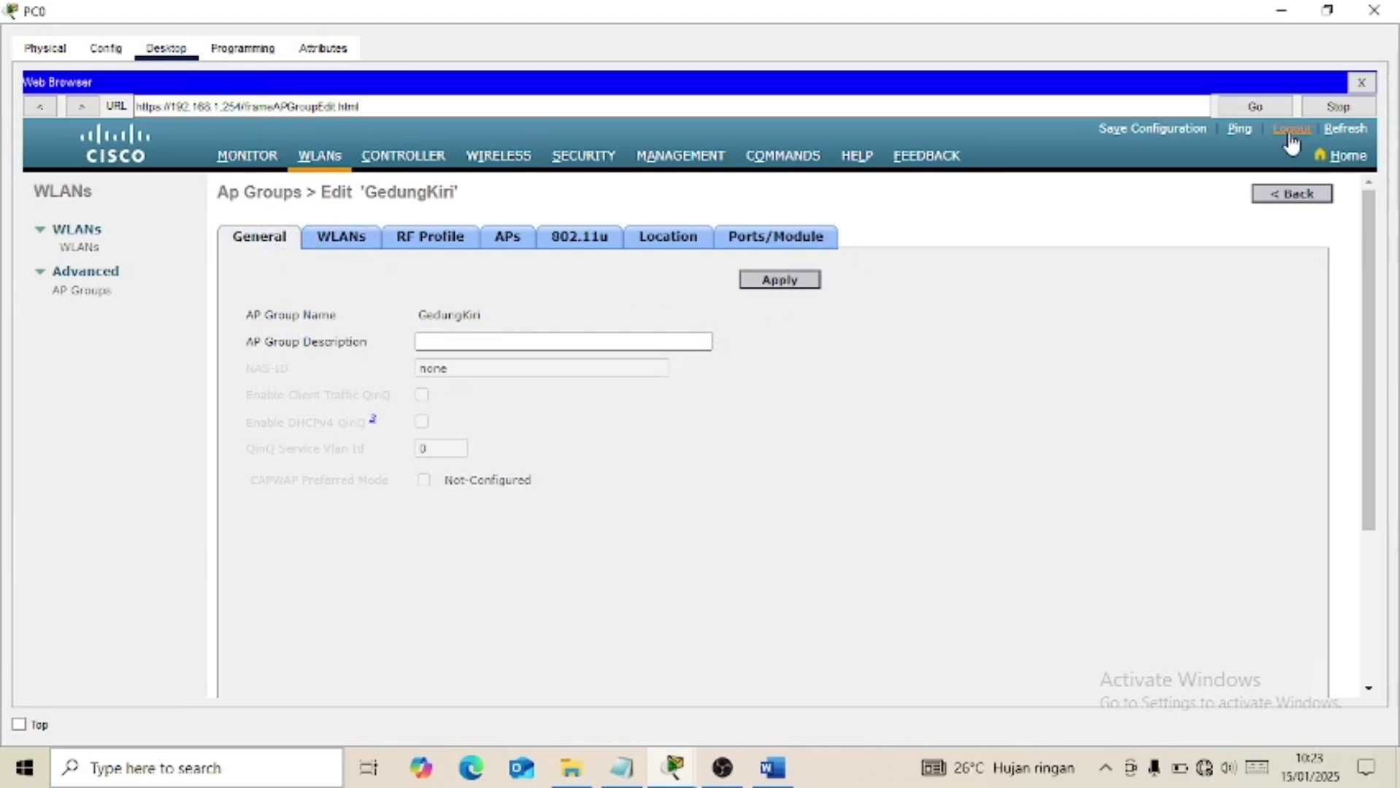
click(1288, 196)
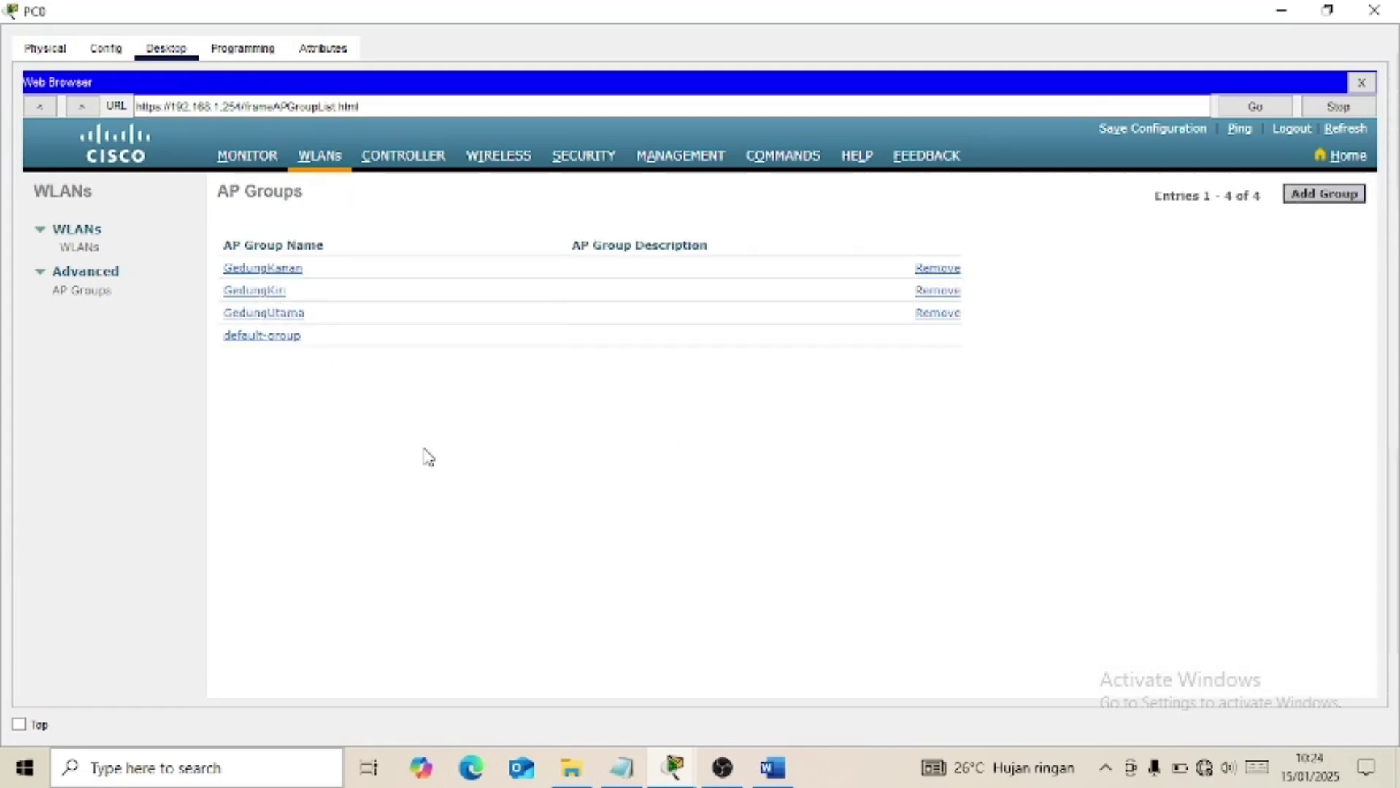
Review the WLANs assigned to the GedungUtama AP group against the assignment.
click(774, 768)
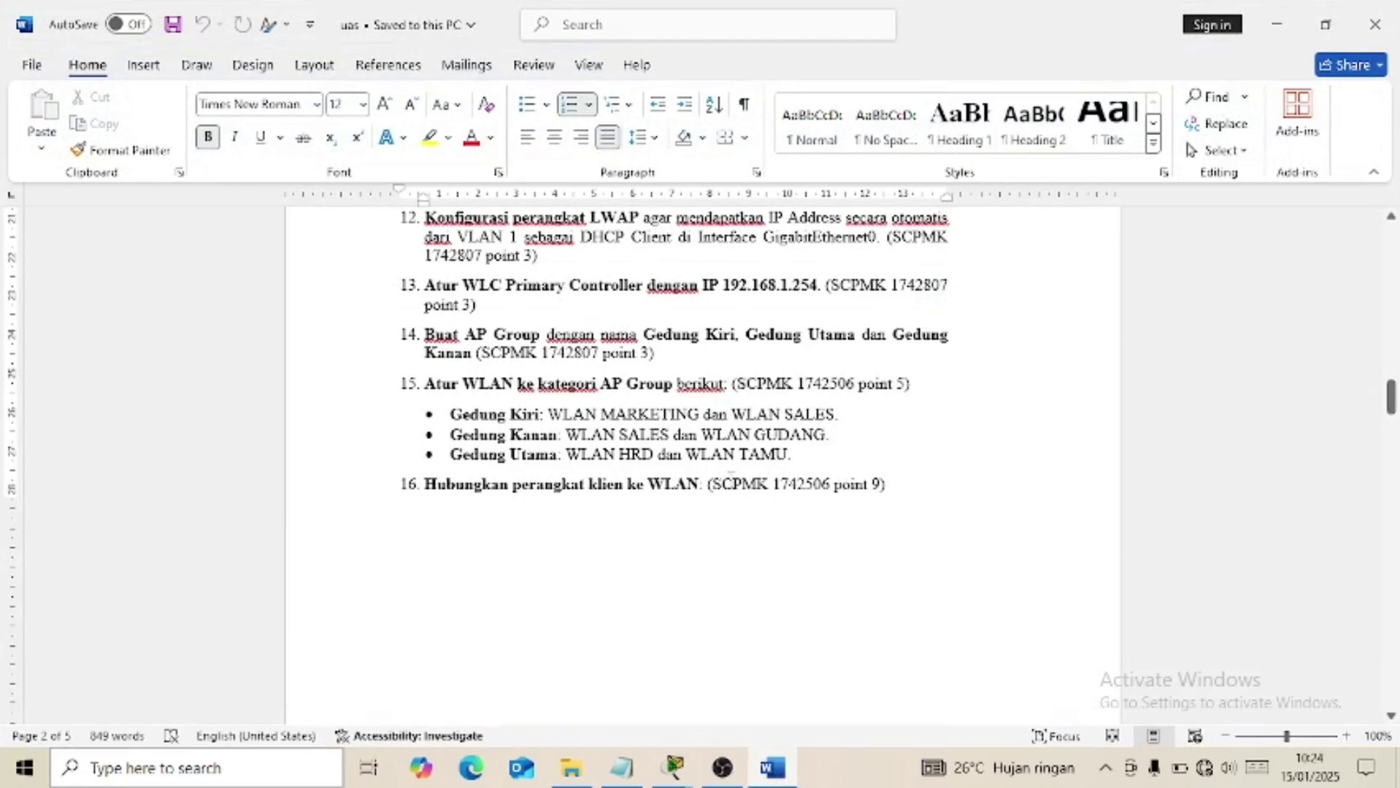
click(775, 766)
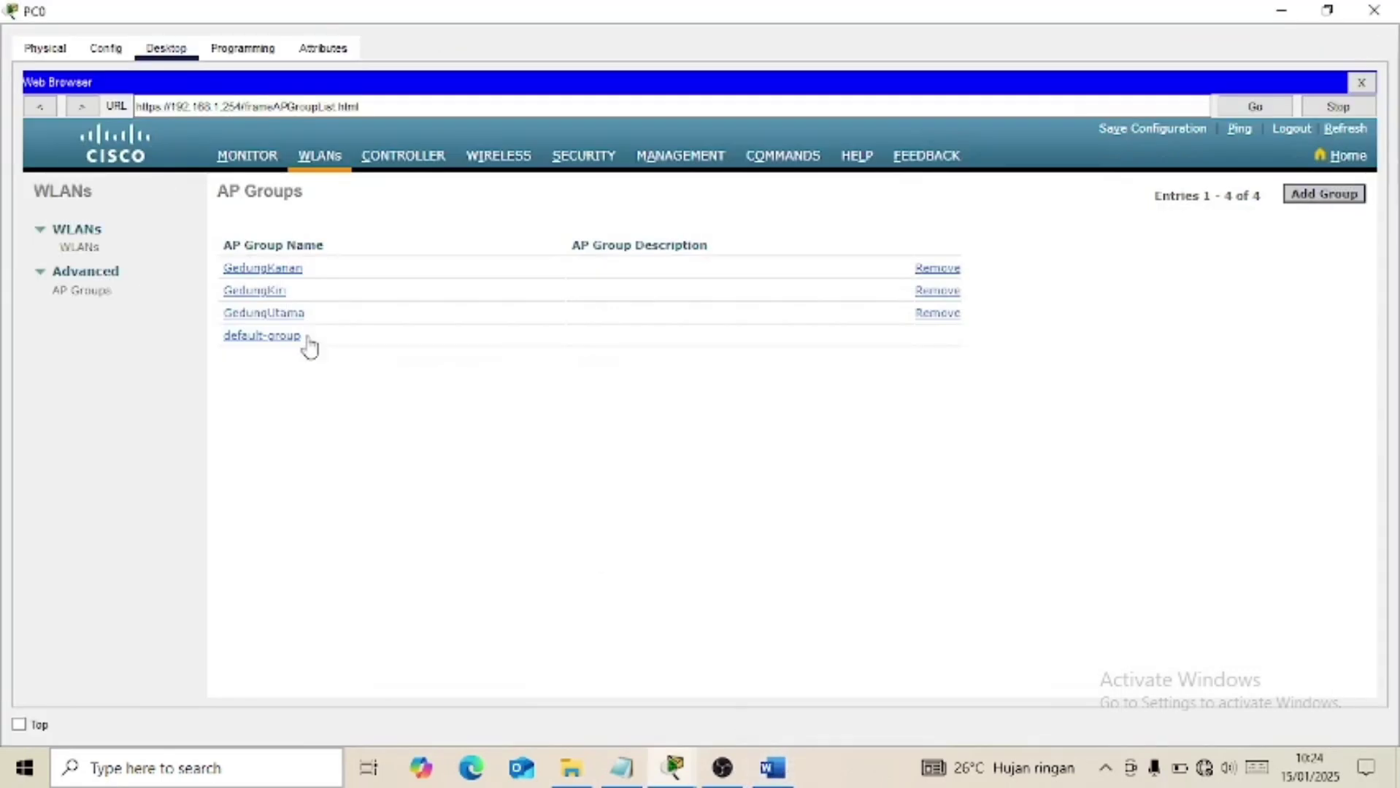
click(281, 312)
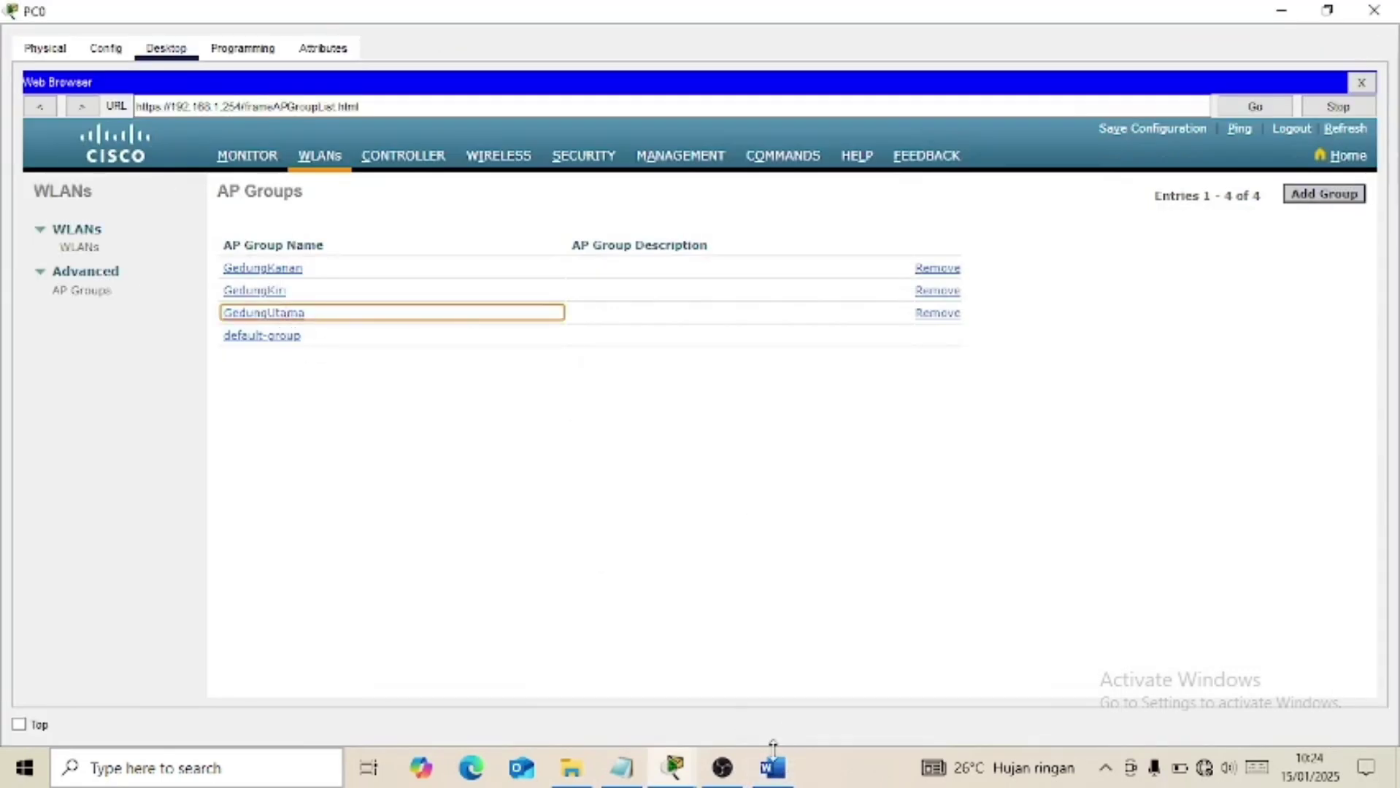
click(774, 777)
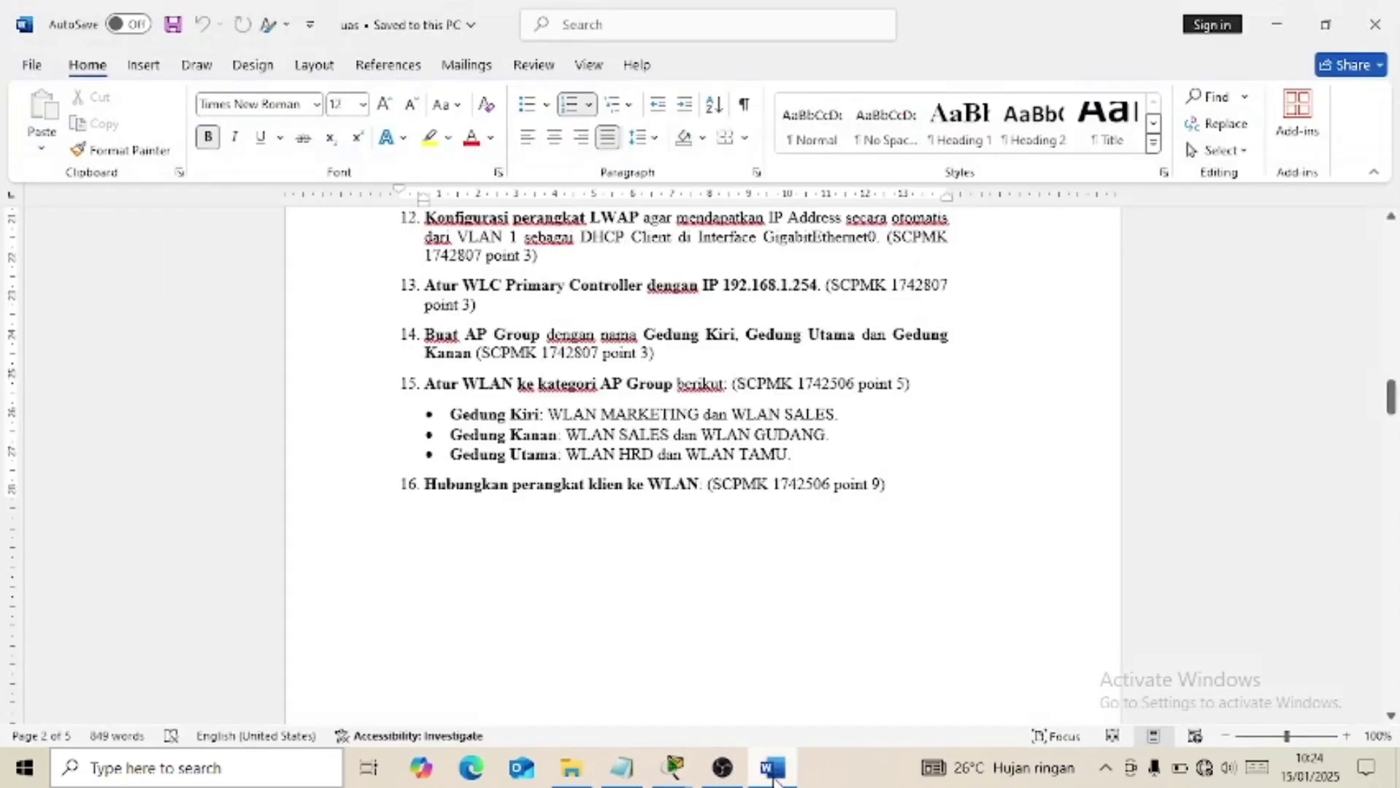
click(775, 777)
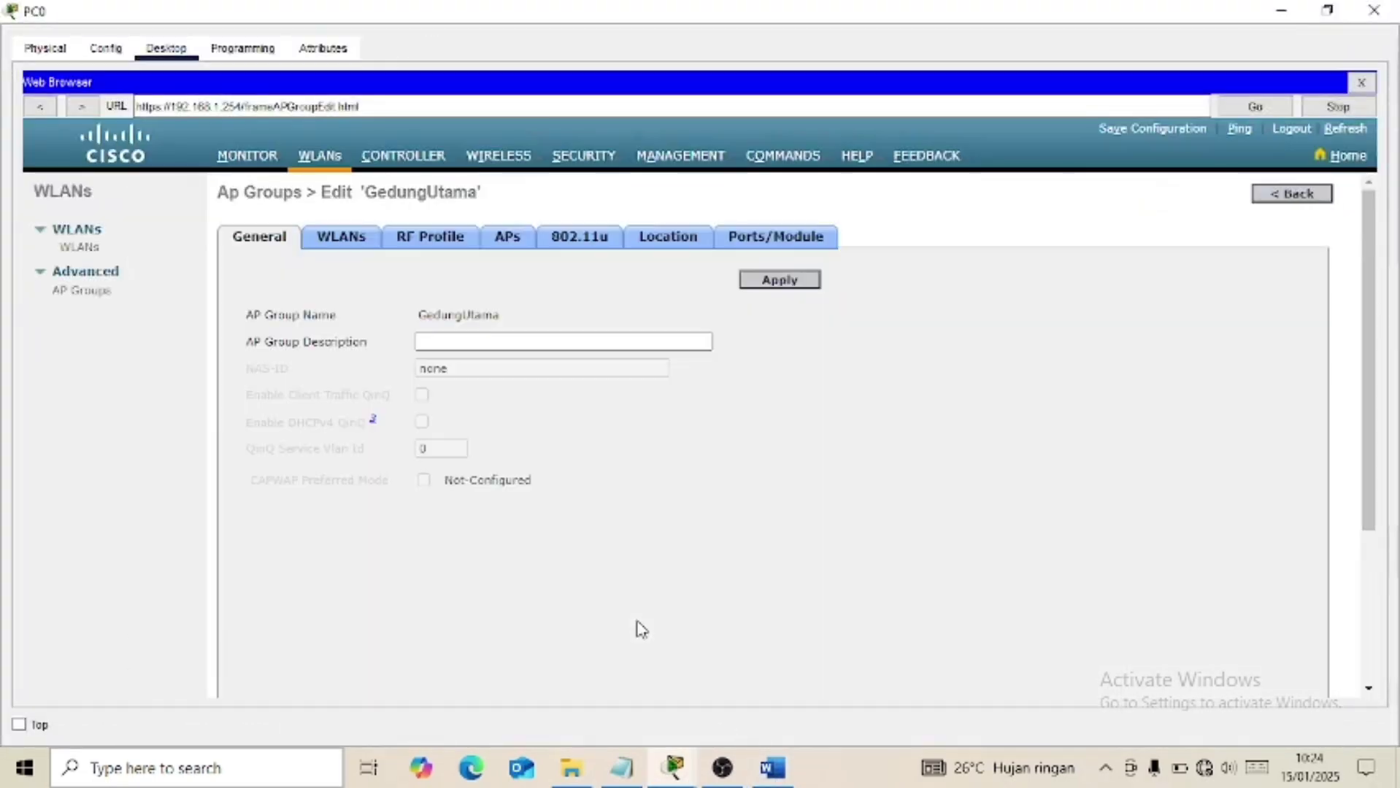
click(345, 251)
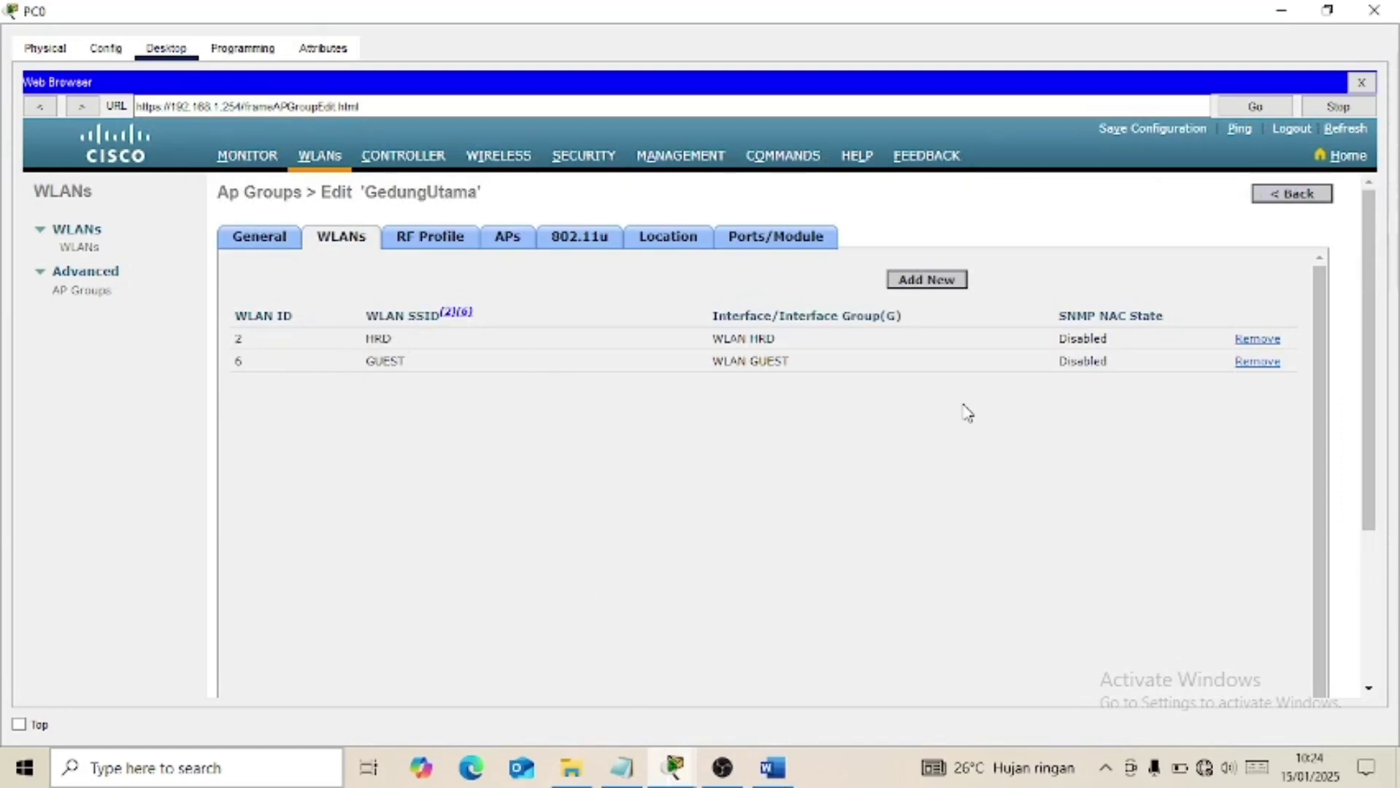
click(1291, 194)
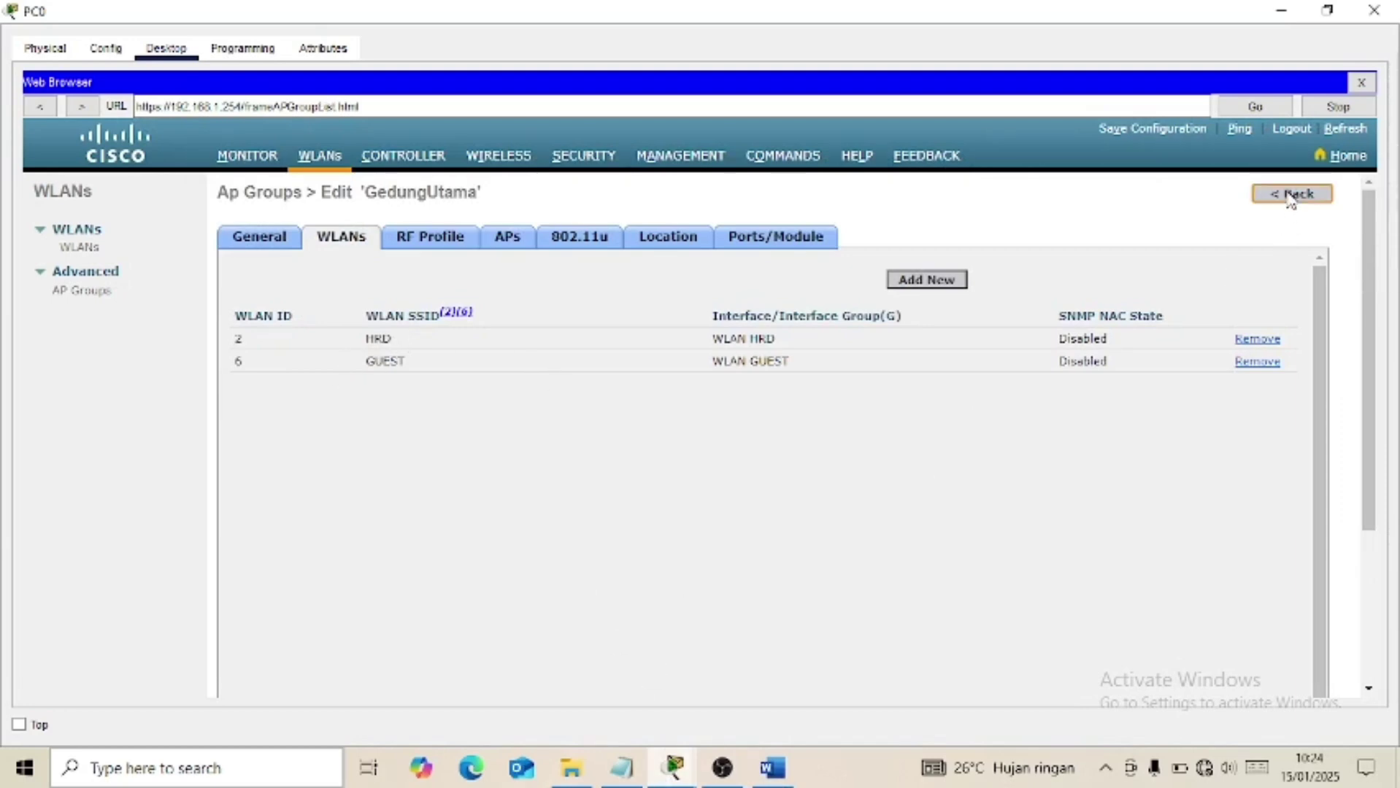
Scroll further through the assignment document, then close PC0's browser and device window.
click(773, 768)
scroll(680, 535, down, 5)
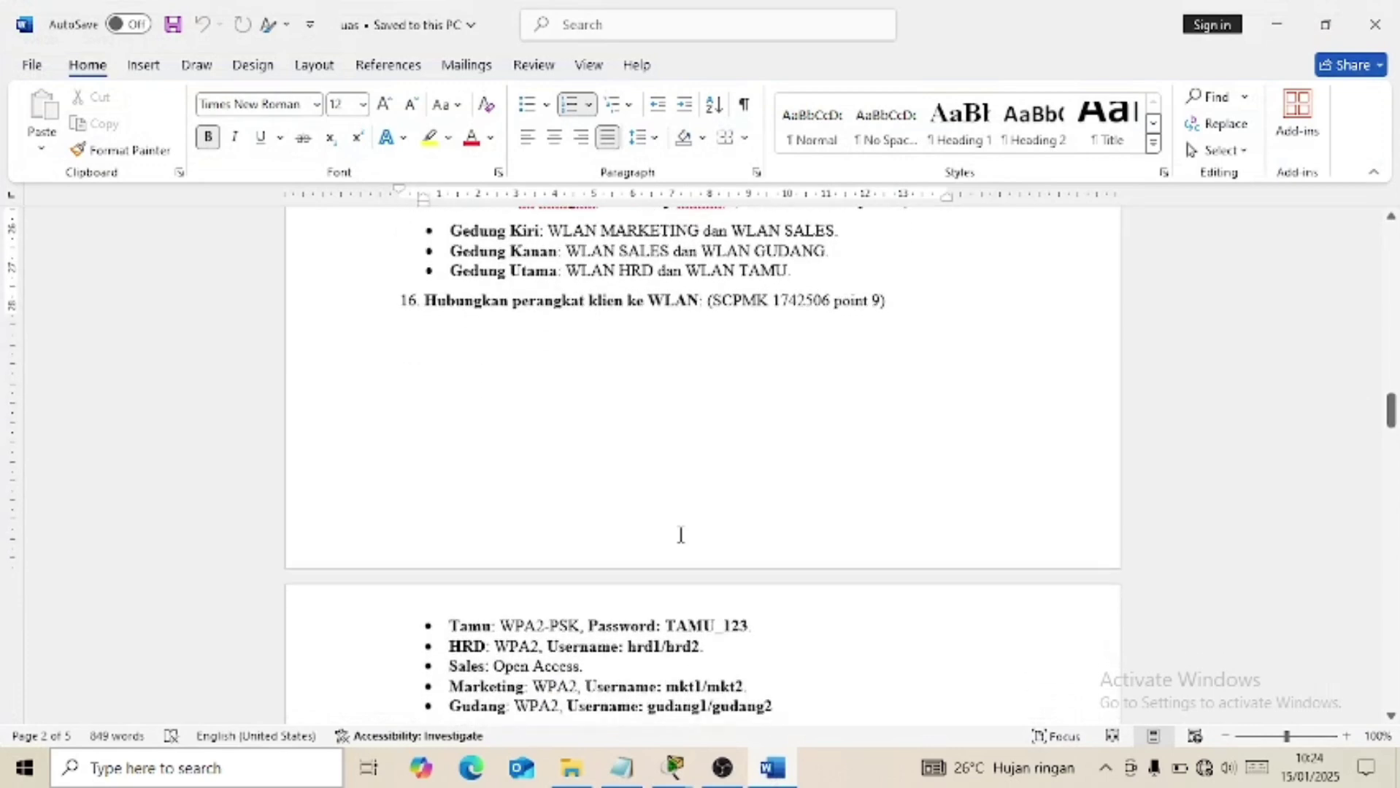
scroll(662, 403, down, 2)
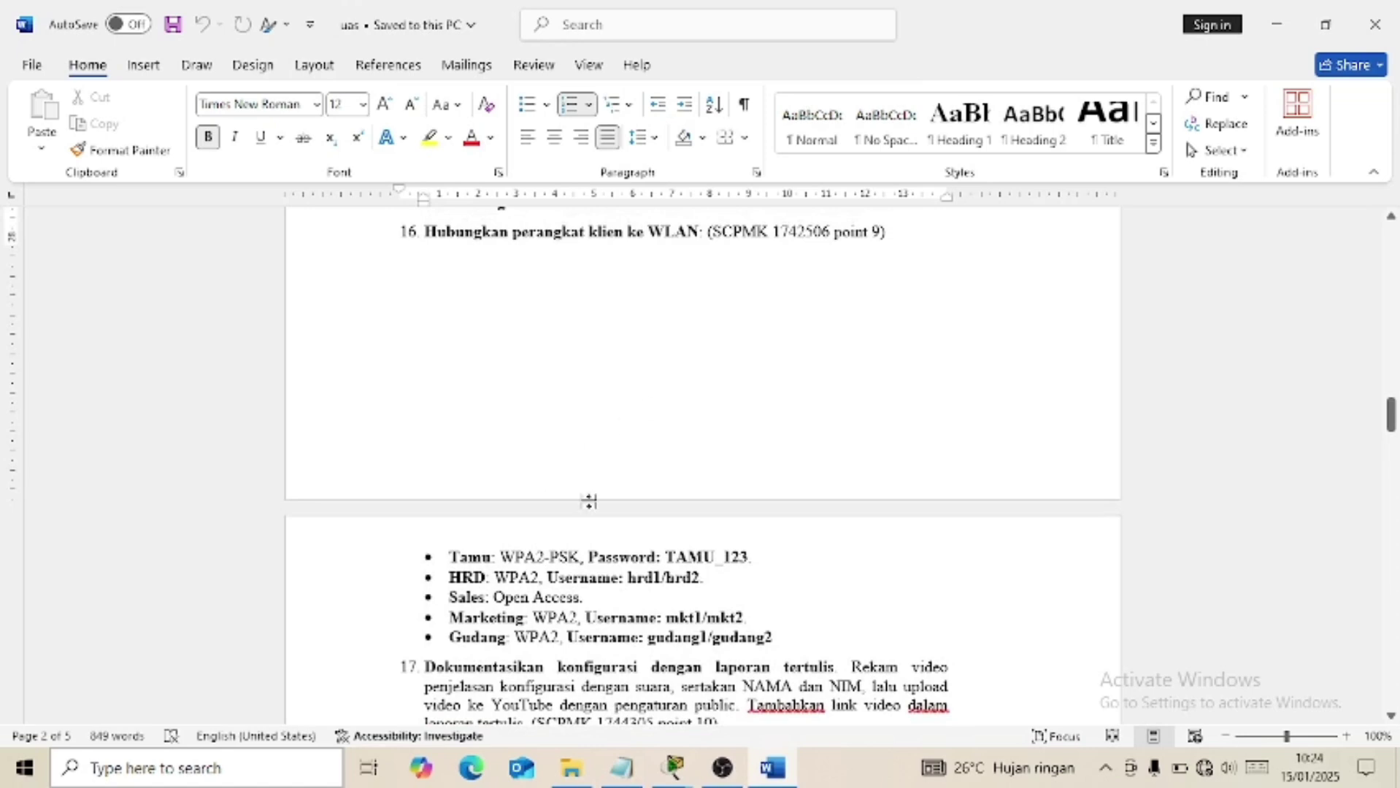
click(780, 774)
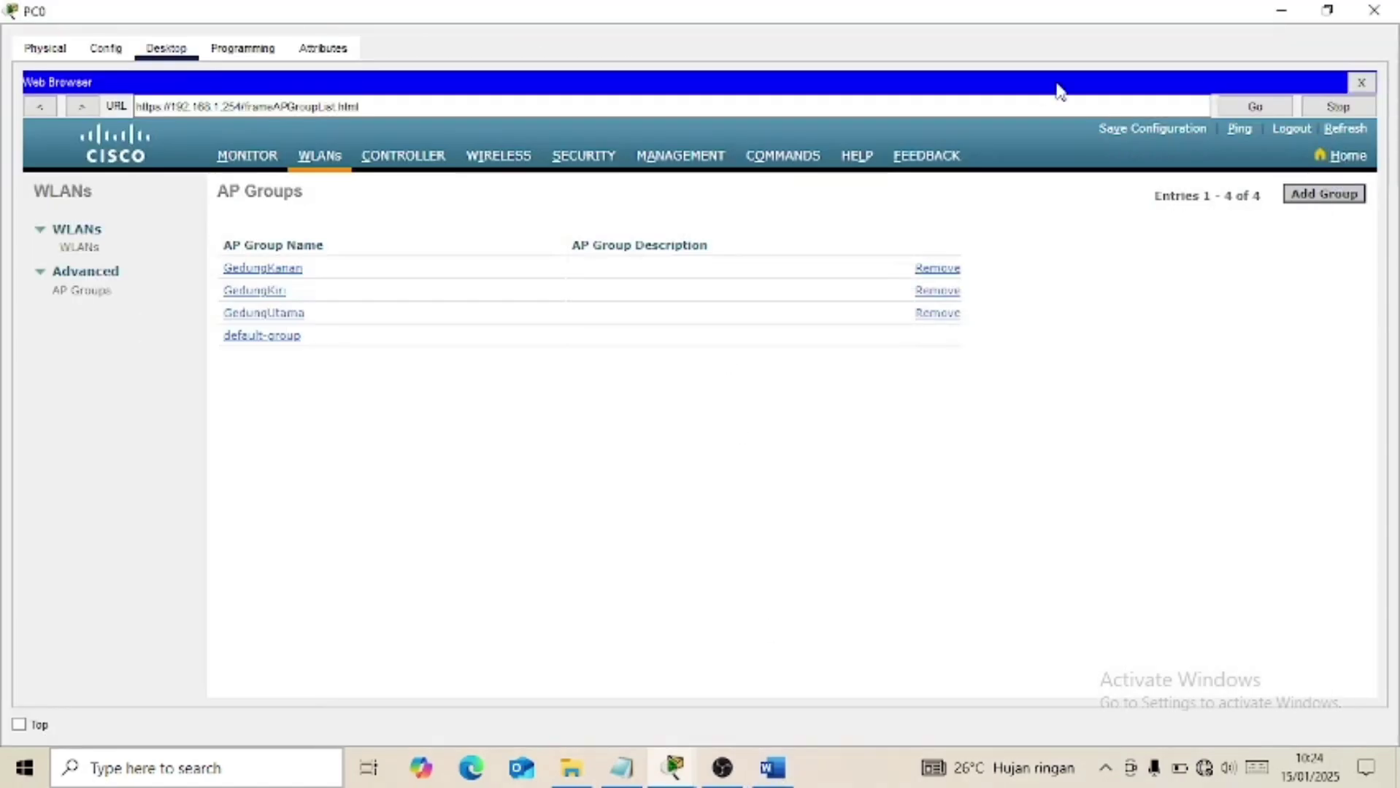
click(1362, 85)
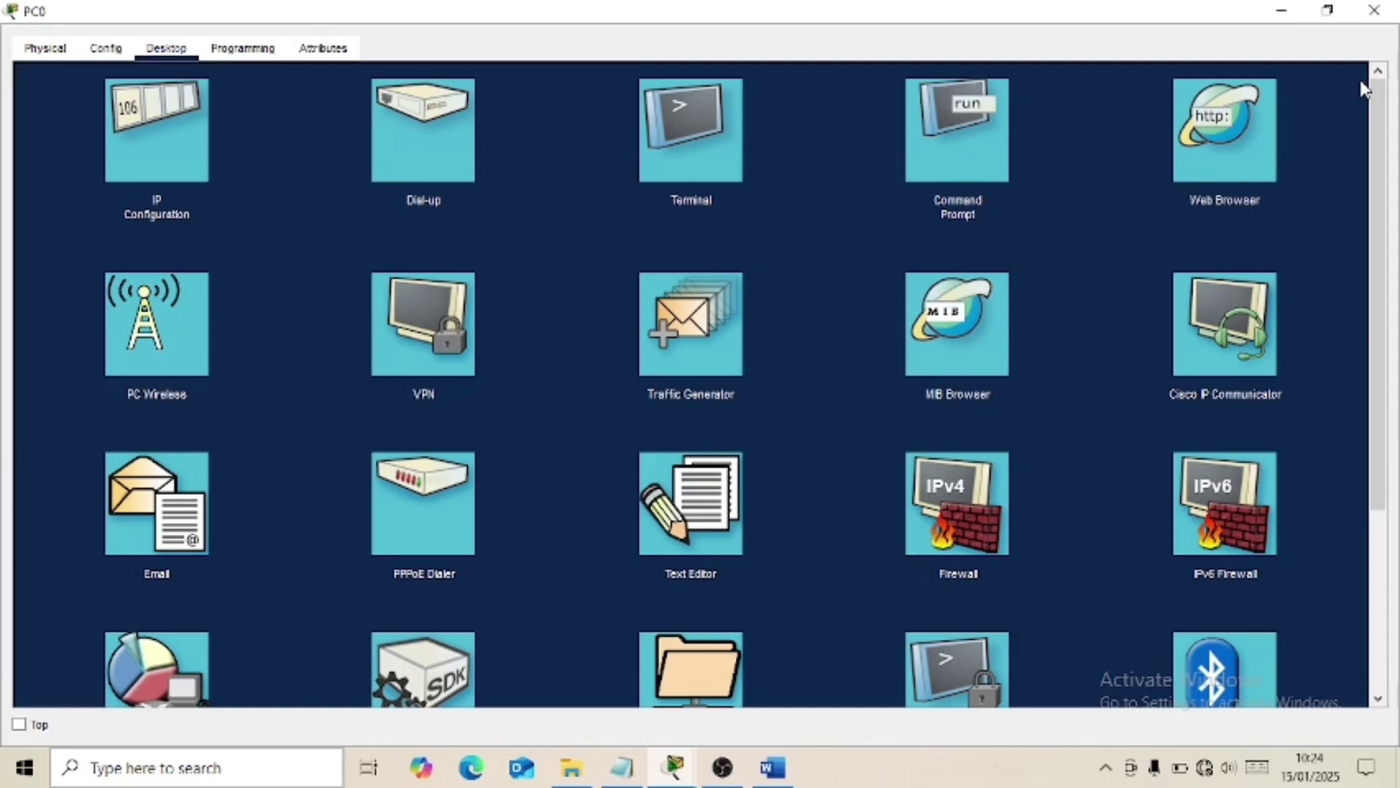
click(1387, 12)
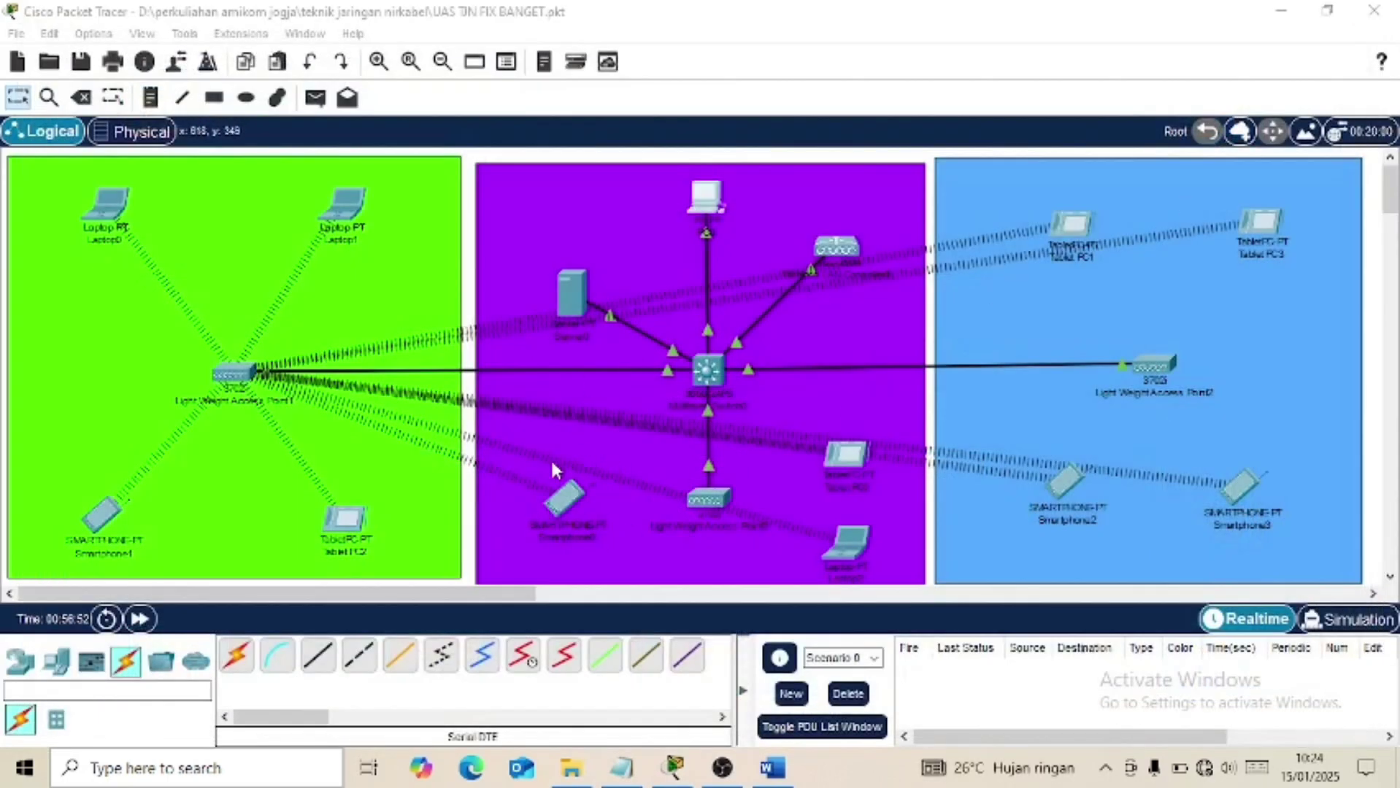
Confirm Smartphone0's Wireless0 is on GUEST with WPA2-PSK and AES.
click(562, 502)
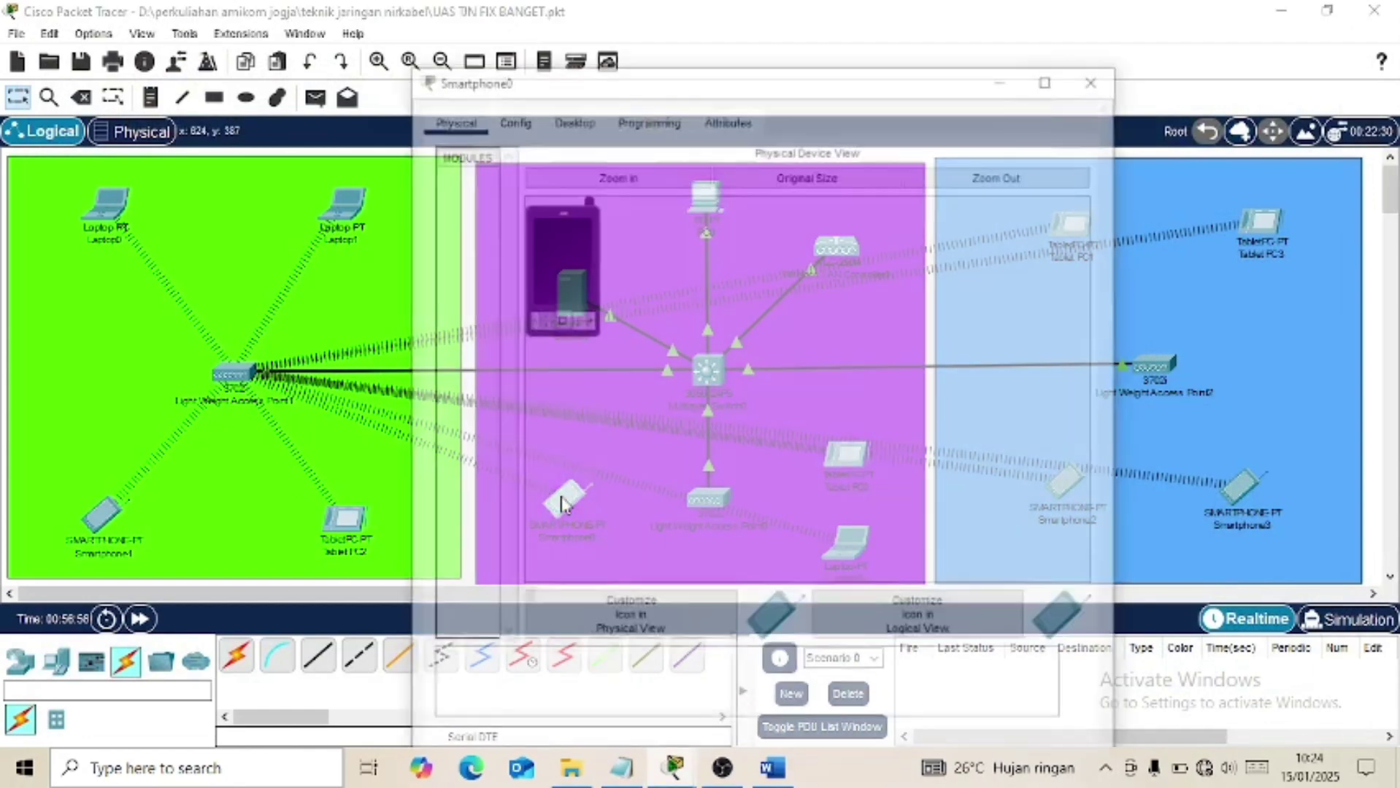
click(509, 118)
click(571, 119)
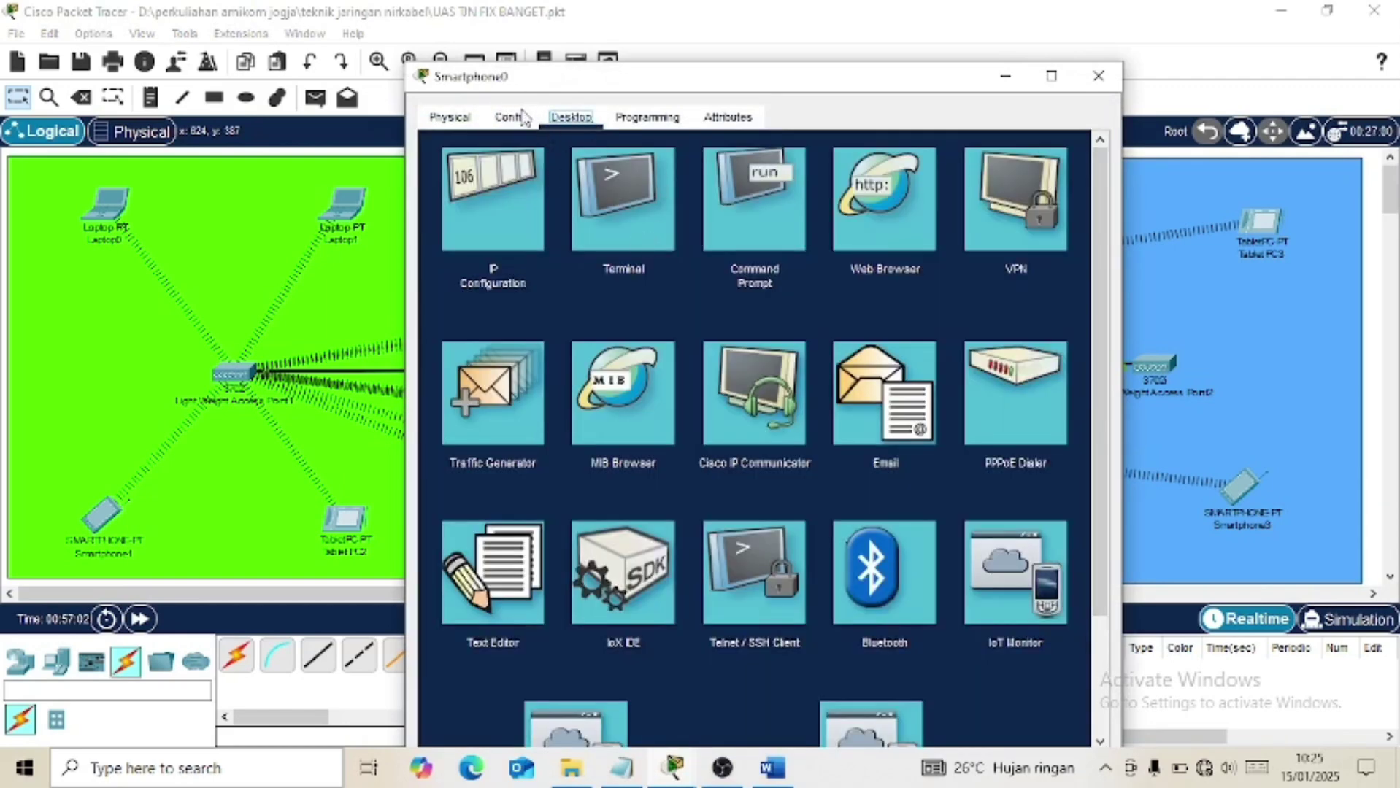
click(511, 118)
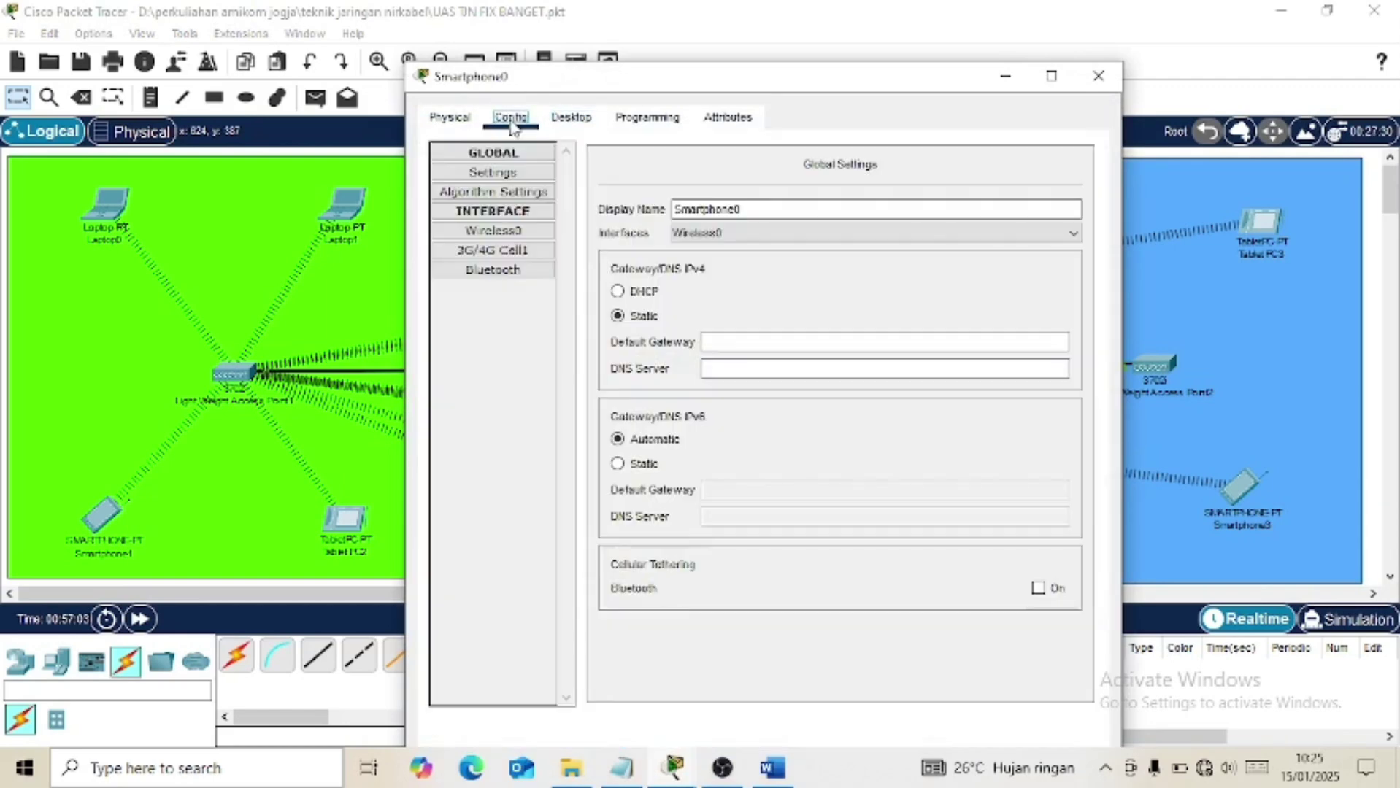
click(506, 232)
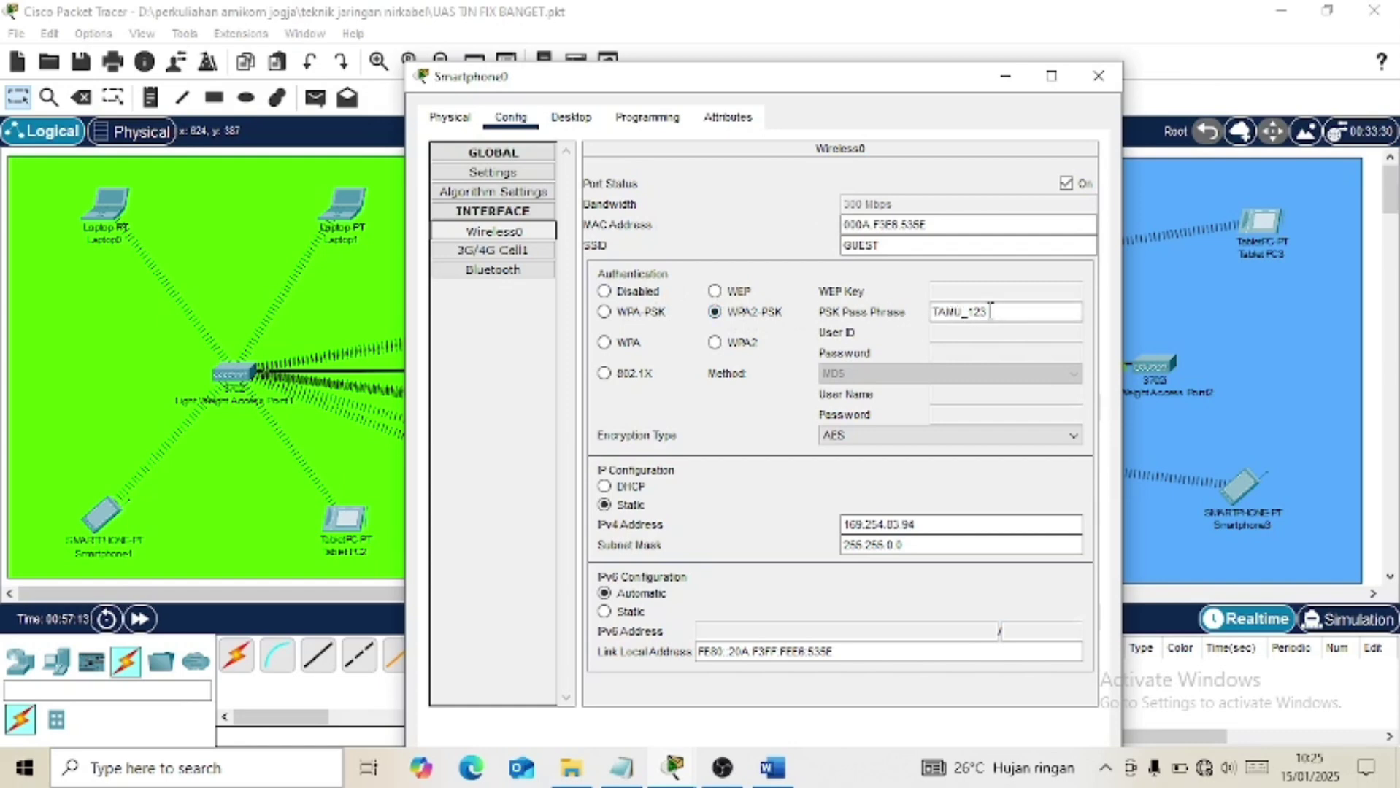
click(1109, 79)
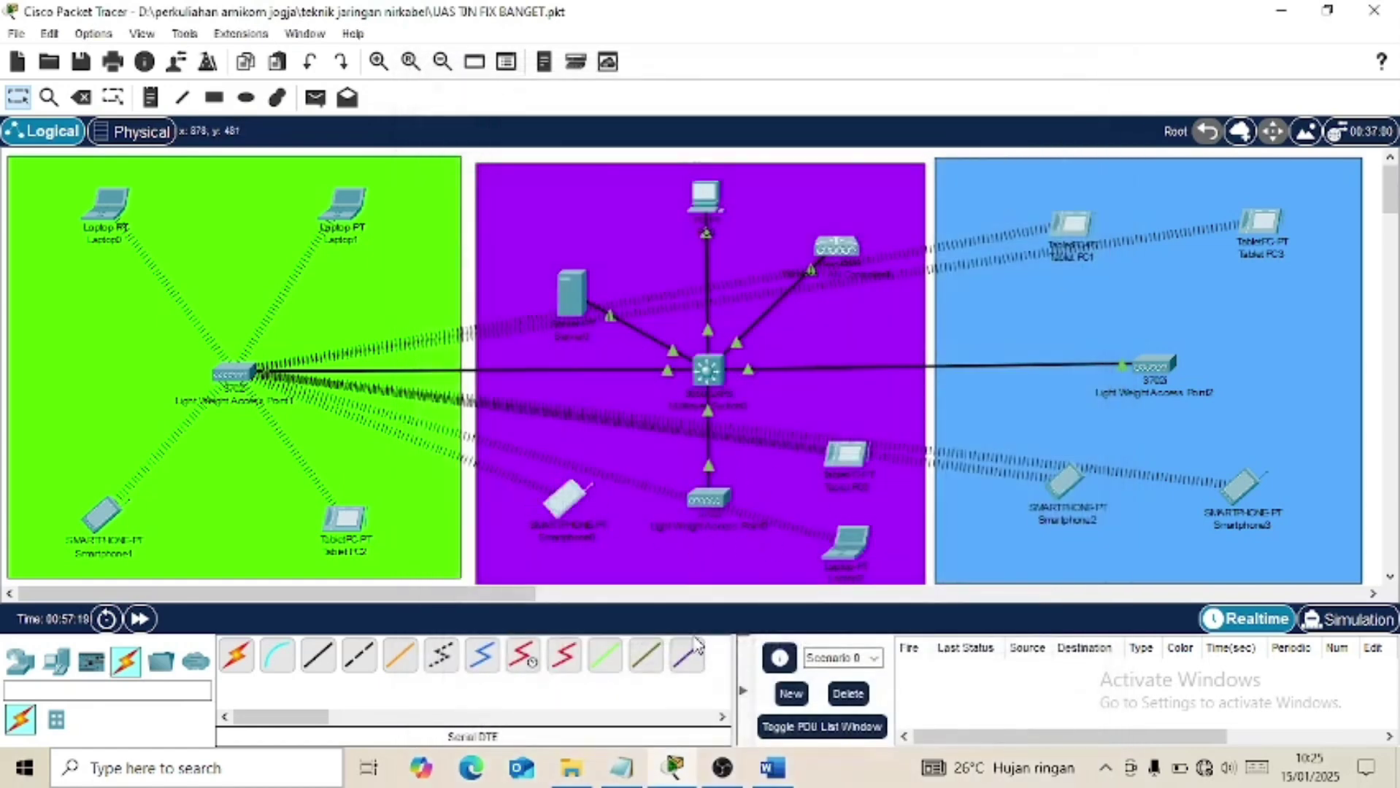
Check the assignment, then confirm Laptop2's Wireless0 uses HRD with WPA2 and AES.
click(771, 769)
scroll(747, 663, down, 3)
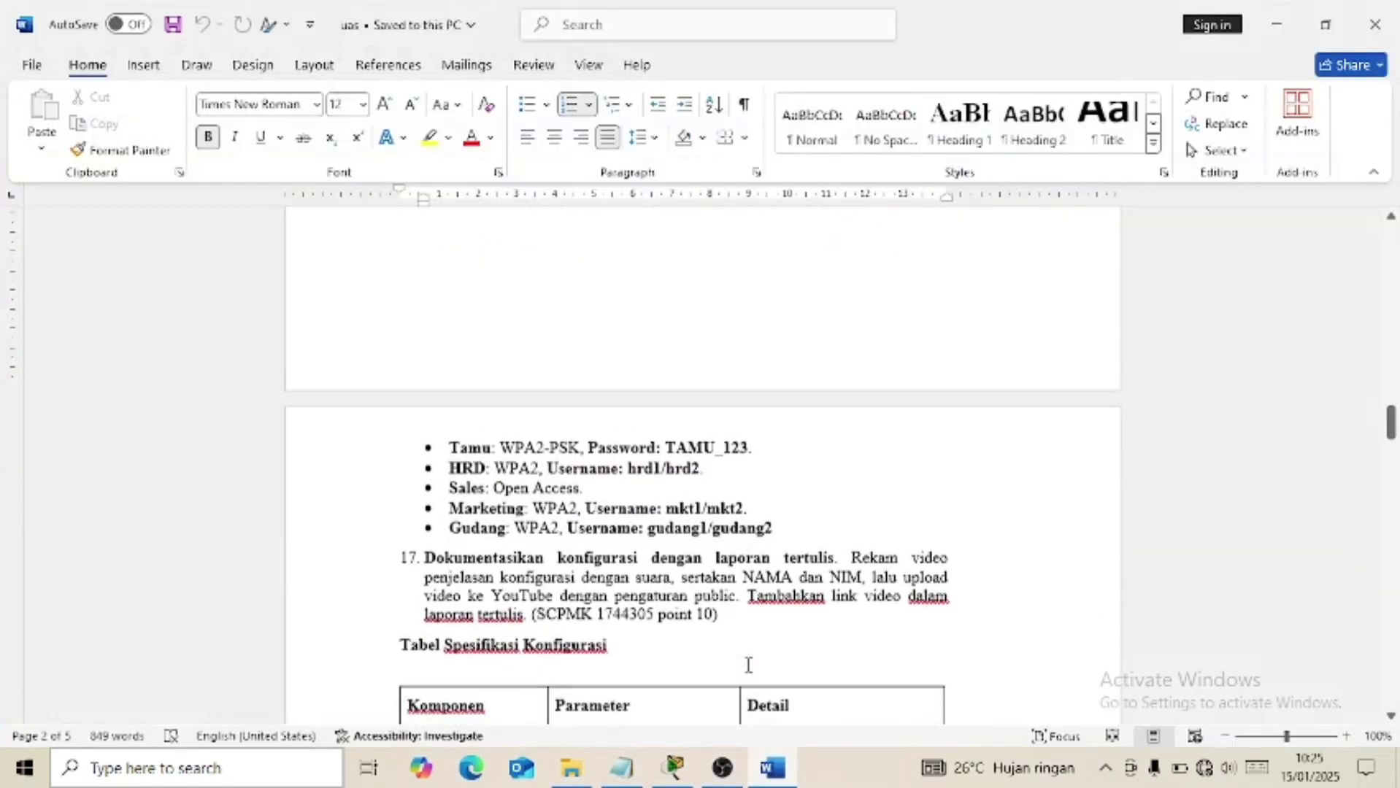
click(771, 770)
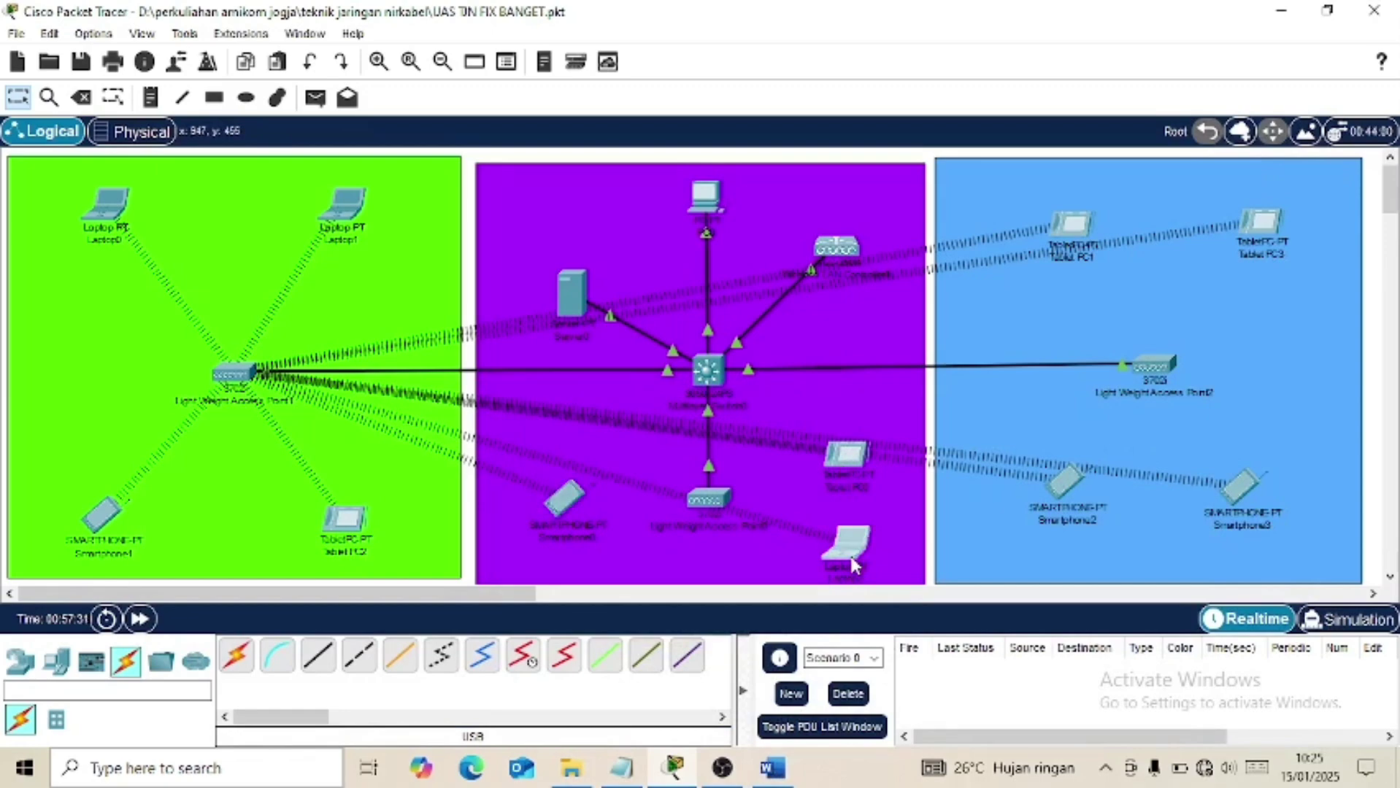
click(850, 559)
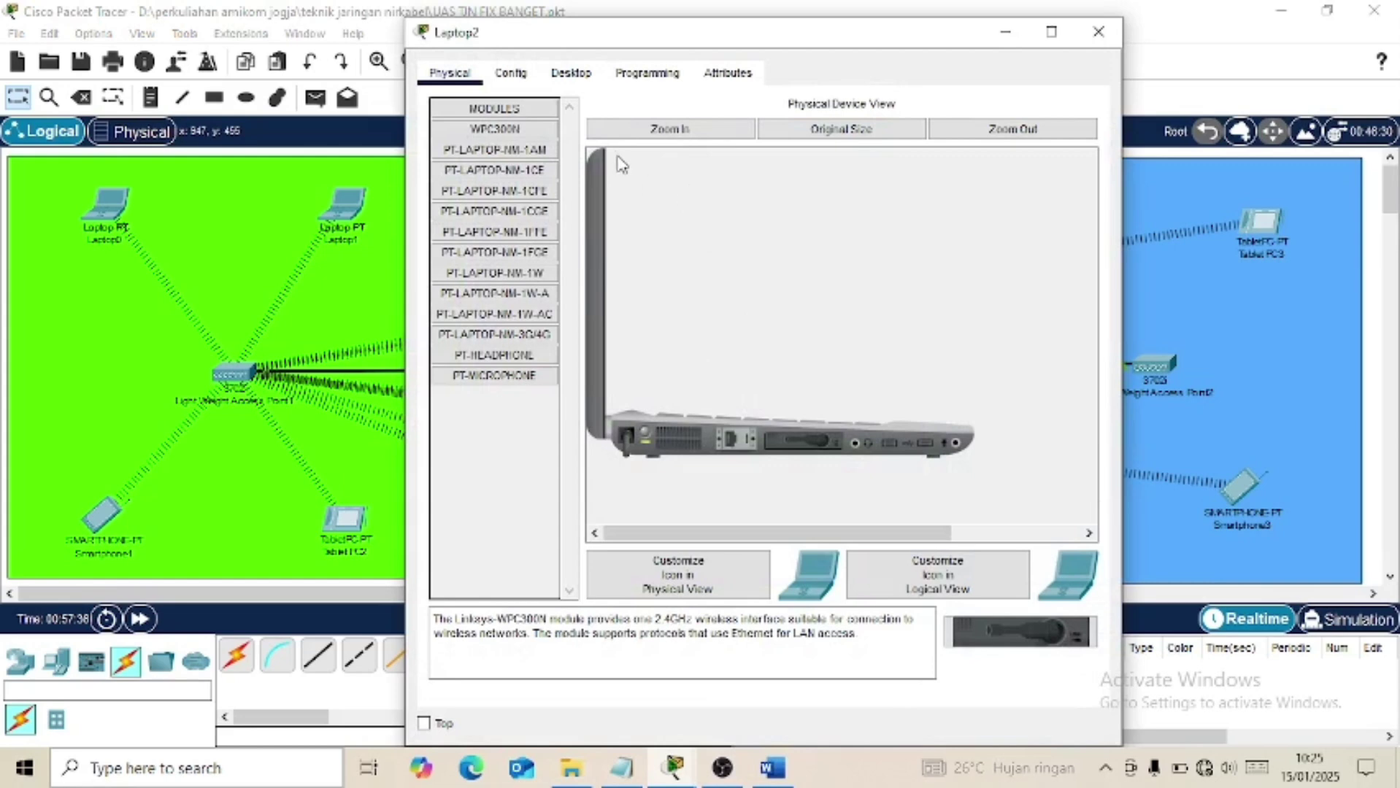
click(522, 78)
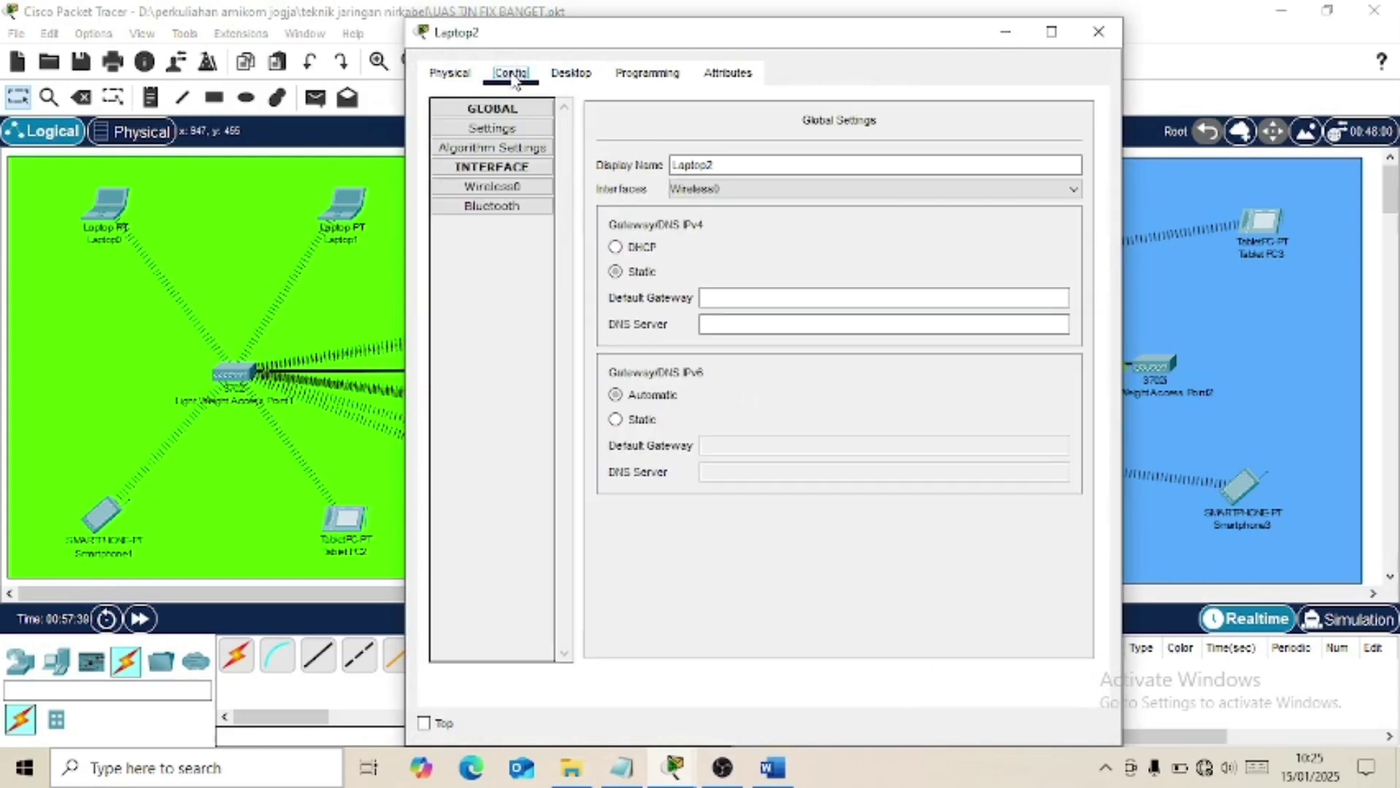
click(494, 188)
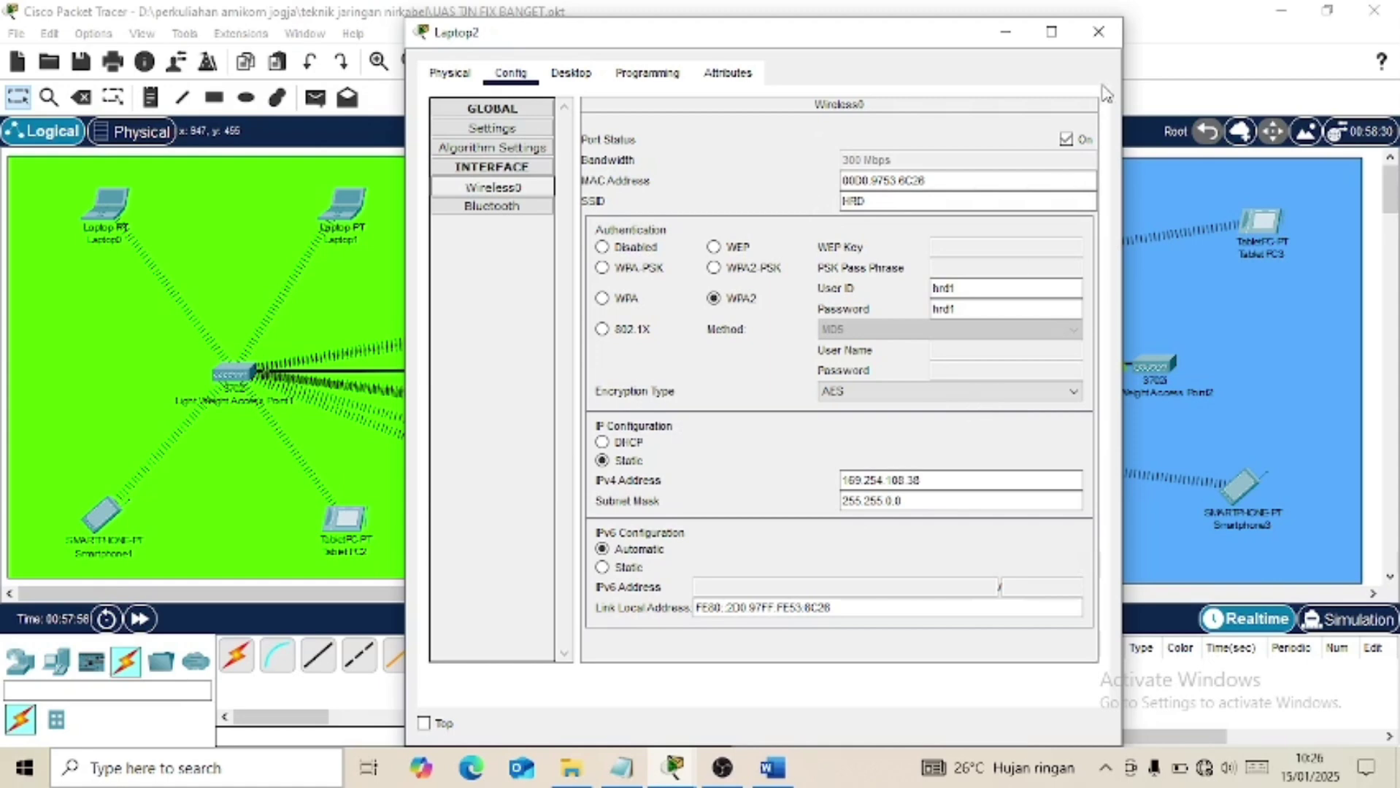
click(1099, 32)
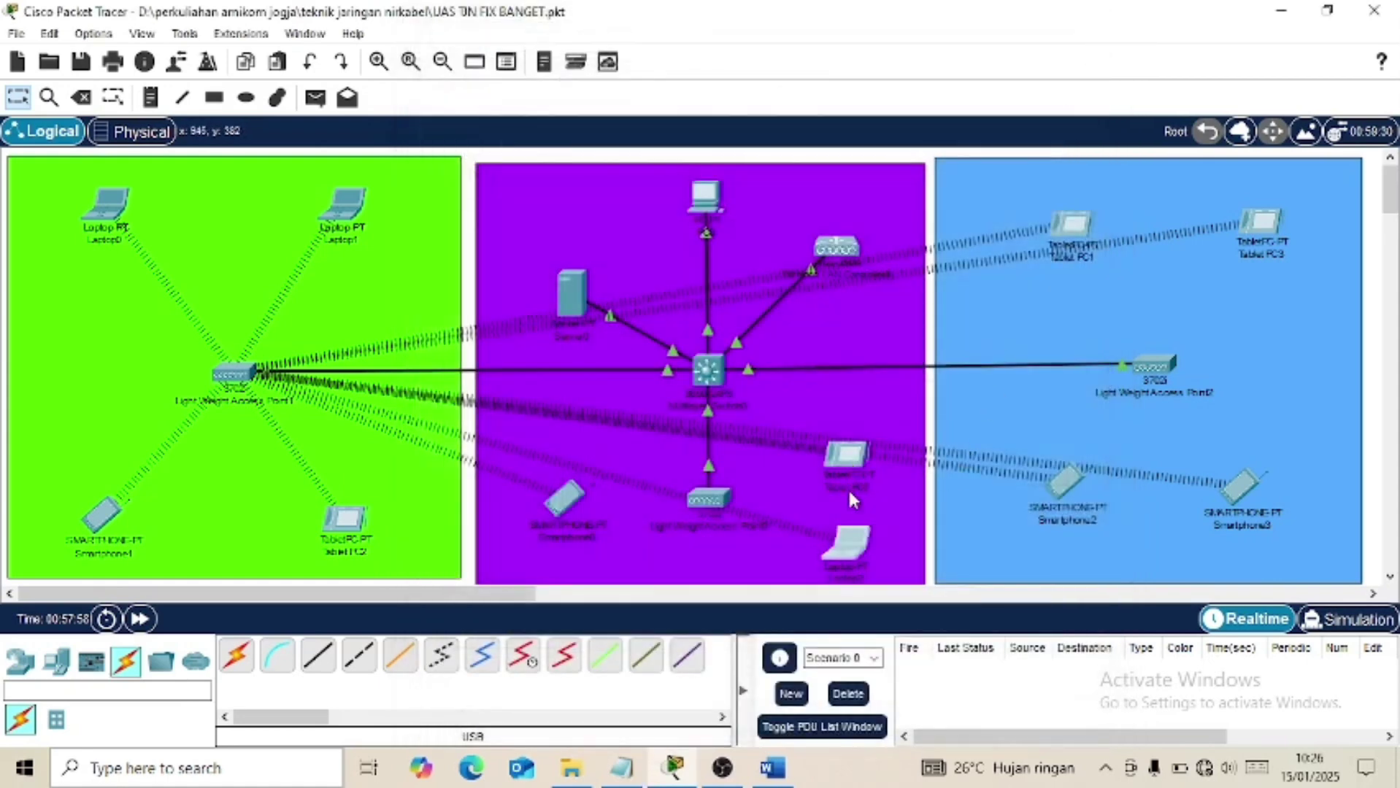
Switch Laptop2's Global Settings to DHCP, then bring up Tablet PC0's configuration.
click(844, 542)
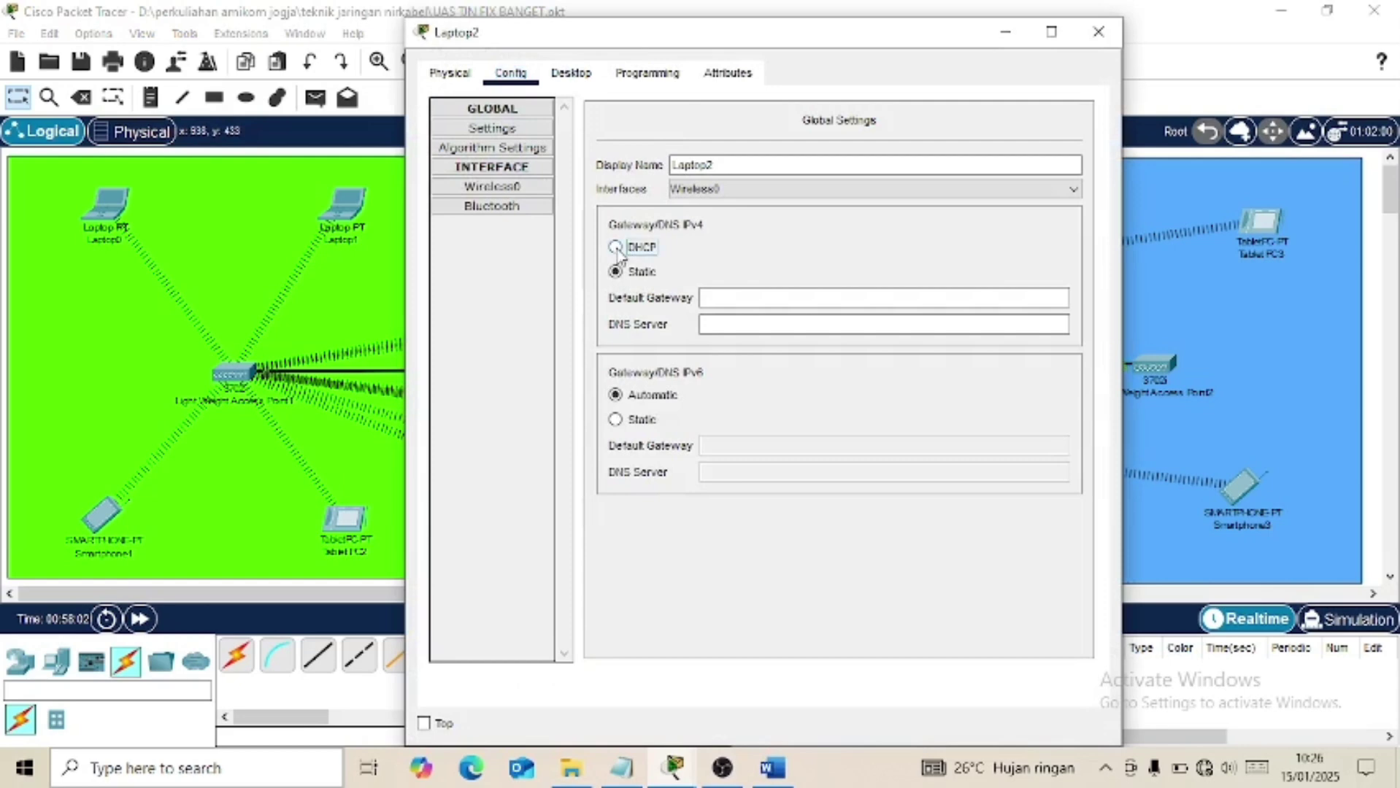
click(615, 248)
click(532, 189)
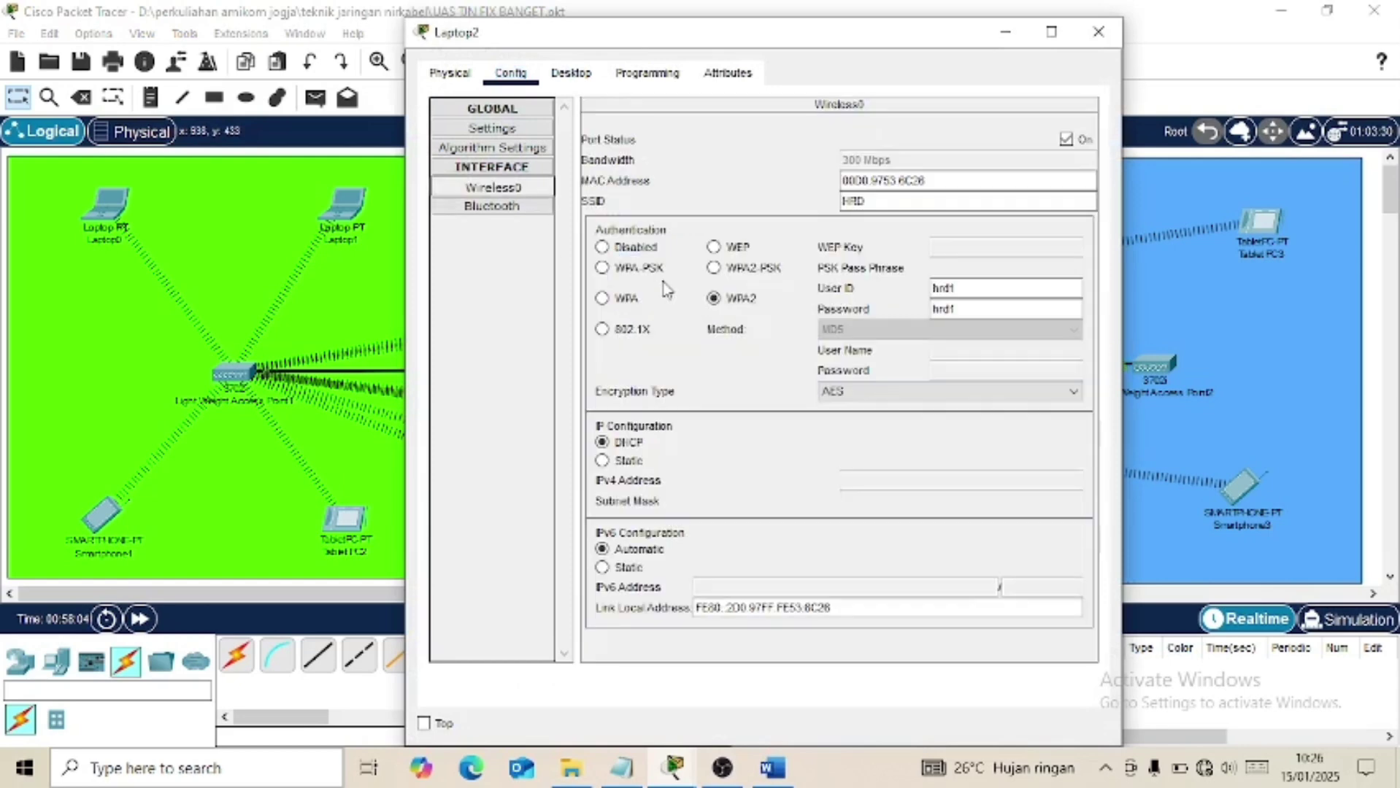
click(1097, 32)
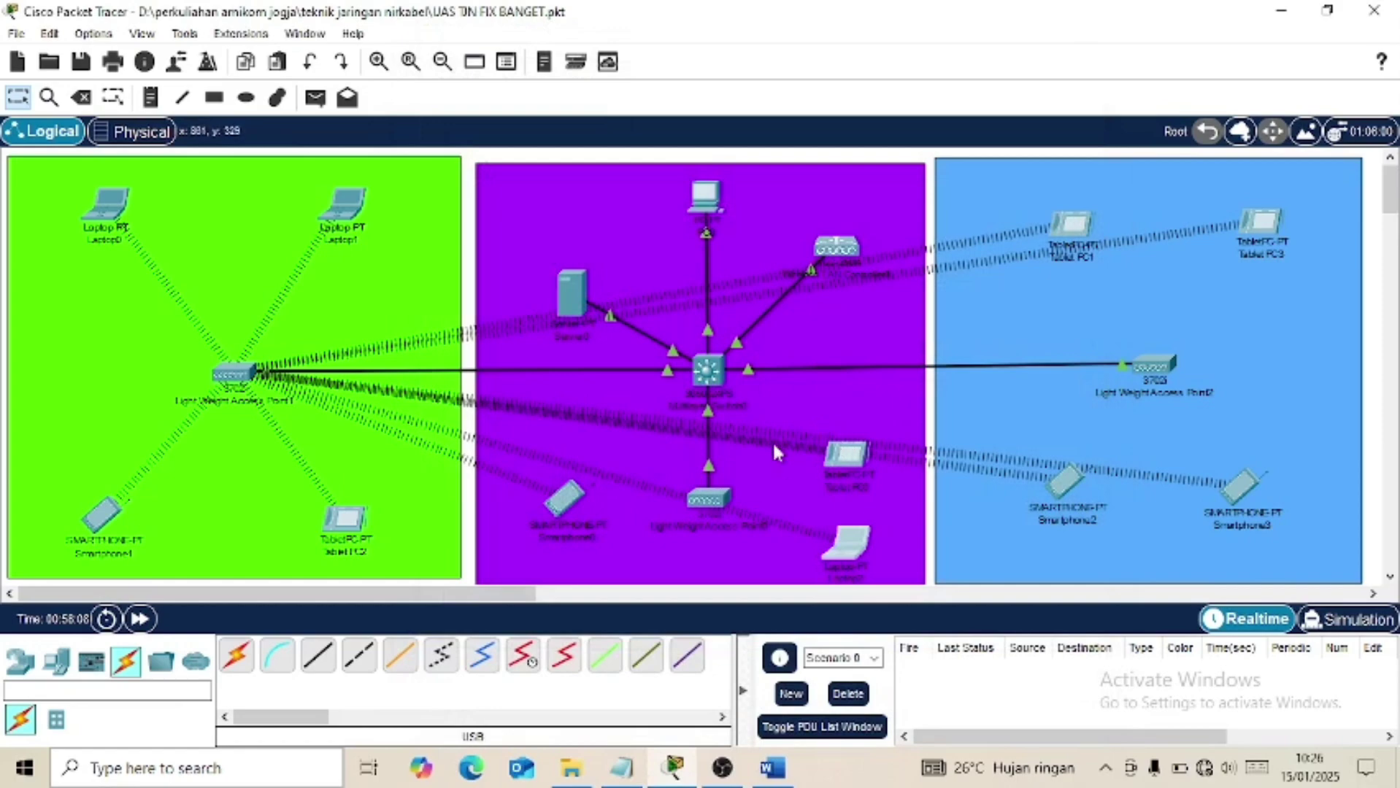
click(834, 463)
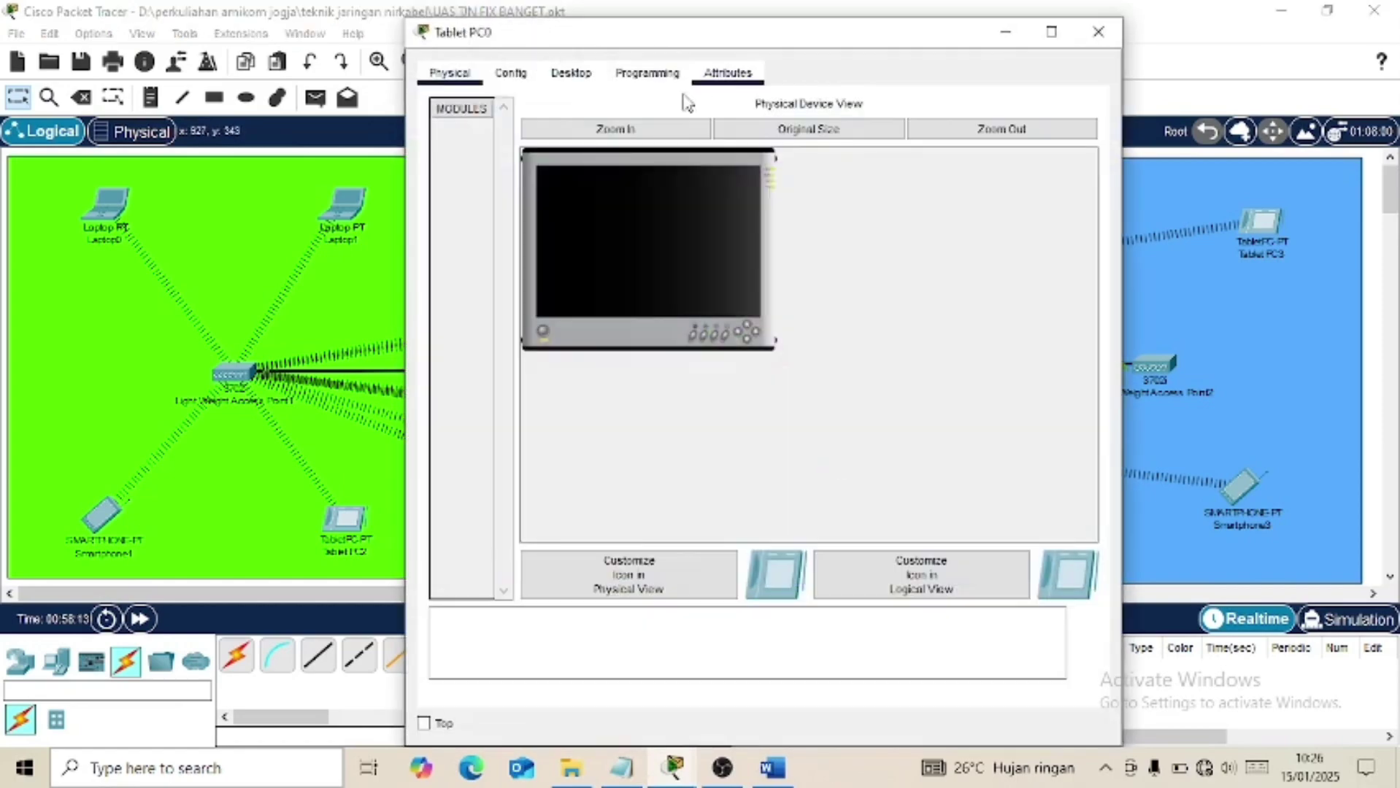
click(511, 74)
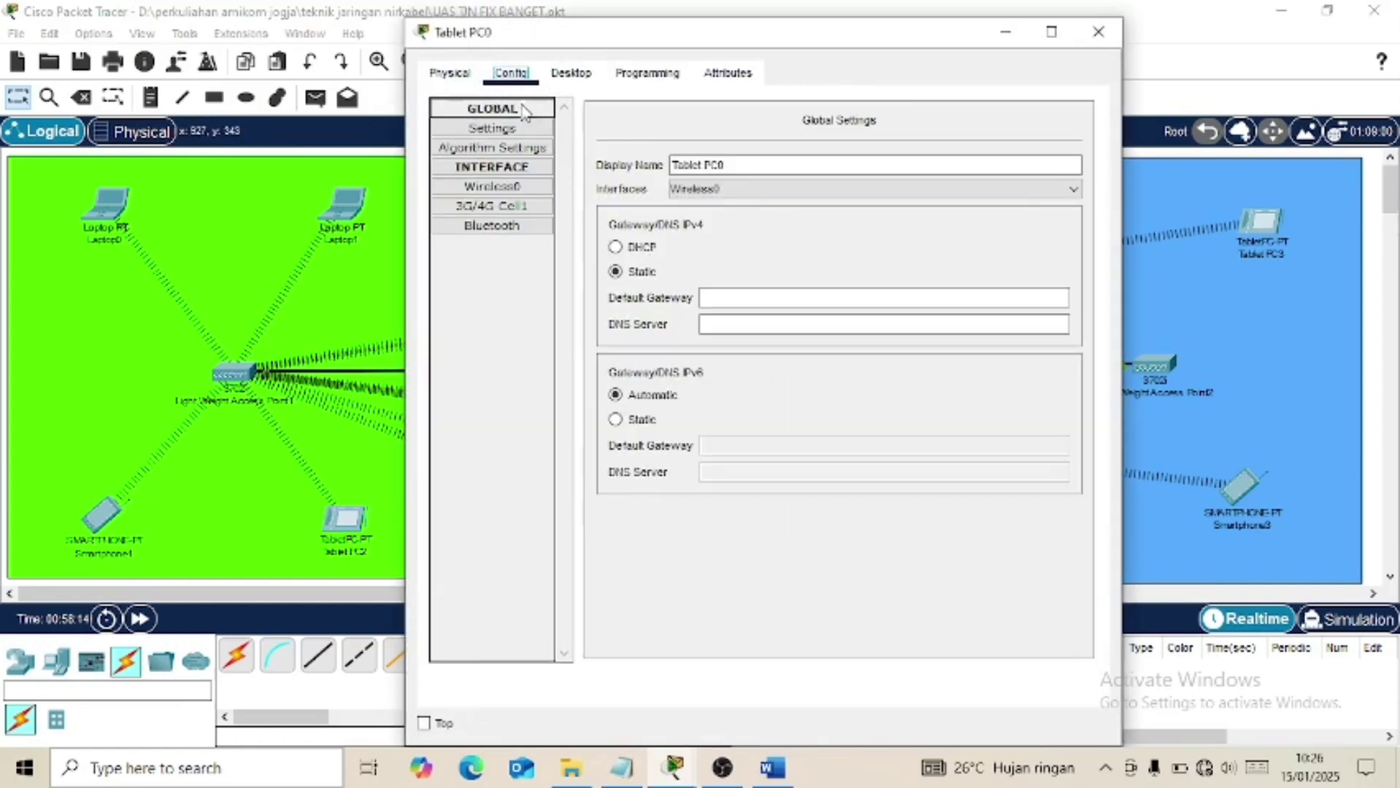
Verify Tablet PC0's Wireless0 is joined to HRD with WPA2 and AES, then recheck the assignment.
click(502, 188)
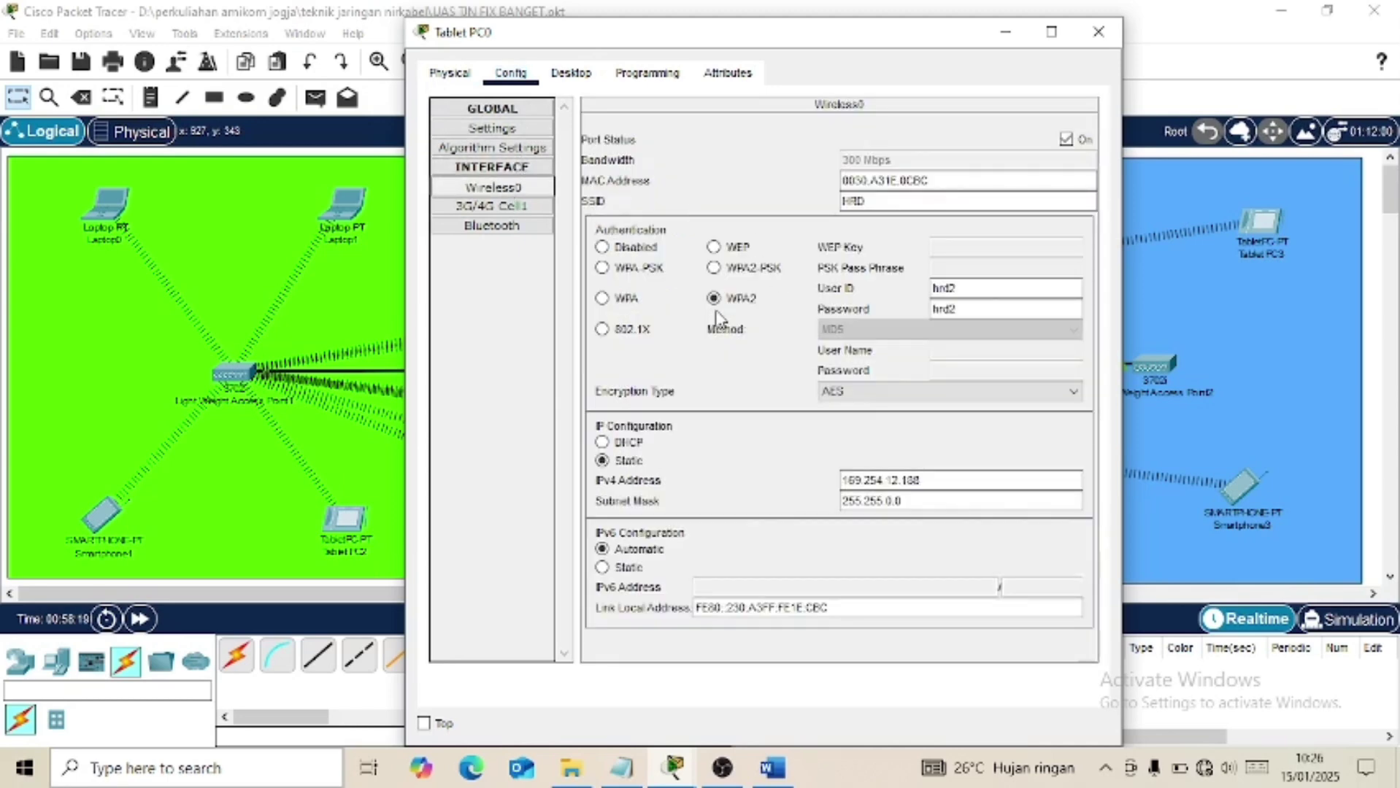
click(854, 206)
click(1099, 31)
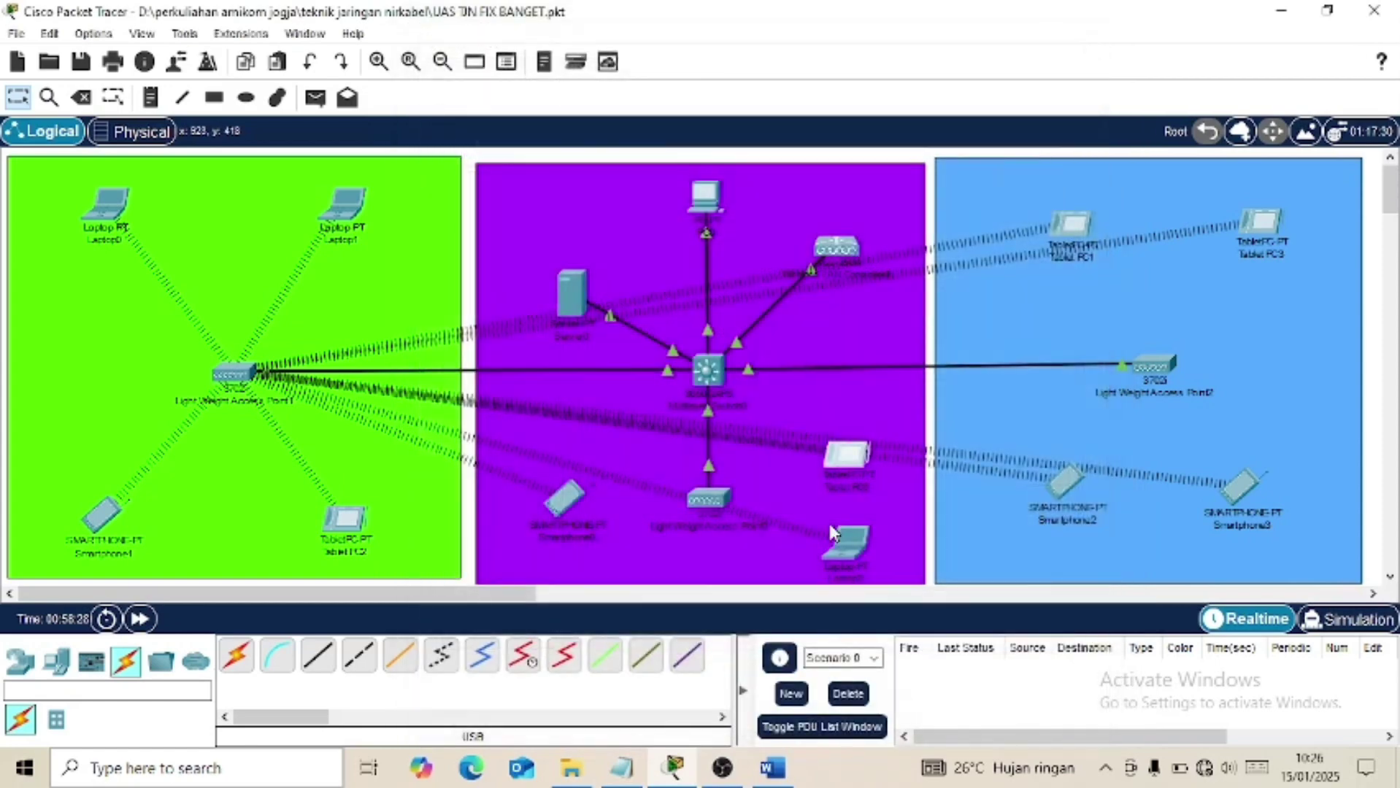
click(776, 767)
scroll(725, 544, down, 2)
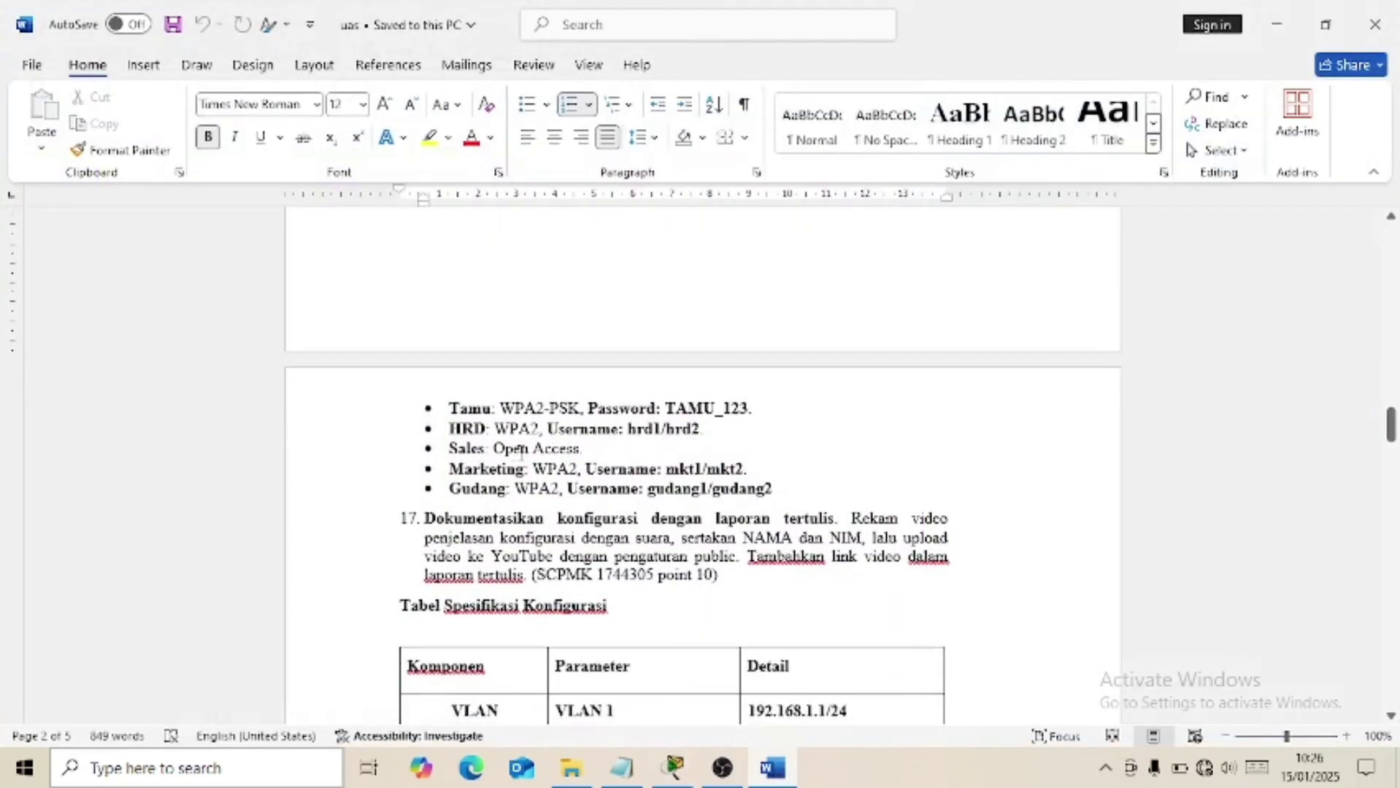
click(772, 767)
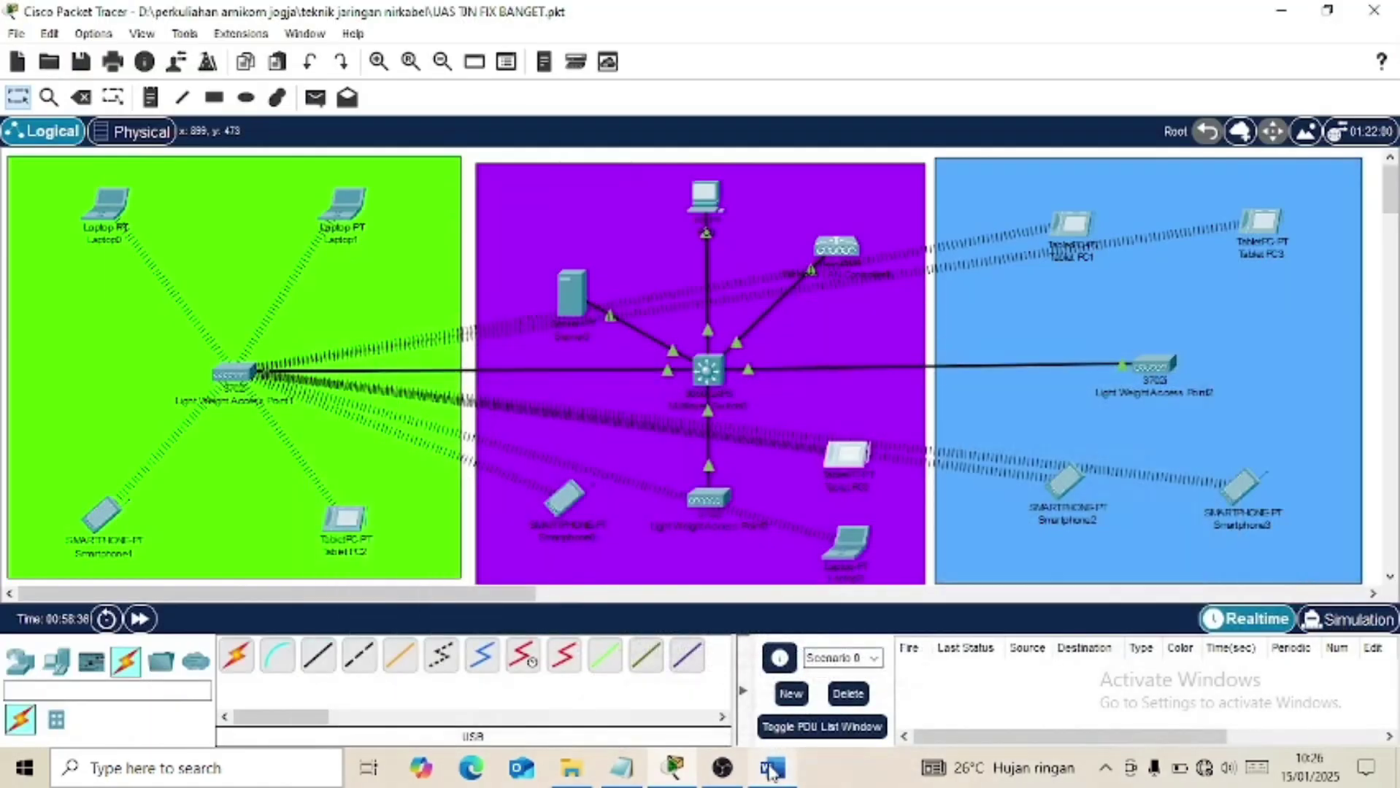
Confirm Laptop1's Wireless0 SSID as SALES.
click(341, 205)
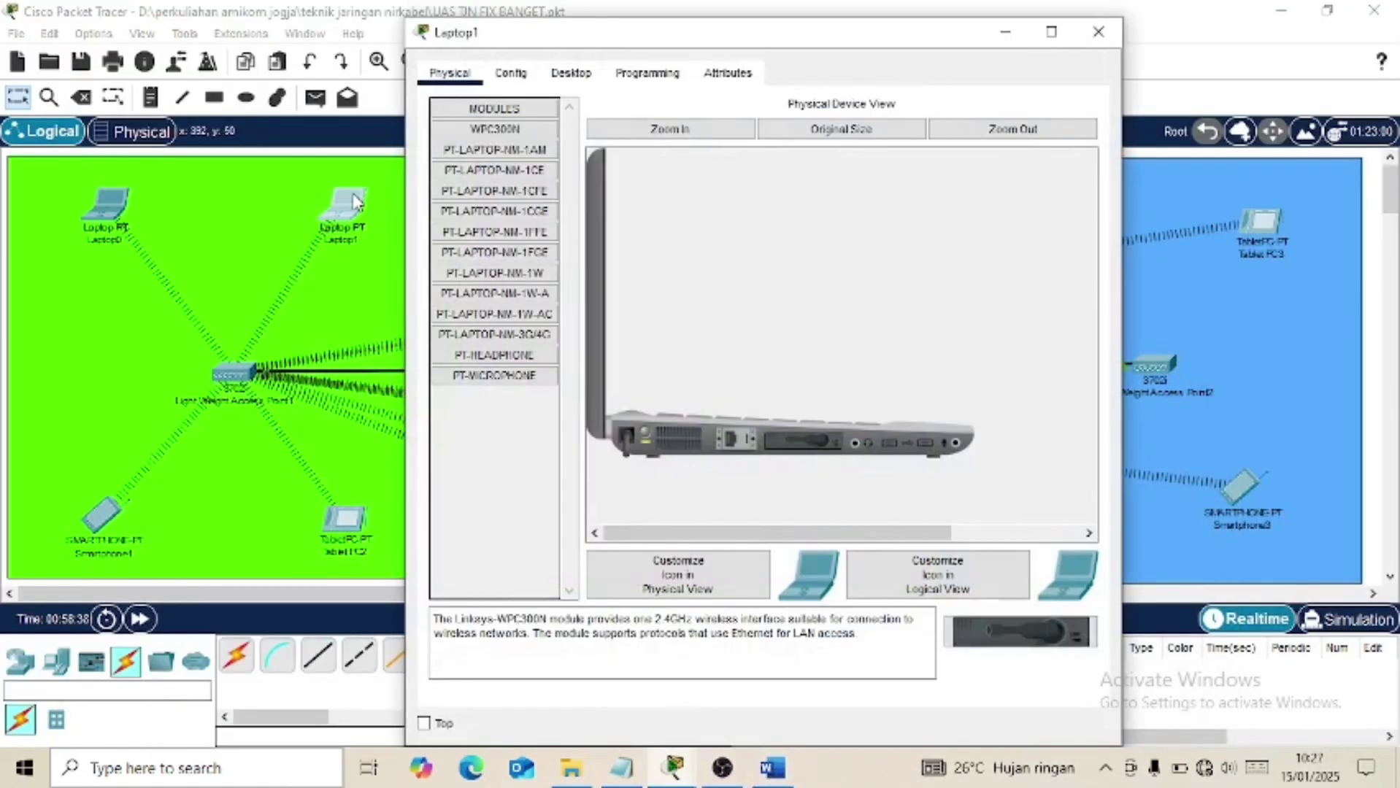
click(510, 73)
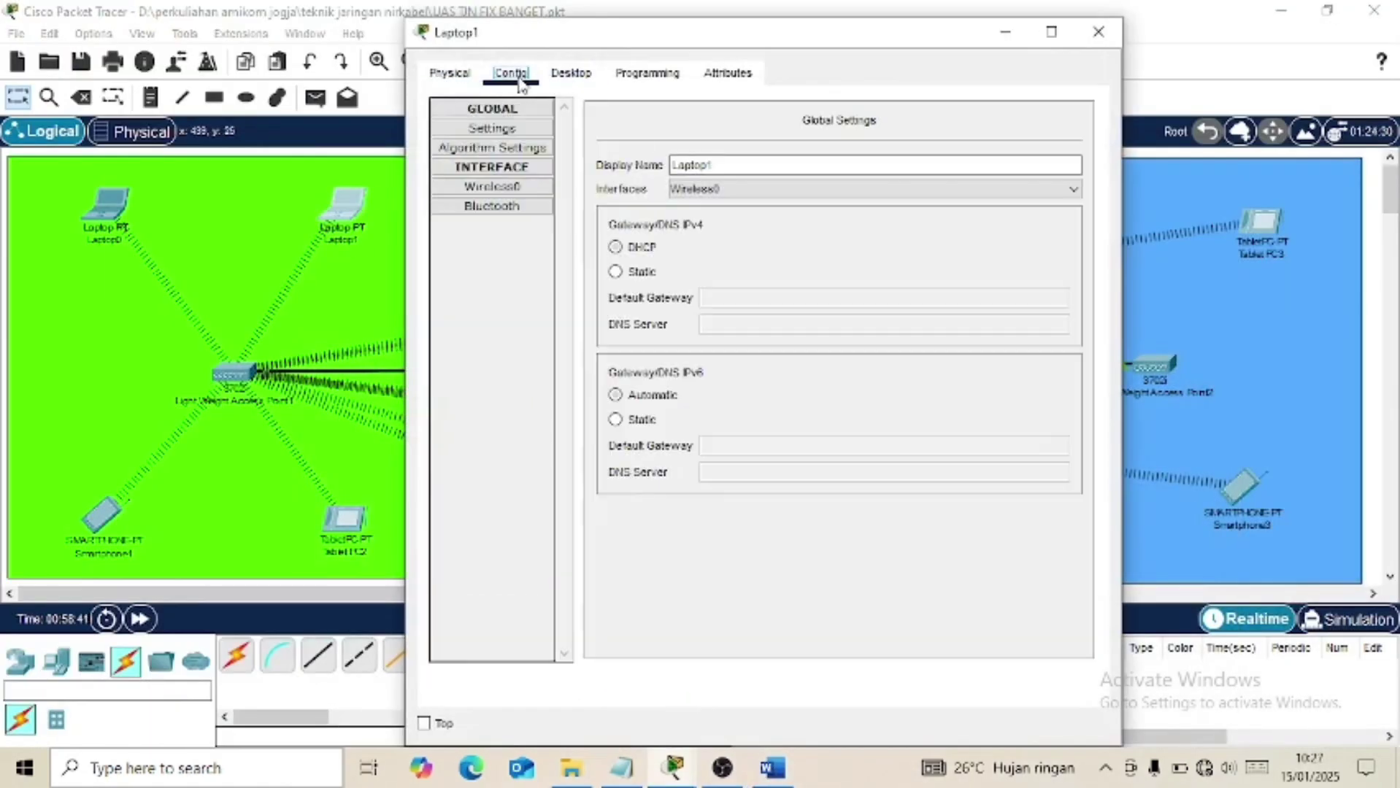
click(503, 187)
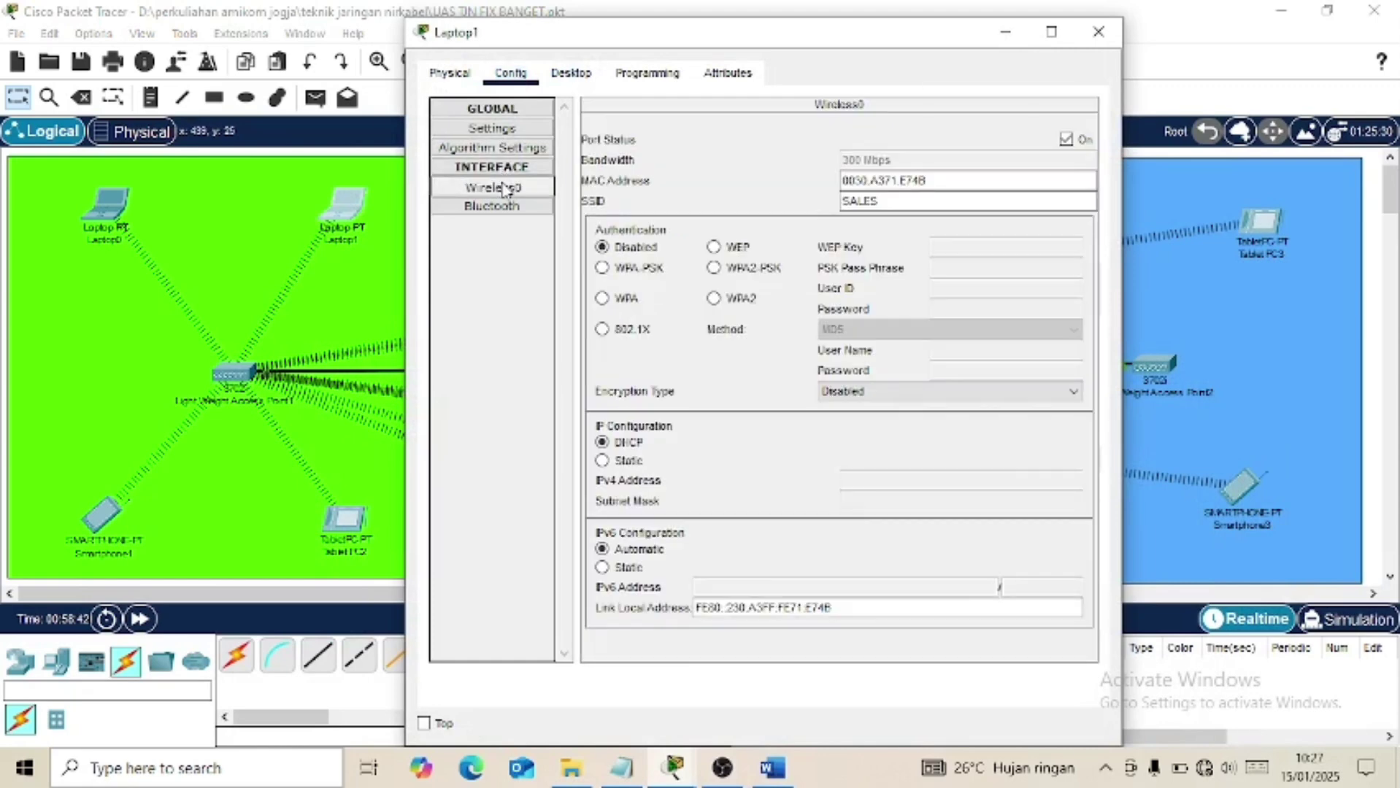
click(886, 200)
key(Return)
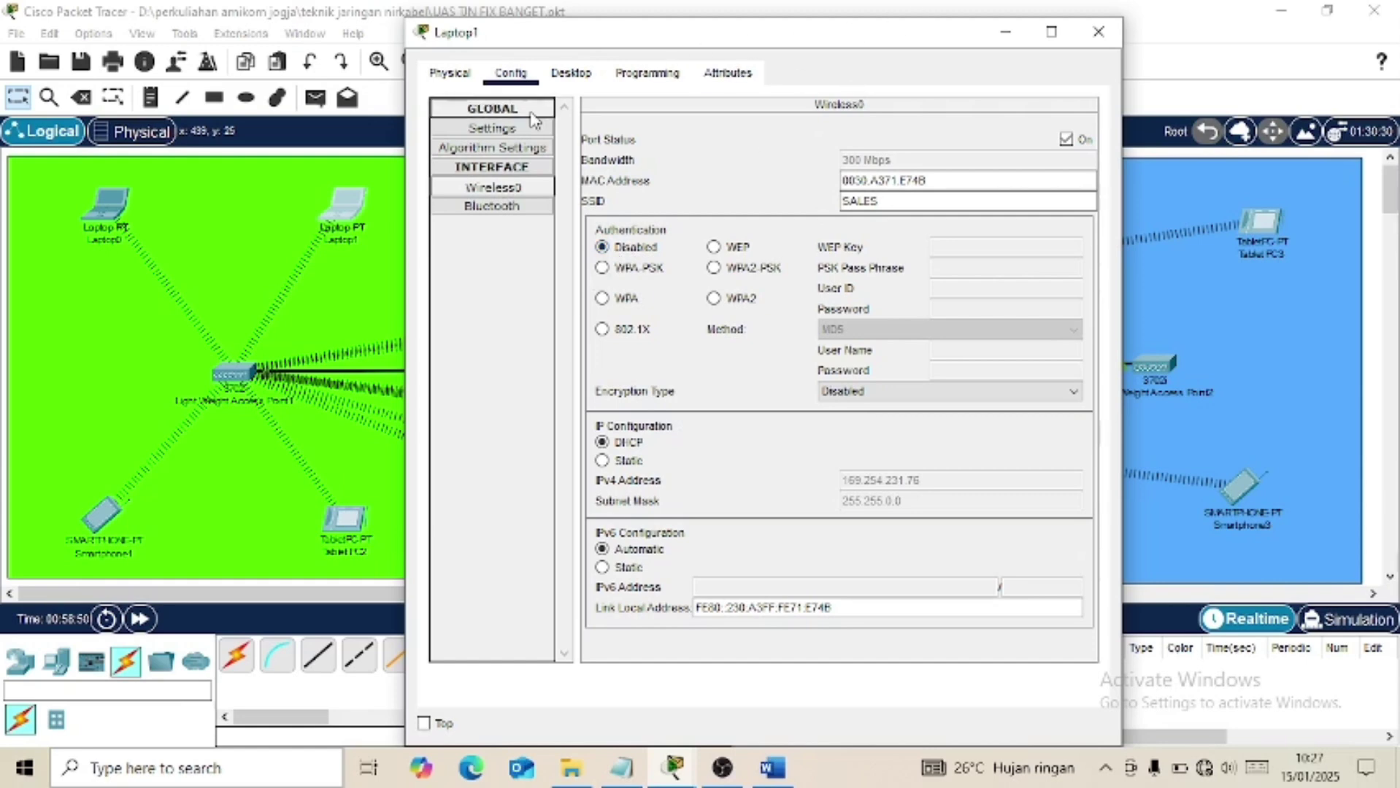
Scan networks in Laptop1's PC Wireless app (HRD, MARKETING, SALES, GUDANG, GUEST) and select SALES.
click(581, 75)
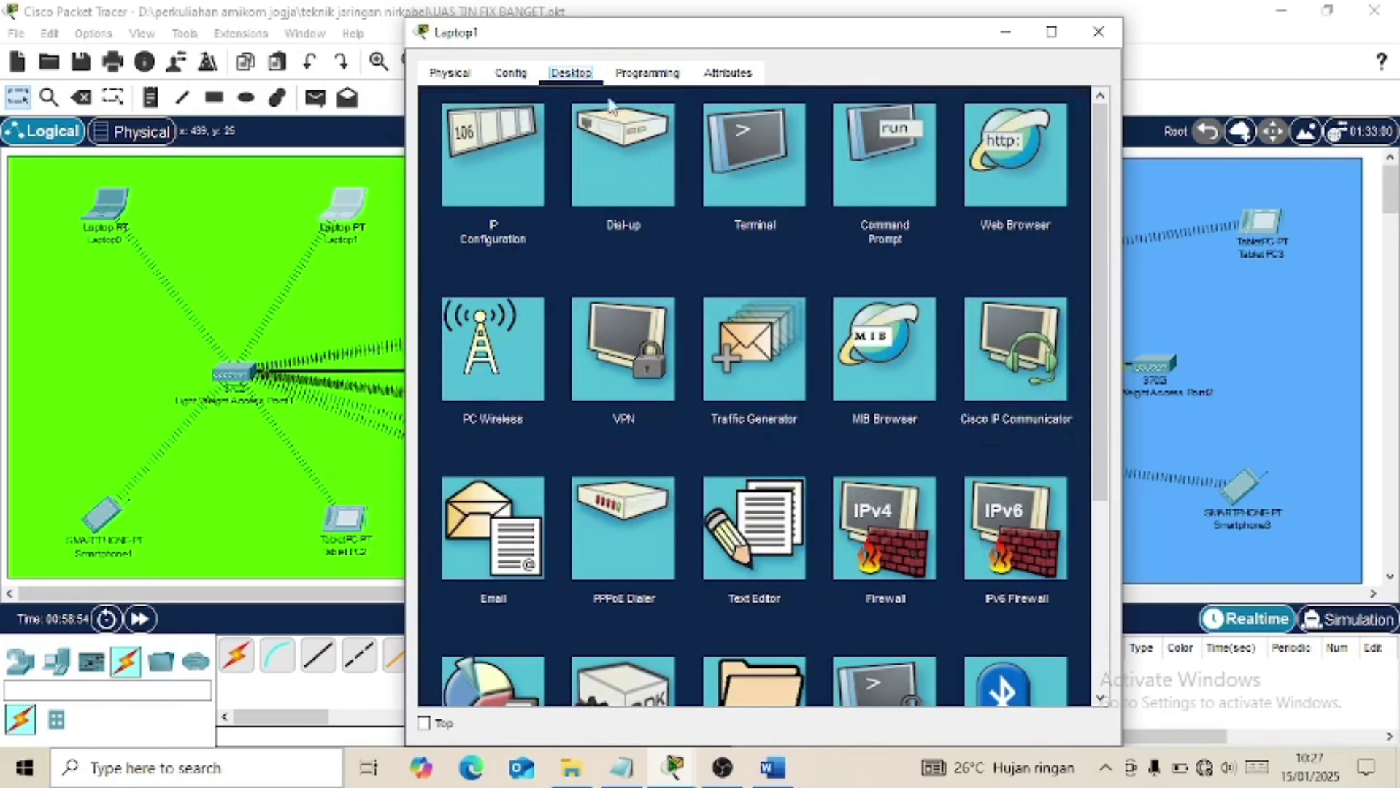
click(494, 379)
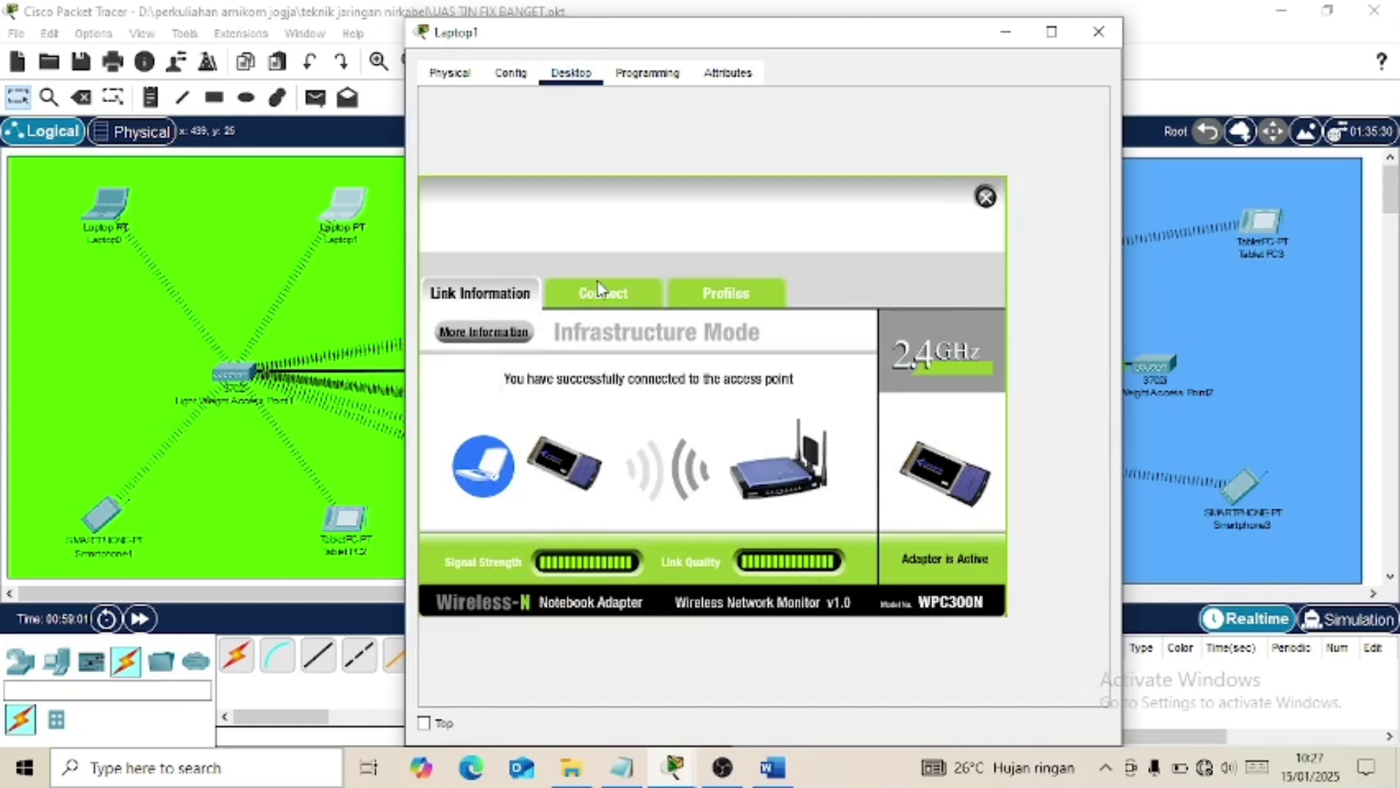
click(597, 287)
click(725, 514)
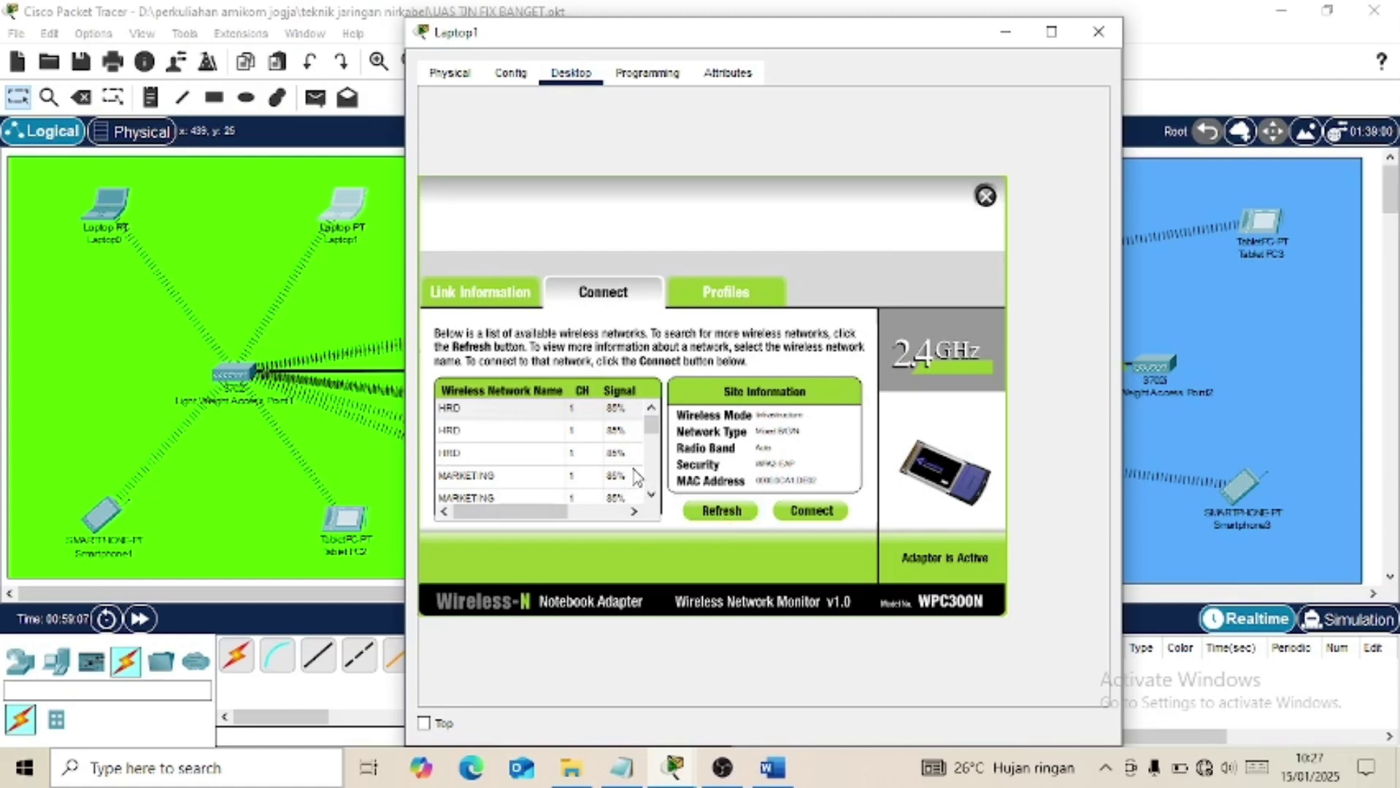
scroll(636, 478, down, 2)
scroll(637, 478, down, 2)
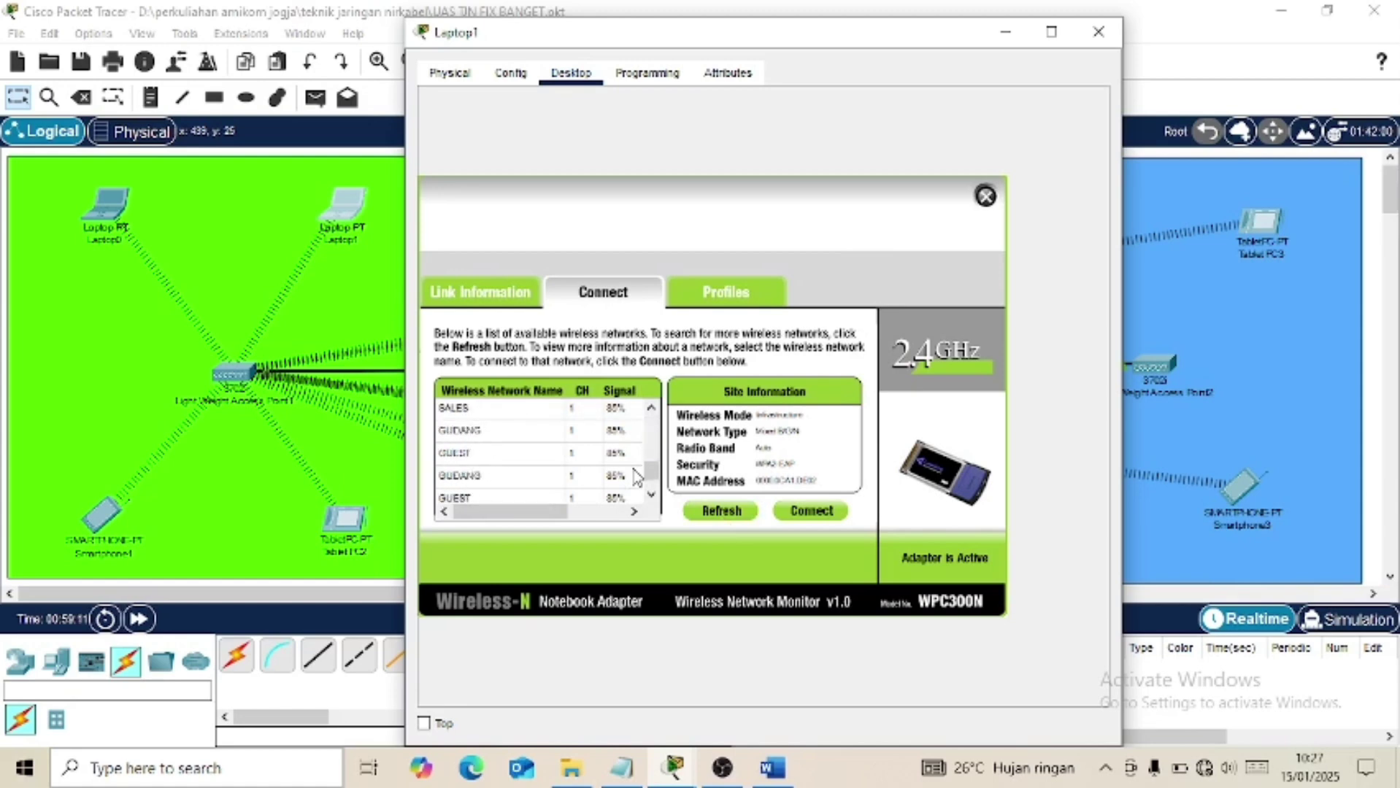
click(457, 432)
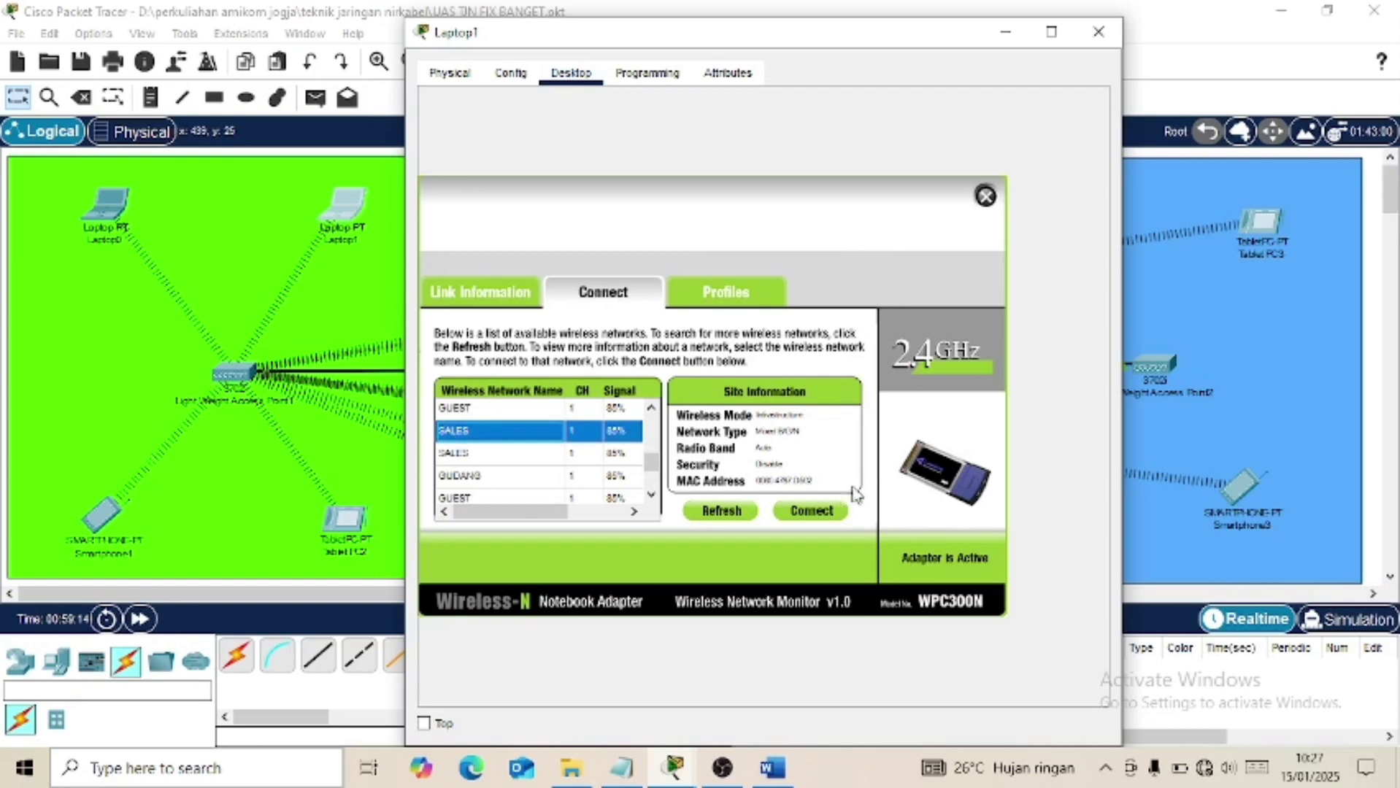
click(985, 196)
click(1098, 32)
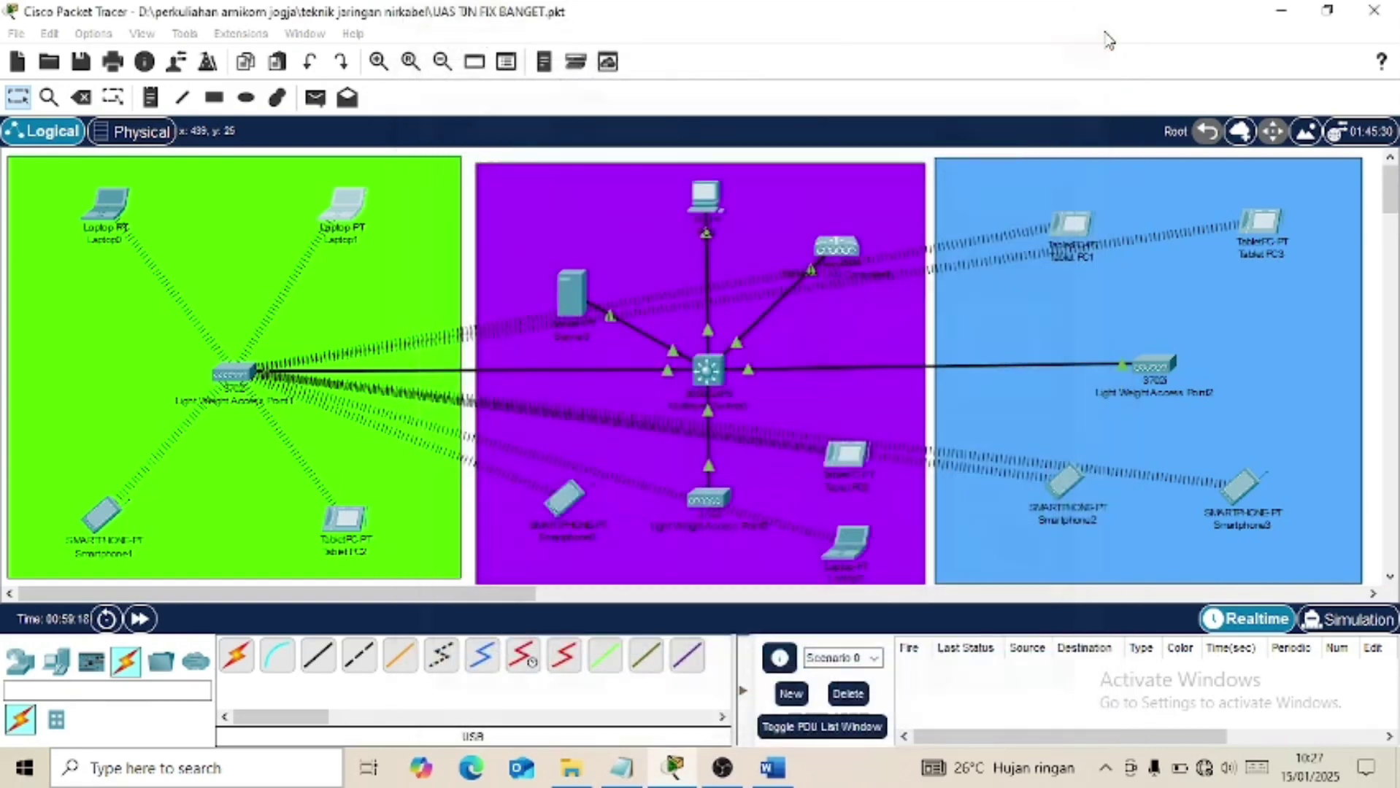
Check the assignment, then verify Tablet PC2's Wireless0 settings on the MARKETING network.
click(786, 772)
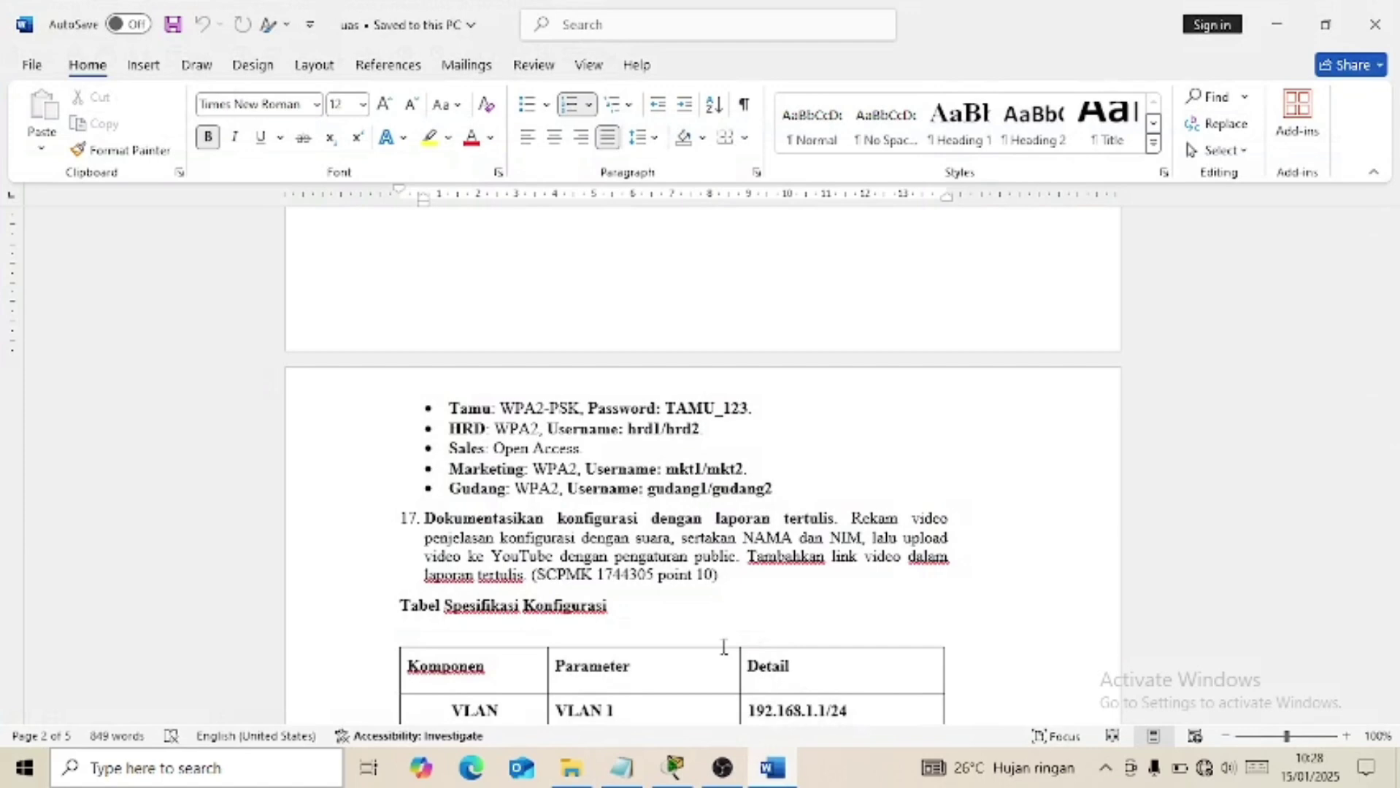
click(772, 771)
click(345, 518)
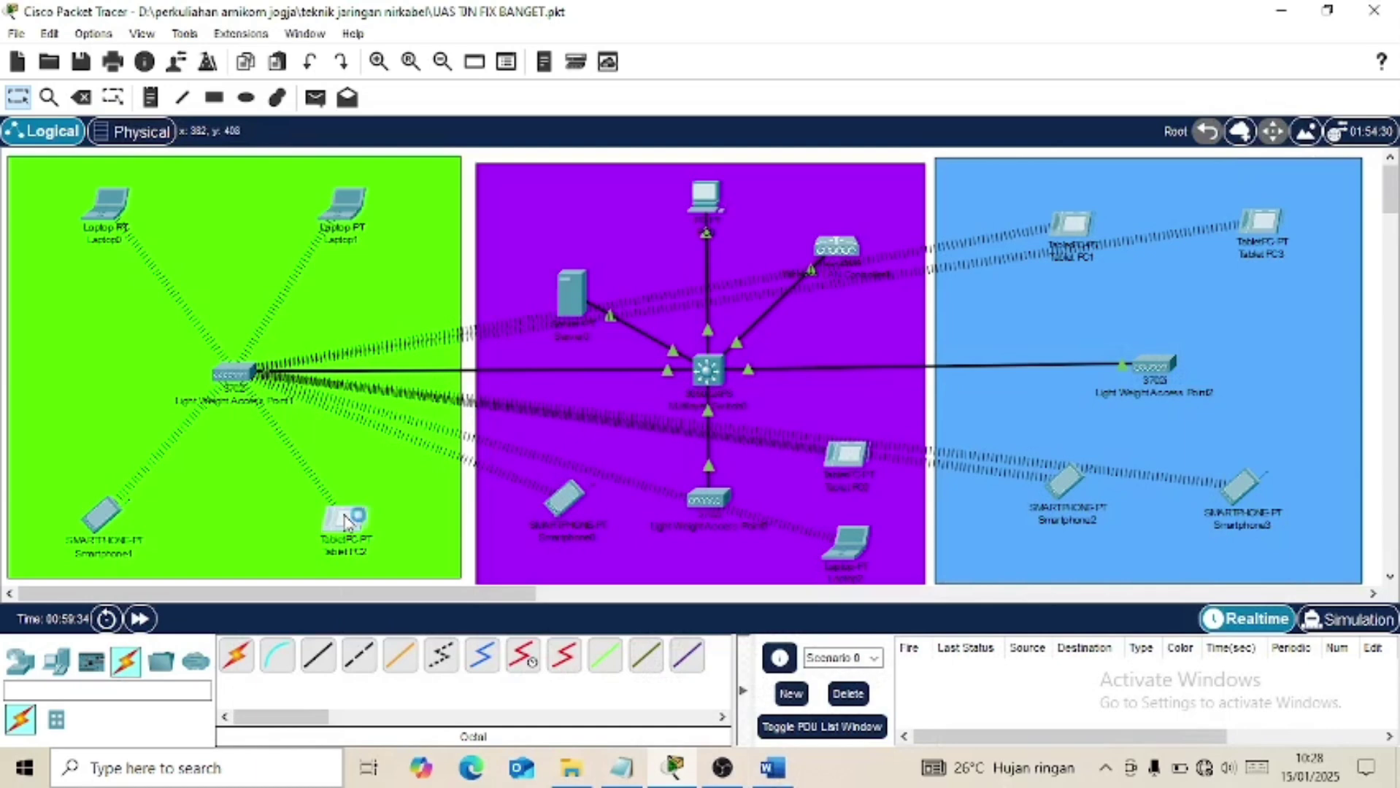
click(513, 74)
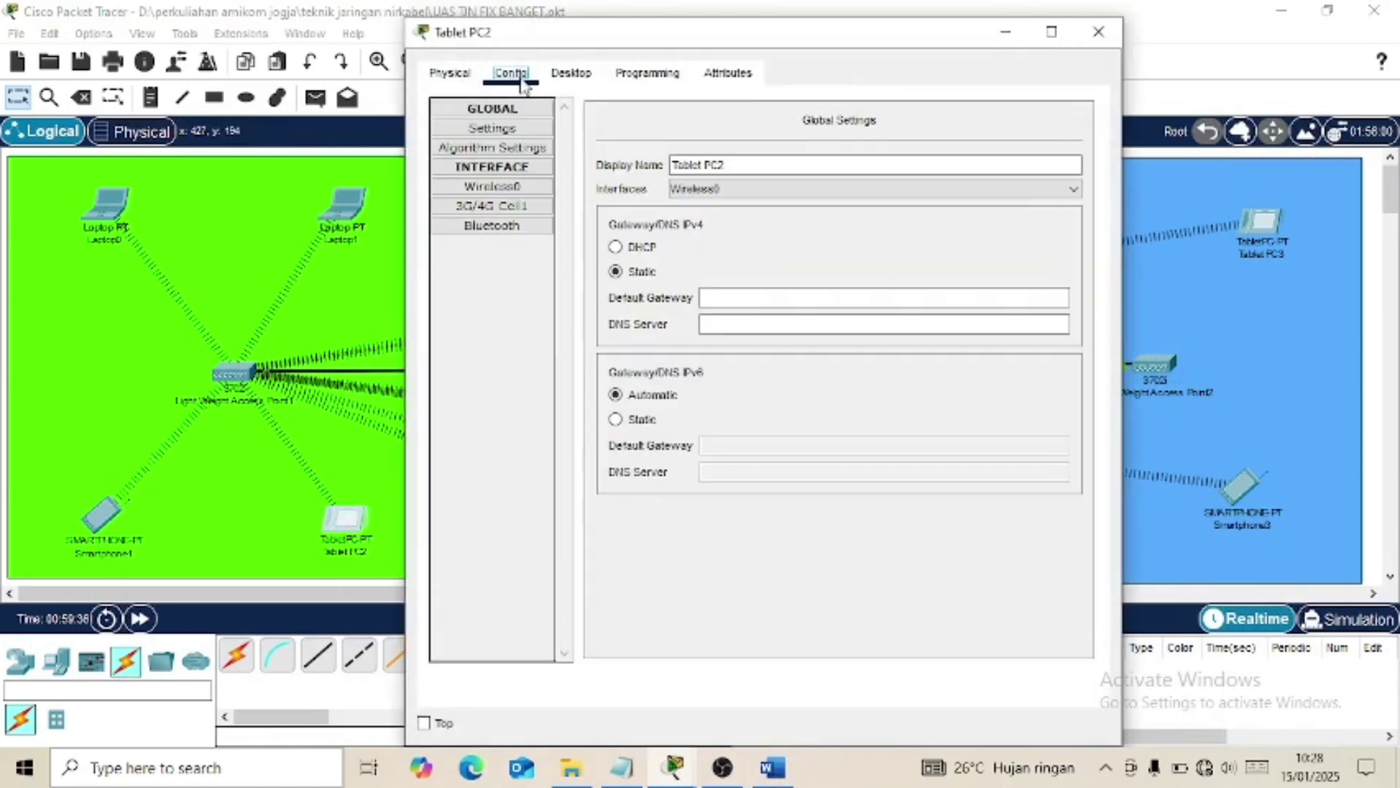
click(509, 189)
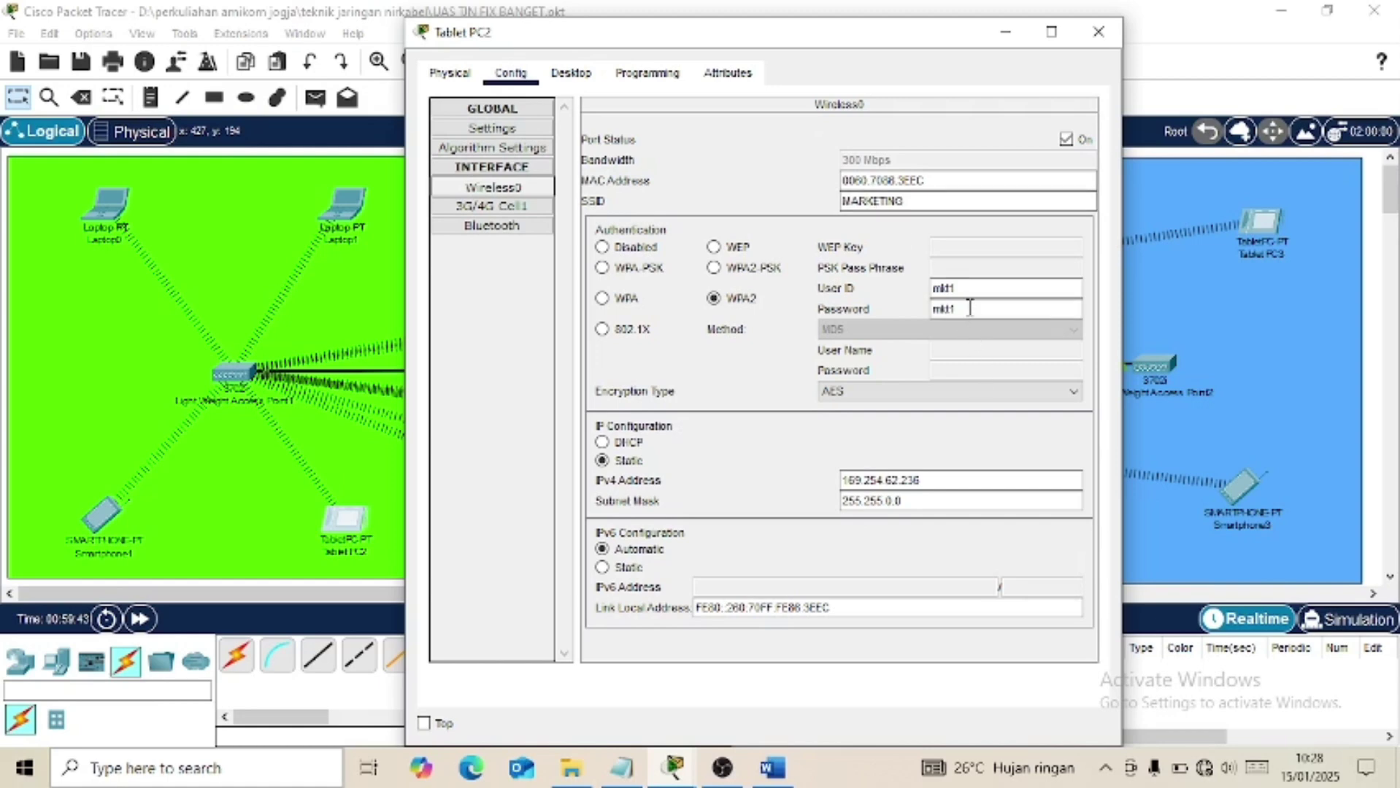
click(1099, 31)
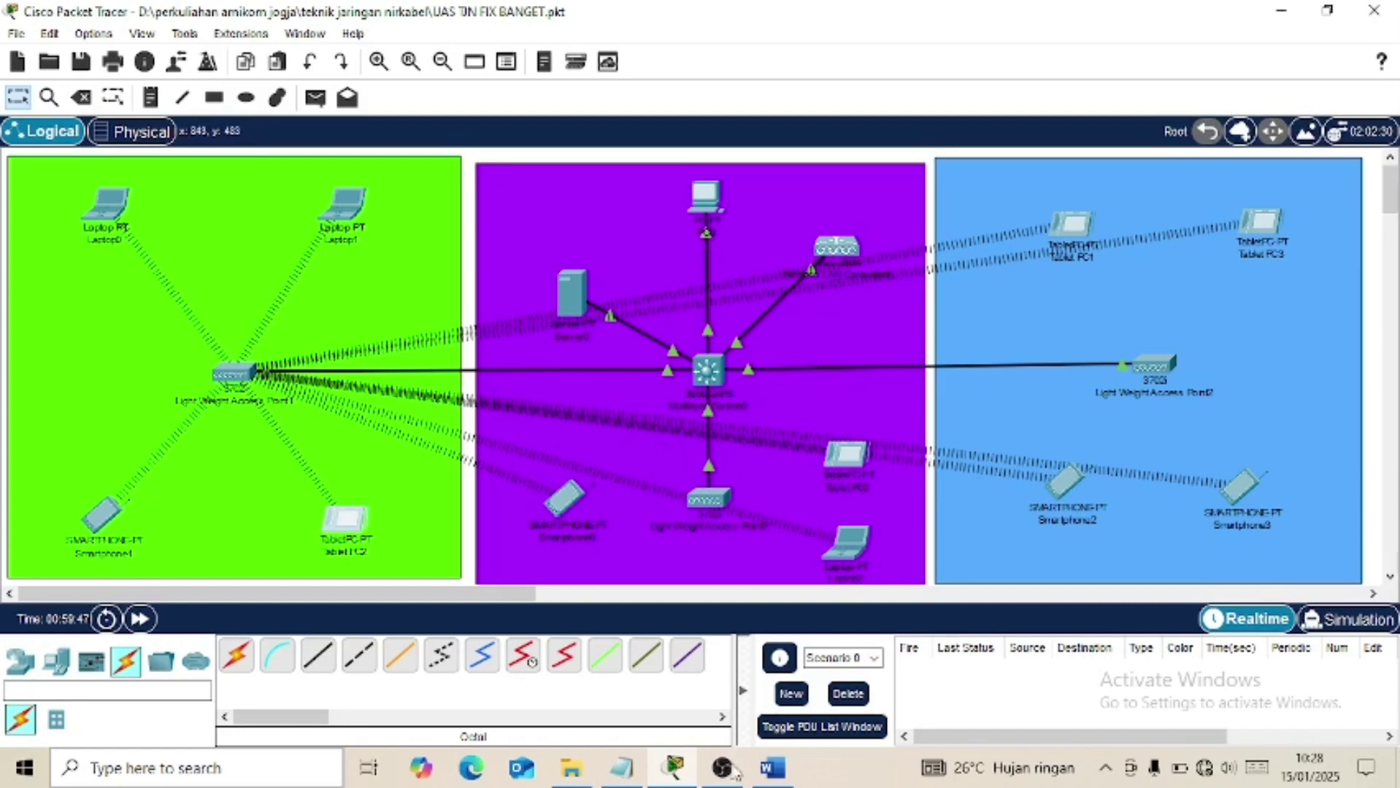
Change Smartphone2's GUDANG wireless User ID to gudang1.
click(772, 768)
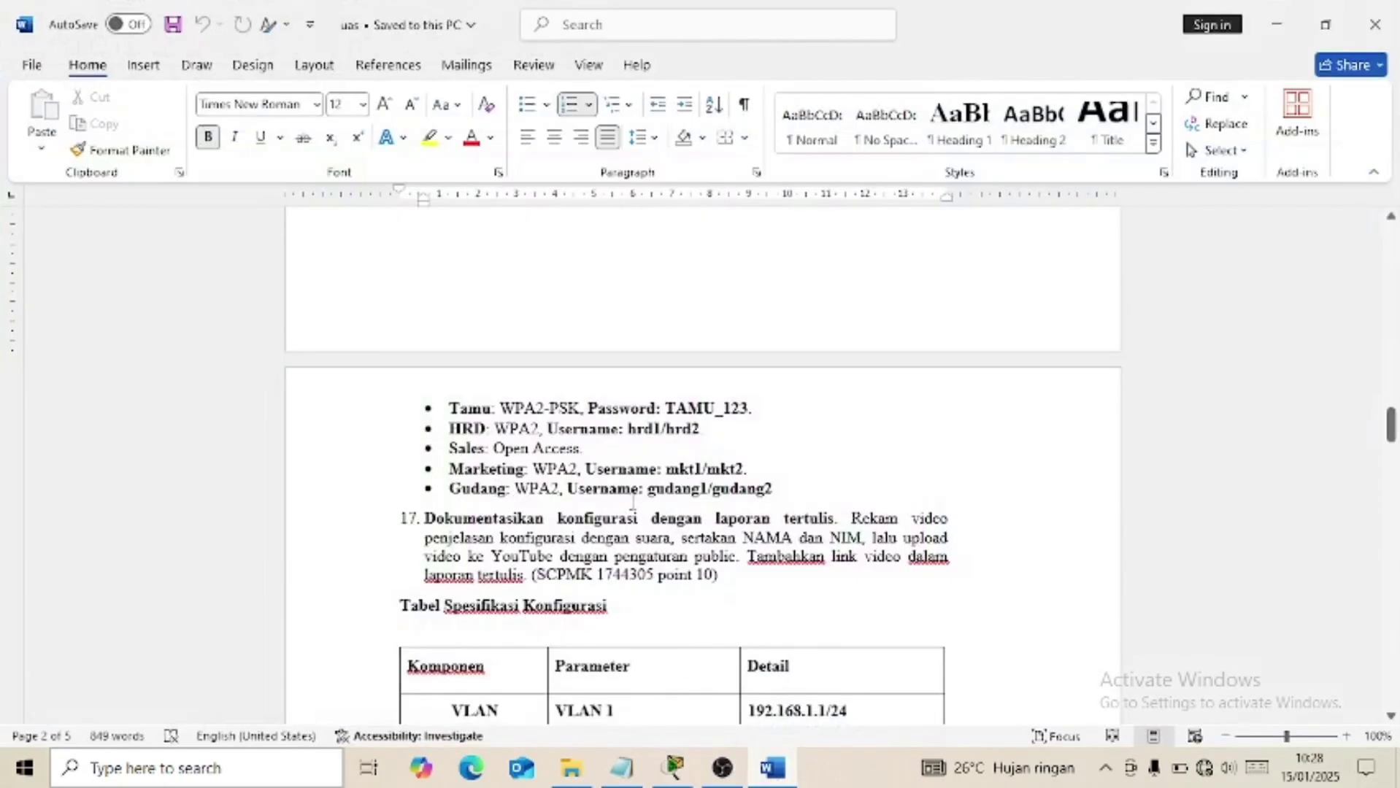
click(673, 767)
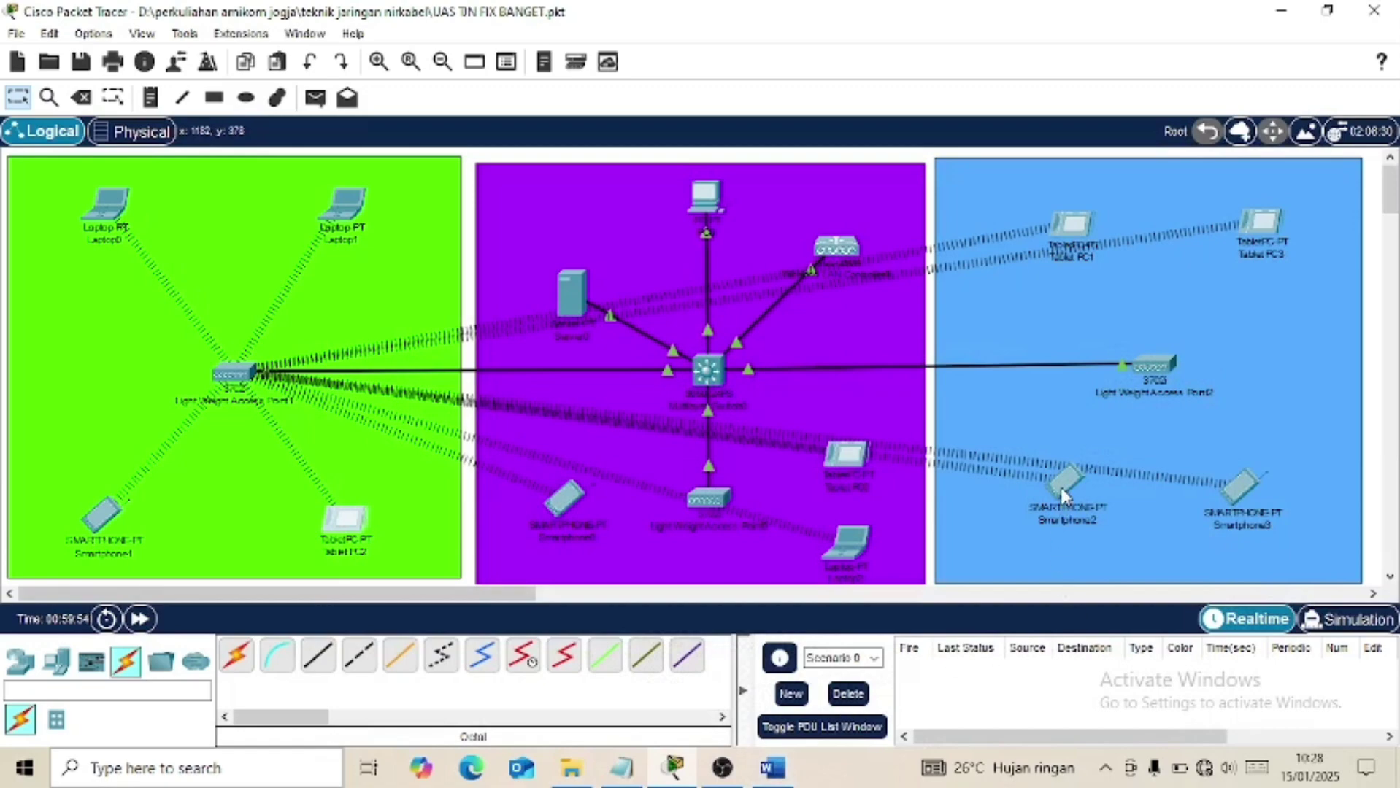
click(1063, 495)
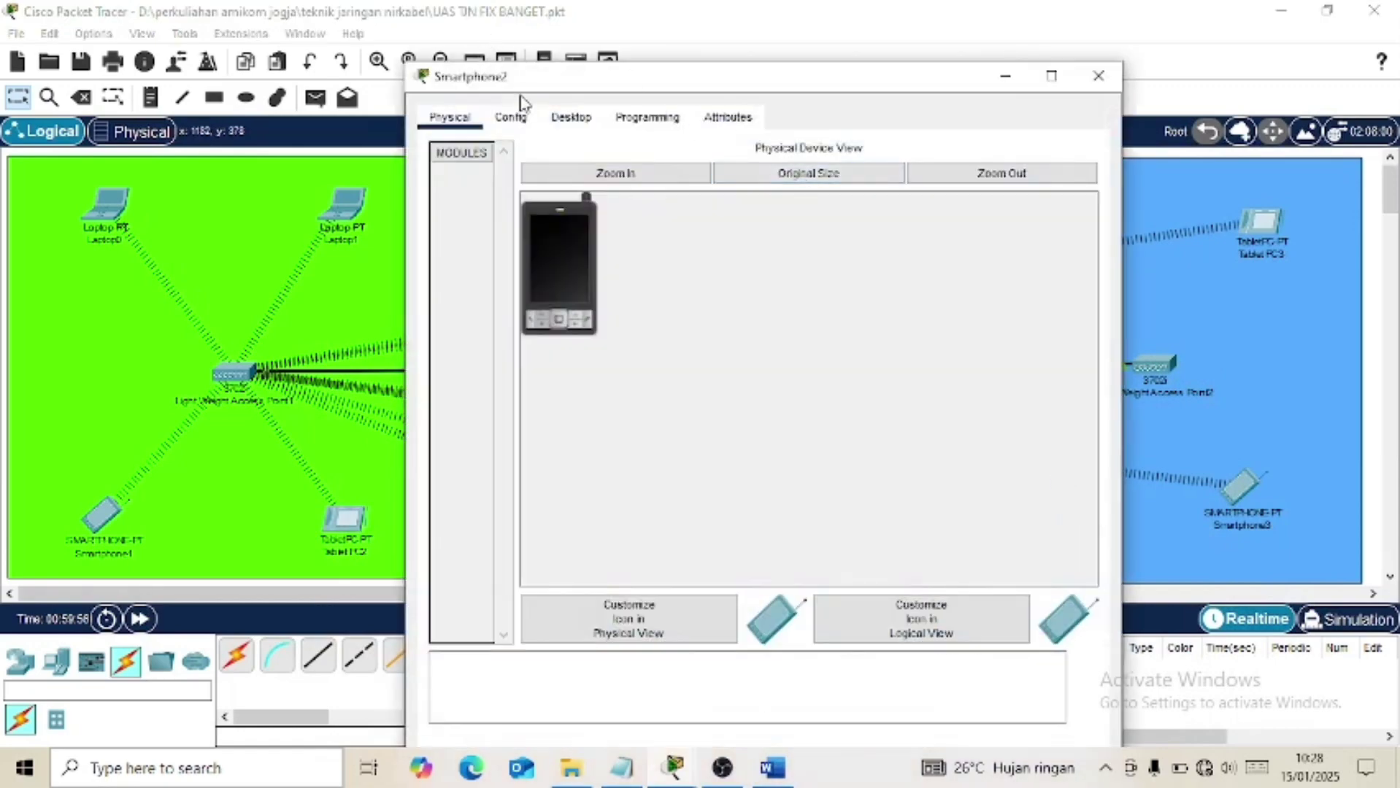
click(511, 116)
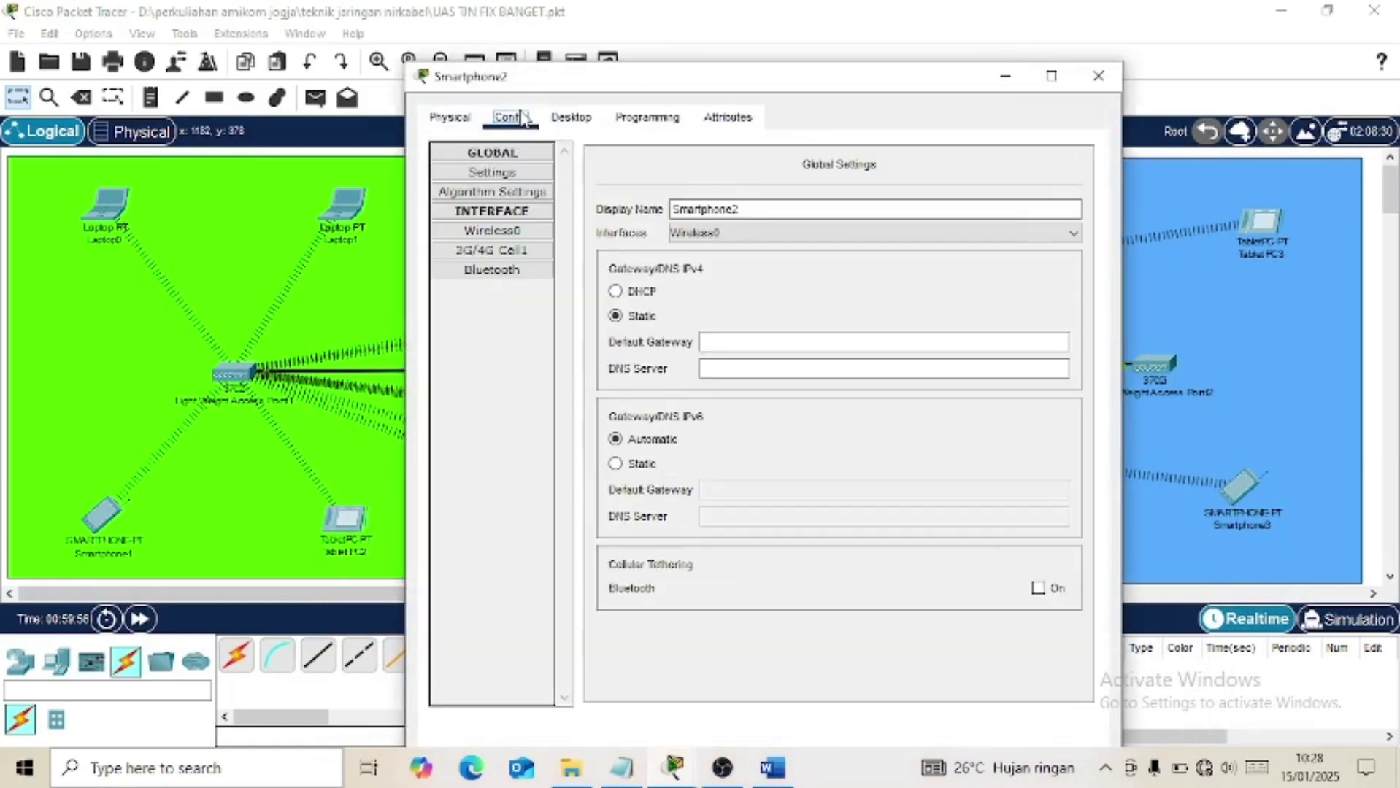
click(513, 231)
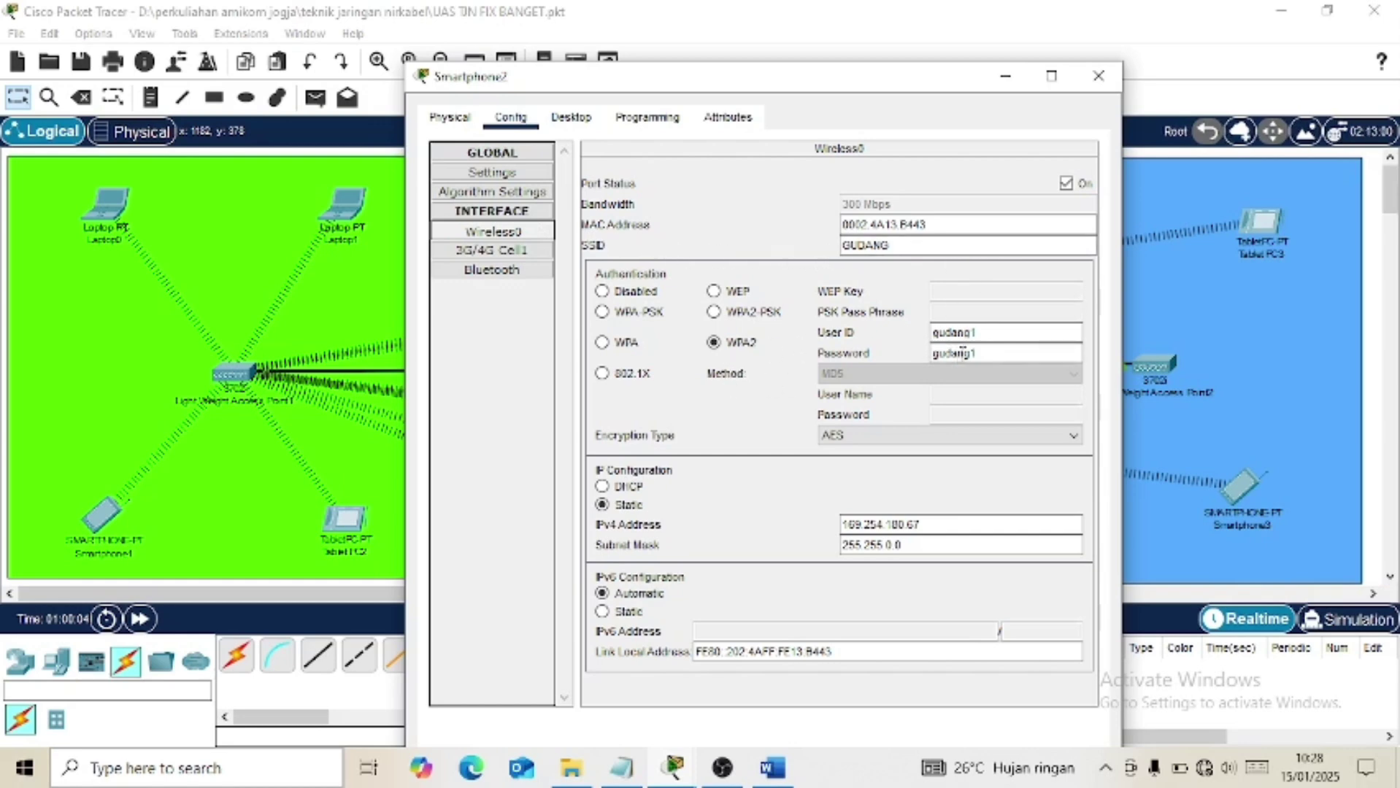
text(1)
click(1098, 76)
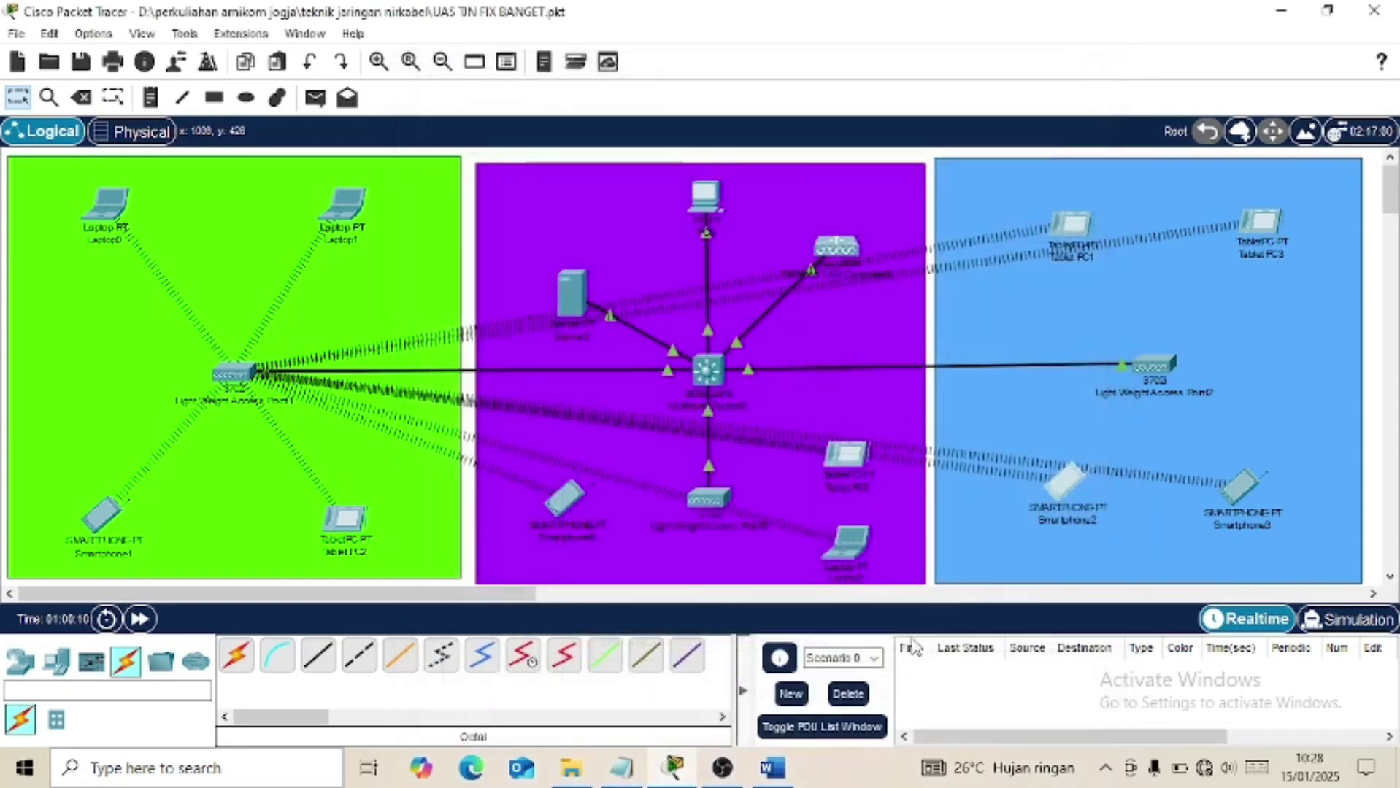
Scroll through the assignment's task list and spec table, then bring up the uas cli Notepad file.
click(772, 768)
scroll(819, 496, down, 1)
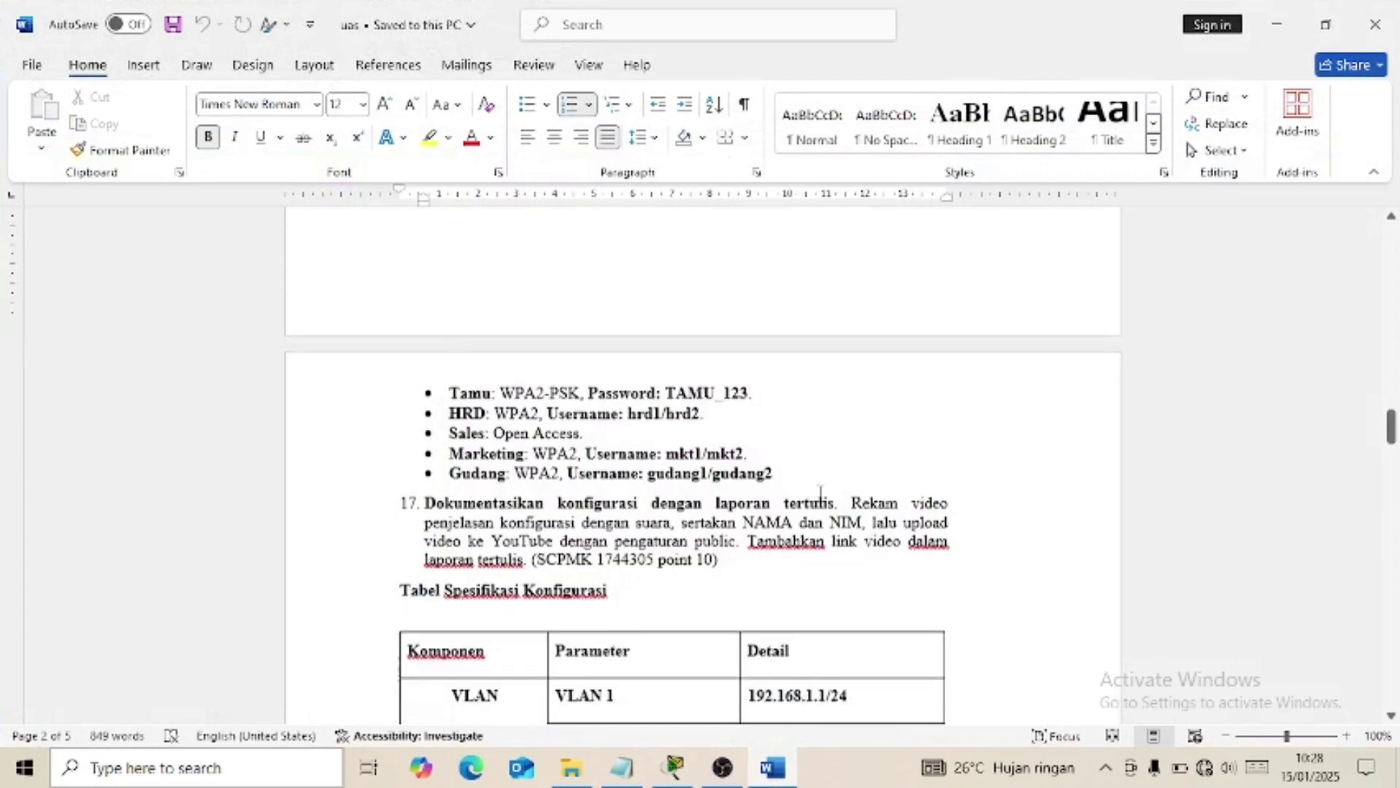
scroll(819, 496, down, 2)
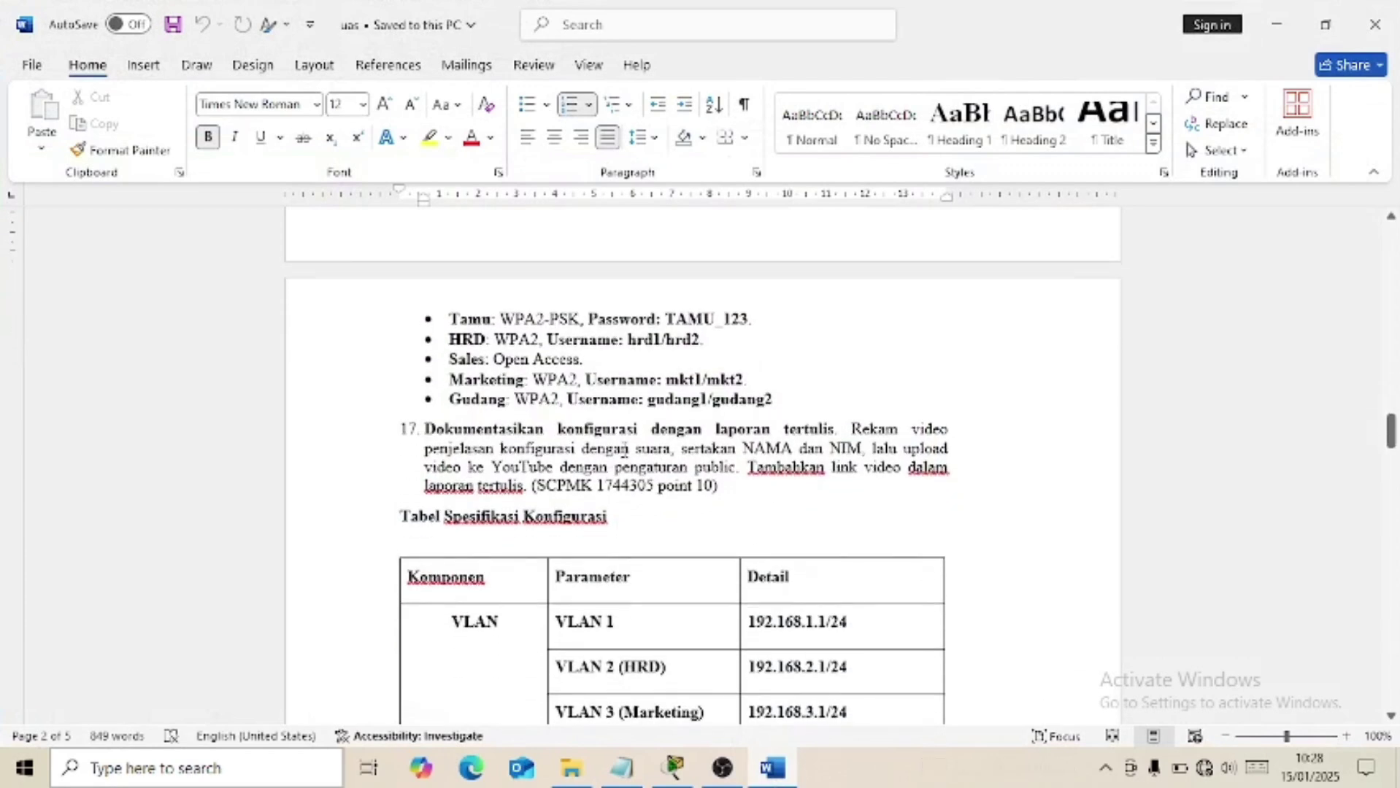
scroll(625, 450, up, 2)
scroll(625, 450, down, 4)
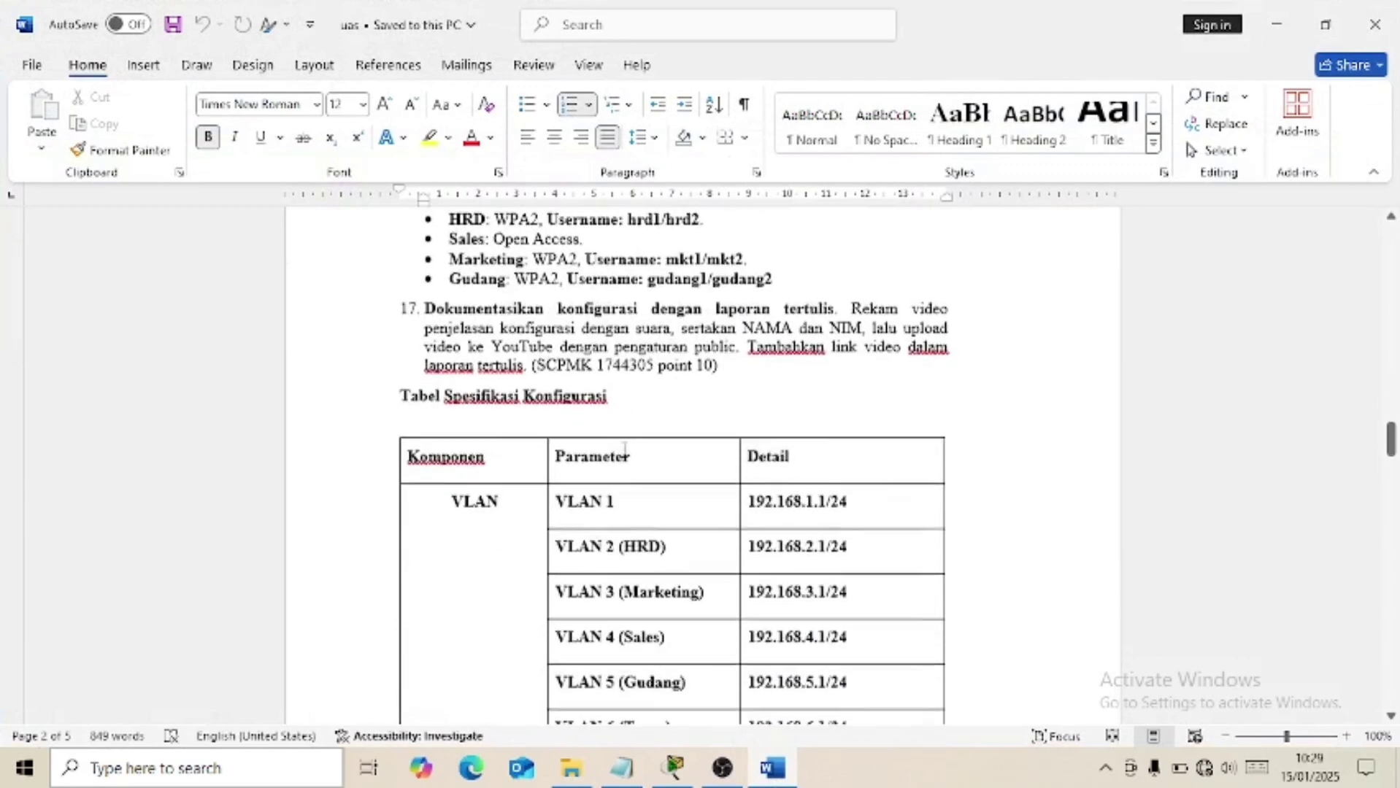
scroll(625, 450, up, 2)
scroll(625, 450, up, 10)
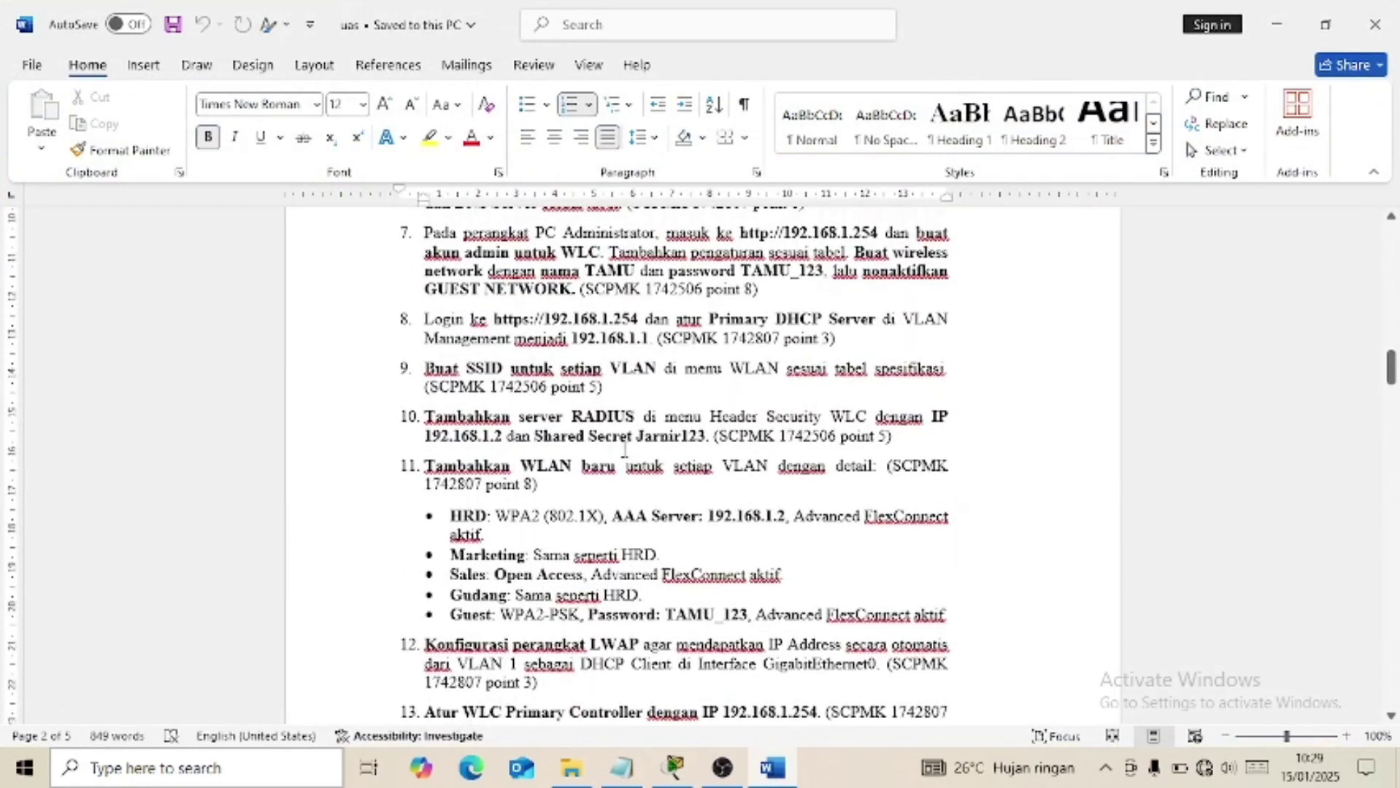
scroll(624, 450, up, 10)
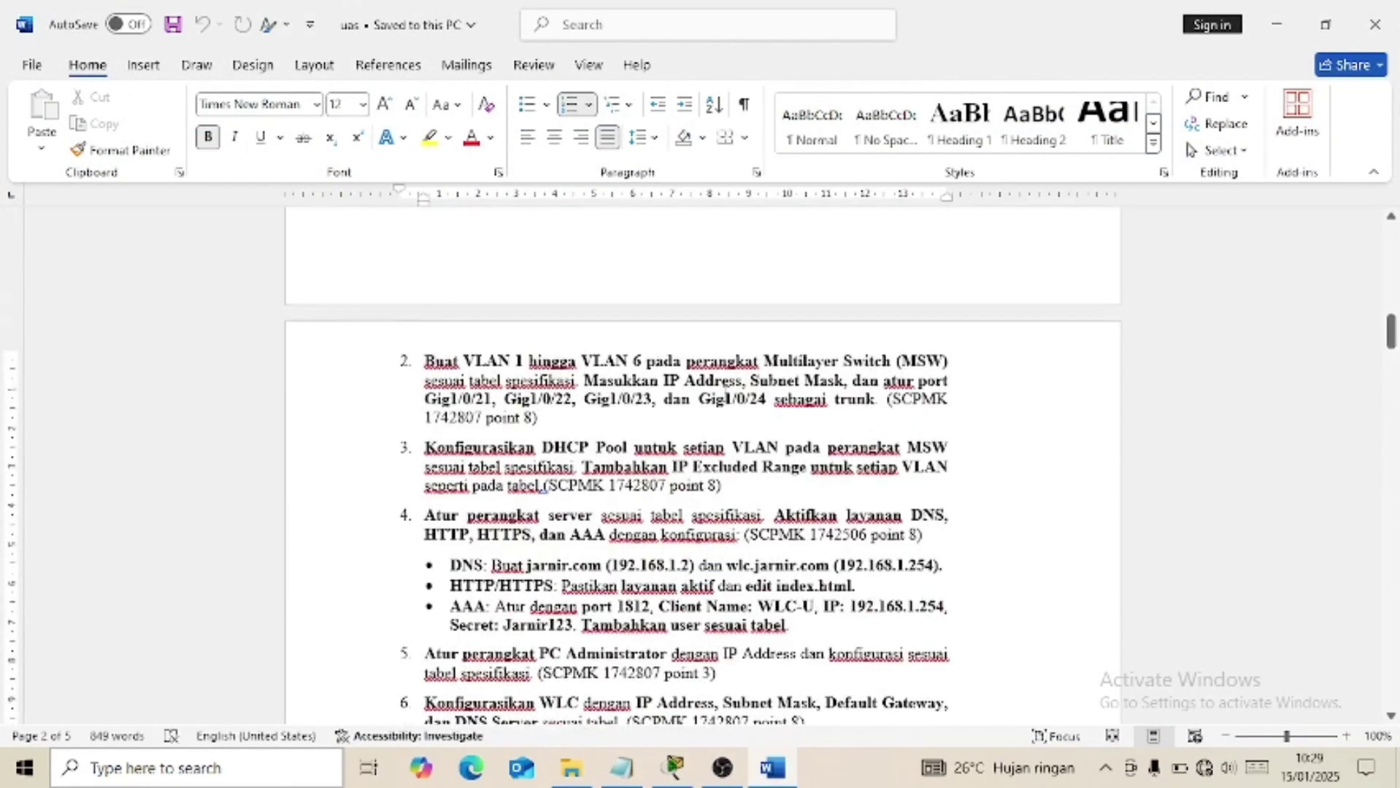
scroll(701, 467, up, 3)
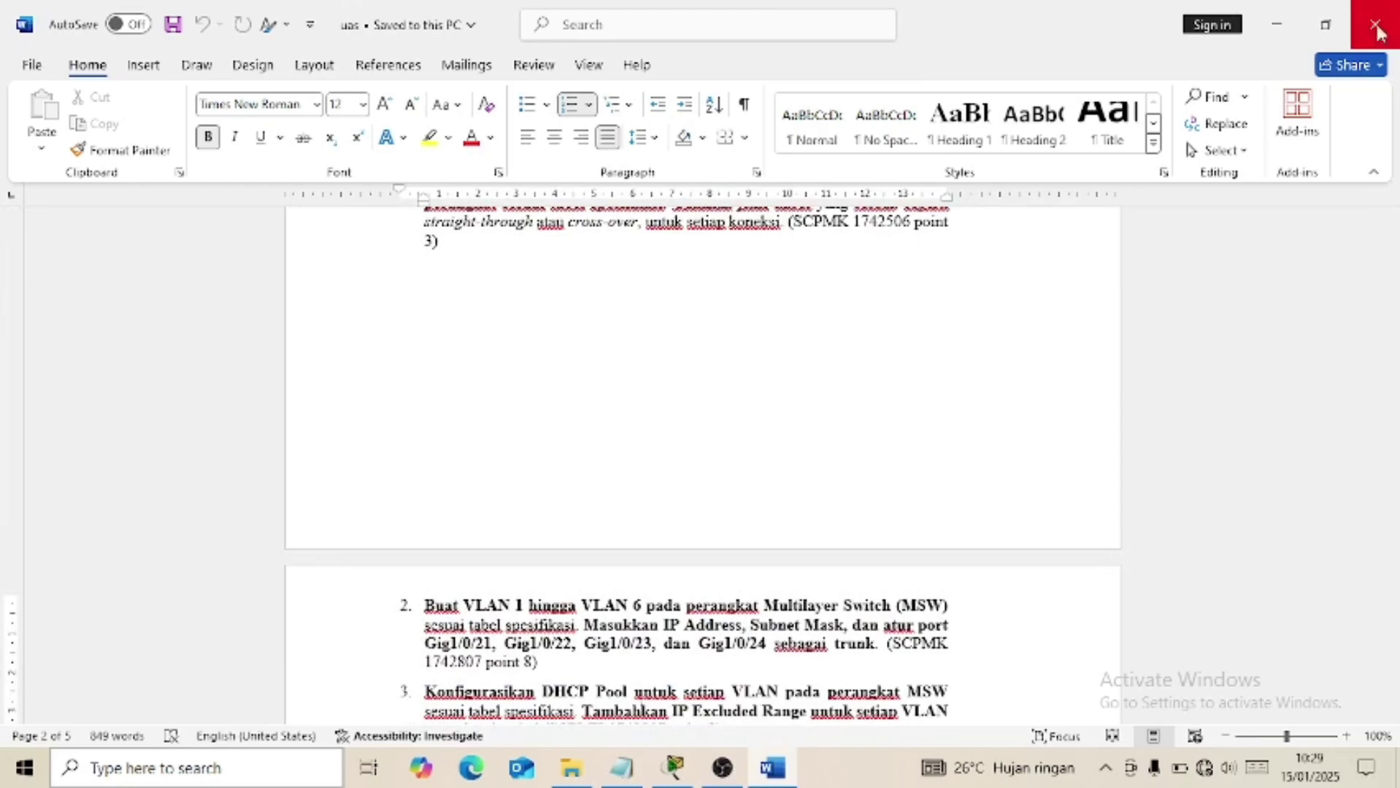
scroll(775, 372, up, 2)
scroll(776, 374, down, 5)
scroll(775, 374, down, 11)
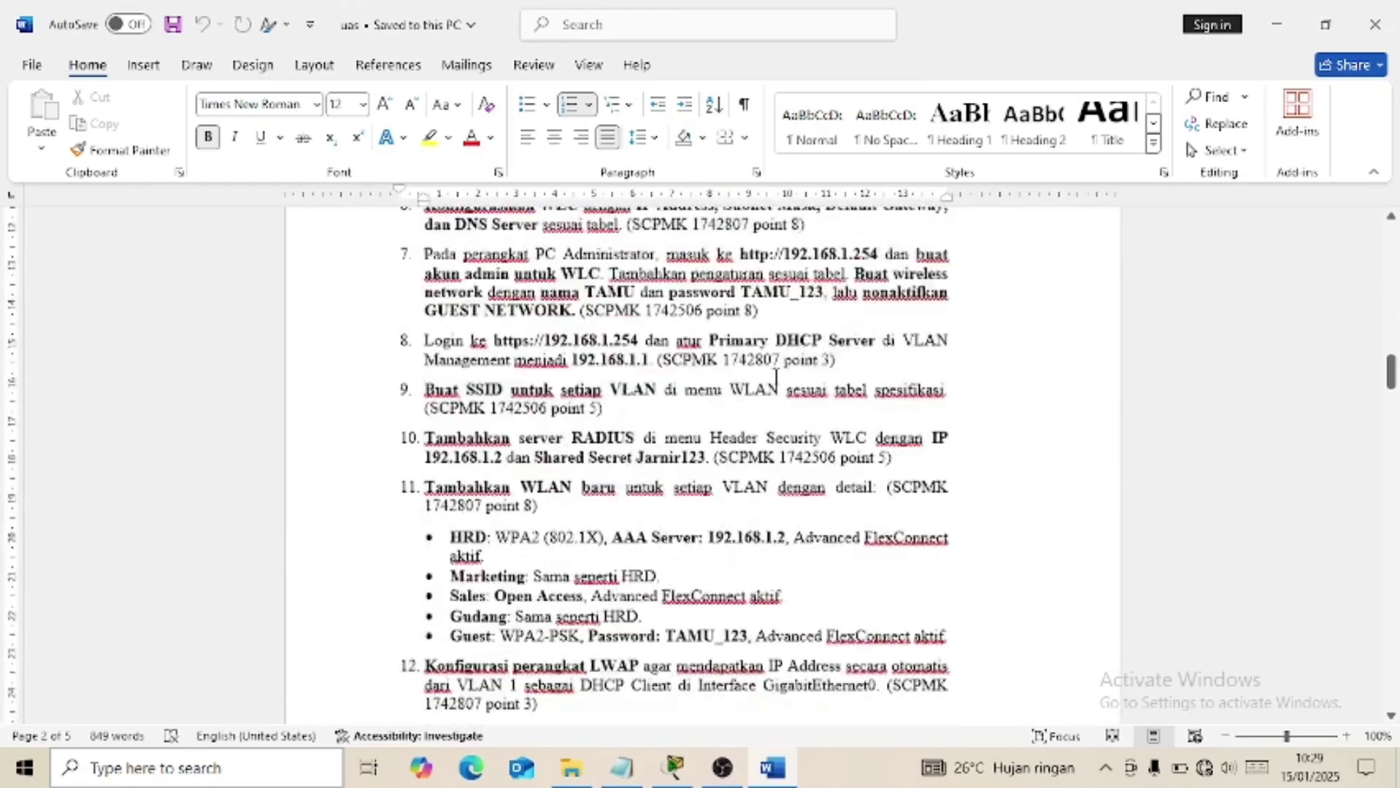
scroll(777, 376, up, 5)
scroll(777, 376, up, 6)
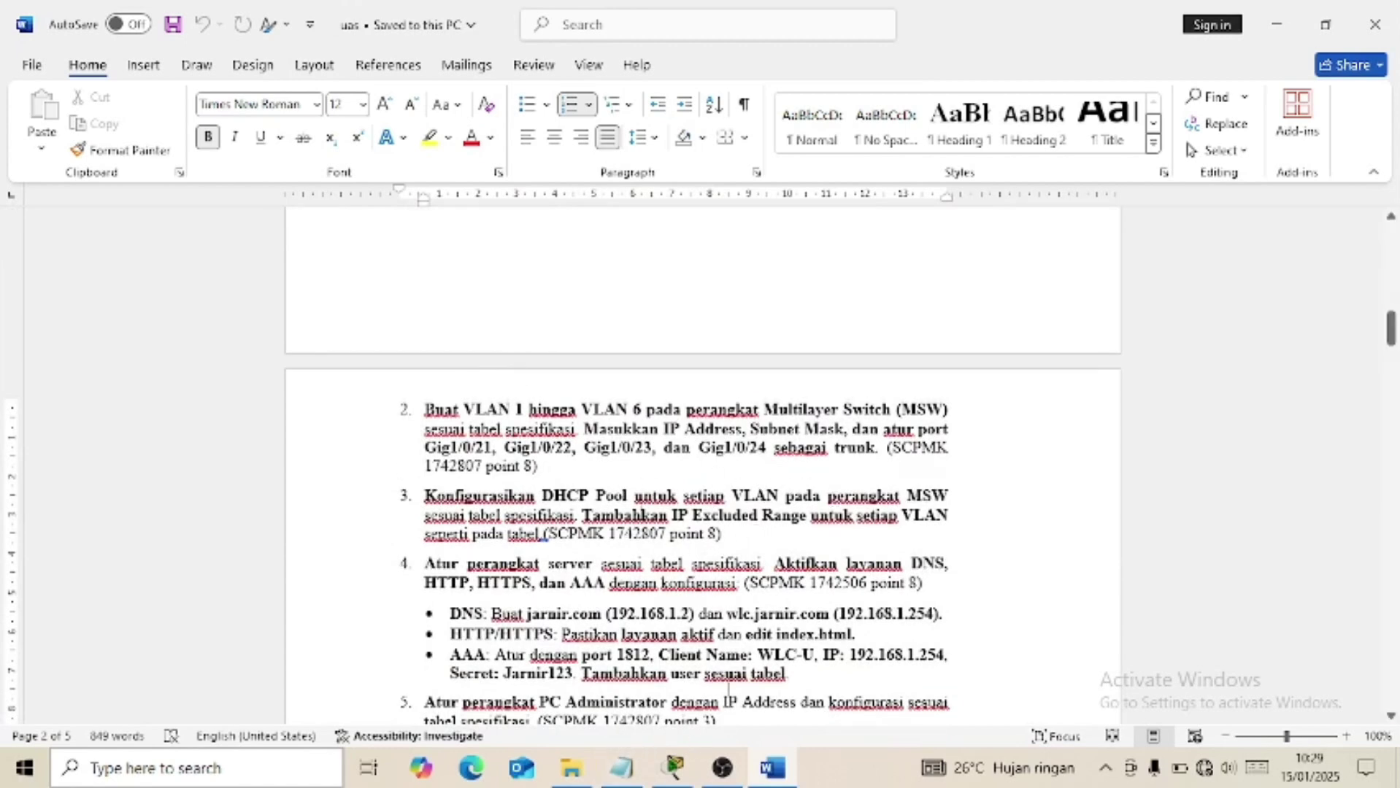
click(626, 770)
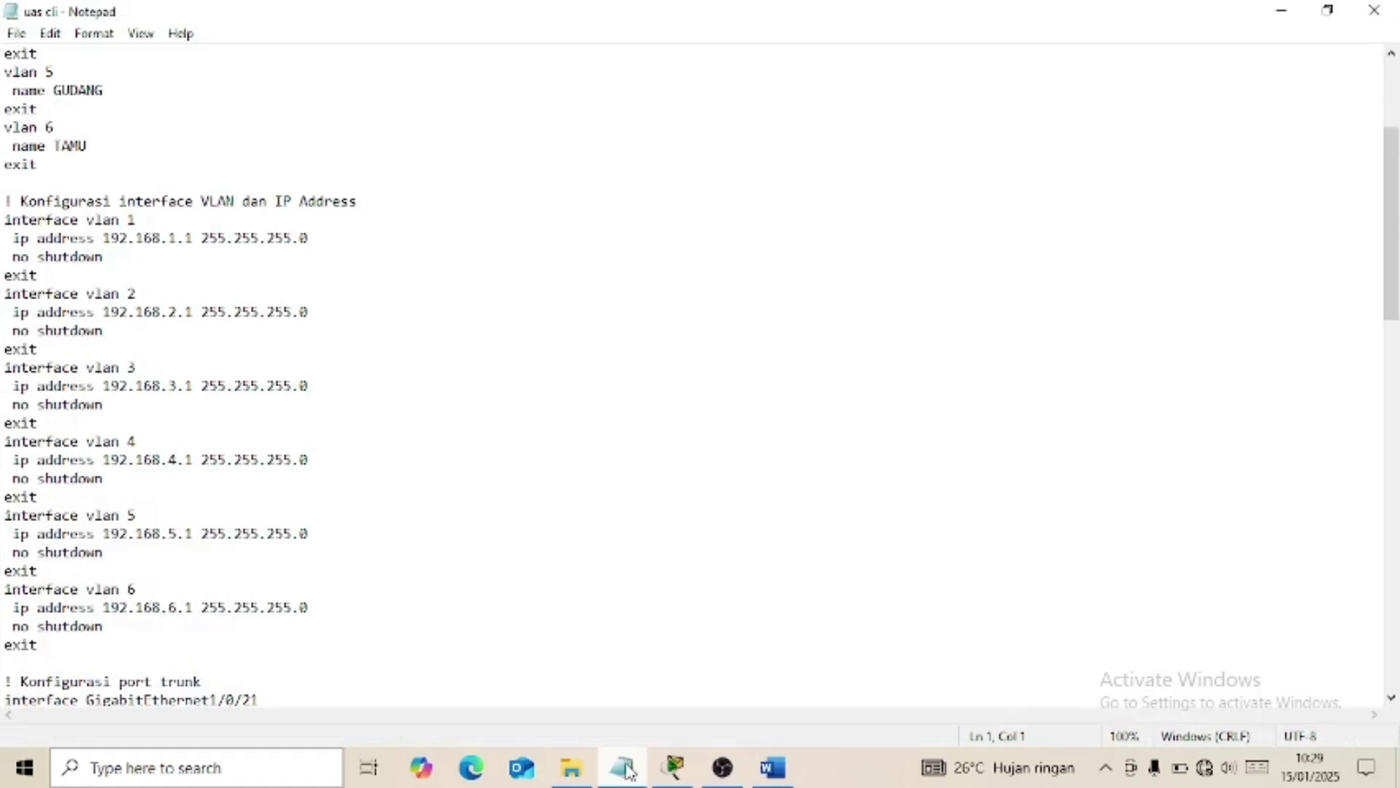
Minimise the uas cli notes so the Word assignment shows, then bring OBS forward.
click(626, 770)
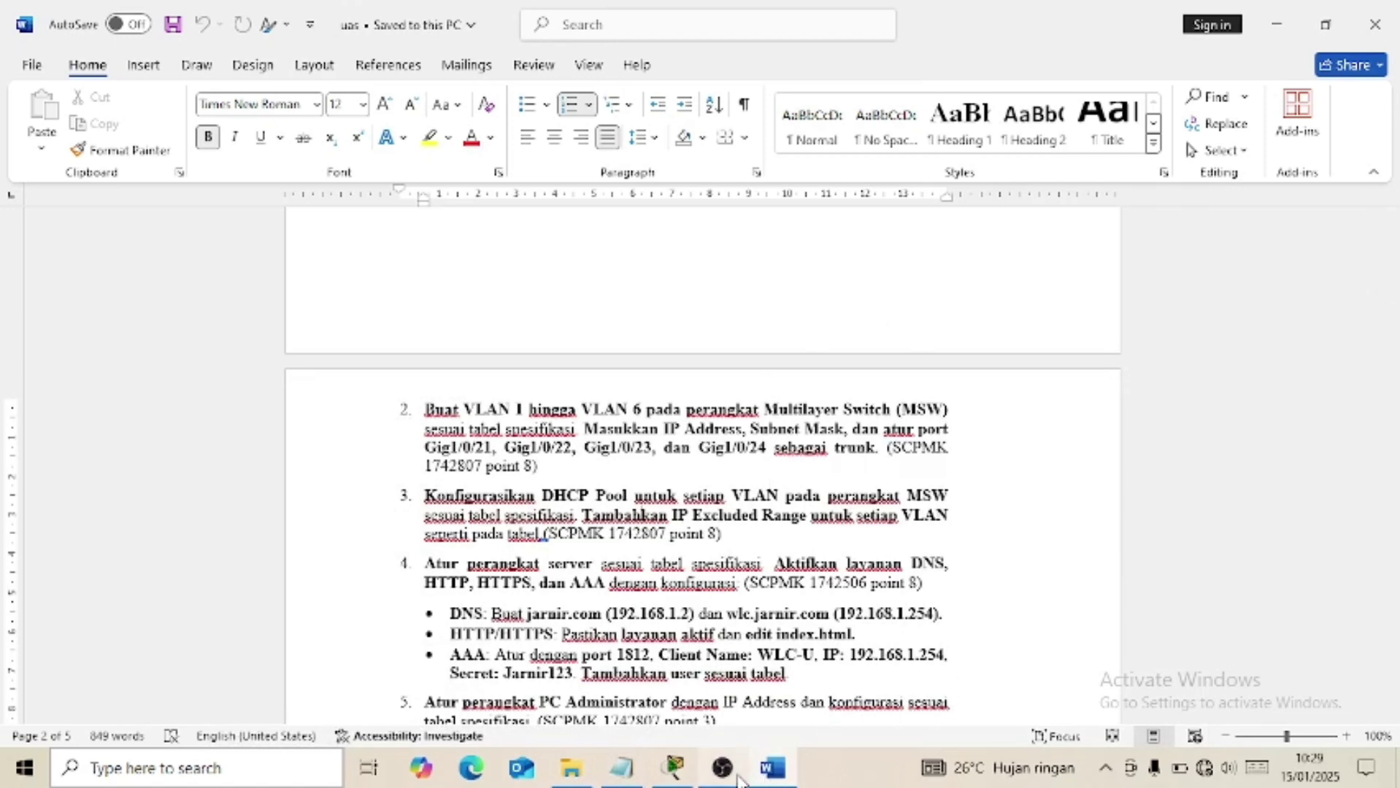
click(723, 628)
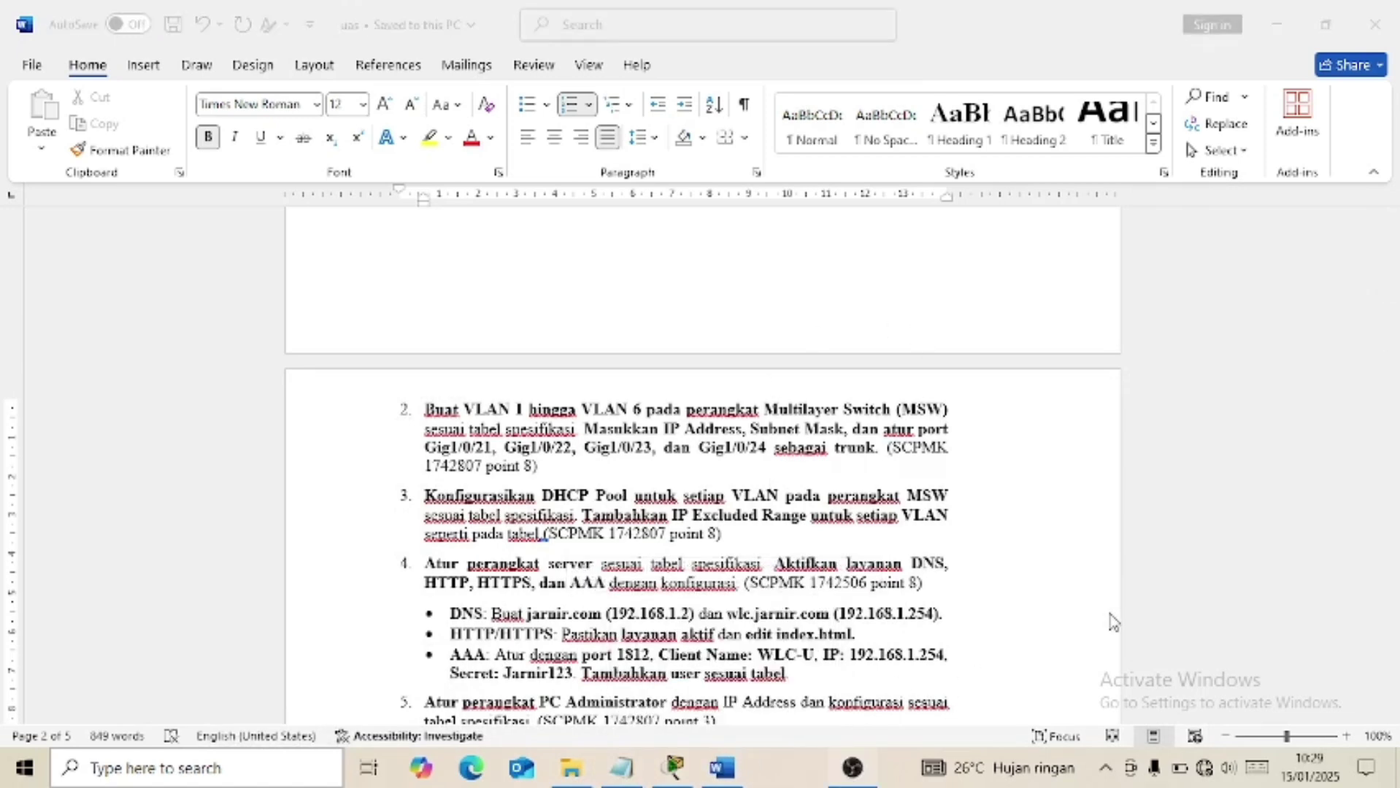